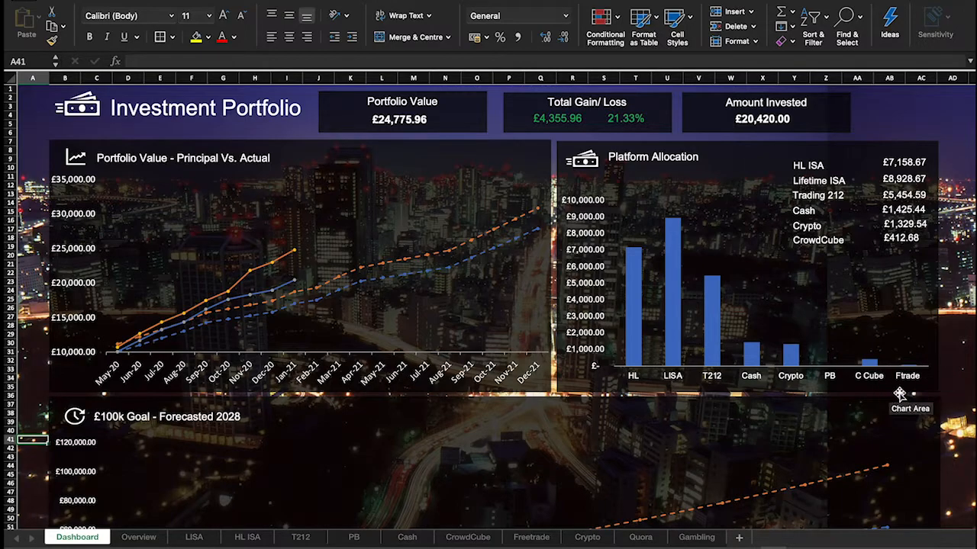
# Examine the Dashboard's portfolio value, platform allocation and £100k goal forecast charts
pyautogui.scroll(-5, 884, 414)
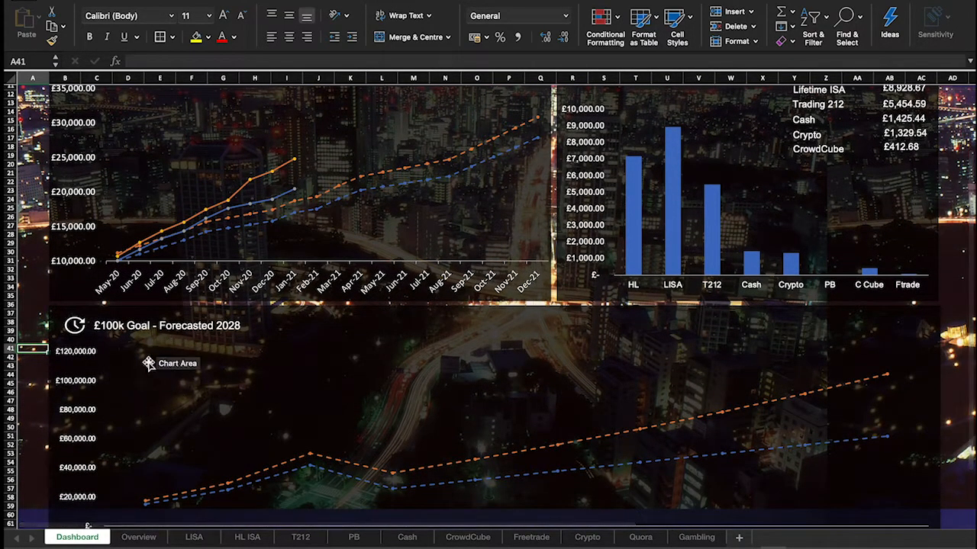
pyautogui.scroll(-3, 169, 478)
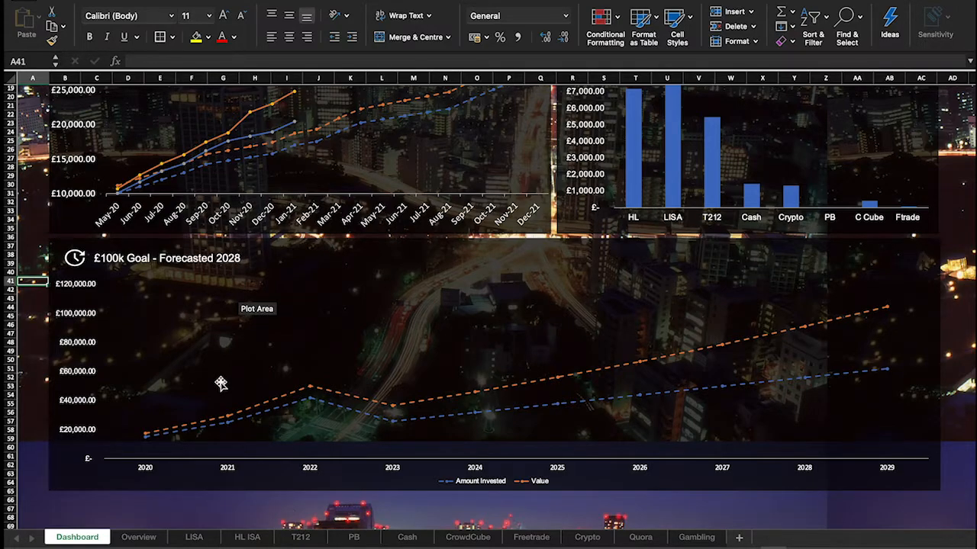
pyautogui.scroll(4, 220, 384)
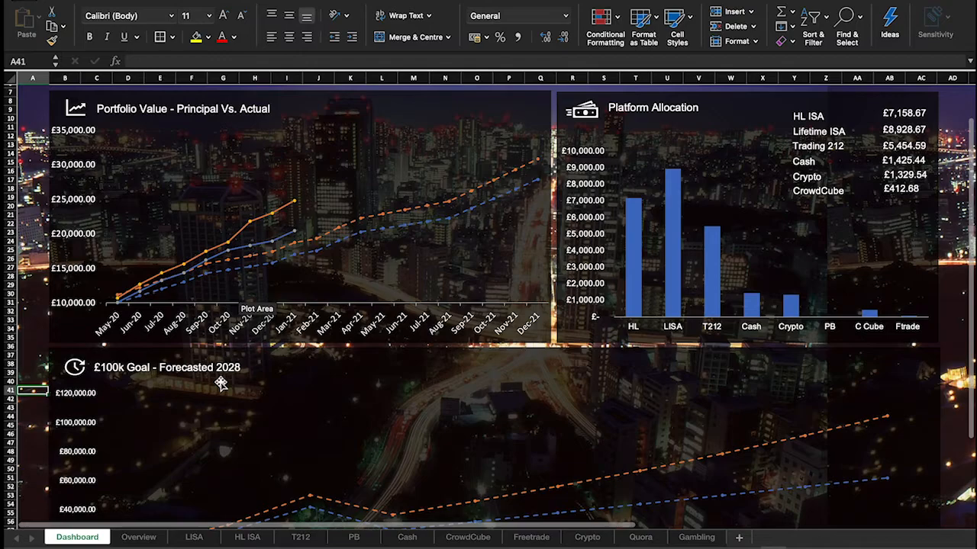
pyautogui.scroll(2, 220, 384)
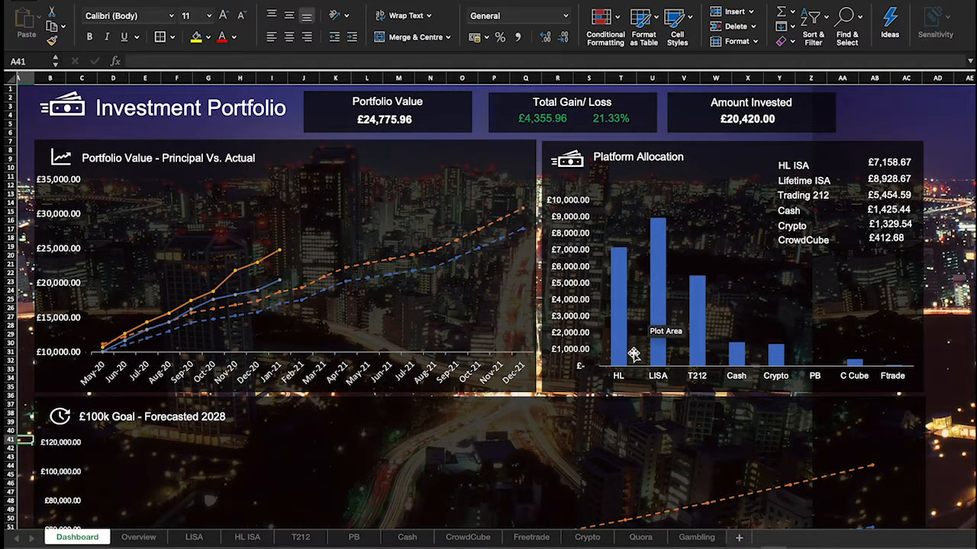
pyautogui.scroll(-4, 633, 354)
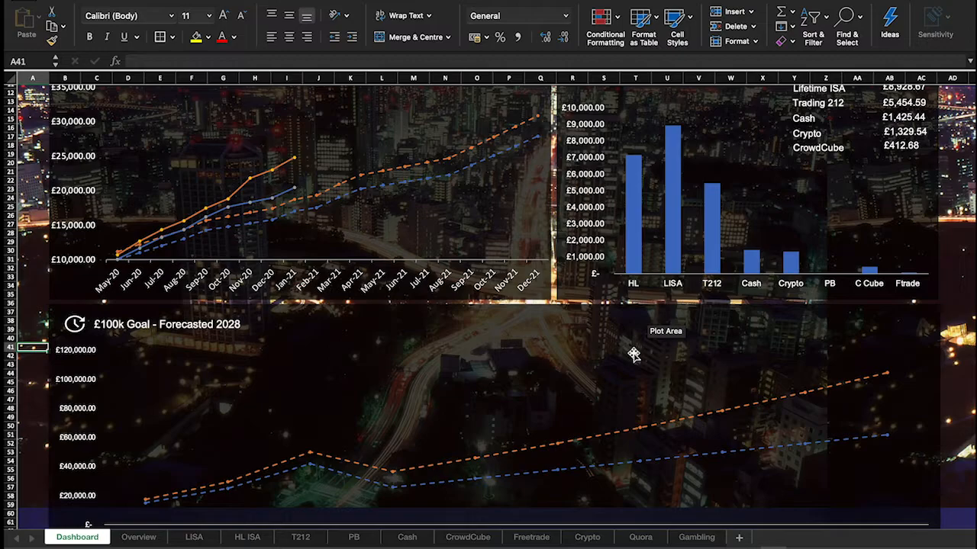
pyautogui.scroll(4, 634, 354)
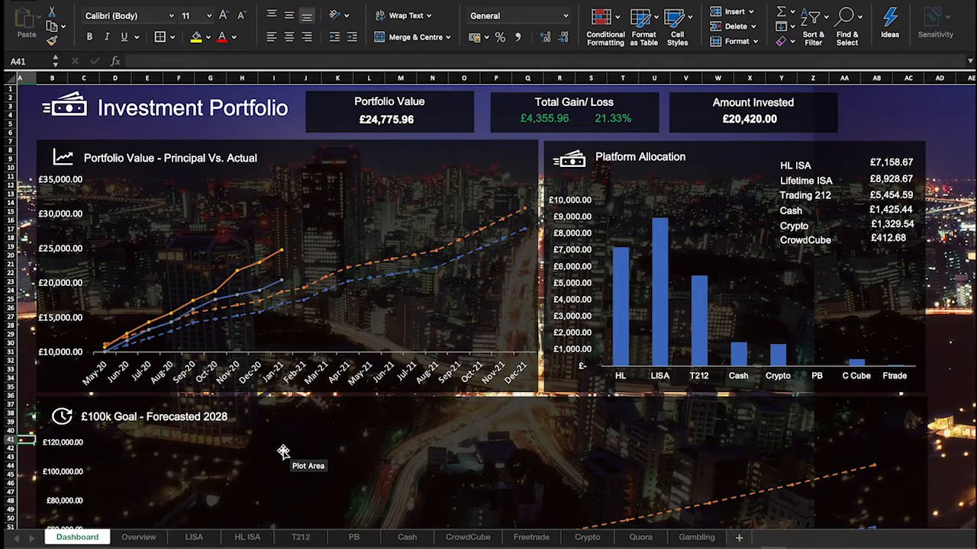
# Open the Overview sheet and examine the Baseline deposit and value columns and the Actuals heading
pyautogui.click(120, 542)
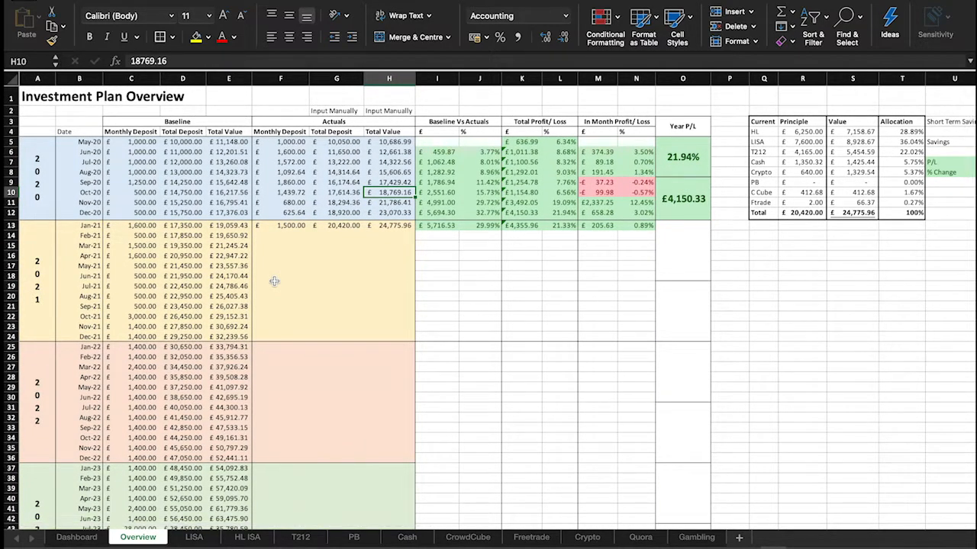
pyautogui.click(197, 123)
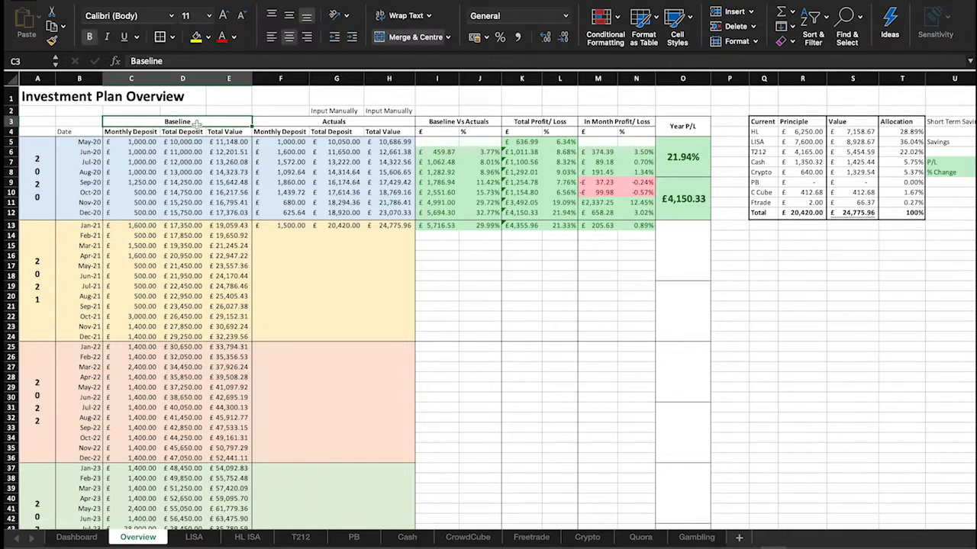
pyautogui.moveTo(151, 132); pyautogui.dragTo(132, 311)
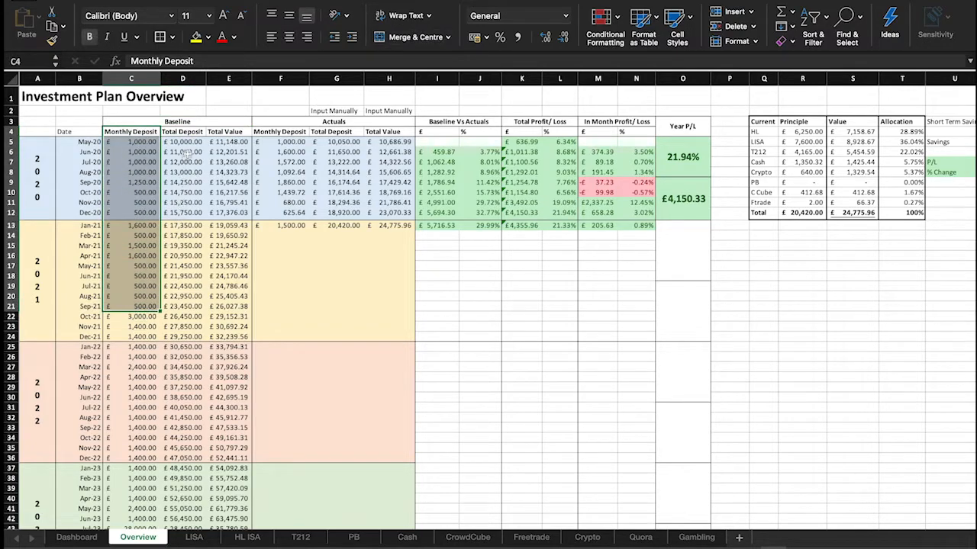
pyautogui.moveTo(193, 134); pyautogui.dragTo(187, 266)
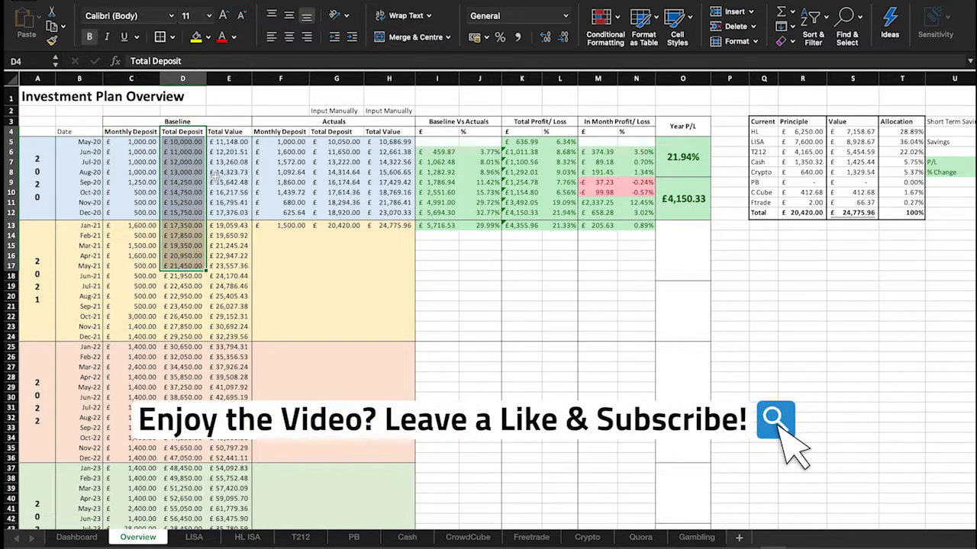
pyautogui.click(226, 132)
pyautogui.click(324, 122)
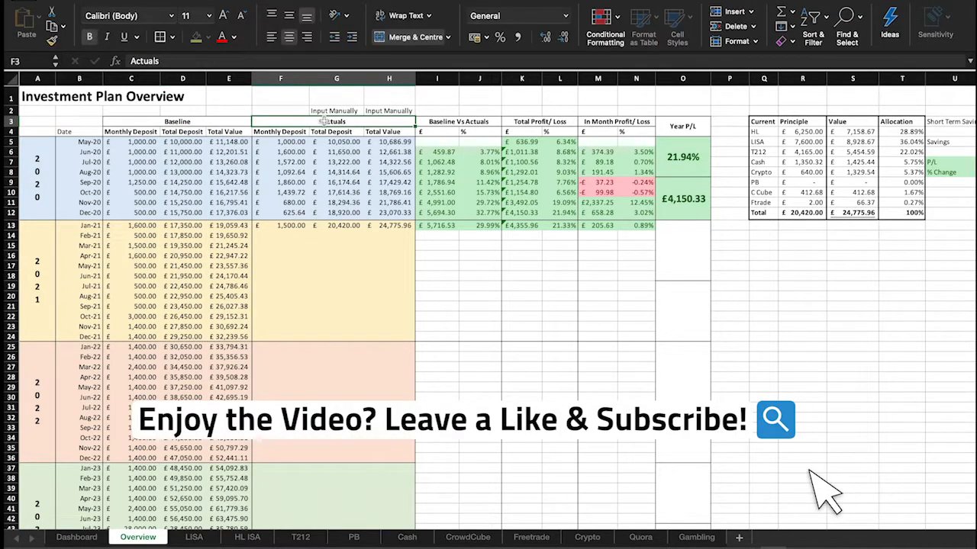
# Compare the Jun-20 baseline deposit with the Baseline Vs Actuals differences for Jun-20 and Jan-21
pyautogui.click(99, 154)
pyautogui.click(129, 155)
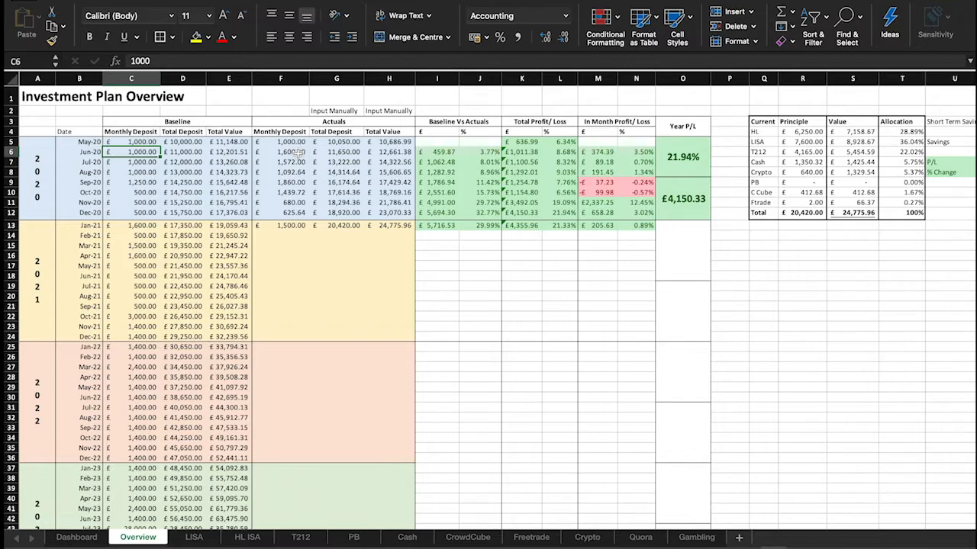
pyautogui.click(432, 152)
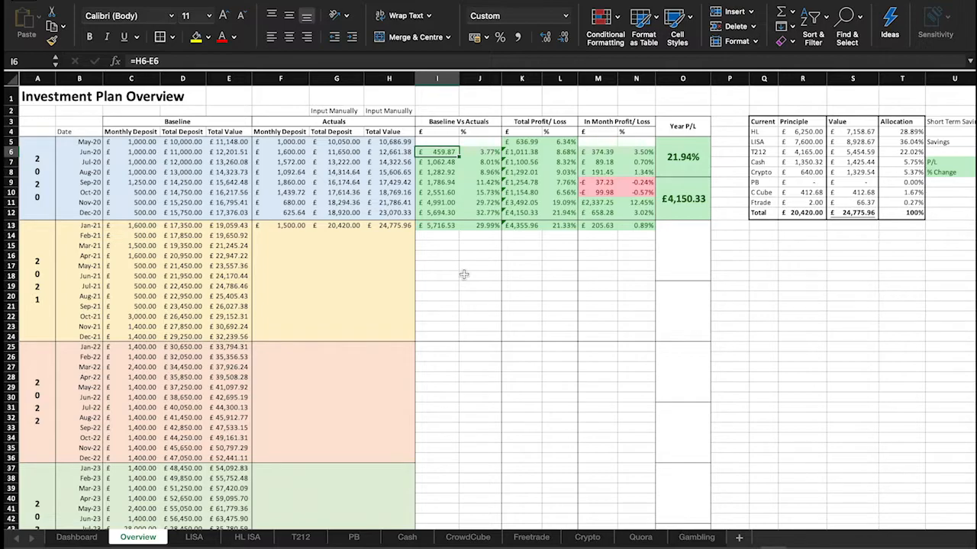
pyautogui.click(441, 227)
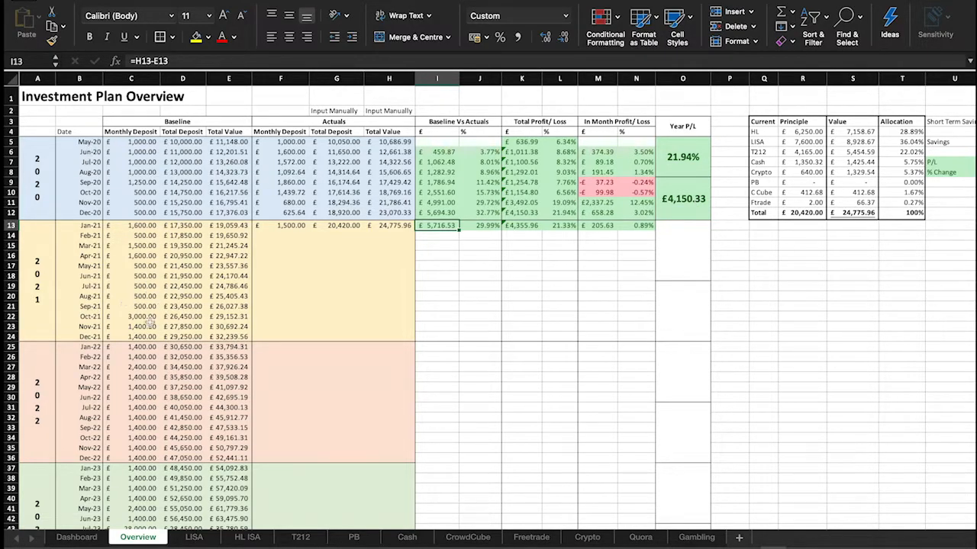
# Highlight the plan's Baseline and Actuals rows from Jan-21 to Nov-23 to review the coming years
pyautogui.scroll(-2, 140, 330)
pyautogui.scroll(2, 375, 338)
pyautogui.moveTo(89, 226); pyautogui.dragTo(388, 508)
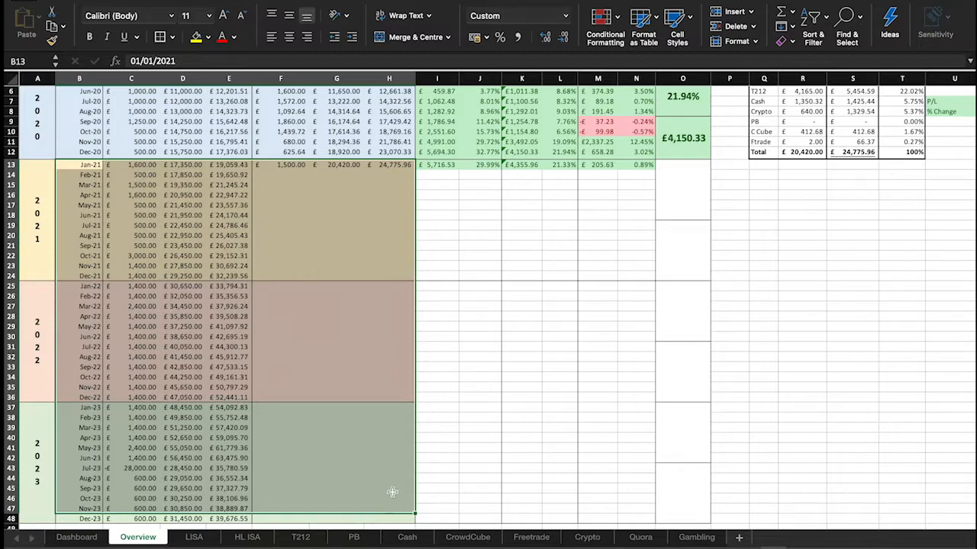
pyautogui.scroll(3, 425, 245)
pyautogui.scroll(-1, 425, 244)
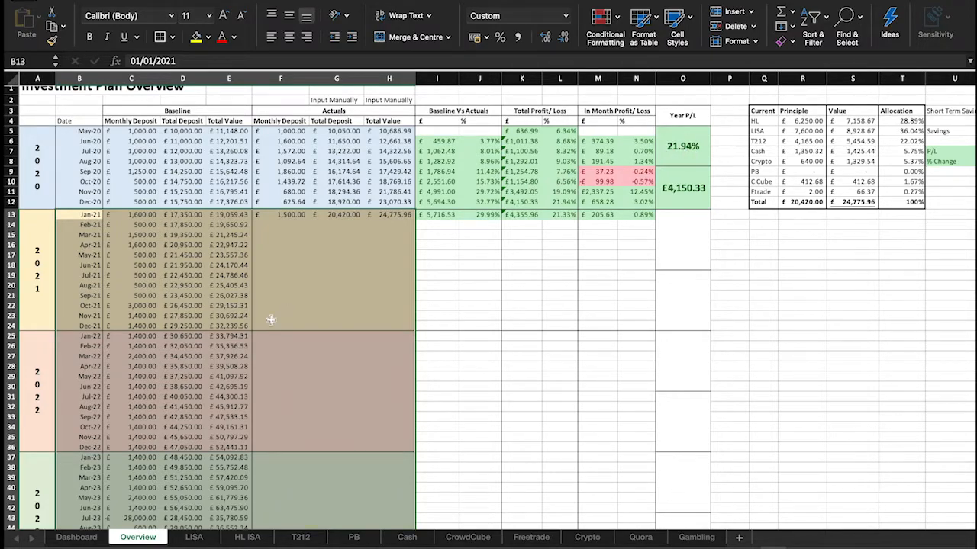
# Inspect the Nov-21 and Dec-22 baseline total values and the Jan-21 difference, baseline total deposit and actual total deposit
pyautogui.click(232, 315)
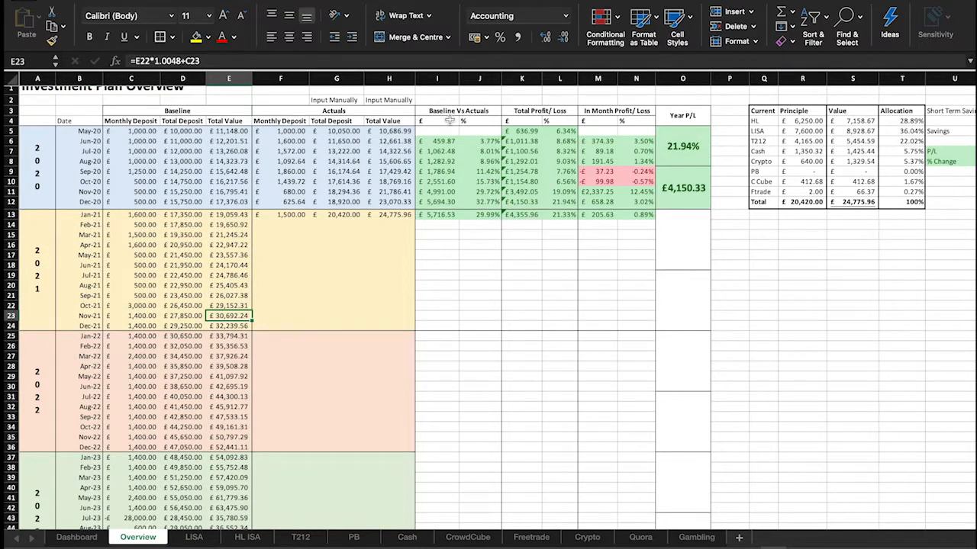
pyautogui.click(435, 215)
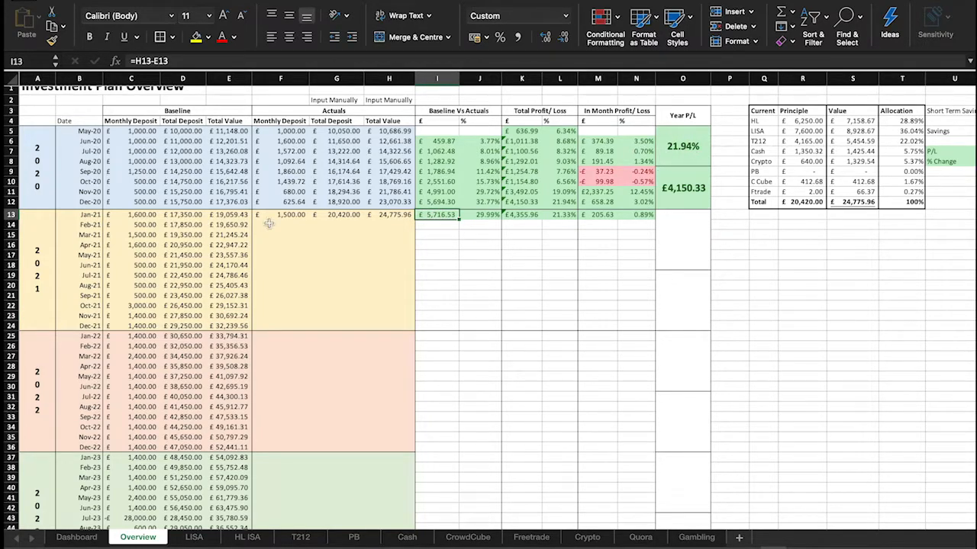
pyautogui.click(180, 216)
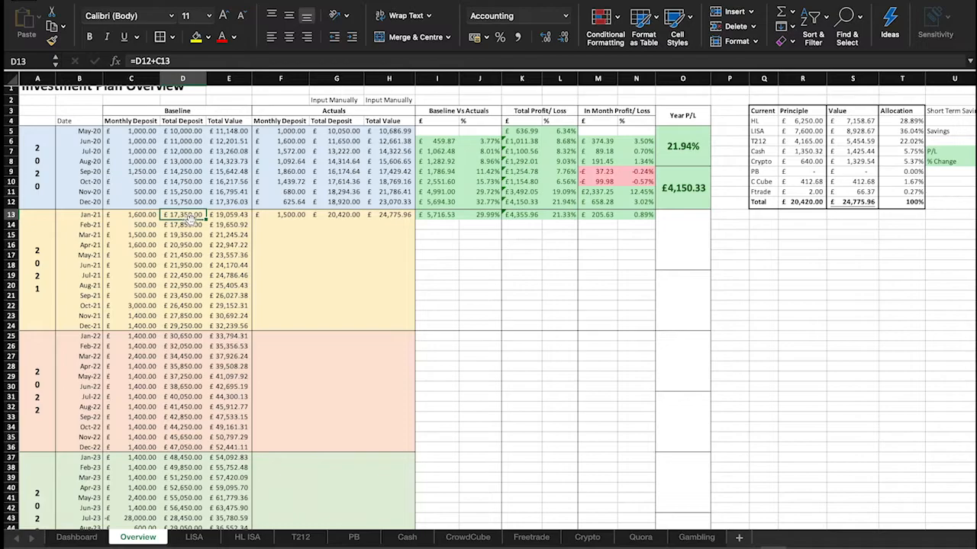
pyautogui.click(338, 219)
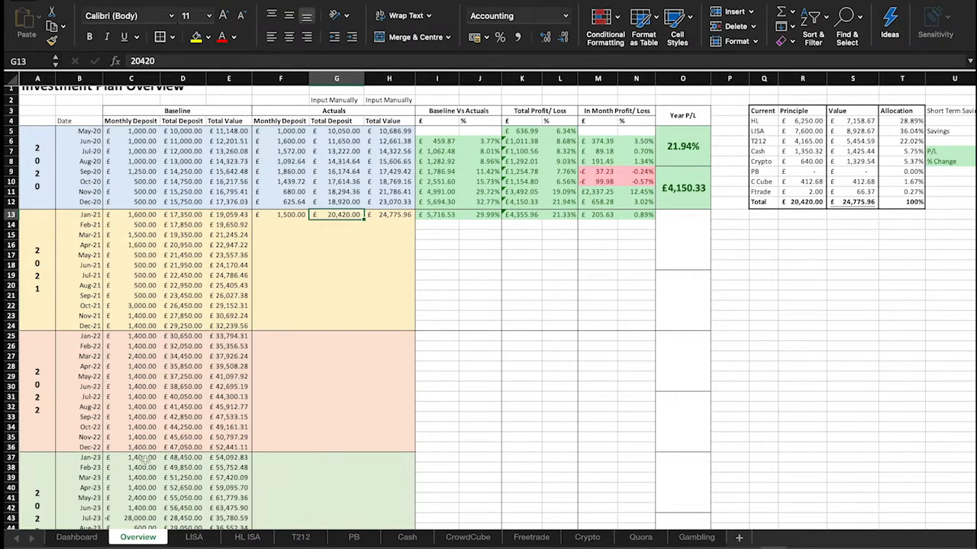
pyautogui.click(233, 448)
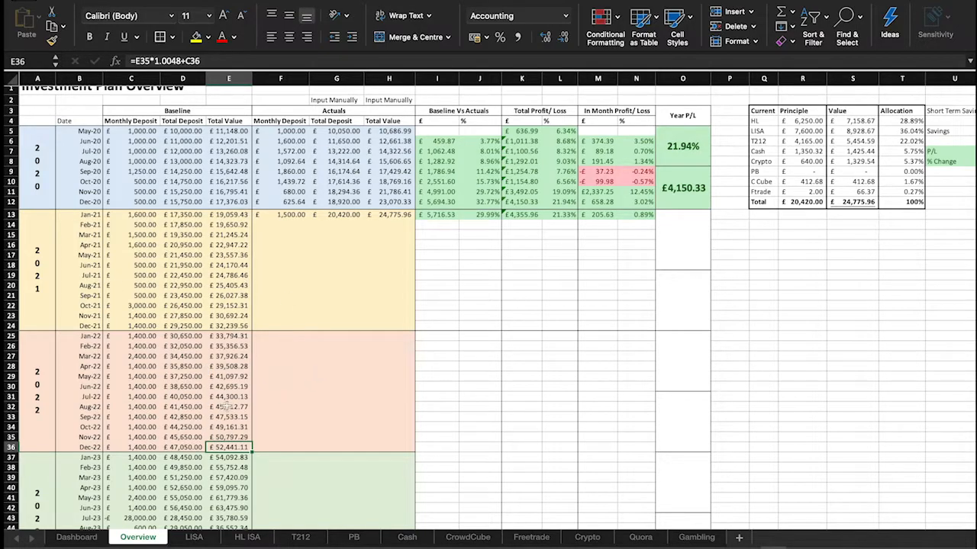
# Highlight the Current platform allocation table and examine it together with the short-term savings and P/L figures beside it
pyautogui.hscroll(1, 350, 365)
pyautogui.scroll(1, 350, 365)
pyautogui.hscroll(-1, 350, 364)
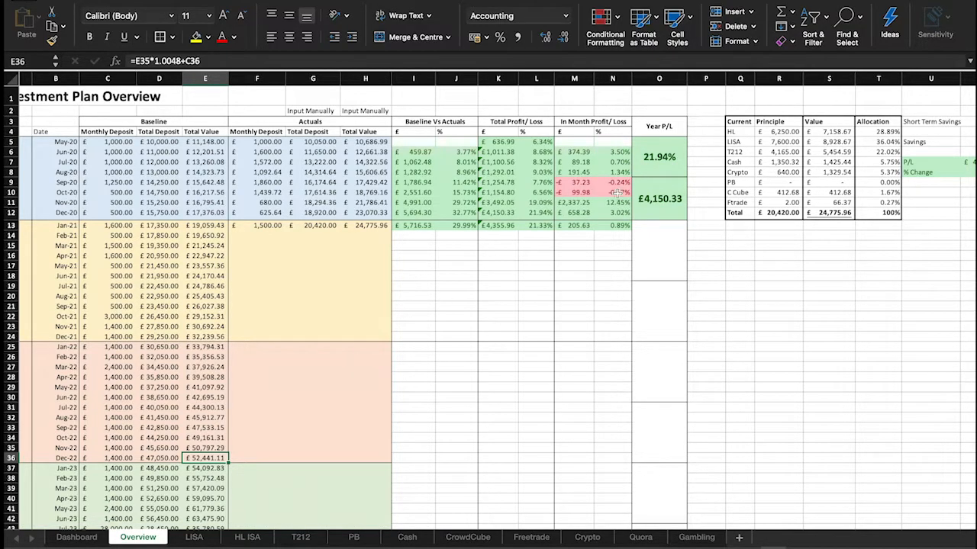
pyautogui.moveTo(734, 122); pyautogui.dragTo(858, 215)
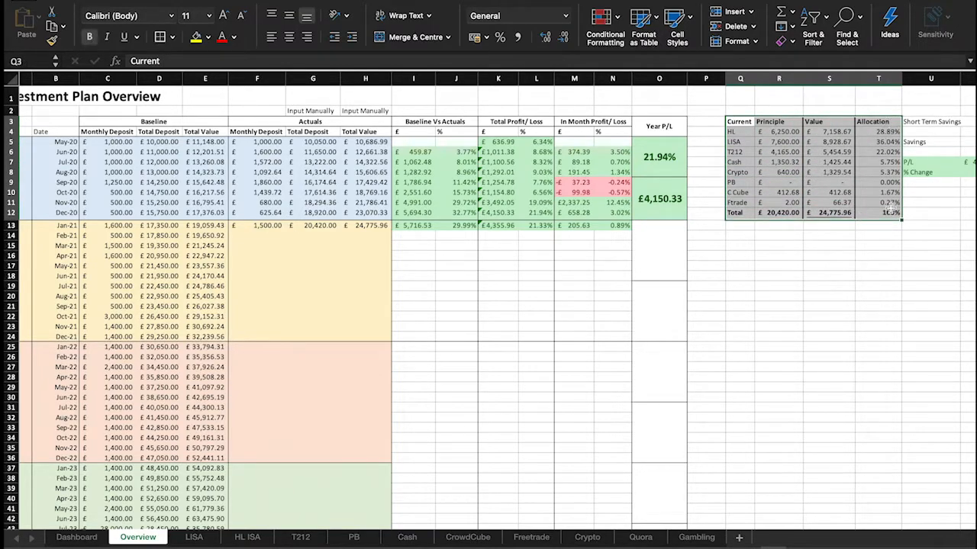
pyautogui.click(865, 238)
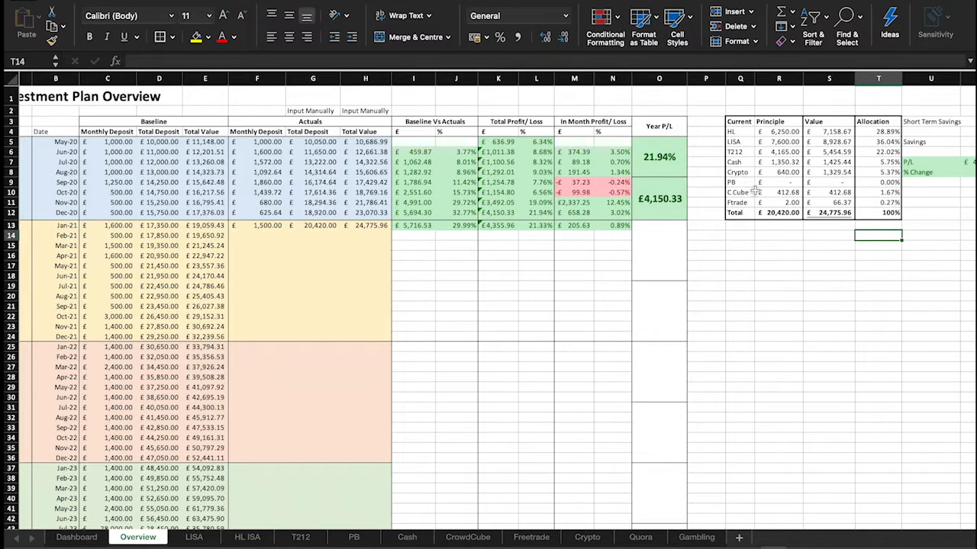
pyautogui.hscroll(3, 824, 210)
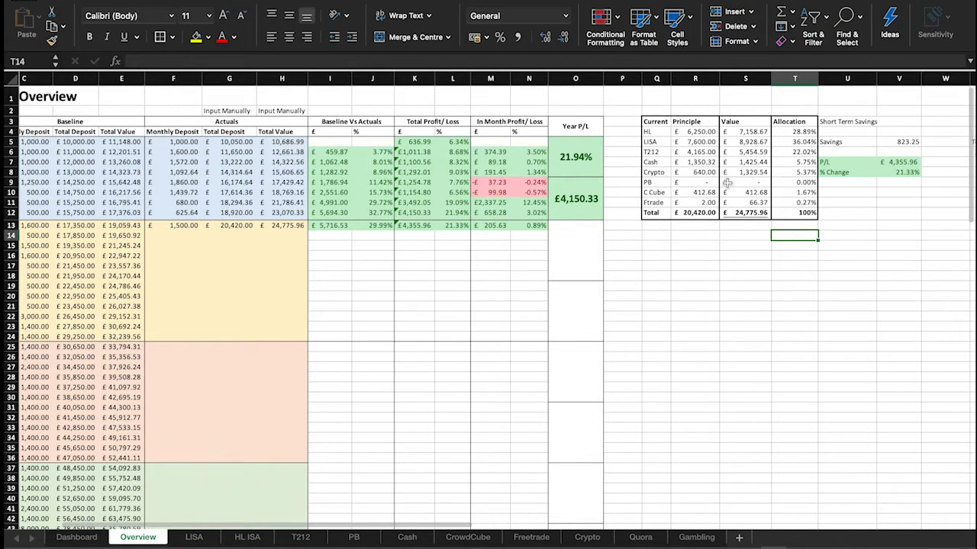
# Highlight the two Input Manually labels and the Jan-21 total deposit and total value under Actuals
pyautogui.hscroll(-3, 727, 183)
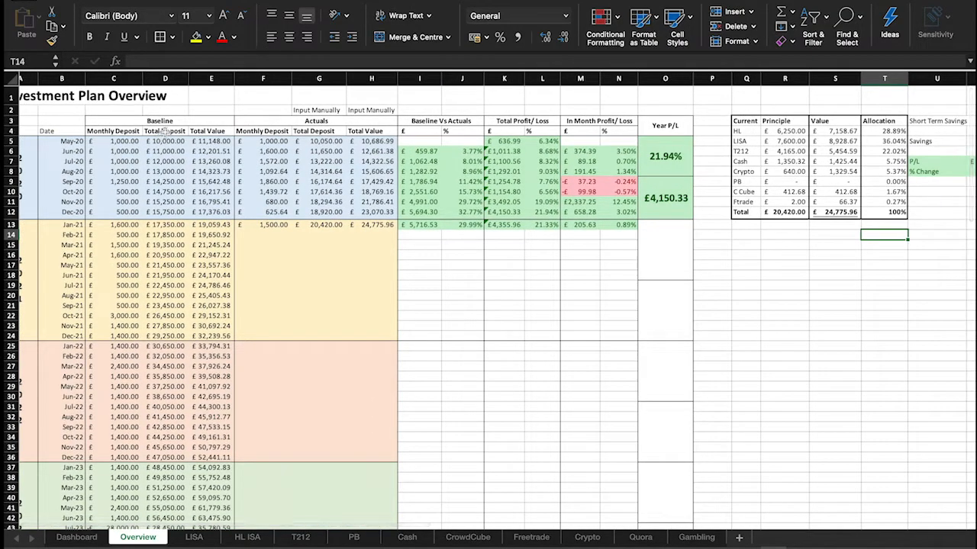
pyautogui.moveTo(328, 110); pyautogui.dragTo(373, 113)
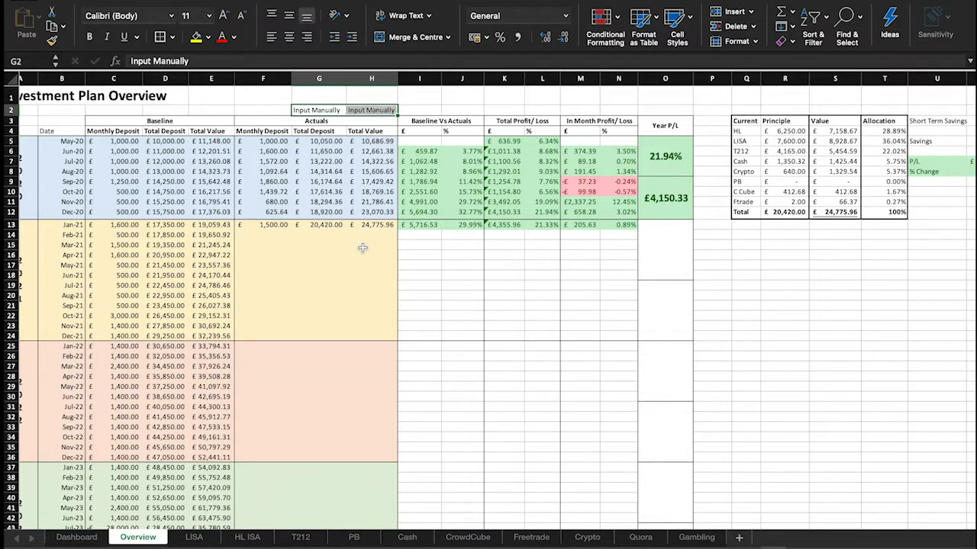
pyautogui.moveTo(329, 225); pyautogui.dragTo(362, 227)
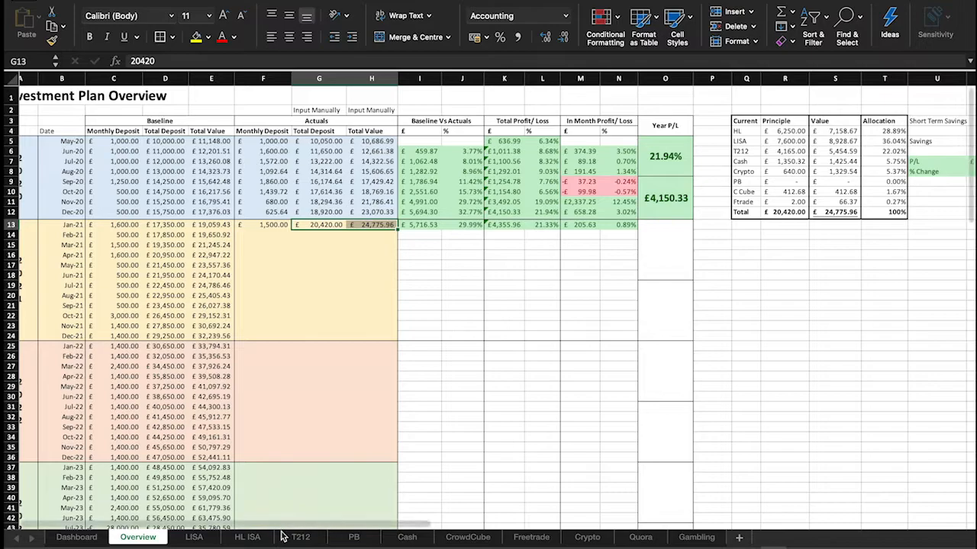
# Review the LISA, HL ISA and T212 sheets, highlighting the whole Free Share table on T212
pyautogui.click(194, 538)
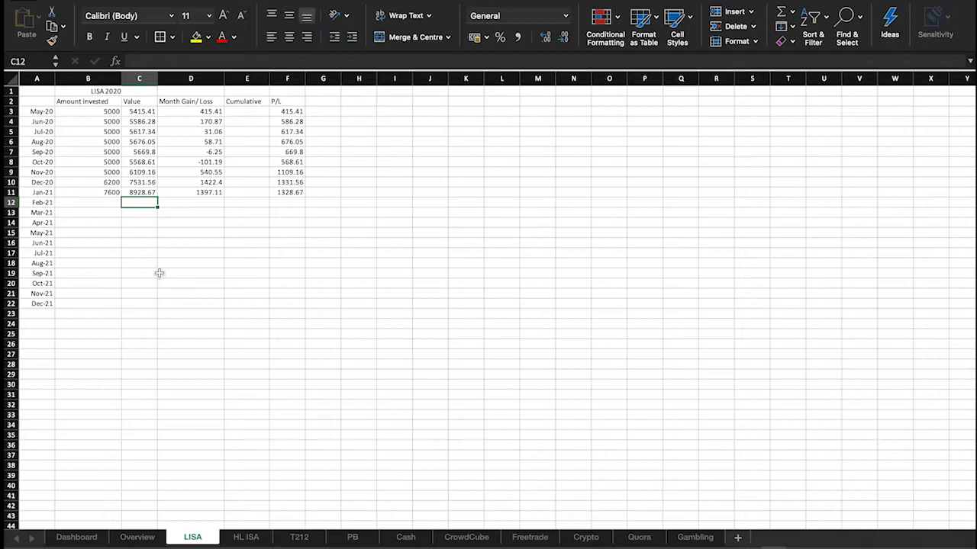
pyautogui.click(246, 537)
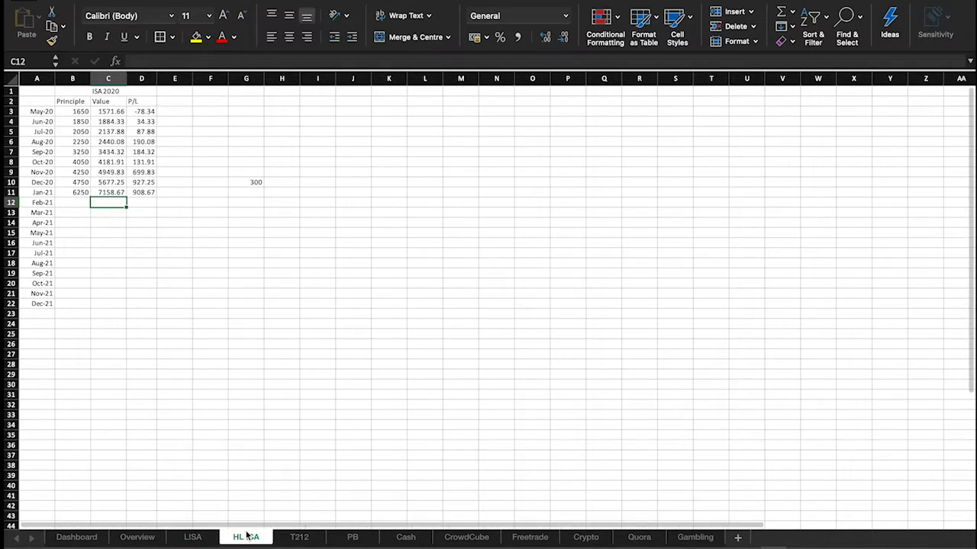
pyautogui.click(300, 538)
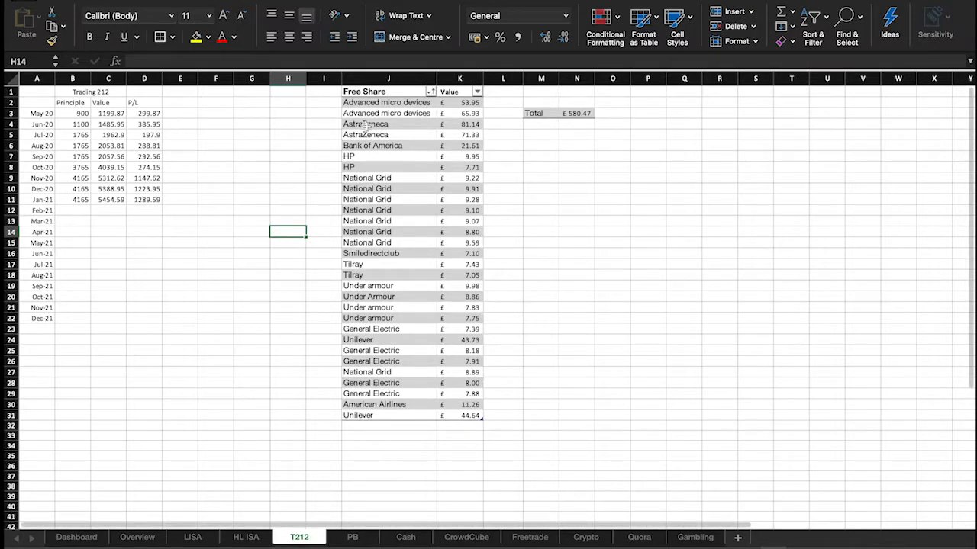
pyautogui.moveTo(349, 90); pyautogui.dragTo(429, 411)
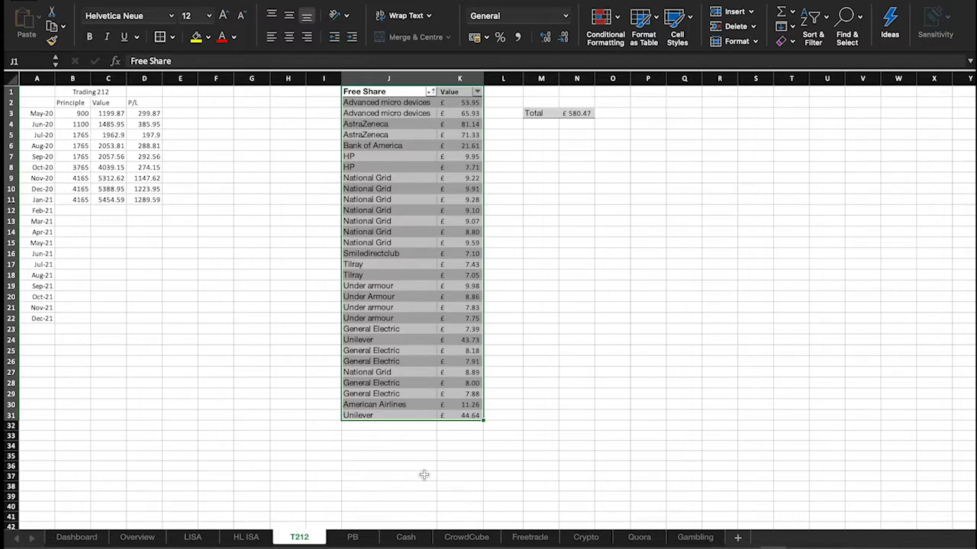
# Review the PB and Cash sheets and inspect the formula behind the Jan-21 cash principle
pyautogui.click(357, 537)
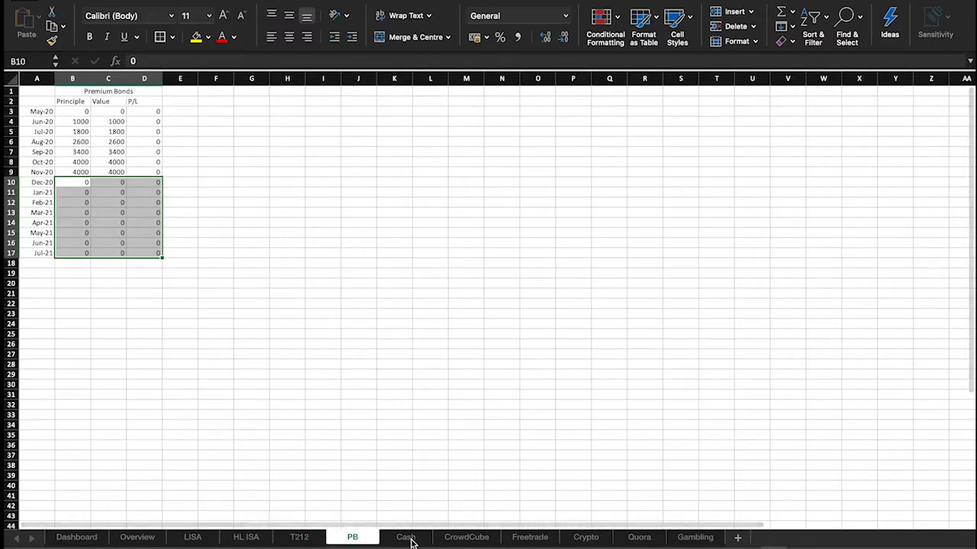
pyautogui.click(406, 538)
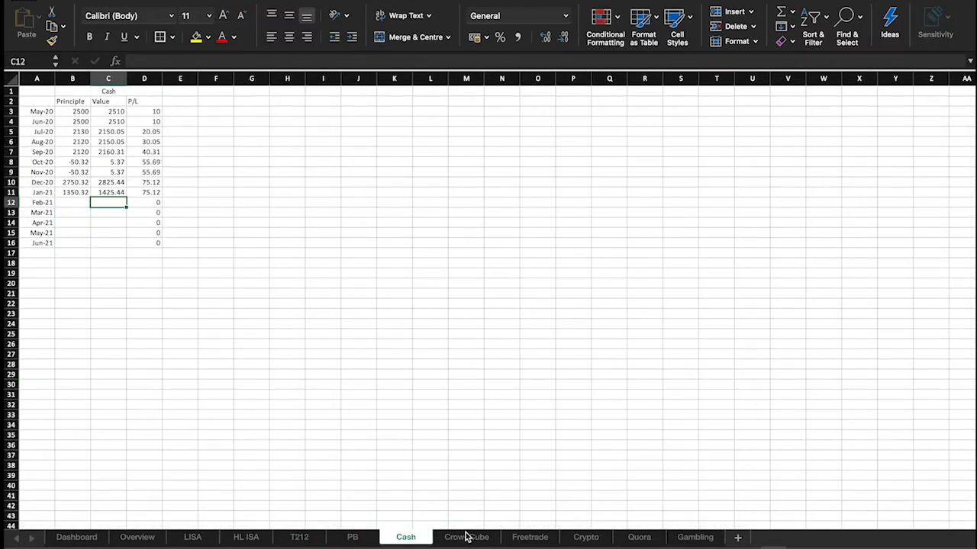
pyautogui.click(102, 193)
pyautogui.click(86, 192)
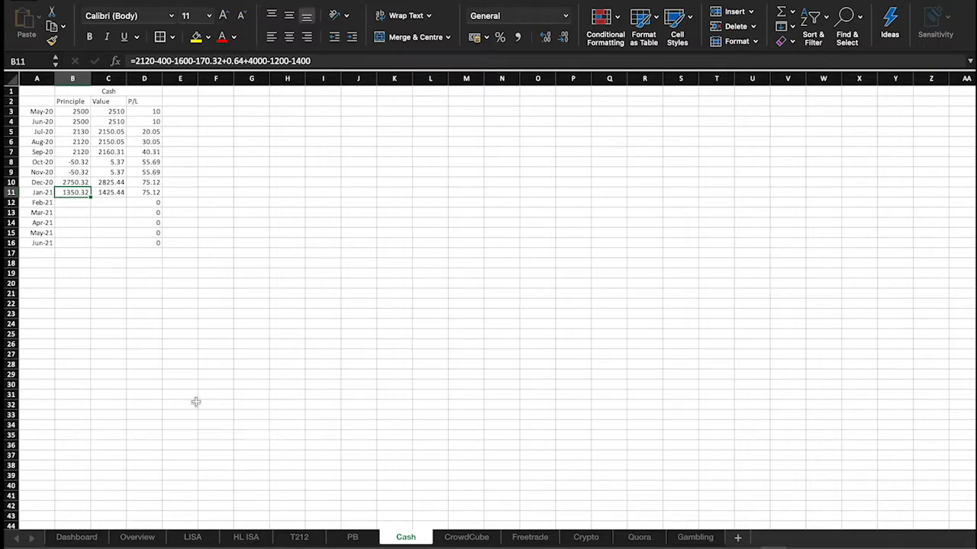
# On the Overview sheet, highlight the total principle and value in the Current table and the Jan-21 total deposit and value under Actuals
pyautogui.click(135, 538)
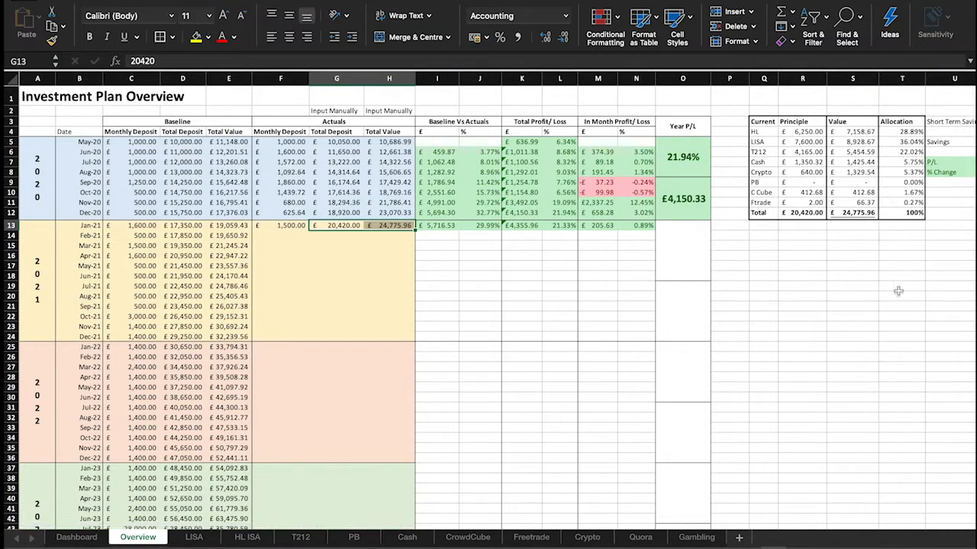
pyautogui.moveTo(802, 212); pyautogui.dragTo(846, 216)
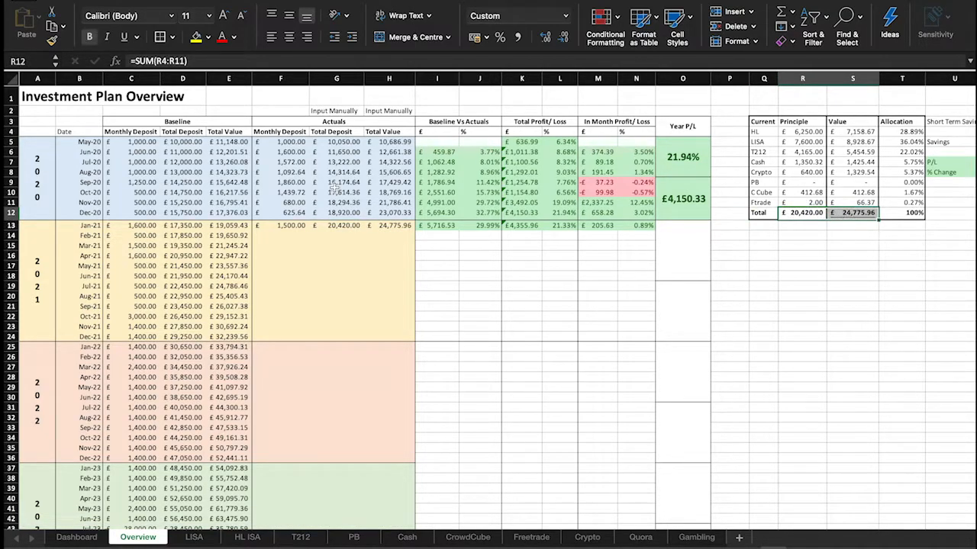
pyautogui.moveTo(332, 226); pyautogui.dragTo(388, 226)
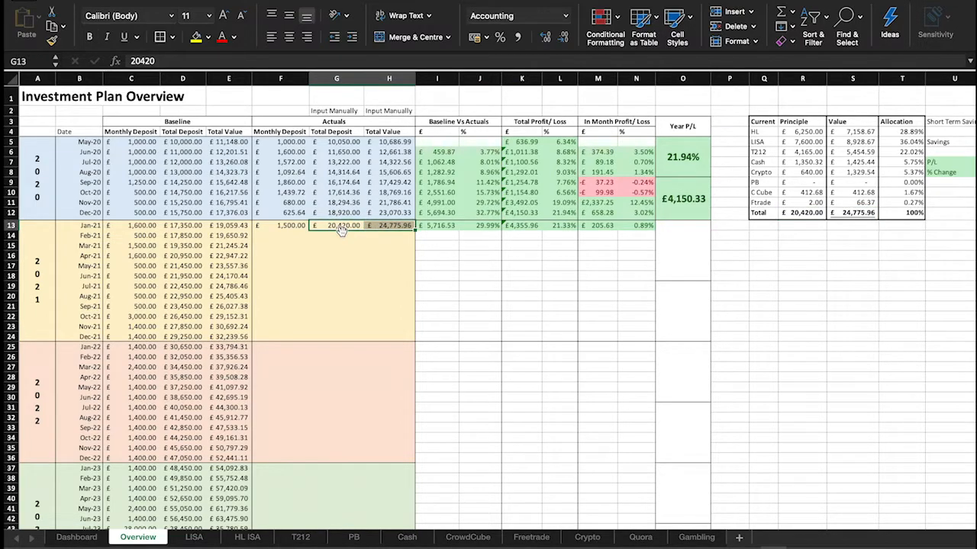
# Review the Dashboard and T212 sheets again and highlight the whole Current allocation table on the Overview sheet
pyautogui.click(77, 537)
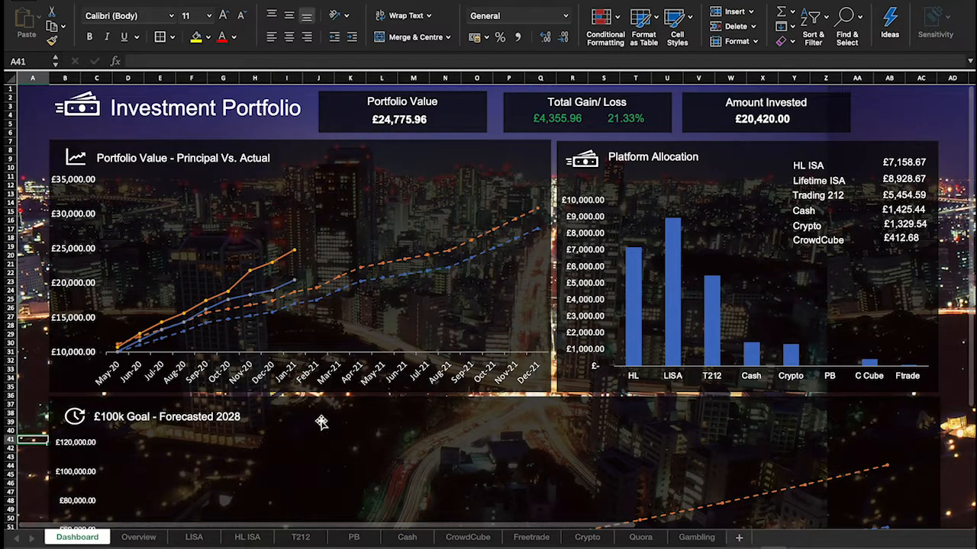
pyautogui.click(136, 537)
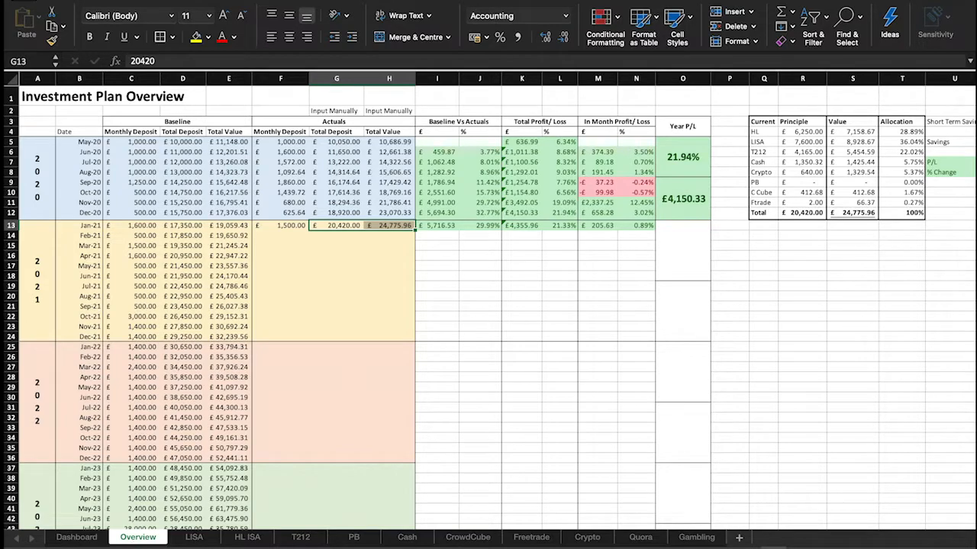
pyautogui.click(316, 539)
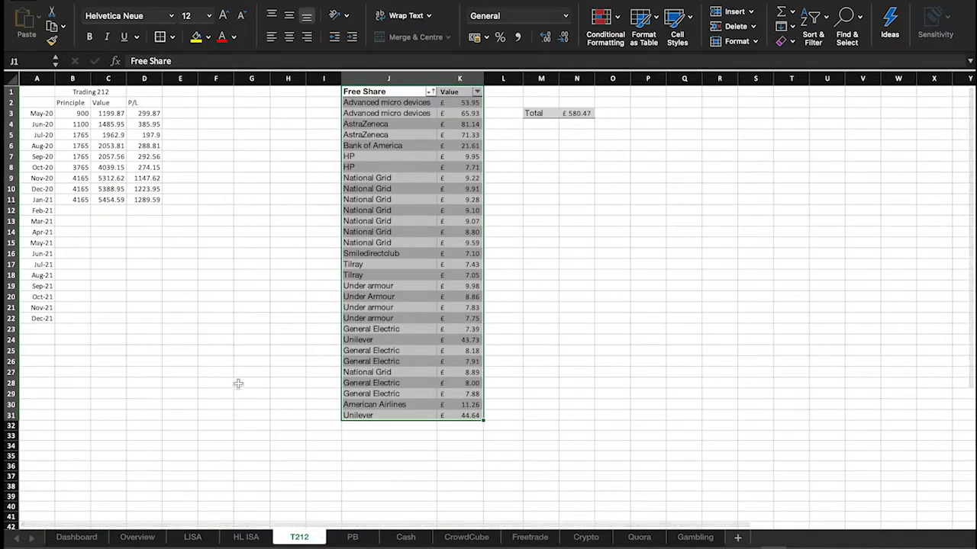
pyautogui.click(141, 539)
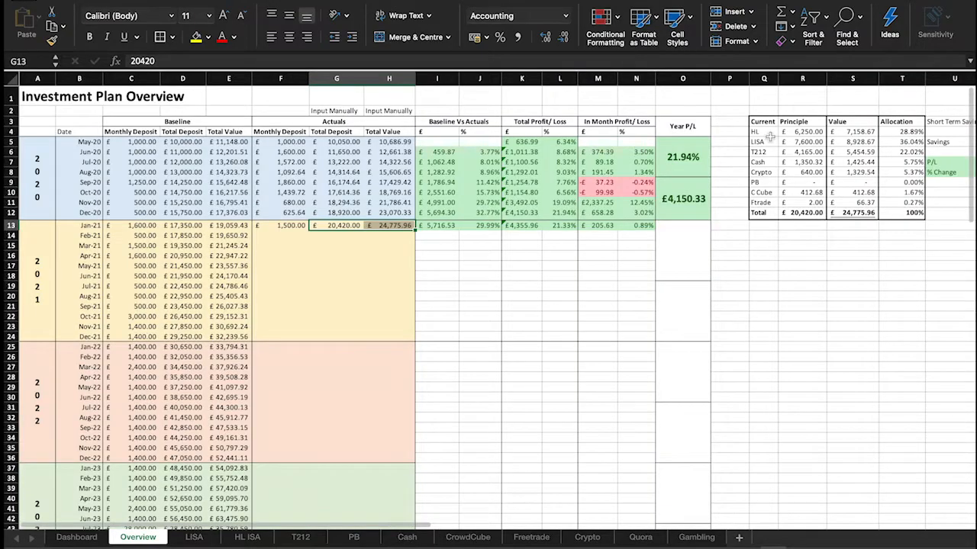
pyautogui.moveTo(763, 122); pyautogui.dragTo(894, 217)
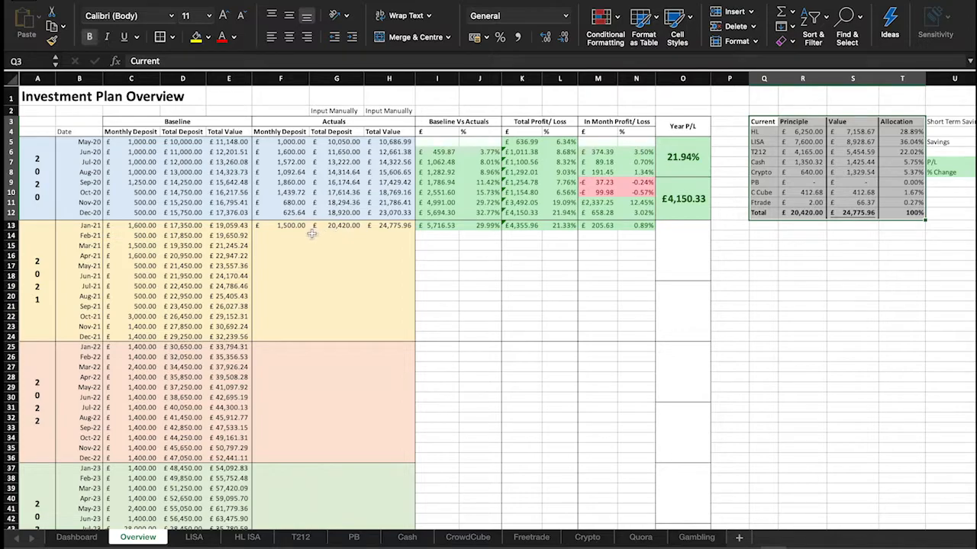
pyautogui.click(76, 537)
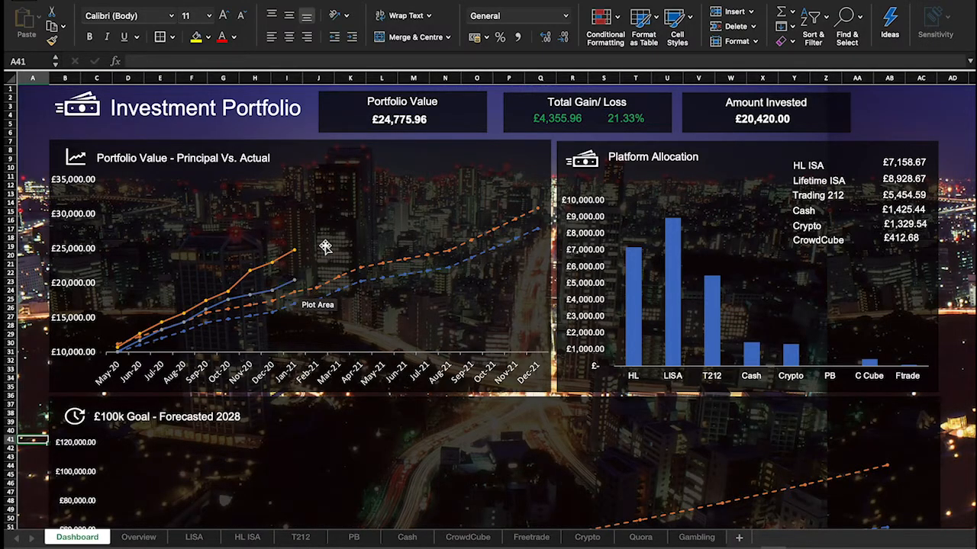
# On Overview, inspect the Oct-20 actual total value, the Nov-20 and Dec-20 baseline monthly deposits and the Nov-20 in-month profit percentage
pyautogui.click(139, 537)
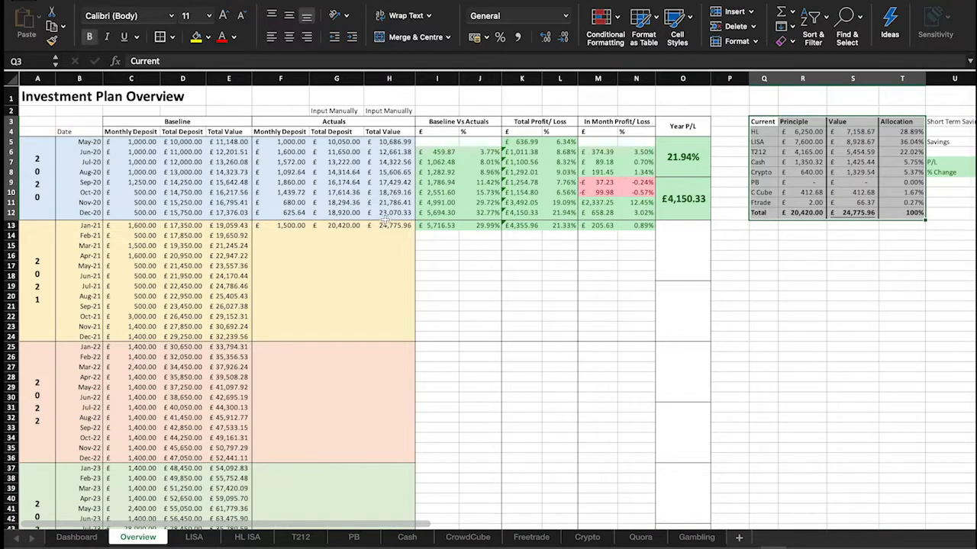
pyautogui.click(389, 192)
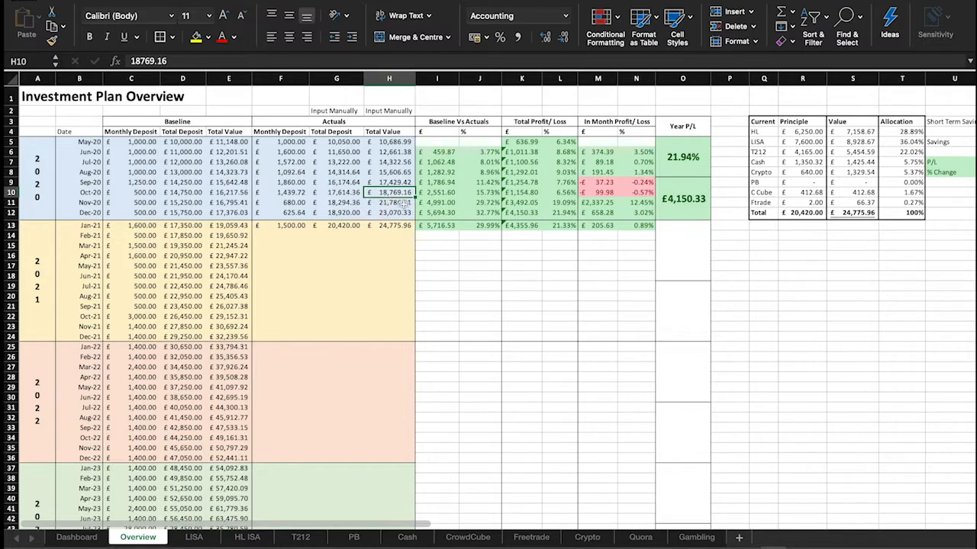
pyautogui.moveTo(148, 202); pyautogui.dragTo(150, 212)
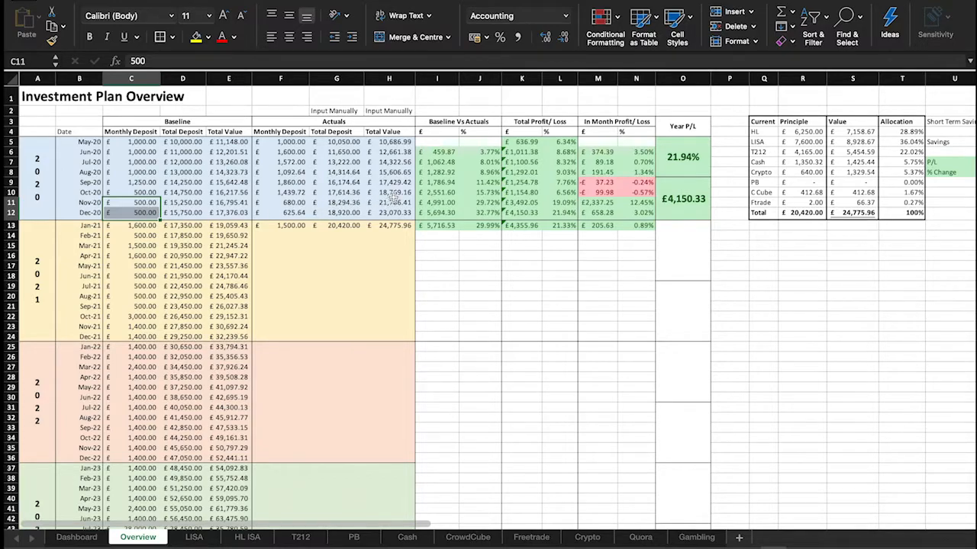
pyautogui.click(390, 194)
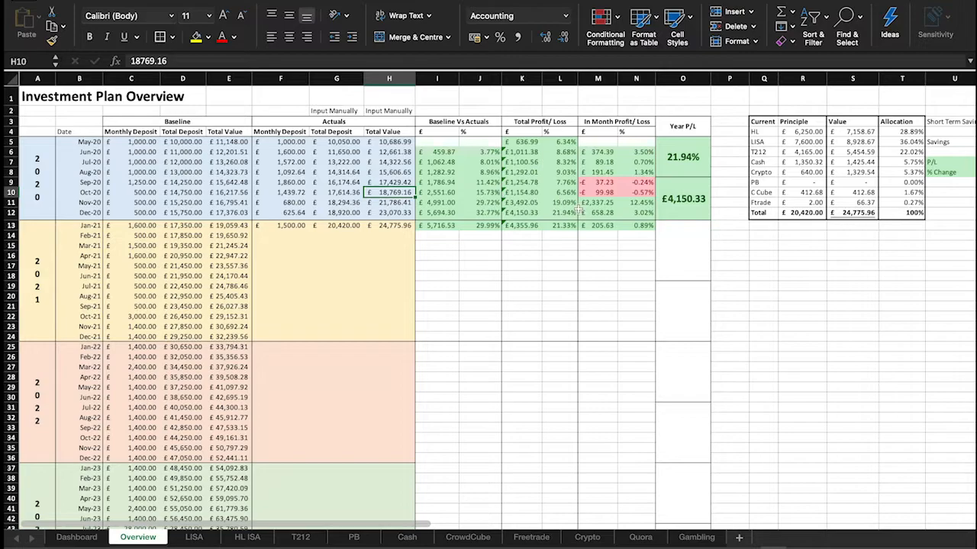
pyautogui.click(634, 202)
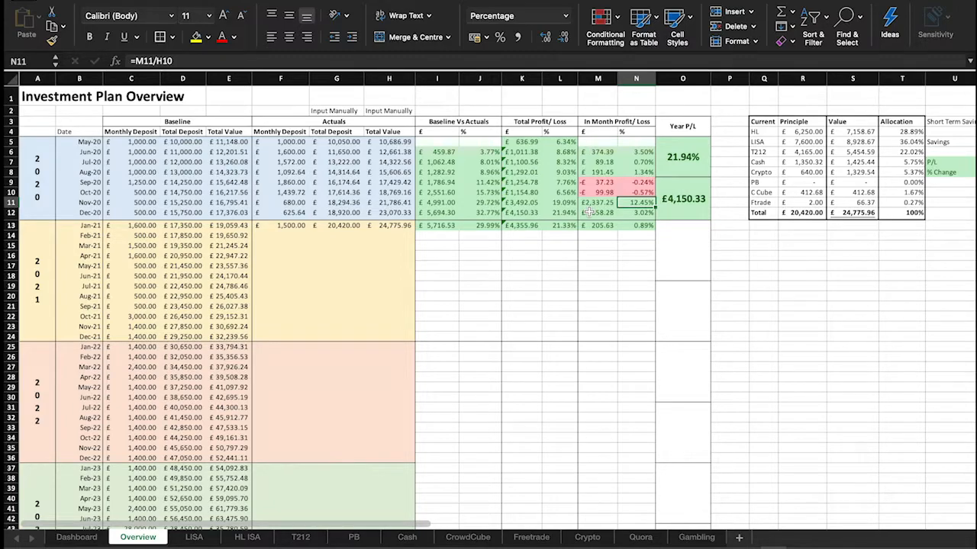
pyautogui.click(79, 538)
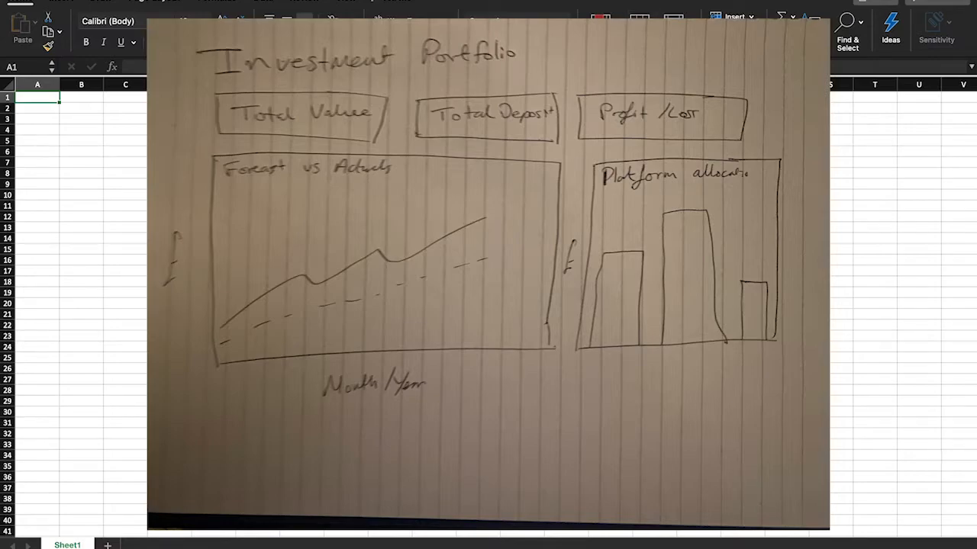
# Insert a text box over about B2:F4 of the blank sheet with the text "Investnent Tracker"
pyautogui.click(63, 3)
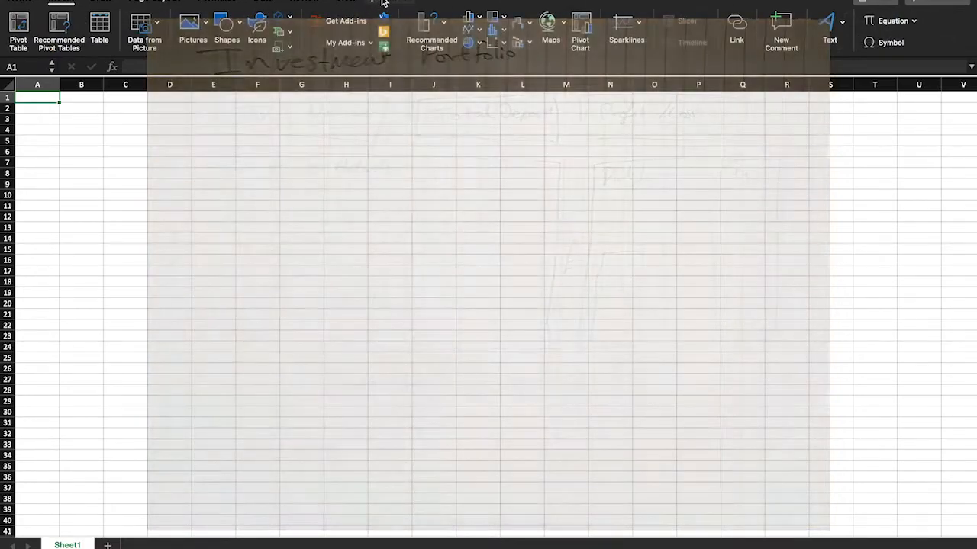
pyautogui.click(384, 3)
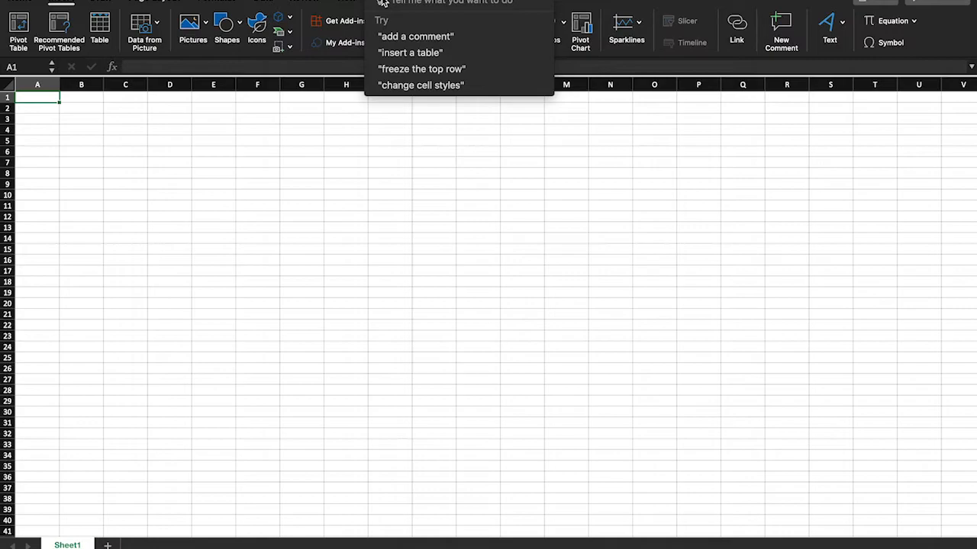
pyautogui.write('text')
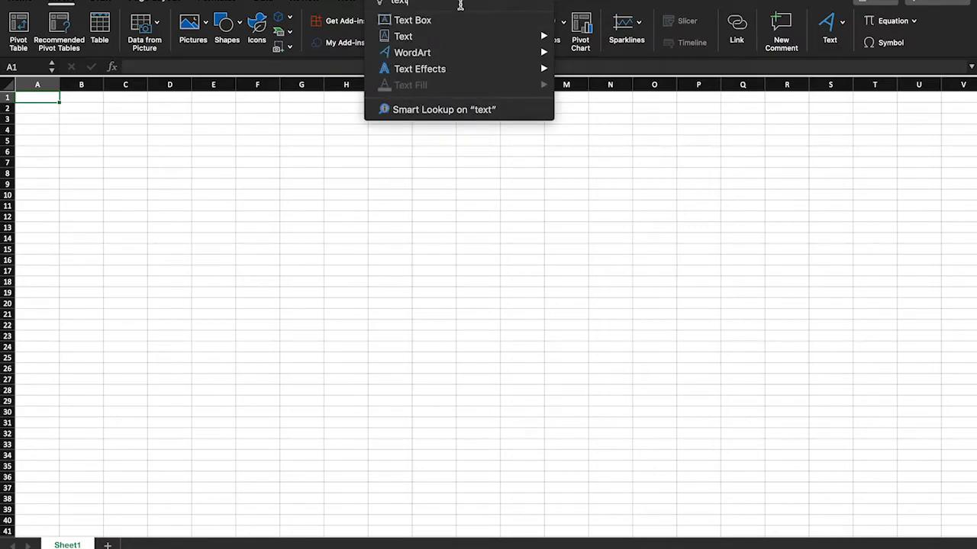
pyautogui.click(413, 20)
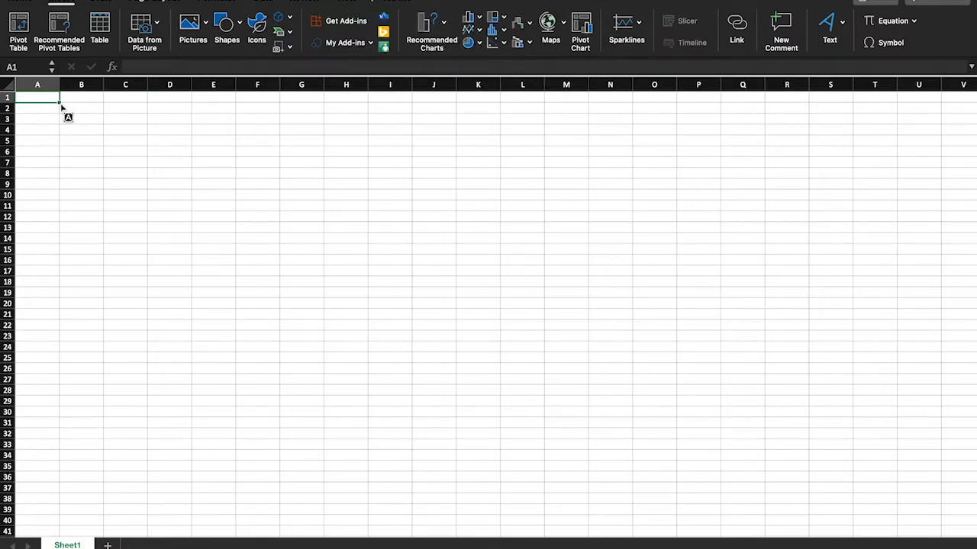
pyautogui.moveTo(61, 104)
pyautogui.mouseDown()
pyautogui.moveTo(136, 129)
pyautogui.moveTo(274, 133)
pyautogui.mouseUp()
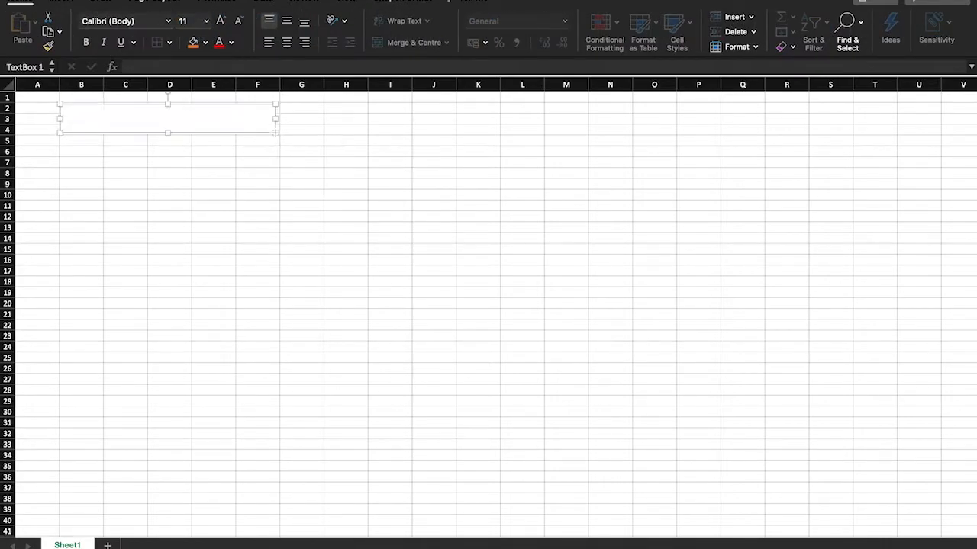
pyautogui.write('Invest')
pyautogui.write('ment ')
pyautogui.write('Tracker')
# Centre the title text in its box and enlarge it to font size 28
pyautogui.moveTo(128, 115); pyautogui.dragTo(71, 115)
pyautogui.click(219, 21)
pyautogui.click(219, 22)
pyautogui.click(219, 22)
pyautogui.click(219, 21)
pyautogui.click(219, 21)
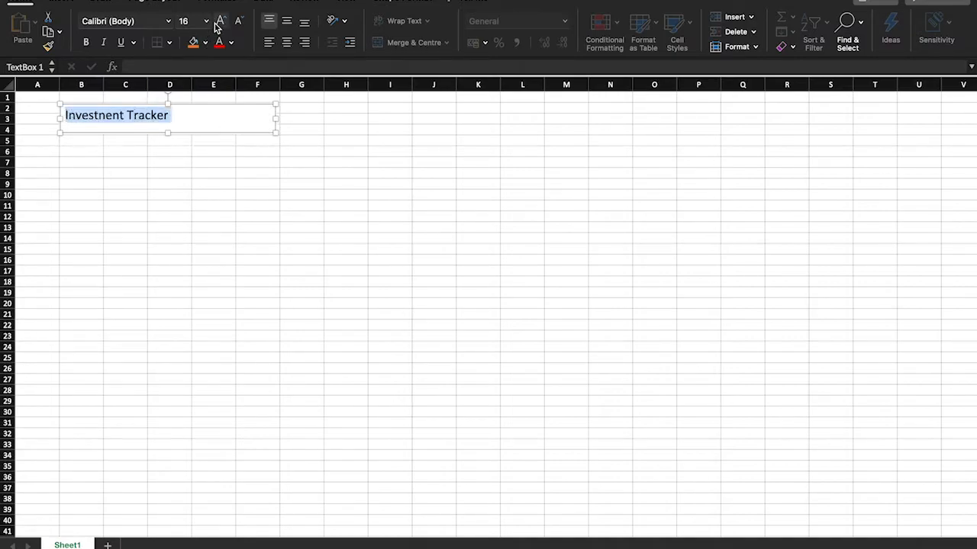
pyautogui.click(287, 43)
pyautogui.click(220, 21)
pyautogui.click(220, 21)
pyautogui.click(220, 21)
pyautogui.click(220, 21)
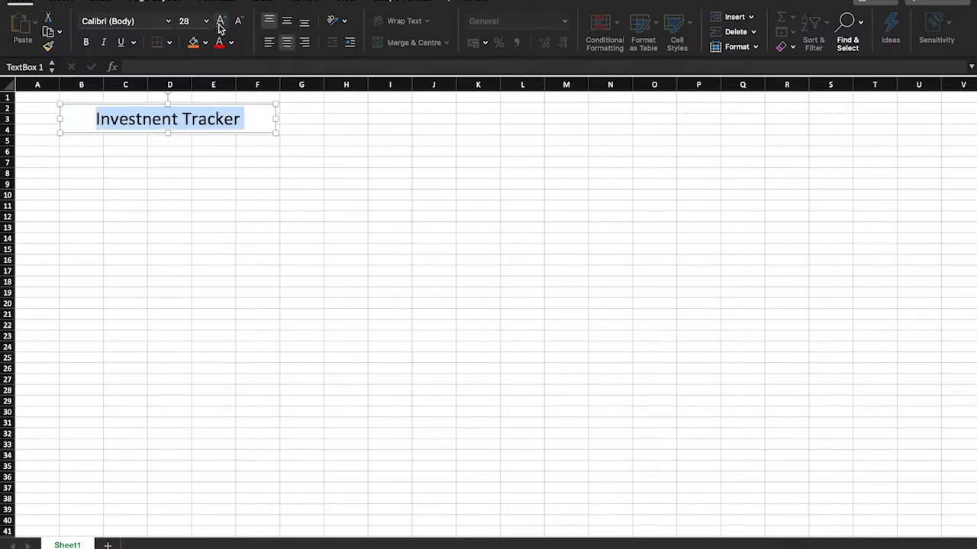
# Correct the title's spelling to "Investment Tracker"
pyautogui.click(141, 114)
pyautogui.rightClick(141, 112)
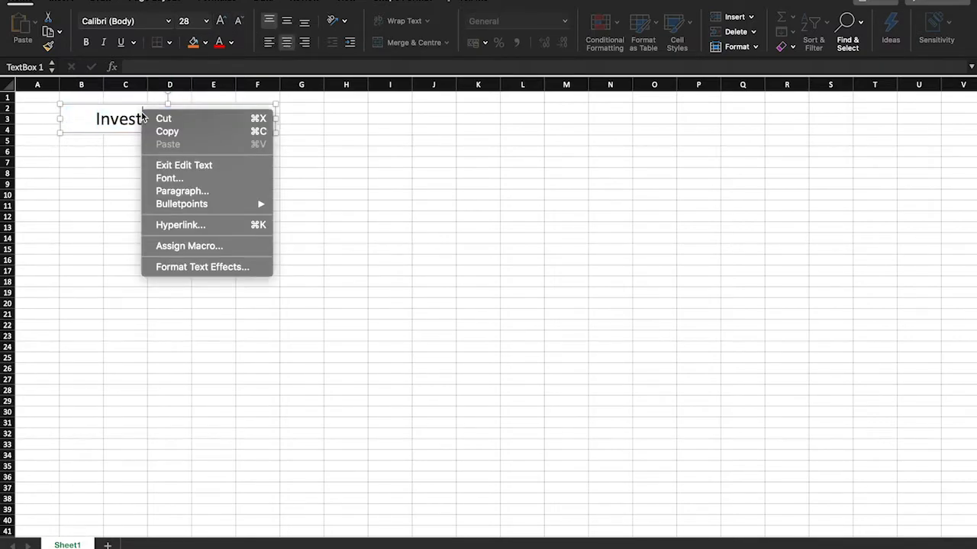
pyautogui.click(125, 119)
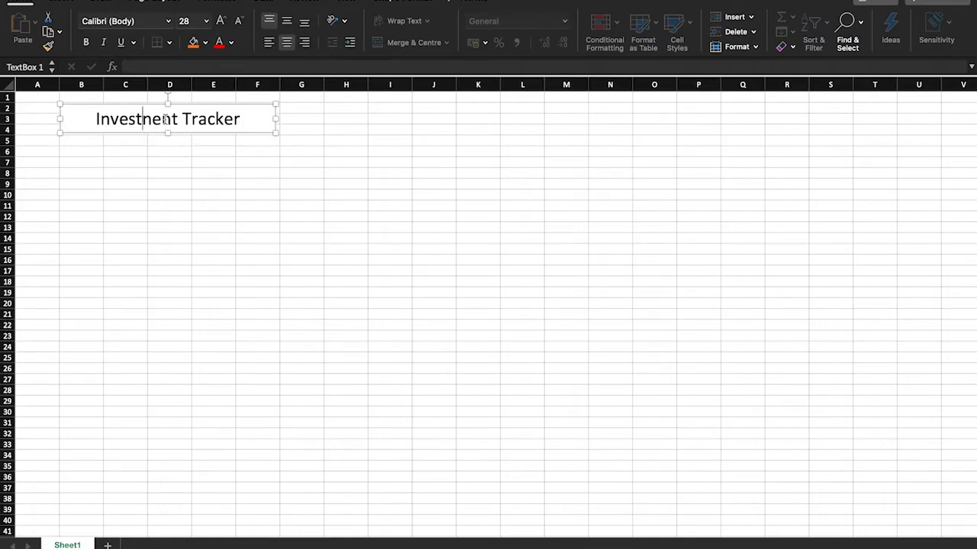
pyautogui.press('Right')
pyautogui.press('BackSpace')
pyautogui.write('m')
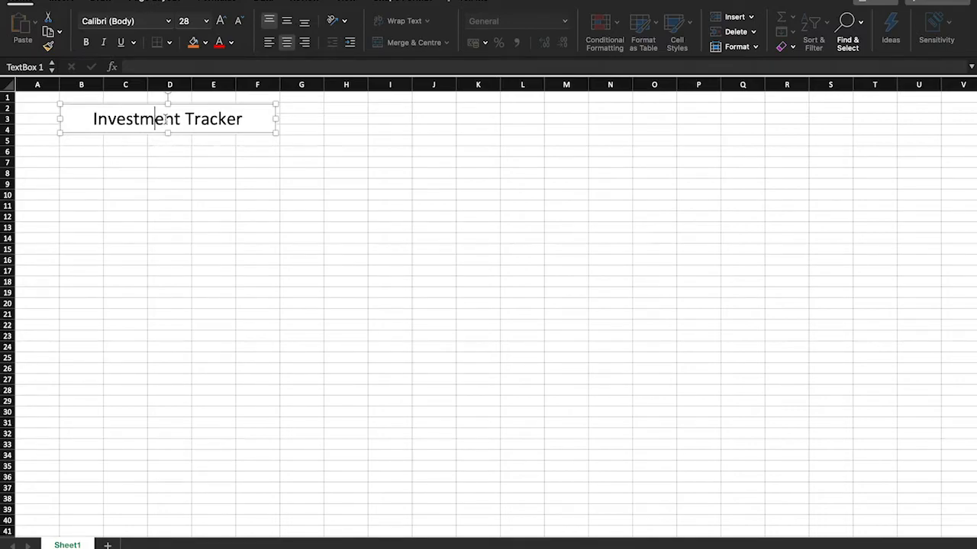
pyautogui.click(298, 242)
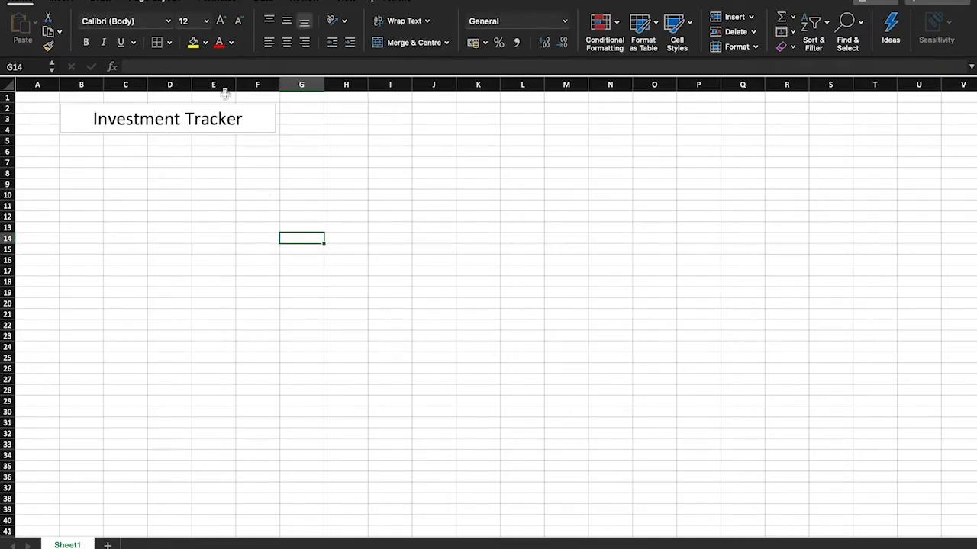
# Insert an empty text box below the title over about B6:E9 and nudge it into line with the title's left edge
pyautogui.click(394, 2)
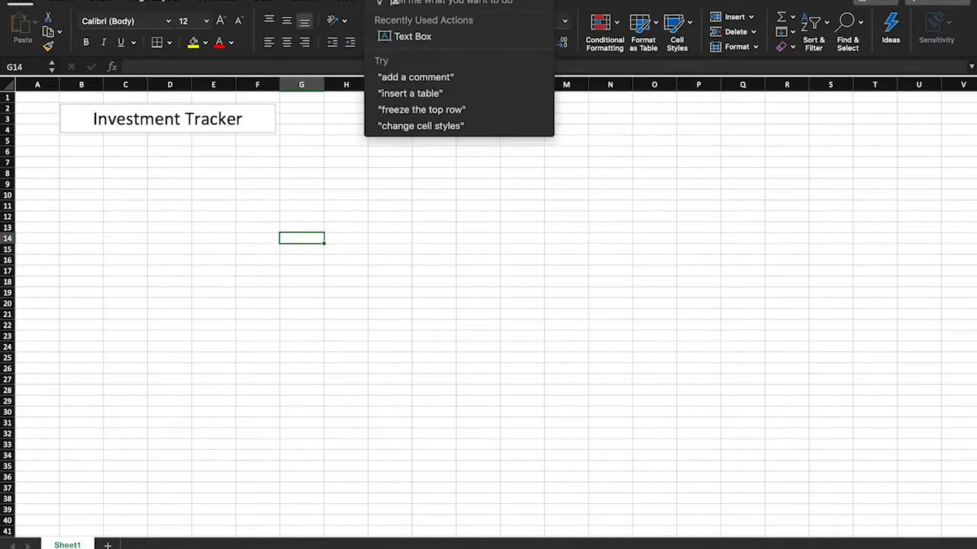
pyautogui.write('text')
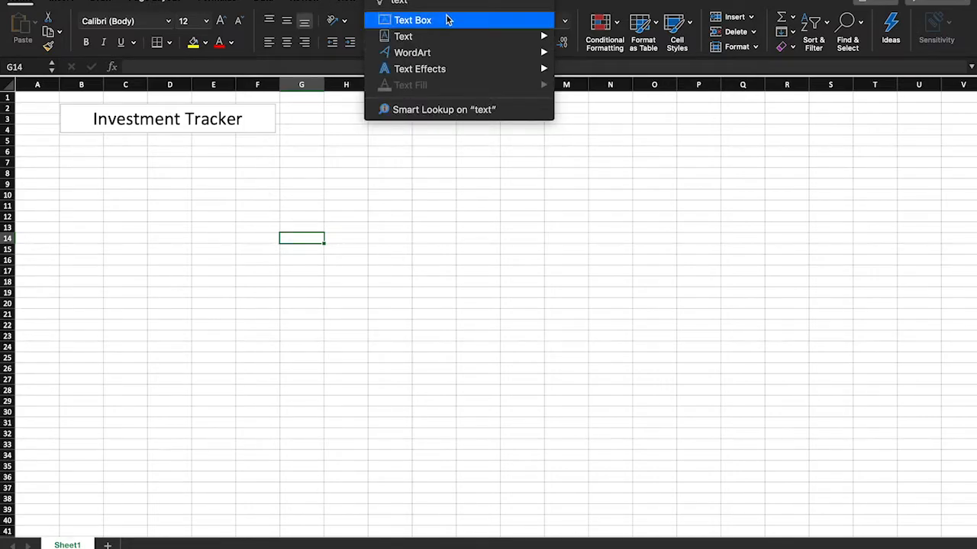
pyautogui.click(448, 20)
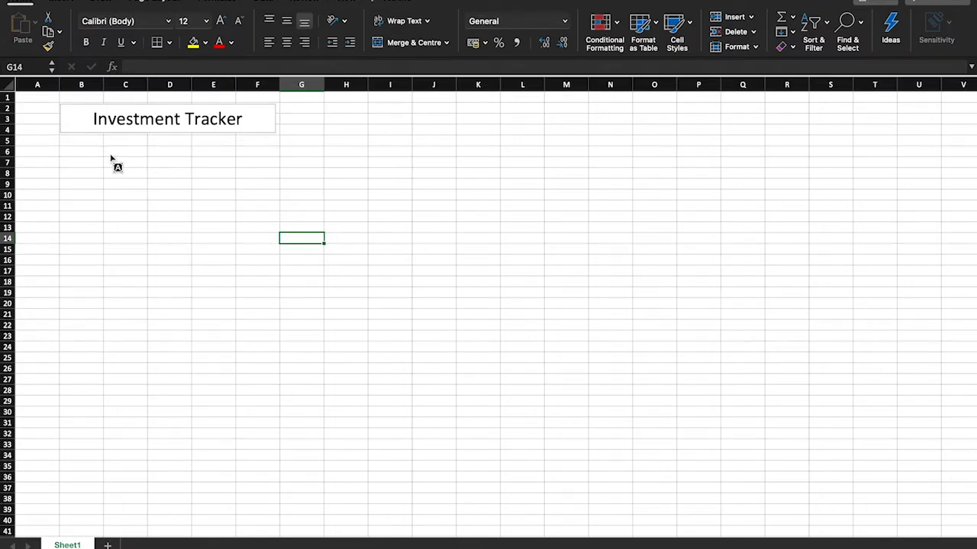
pyautogui.moveTo(65, 148); pyautogui.dragTo(233, 185)
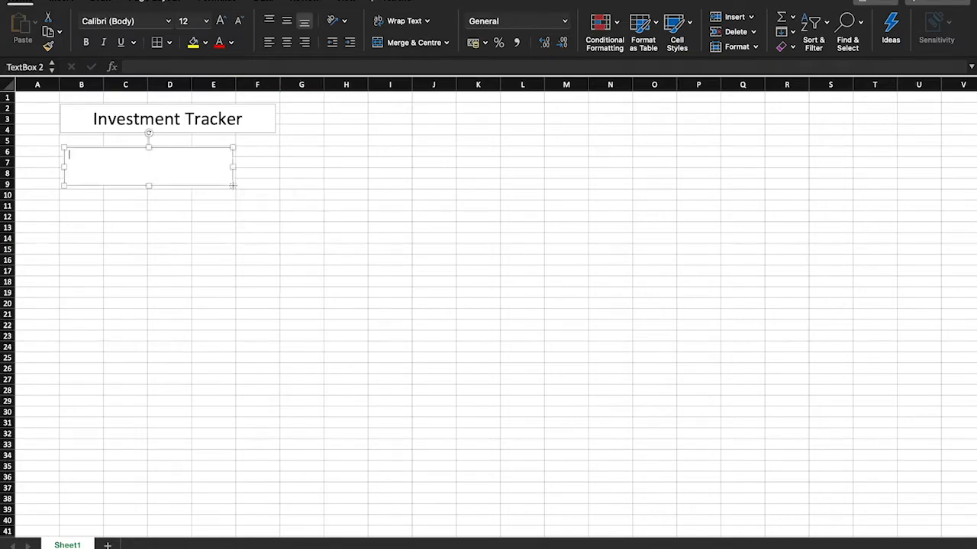
pyautogui.click(272, 184)
pyautogui.click(222, 171)
pyautogui.moveTo(234, 157)
pyautogui.mouseDown()
pyautogui.moveTo(344, 163)
pyautogui.moveTo(231, 156)
pyautogui.mouseUp()
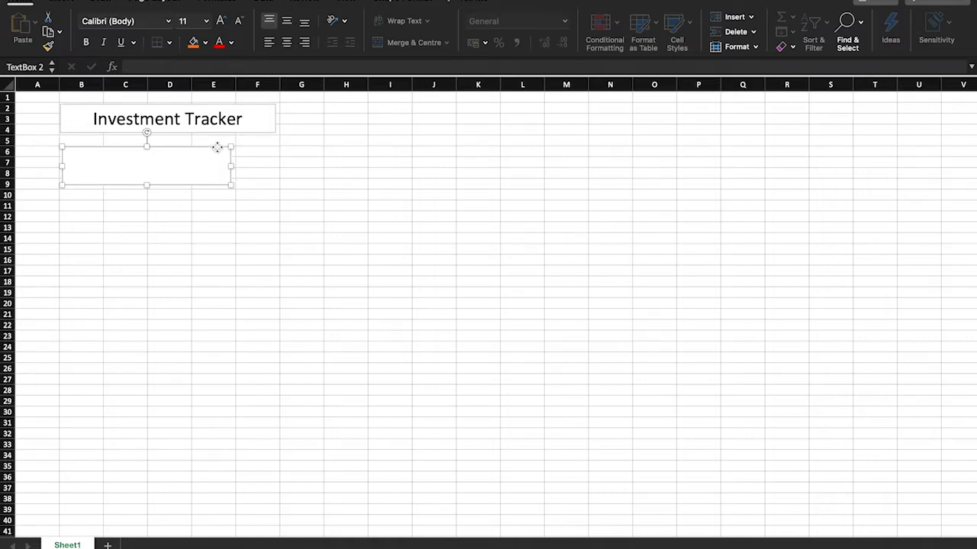
# Make two copies of the empty text box and arrange all three boxes side by side in a row beneath the title
pyautogui.press('super+c')
pyautogui.press('super+v')
pyautogui.press('super+v')
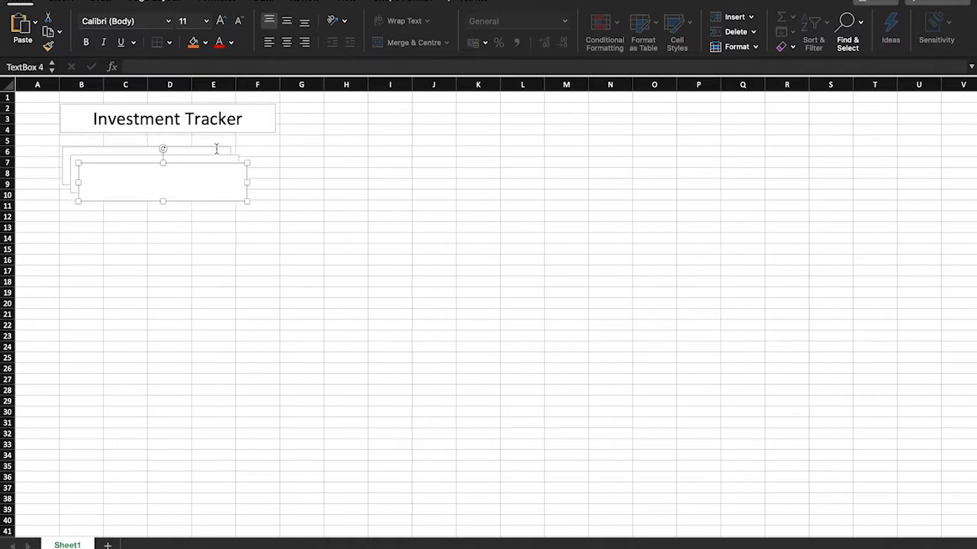
pyautogui.moveTo(215, 162); pyautogui.dragTo(582, 148)
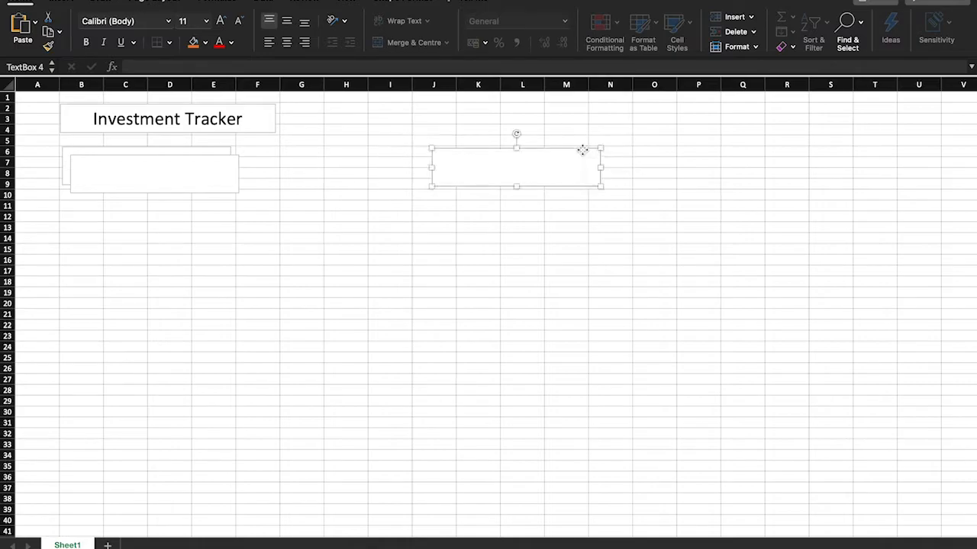
pyautogui.click(226, 158)
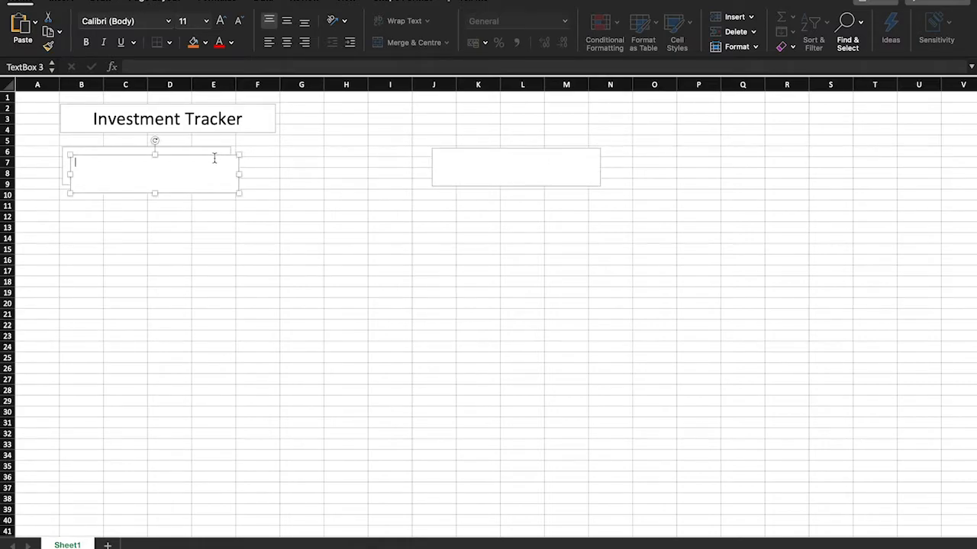
pyautogui.moveTo(217, 158); pyautogui.dragTo(383, 147)
pyautogui.click(480, 150)
pyautogui.moveTo(477, 151); pyautogui.dragTo(461, 148)
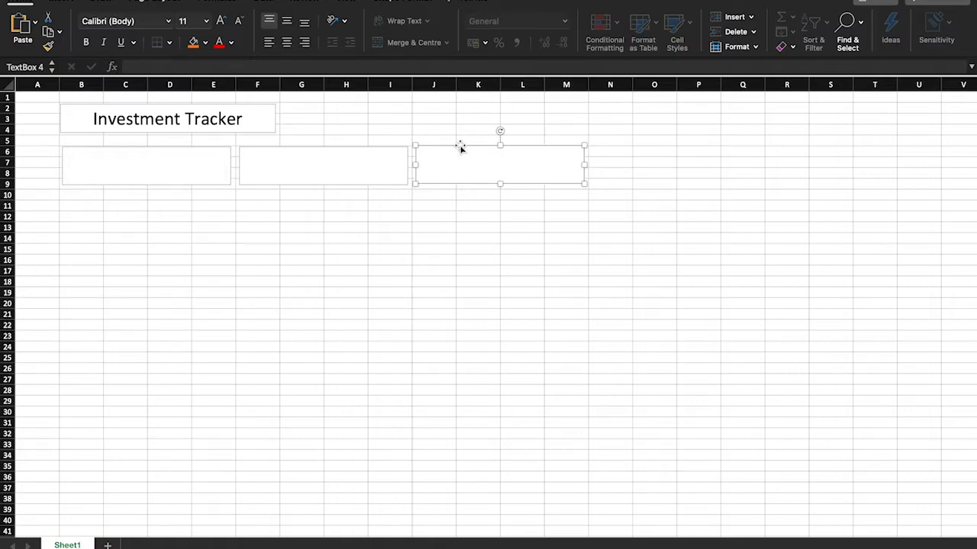
# Add a fourth copy of the empty text box below the first one and enlarge it to cover about B10:M30
pyautogui.click(154, 184)
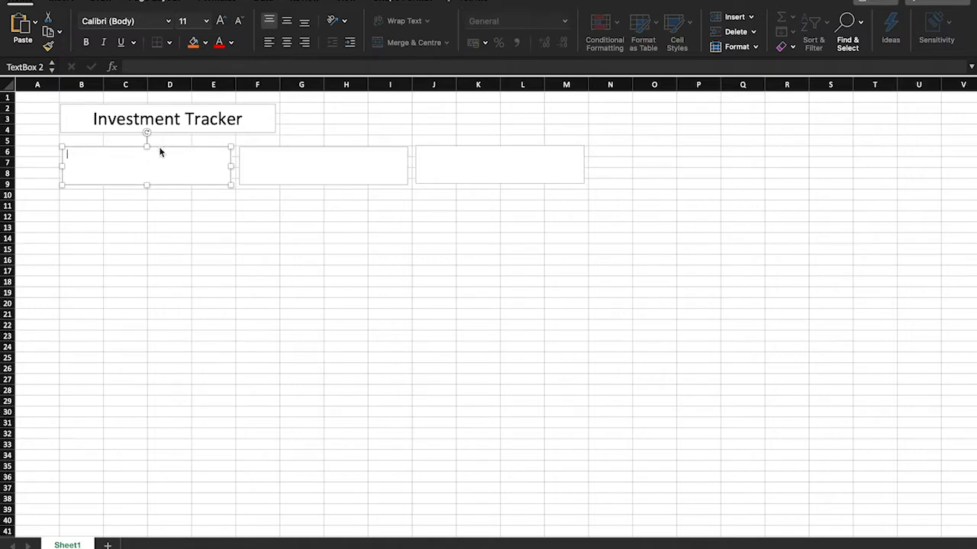
pyautogui.press('super+v')
pyautogui.press('Return')
pyautogui.press('super+v')
pyautogui.press('Return')
pyautogui.press('super+v')
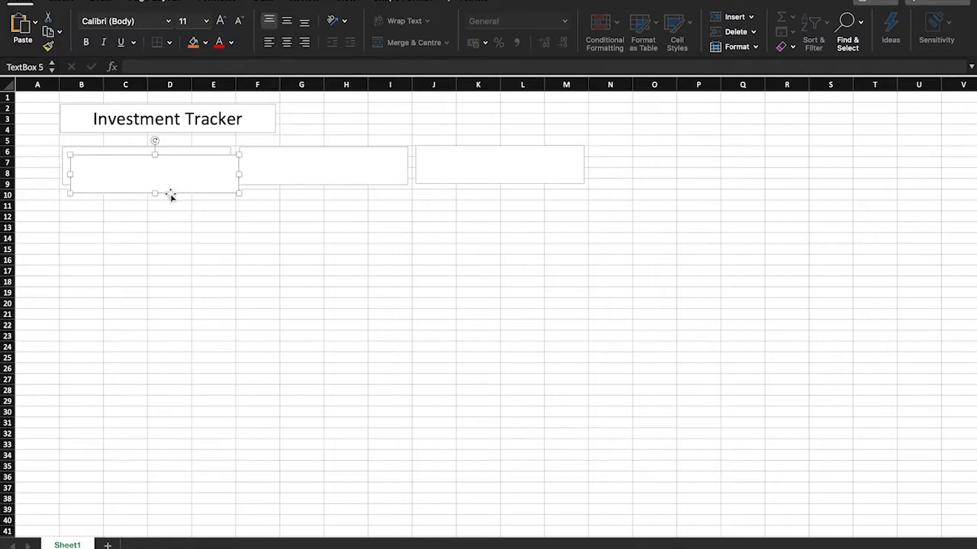
pyautogui.moveTo(170, 194); pyautogui.dragTo(163, 229)
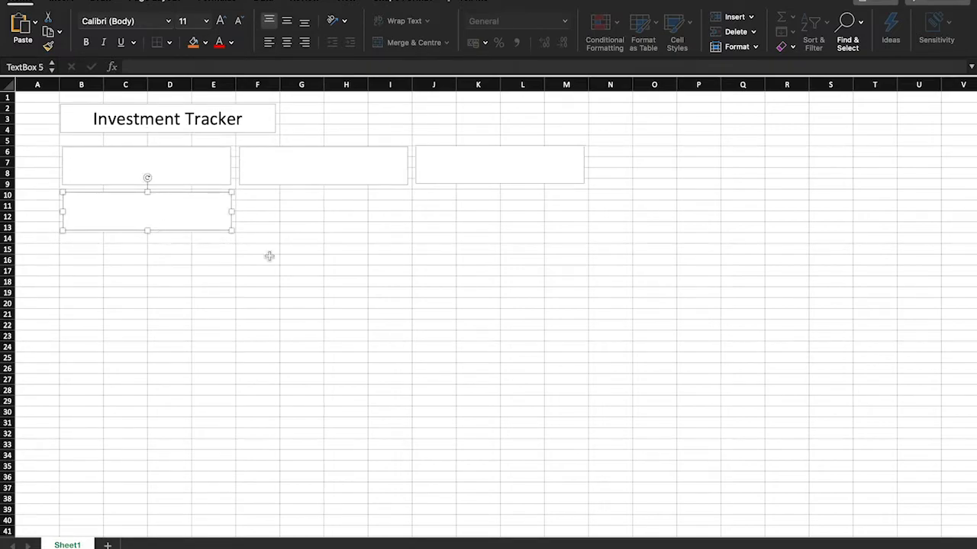
pyautogui.moveTo(232, 232); pyautogui.dragTo(584, 412)
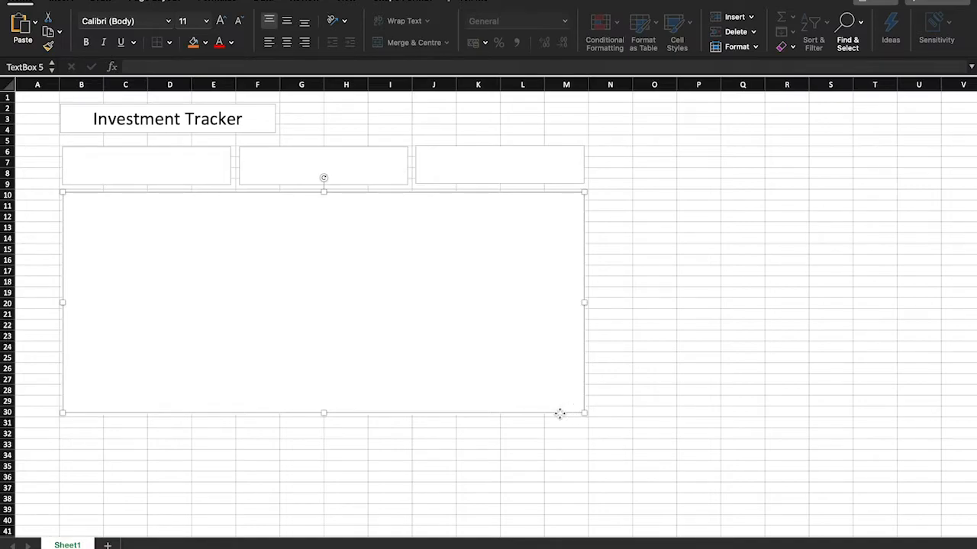
# Paste another empty text box beside the existing boxes and size it to span about N6:T30, level with the large box's lower edge
pyautogui.click(640, 379)
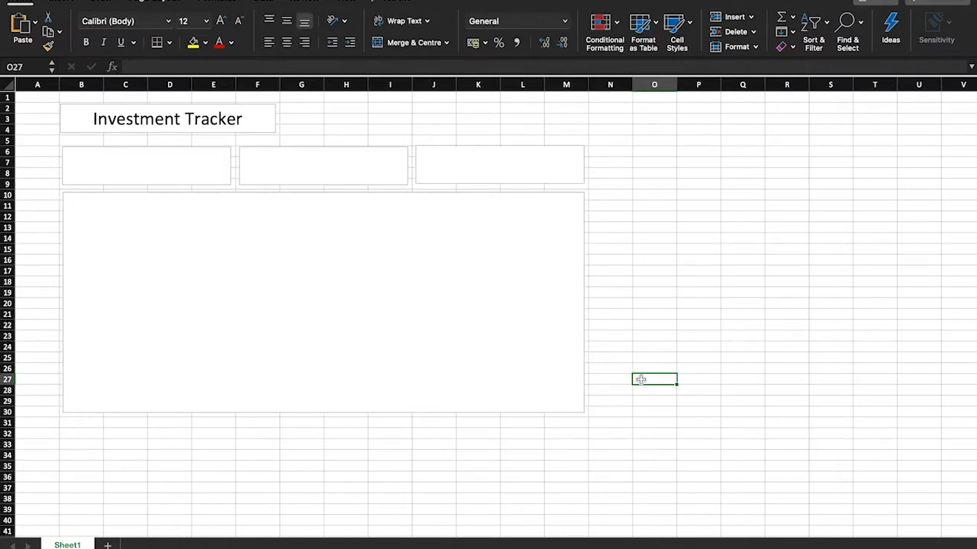
pyautogui.press('super+v')
pyautogui.moveTo(631, 373); pyautogui.dragTo(593, 146)
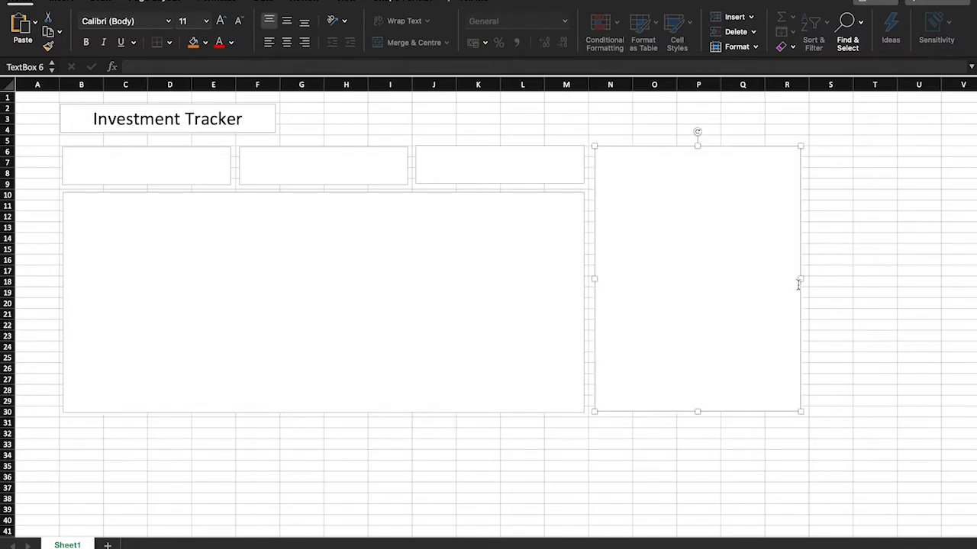
pyautogui.moveTo(798, 281); pyautogui.dragTo(895, 276)
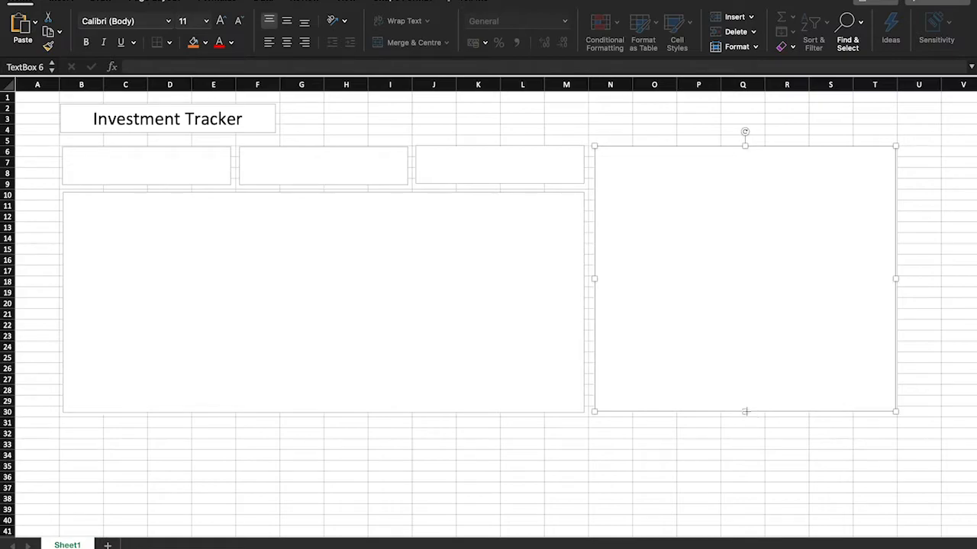
pyautogui.moveTo(746, 412); pyautogui.dragTo(746, 413)
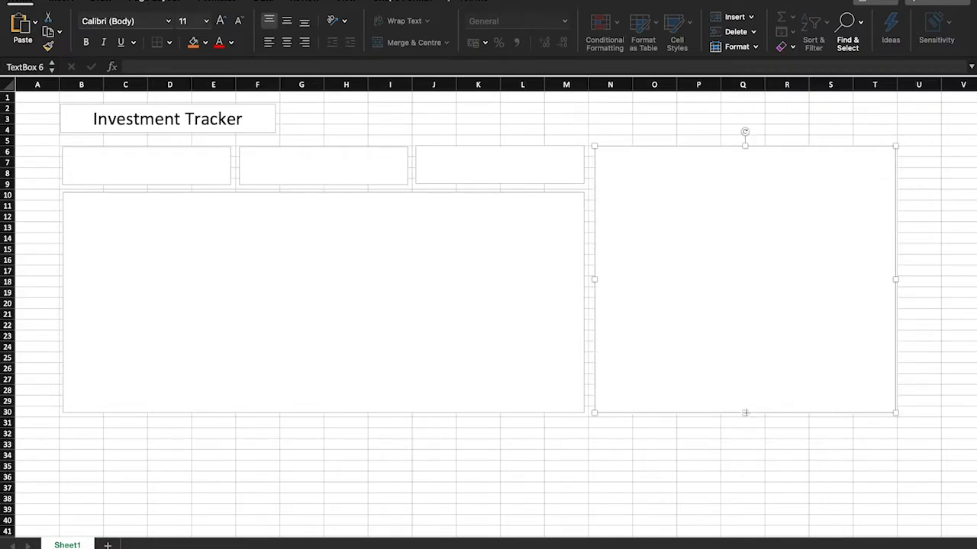
pyautogui.click(605, 468)
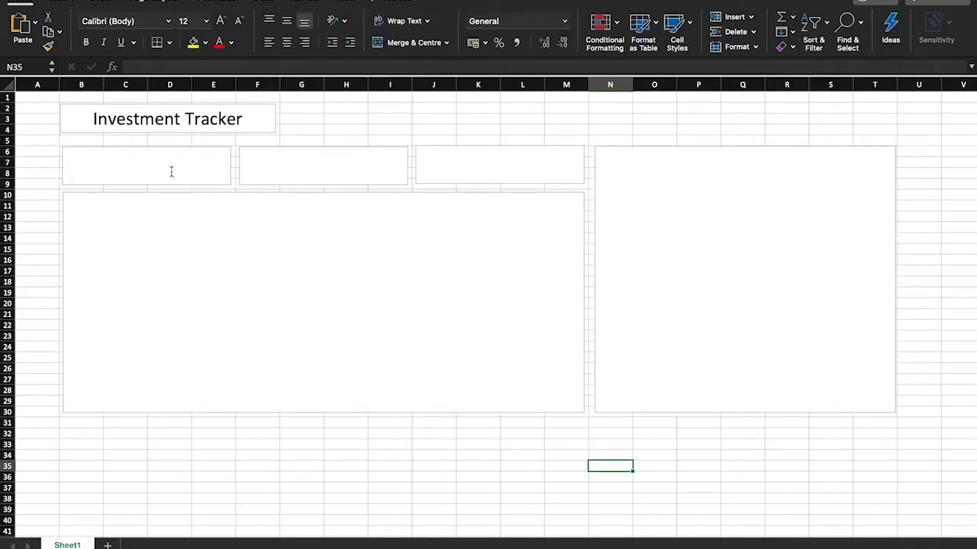
# Duplicate the first small box, shrink it into a label at the large box's upper-left corner and enter "Forecast Vs Actuals"
pyautogui.click(148, 182)
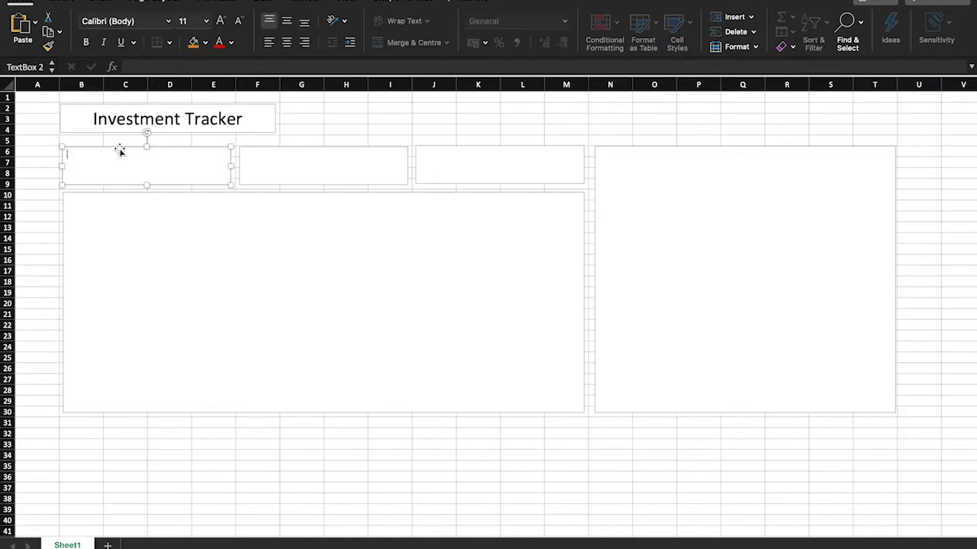
pyautogui.press('super+d')
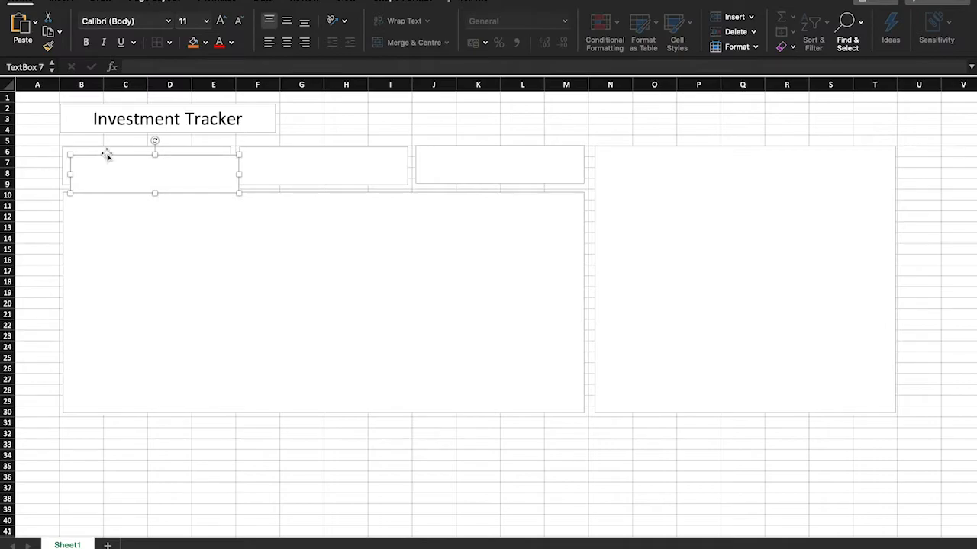
pyautogui.moveTo(106, 153); pyautogui.dragTo(102, 195)
pyautogui.moveTo(234, 234); pyautogui.dragTo(224, 214)
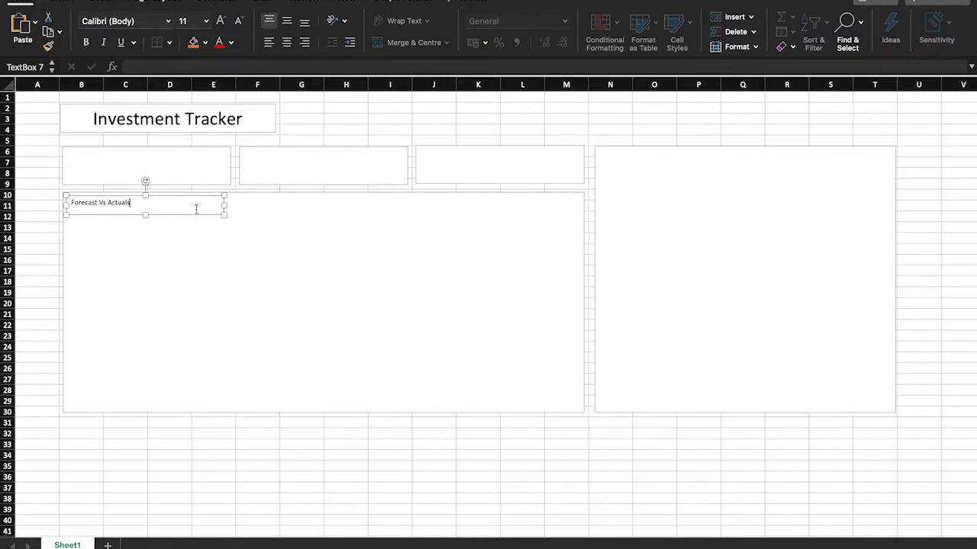
# Fit the label box to its text, copy it to the top of the N6:T30 box and change the copy's text to "Platform Allocation"
pyautogui.moveTo(224, 207); pyautogui.dragTo(644, 169)
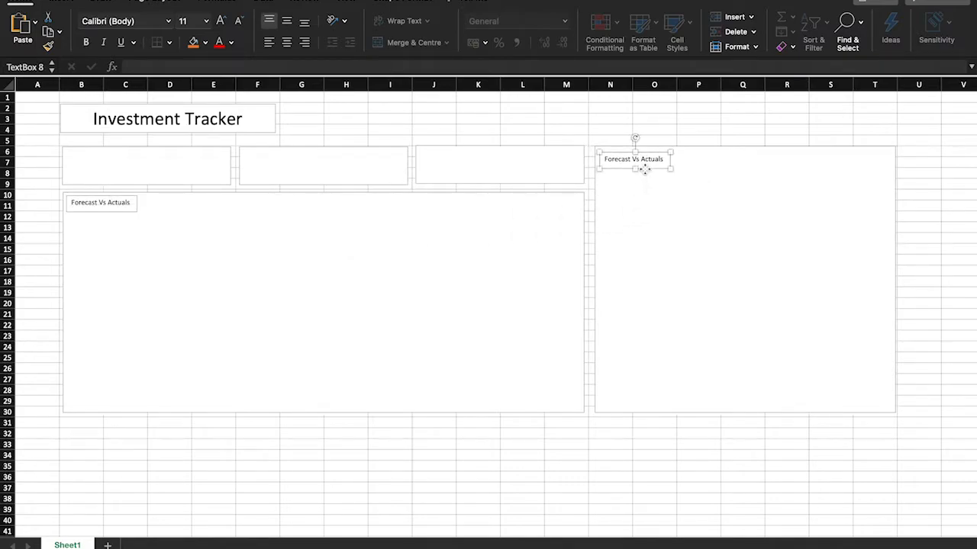
pyautogui.tripleClick(639, 161)
pyautogui.doubleClick(639, 162)
pyautogui.tripleClick(640, 163)
pyautogui.write('Platform Allocation')
pyautogui.moveTo(652, 173); pyautogui.dragTo(671, 174)
# Nudge the "Forecast Vs Actuals" label slightly inward and set its outline to No line
pyautogui.click(119, 213)
pyautogui.moveTo(120, 212); pyautogui.dragTo(128, 215)
pyautogui.rightClick(128, 218)
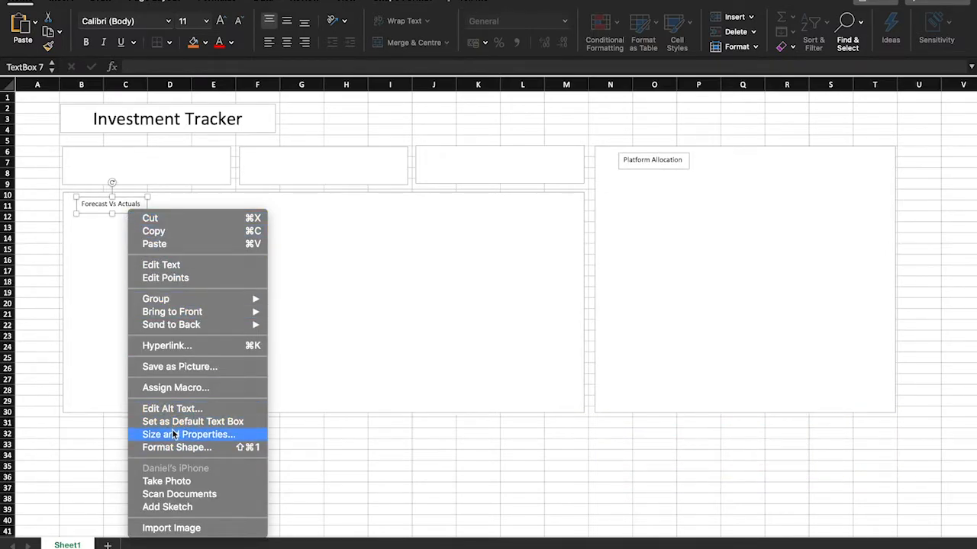
pyautogui.click(167, 448)
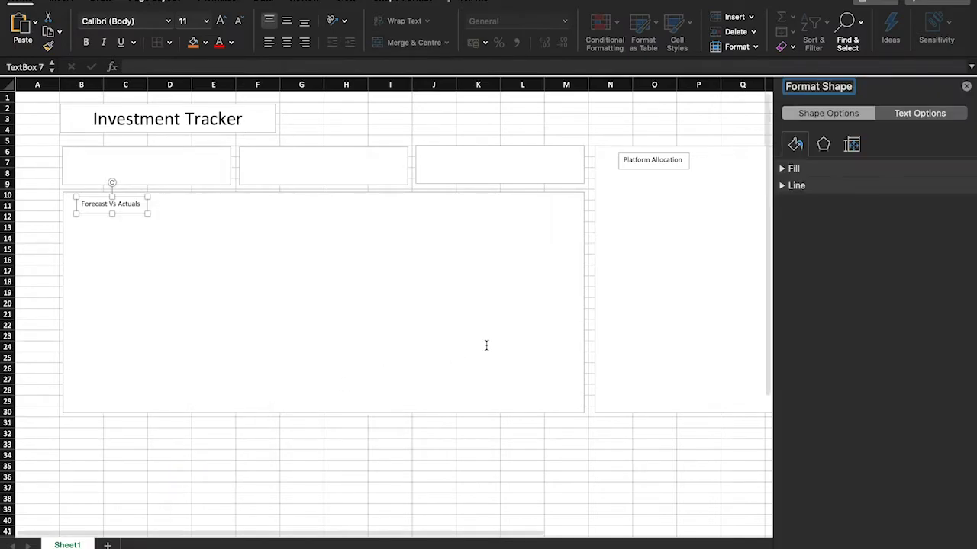
pyautogui.click(823, 145)
pyautogui.click(796, 145)
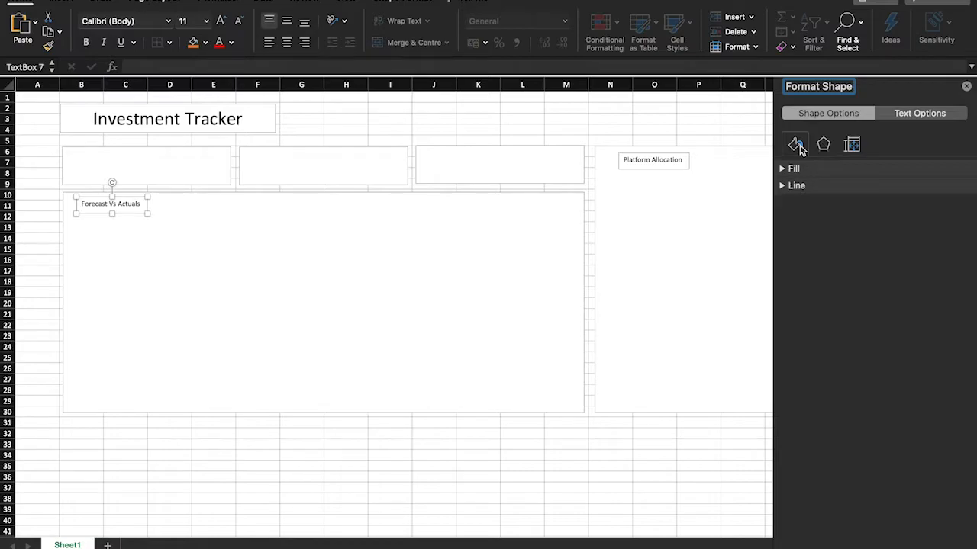
pyautogui.click(784, 187)
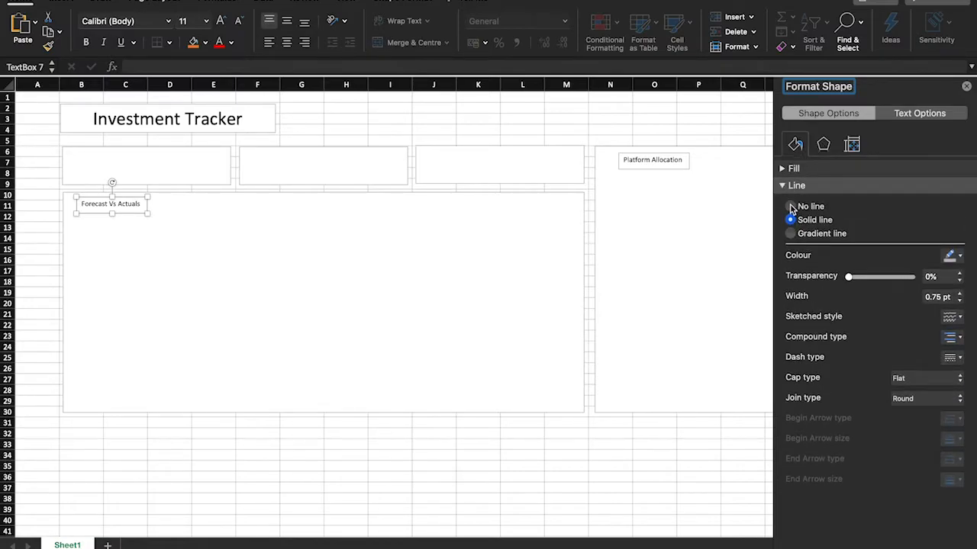
pyautogui.click(790, 206)
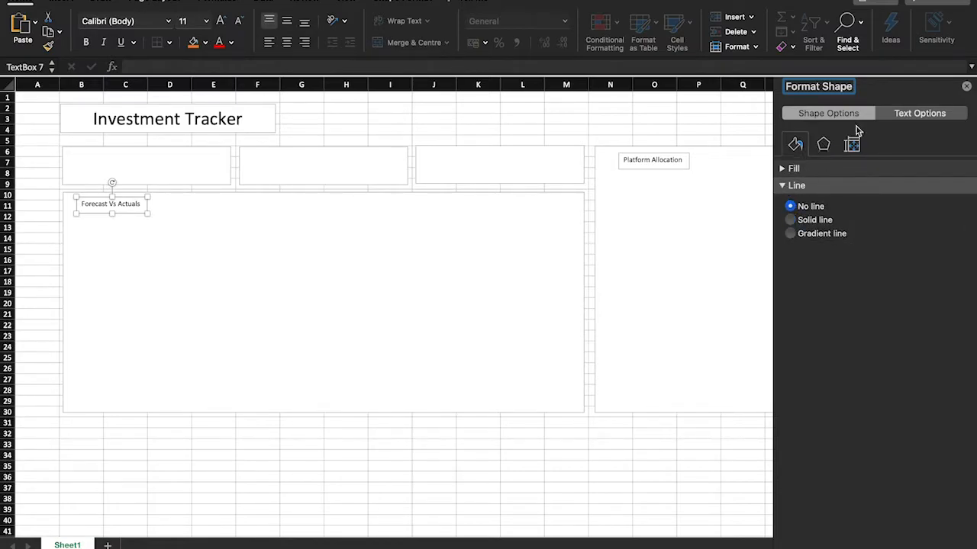
pyautogui.click(966, 90)
pyautogui.click(478, 218)
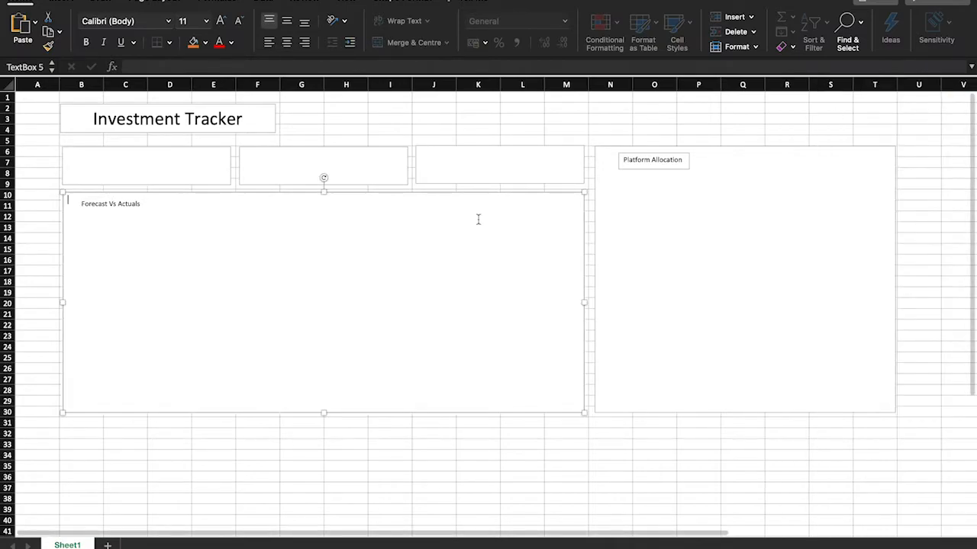
# Set the outline of the "Platform Allocation" label to No line
pyautogui.click(631, 157)
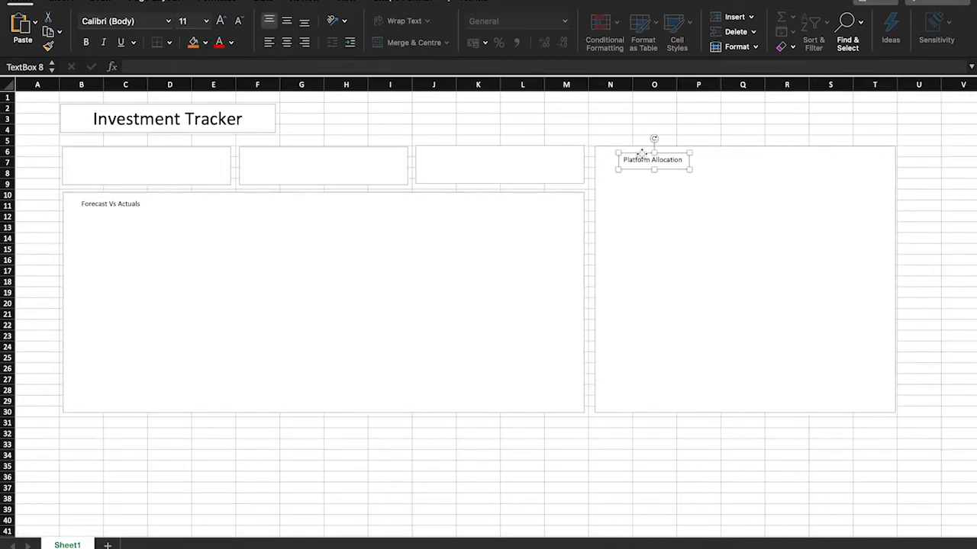
pyautogui.rightClick(640, 155)
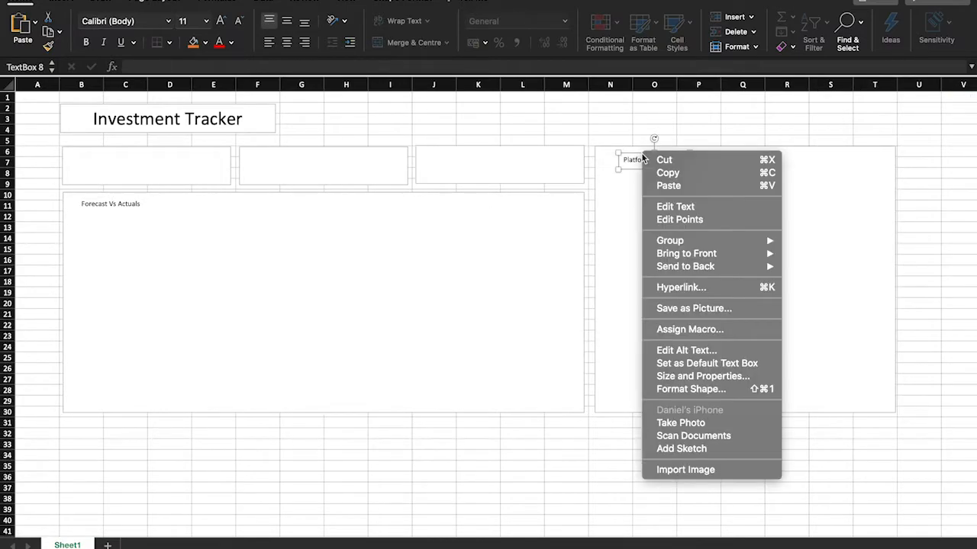
pyautogui.click(679, 390)
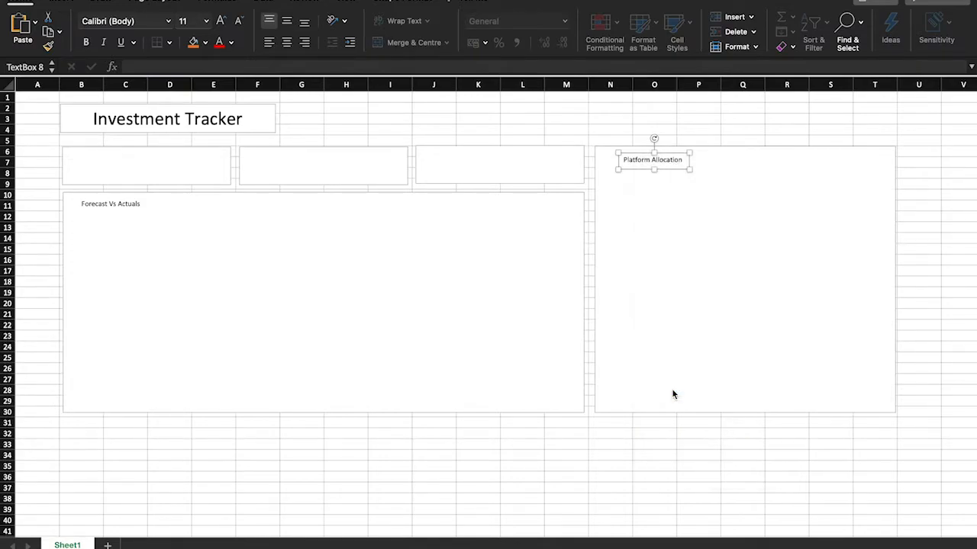
pyautogui.click(790, 206)
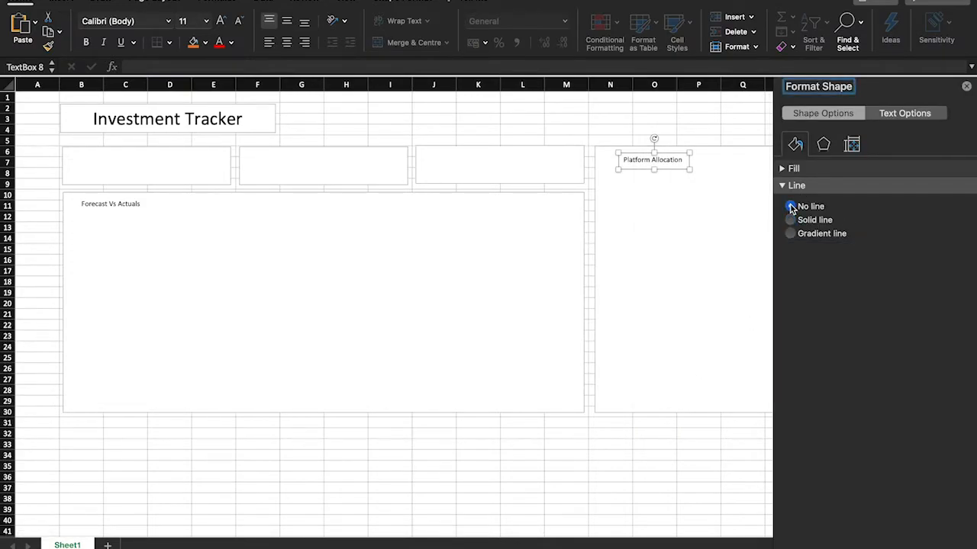
pyautogui.click(968, 90)
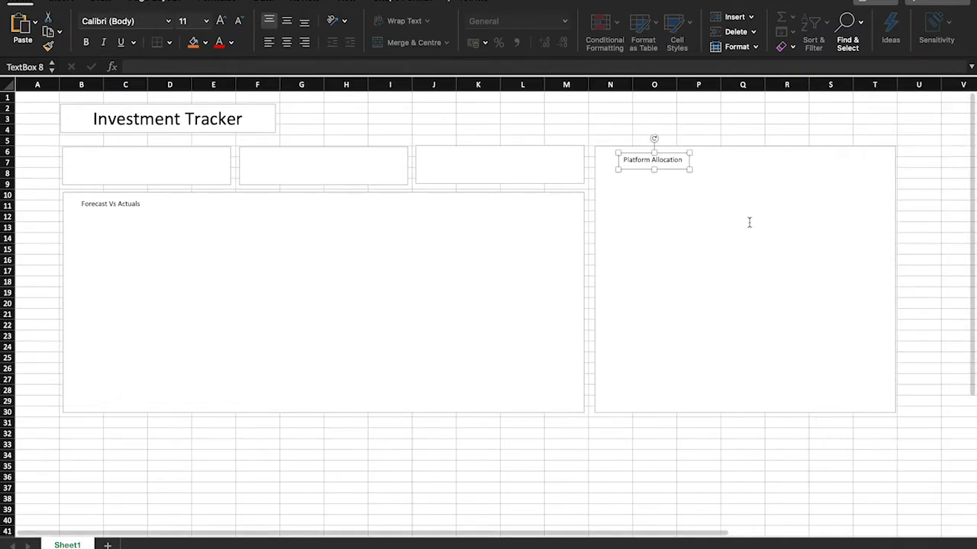
pyautogui.click(748, 220)
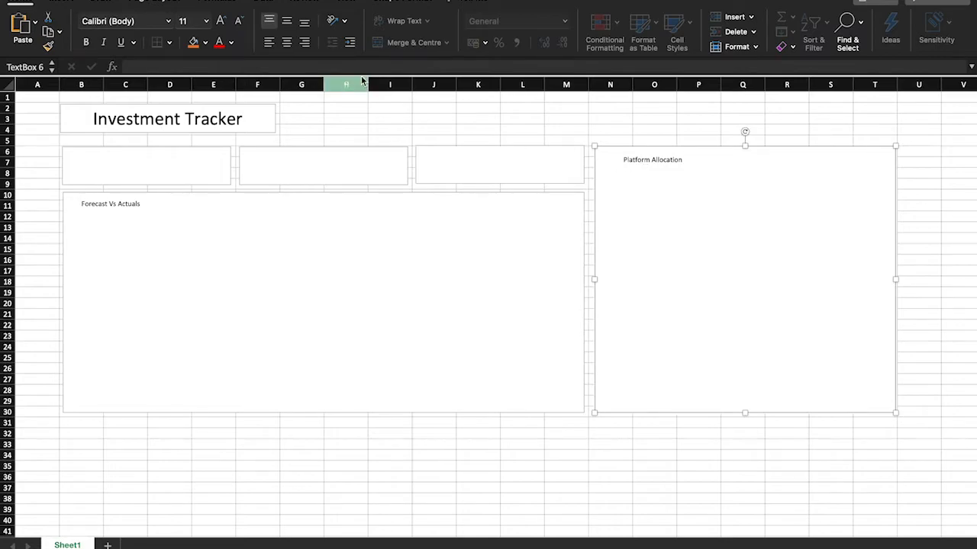
# Search the stock icons for "graph" and insert the bold wavy line graph icon
pyautogui.click(470, 2)
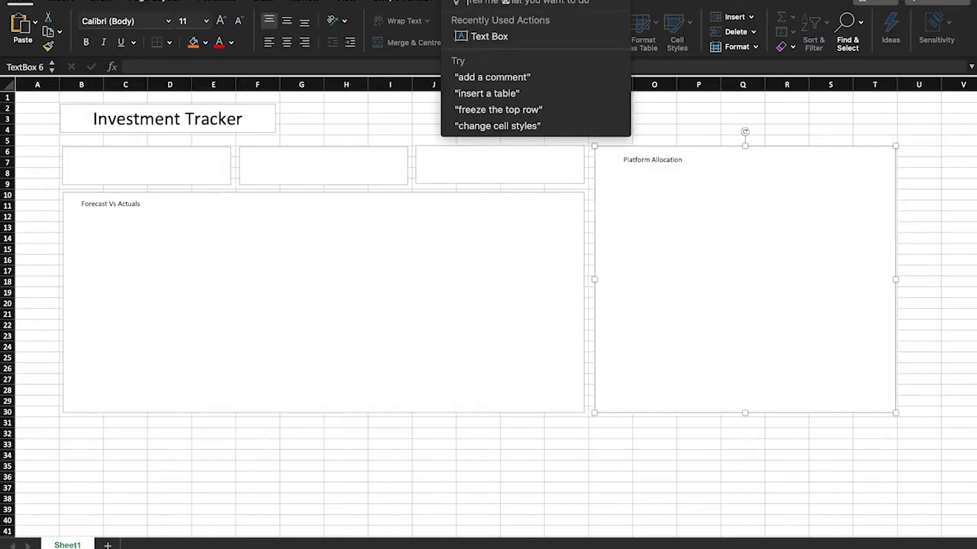
pyautogui.write('icon')
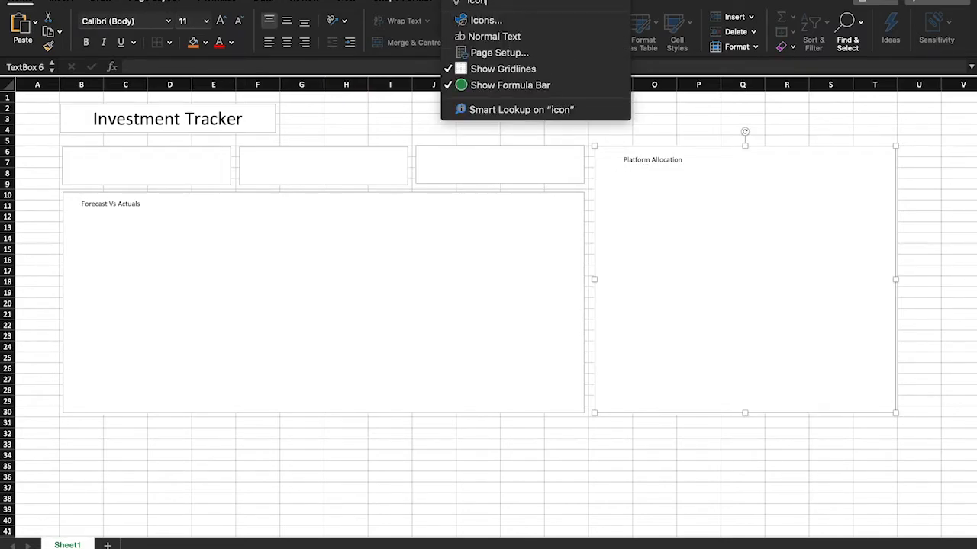
pyautogui.click(474, 21)
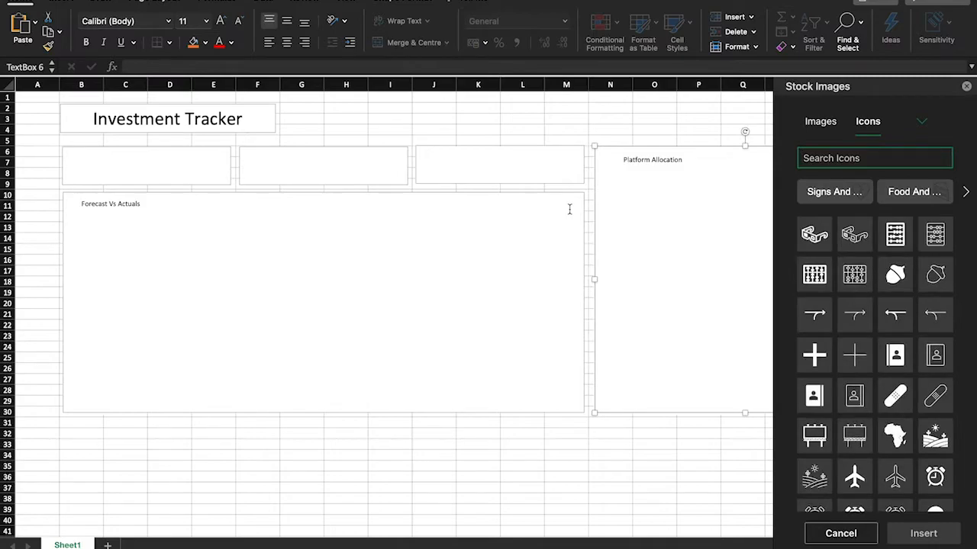
pyautogui.write('graph')
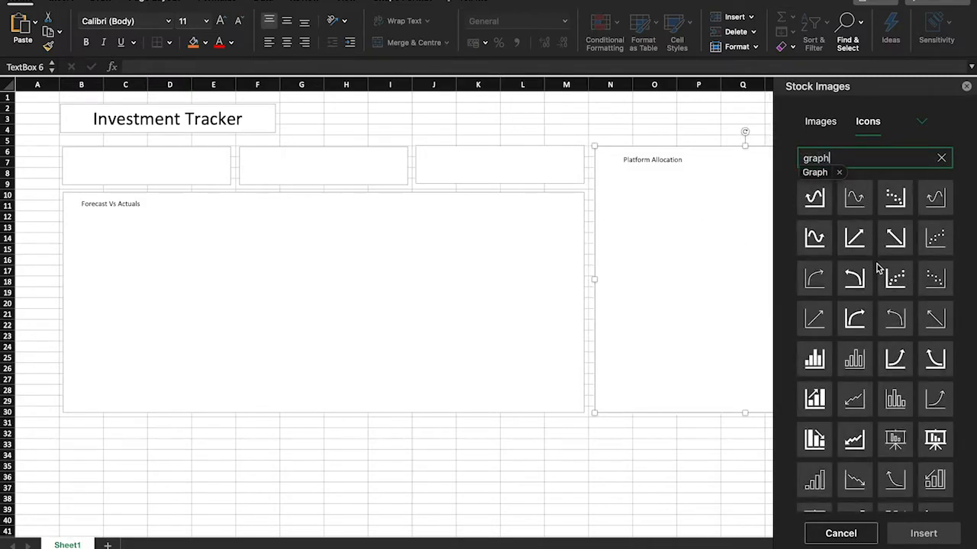
pyautogui.click(820, 240)
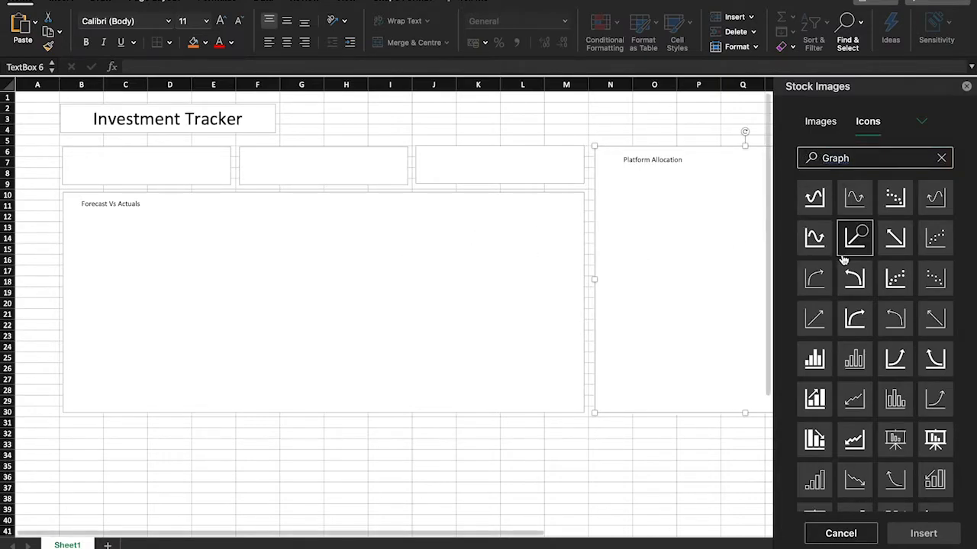
pyautogui.click(816, 241)
pyautogui.click(924, 534)
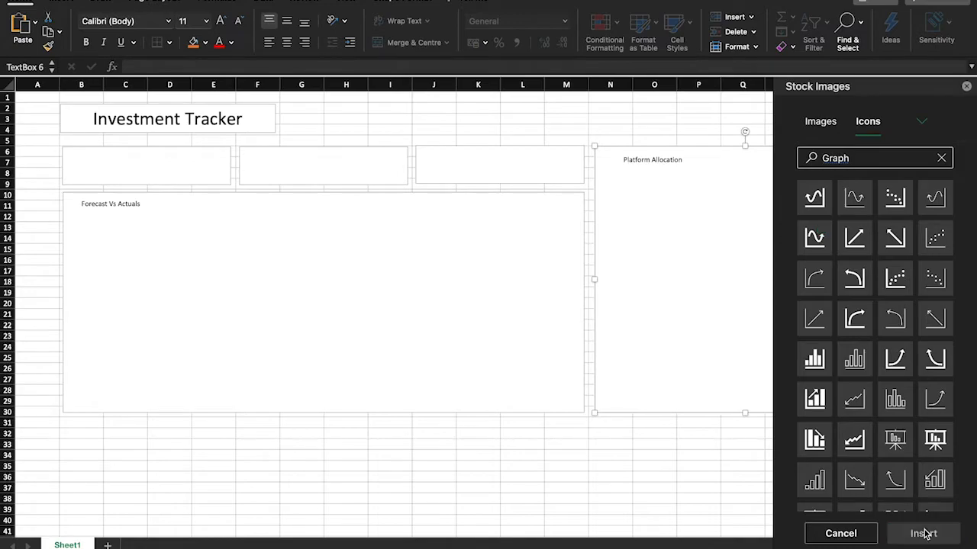
# Shrink the graph icon into the large box's upper-left corner and place the "Forecast Vs Actuals" label directly beside it
pyautogui.moveTo(625, 461); pyautogui.dragTo(98, 186)
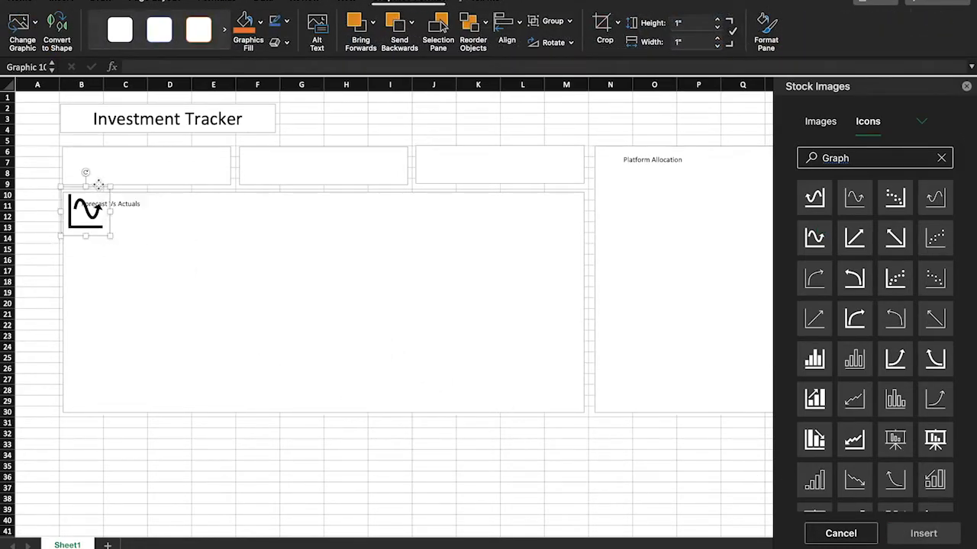
pyautogui.click(128, 209)
pyautogui.moveTo(137, 216); pyautogui.dragTo(180, 218)
pyautogui.click(99, 230)
pyautogui.moveTo(100, 231); pyautogui.dragTo(80, 209)
pyautogui.click(142, 213)
pyautogui.moveTo(144, 215); pyautogui.dragTo(112, 215)
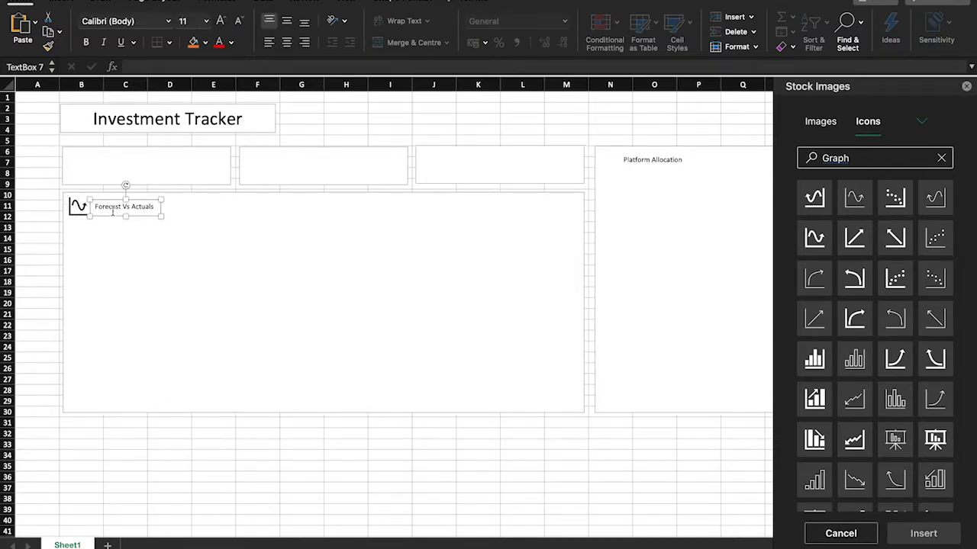
# Make the "Forecast Vs Actuals" text bold and two font sizes larger, and widen its box to fit
pyautogui.tripleClick(112, 211)
pyautogui.press('super+b')
pyautogui.click(222, 21)
pyautogui.click(221, 22)
pyautogui.moveTo(164, 217); pyautogui.dragTo(182, 220)
# Insert the solid bar graph icon after a stock icon search for "pie chart", and shrink it to fit beside the "Platform Allocation" label
pyautogui.click(687, 146)
pyautogui.click(882, 160)
pyautogui.write('pie chart')
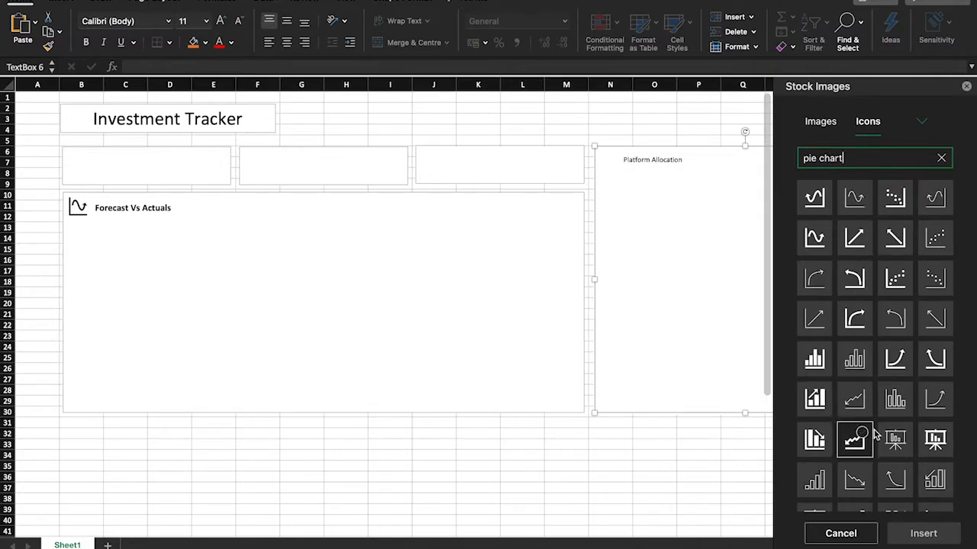
pyautogui.click(830, 366)
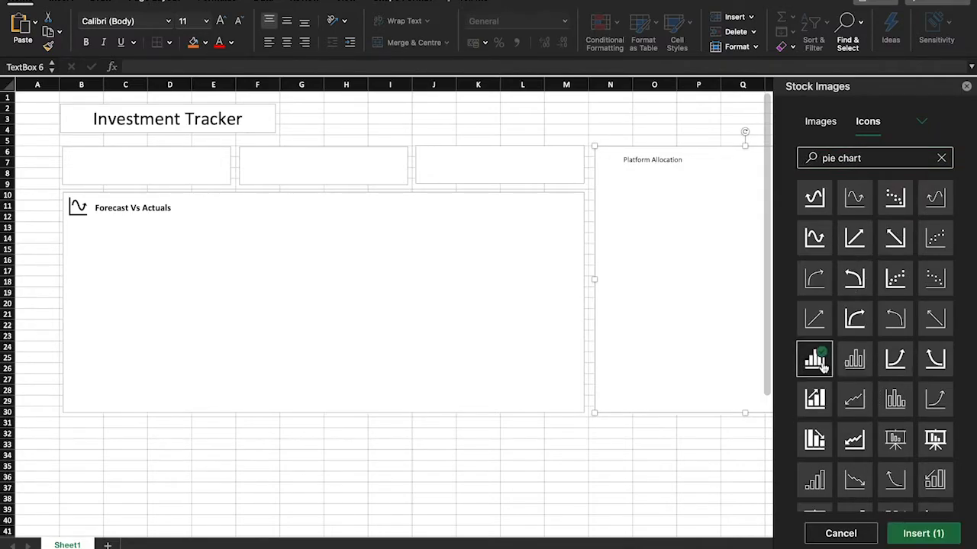
pyautogui.click(908, 531)
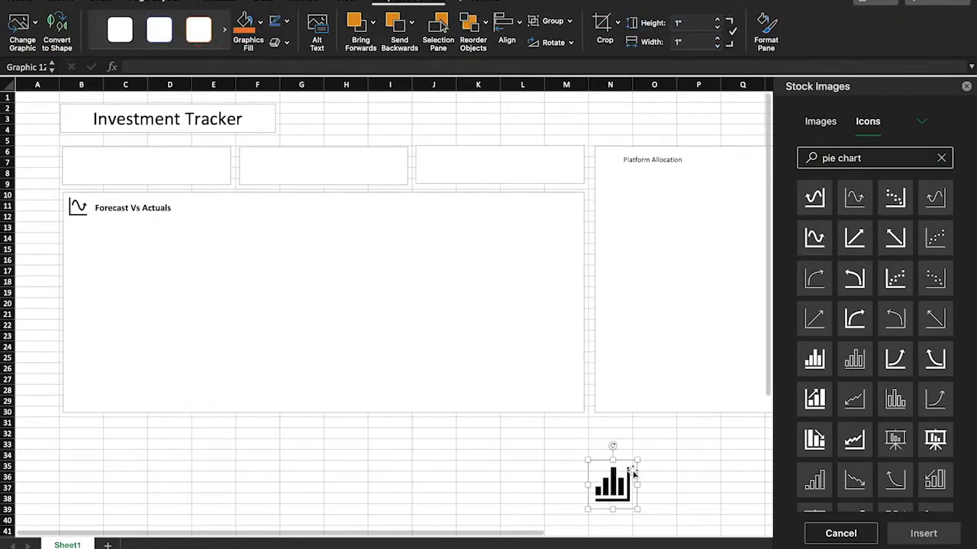
pyautogui.moveTo(638, 460); pyautogui.dragTo(610, 159)
# Make the "Platform Allocation" text bold at size 14, widen its box to fit on one line, and close the stock images
pyautogui.click(626, 159)
pyautogui.tripleClick(627, 161)
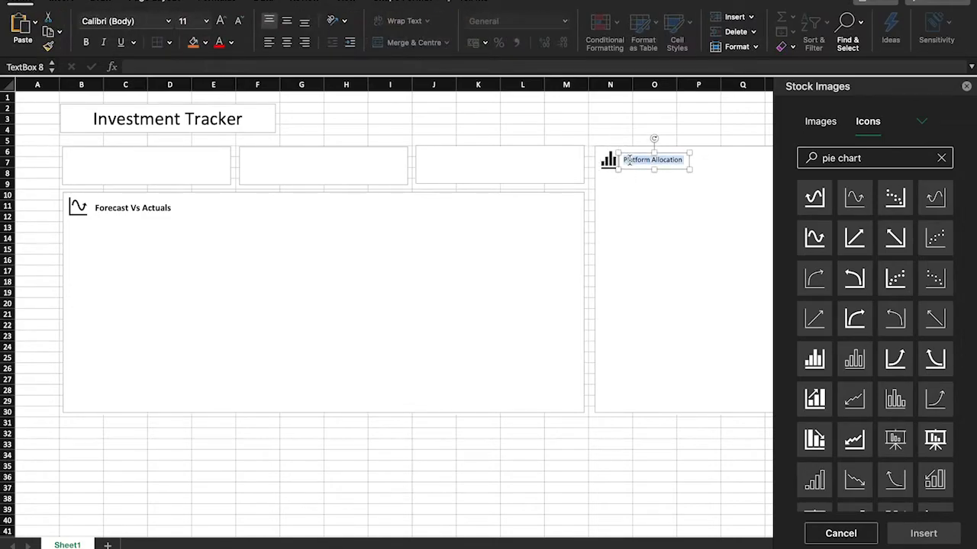
pyautogui.click(229, 22)
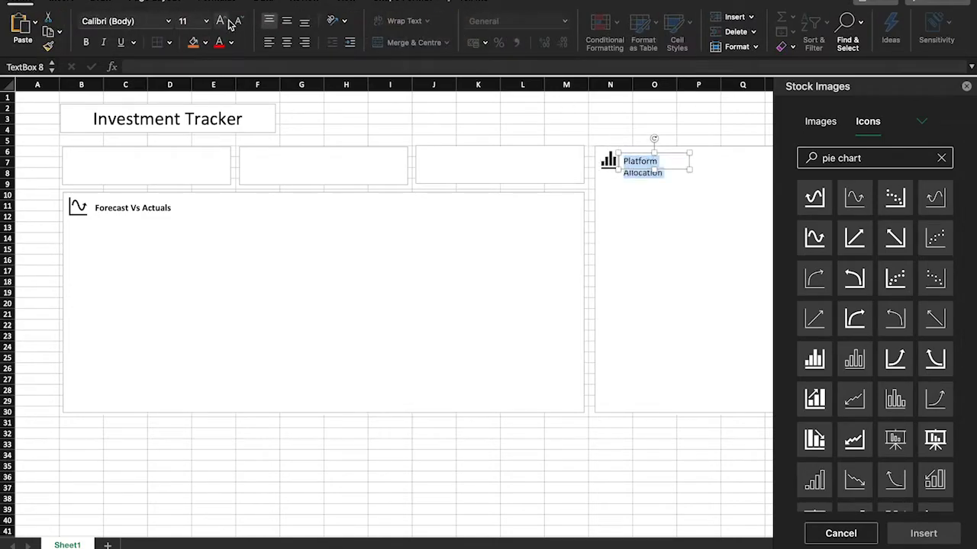
pyautogui.press('super+b')
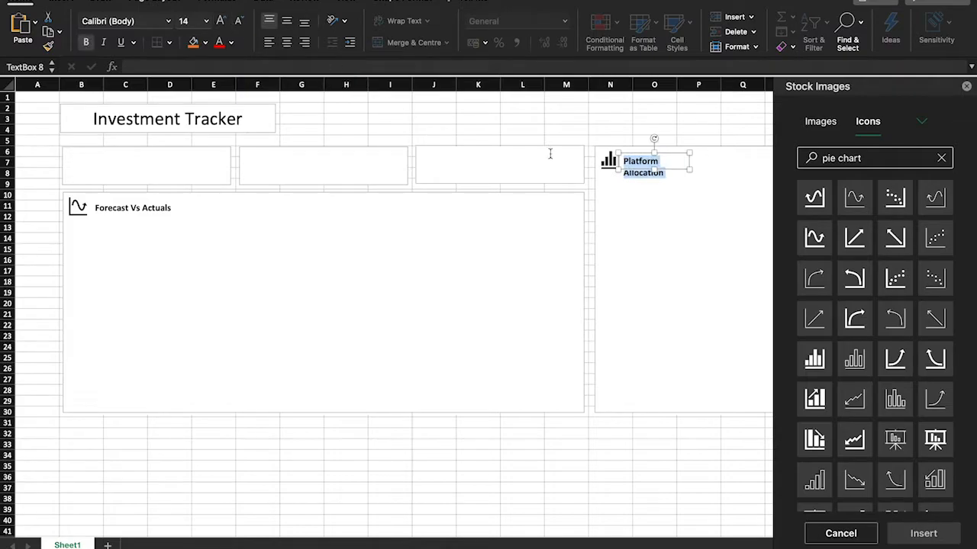
pyautogui.moveTo(688, 168); pyautogui.dragTo(713, 168)
pyautogui.click(966, 86)
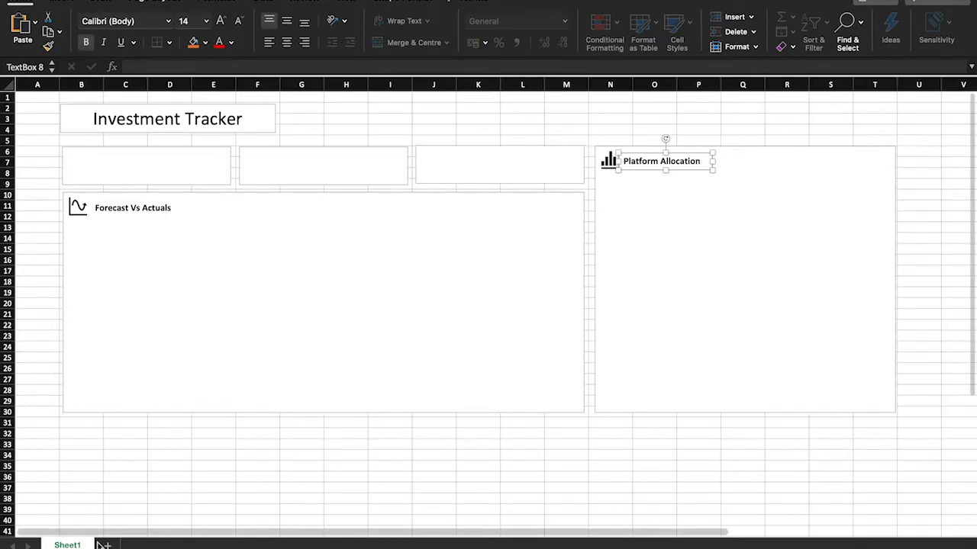
# Rename Sheet1 as "Dashboard"
pyautogui.doubleClick(69, 545)
pyautogui.write('D')
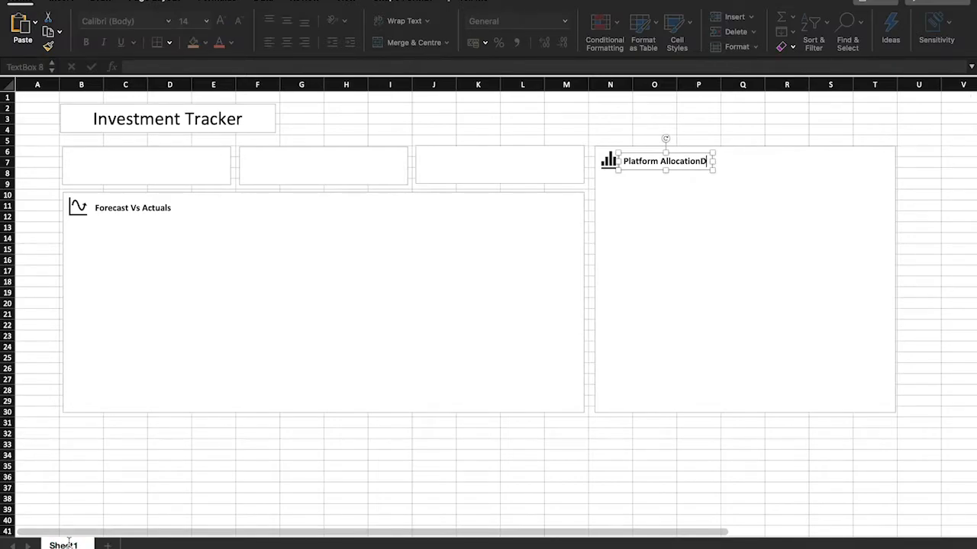
pyautogui.doubleClick(77, 545)
pyautogui.write('Dashboard')
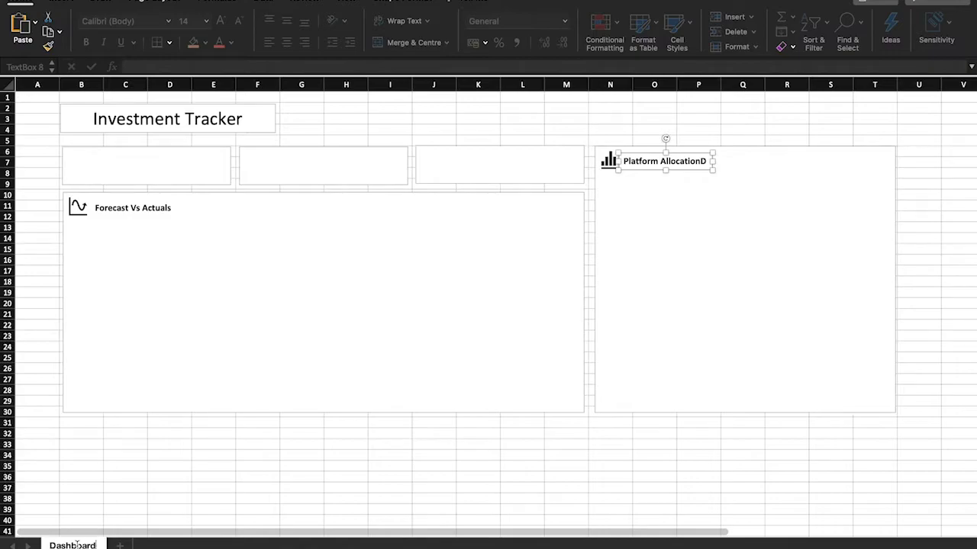
# Add a new worksheet and name it "Overview"
pyautogui.click(121, 546)
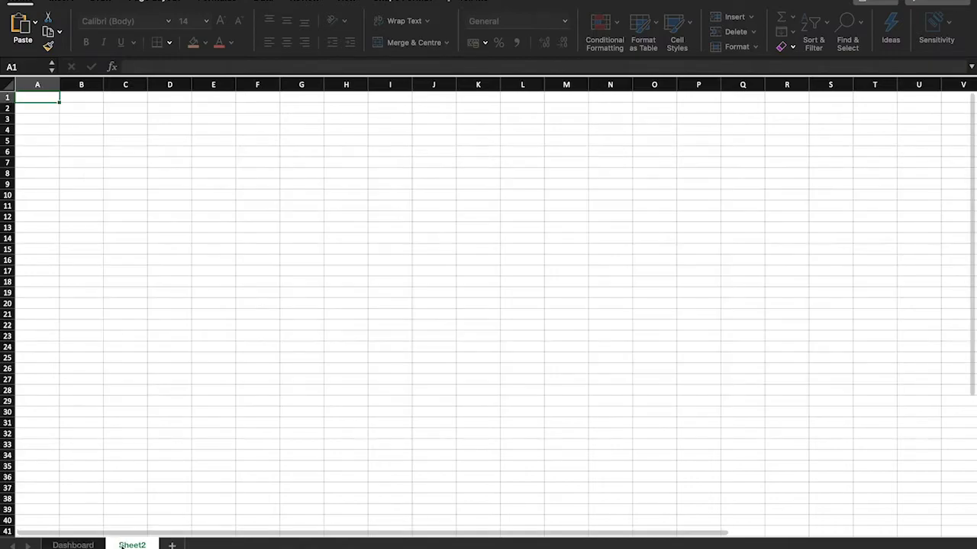
pyautogui.doubleClick(121, 546)
pyautogui.write('Cverview')
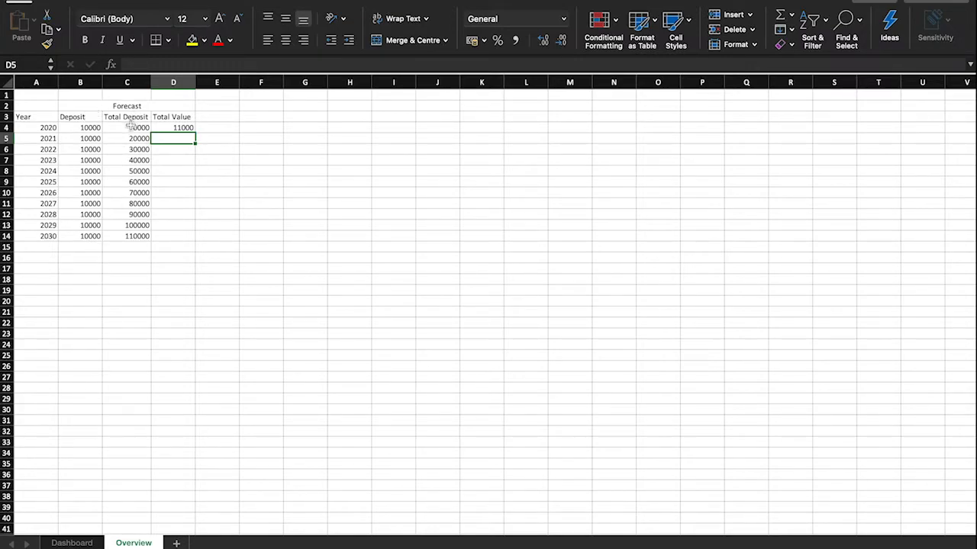
pyautogui.click(129, 124)
pyautogui.moveTo(131, 125); pyautogui.dragTo(142, 238)
pyautogui.click(177, 138)
# Calculate the 2021 forecast Total Value in D5 with the formula =D4*1.1+B5
pyautogui.click(177, 128)
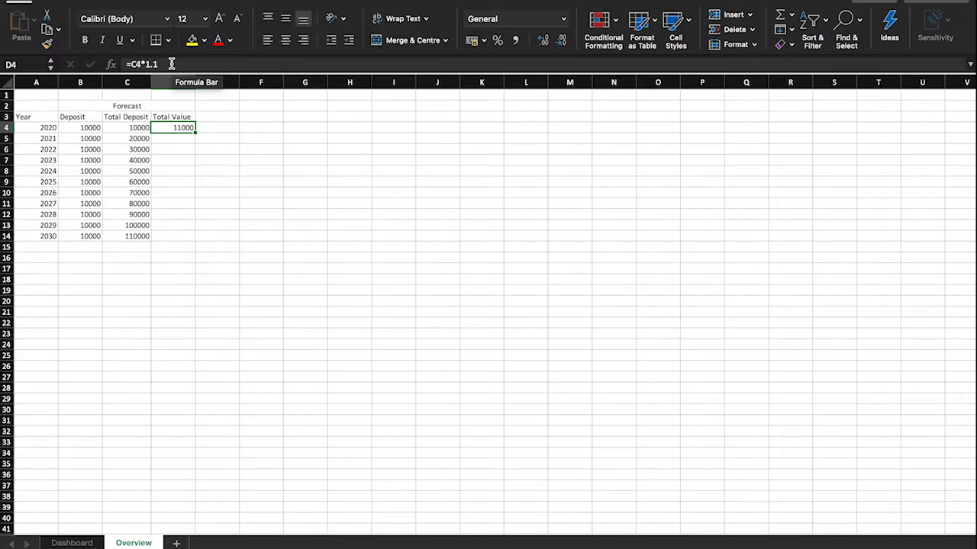
pyautogui.press('Return')
pyautogui.write('=')
pyautogui.click(175, 128)
pyautogui.write('*1.1')
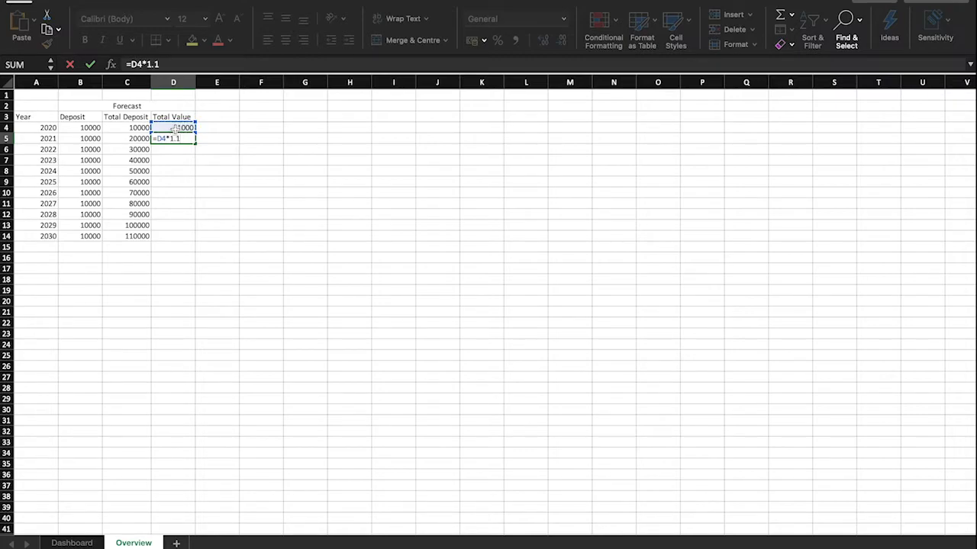
pyautogui.write('+')
pyautogui.click(93, 138)
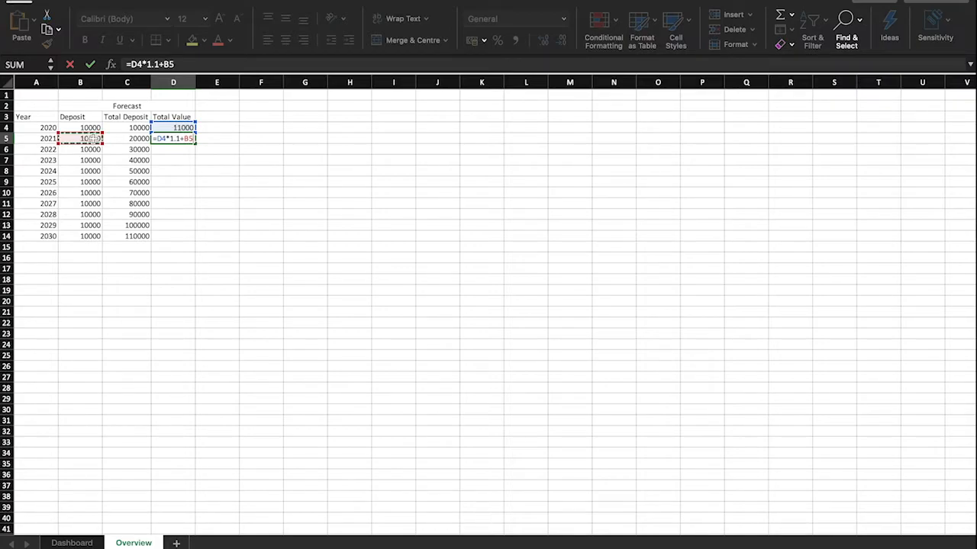
pyautogui.press('Return')
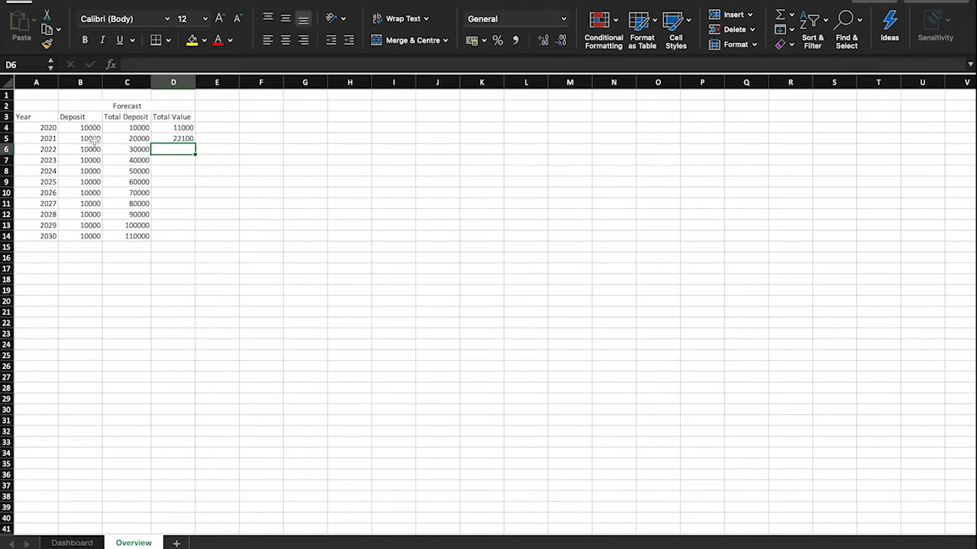
# Fill the forecast Total Value formula from D5 down to the 2030 row in D14
pyautogui.click(189, 139)
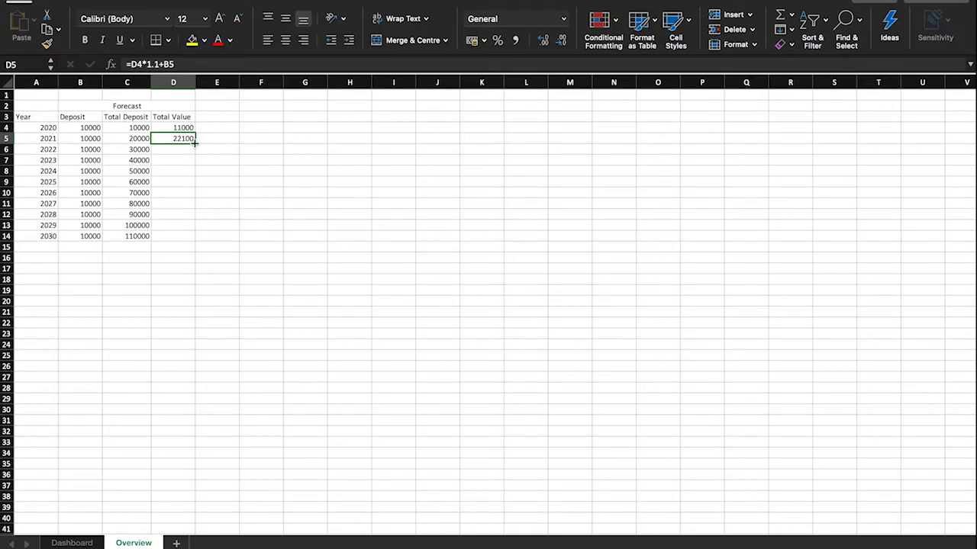
pyautogui.moveTo(194, 142); pyautogui.dragTo(187, 237)
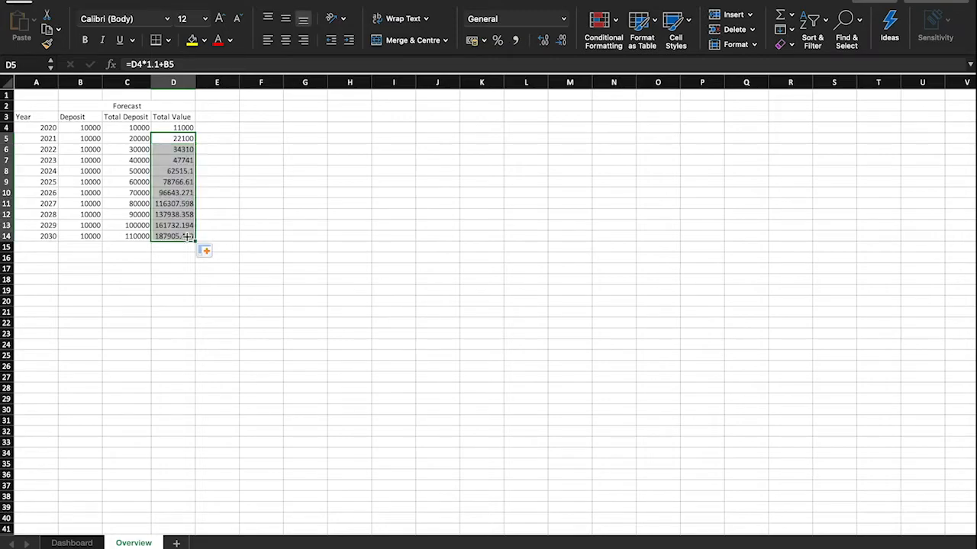
pyautogui.click(143, 260)
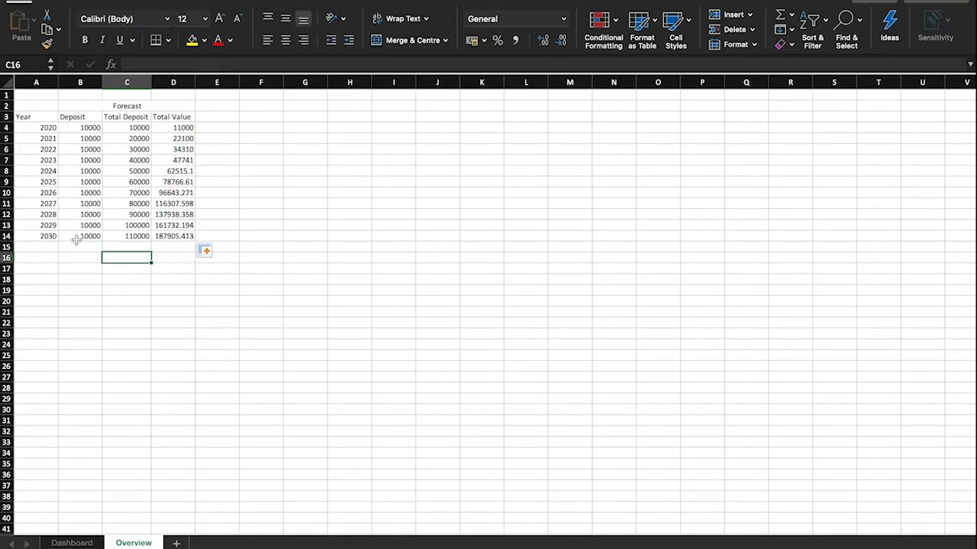
pyautogui.click(158, 237)
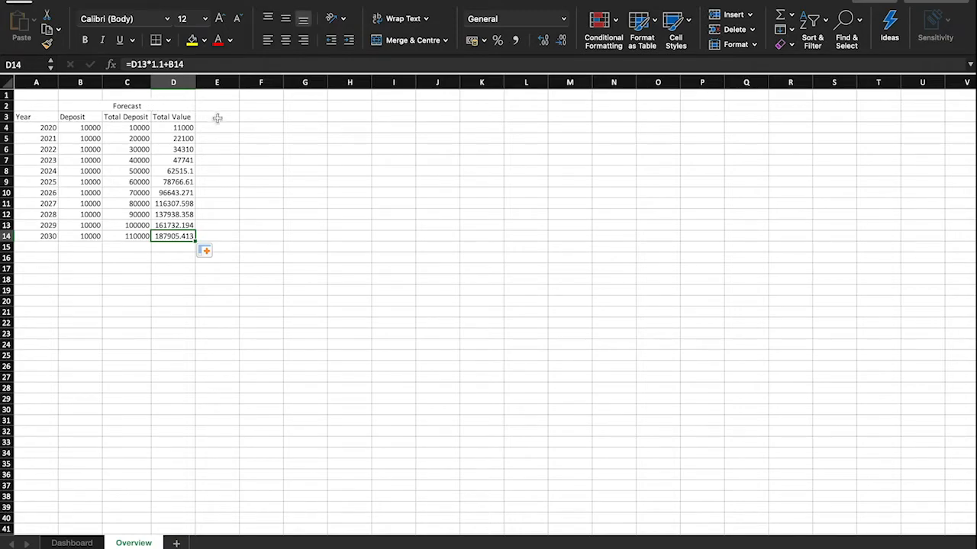
# Merge and centre cells E2 to G2 and enter the heading "Actuals"
pyautogui.moveTo(211, 104); pyautogui.dragTo(297, 107)
pyautogui.click(389, 42)
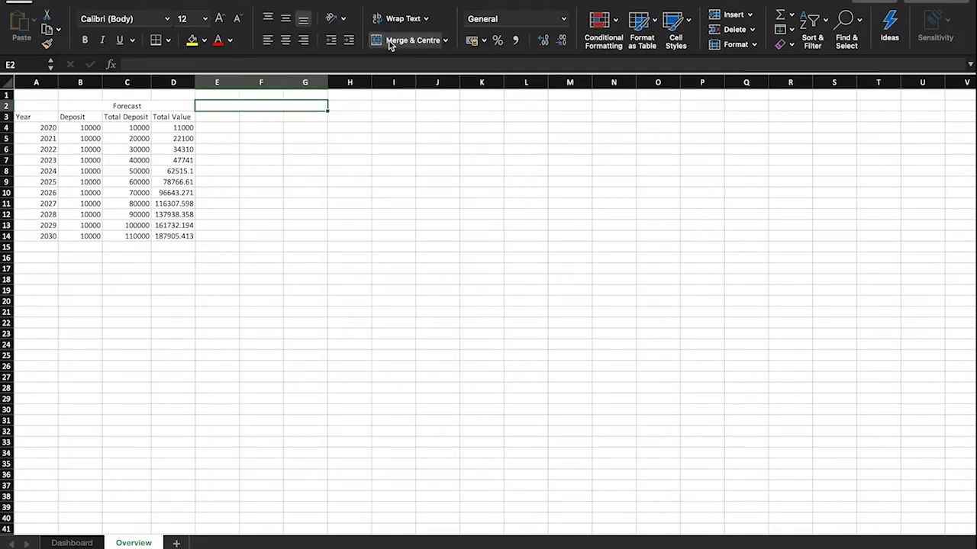
pyautogui.write('Actuals')
pyautogui.press('Return')
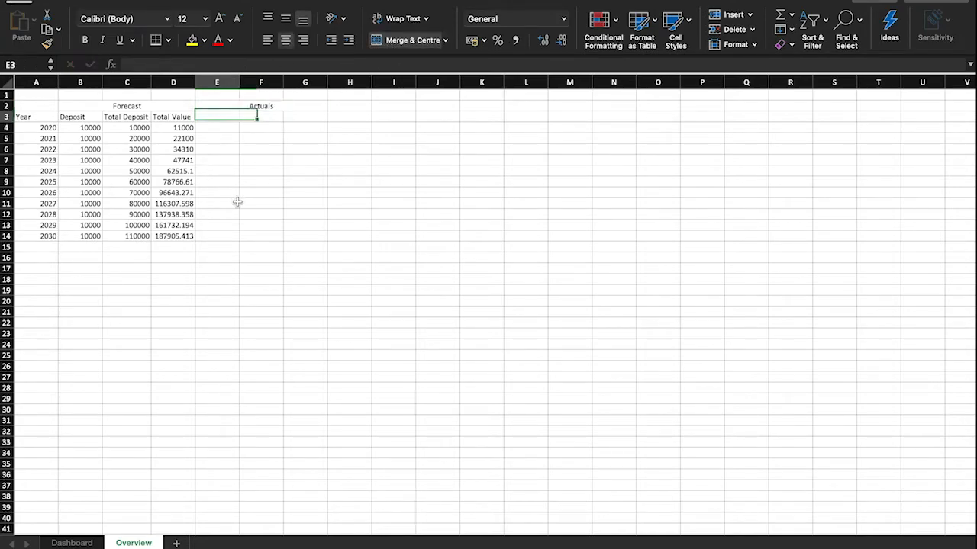
# Copy the Deposit, Total Deposit and Total Value headers to E3:G3 under Actuals and widen column F to fit
pyautogui.moveTo(84, 116); pyautogui.dragTo(167, 117)
pyautogui.press('super+c')
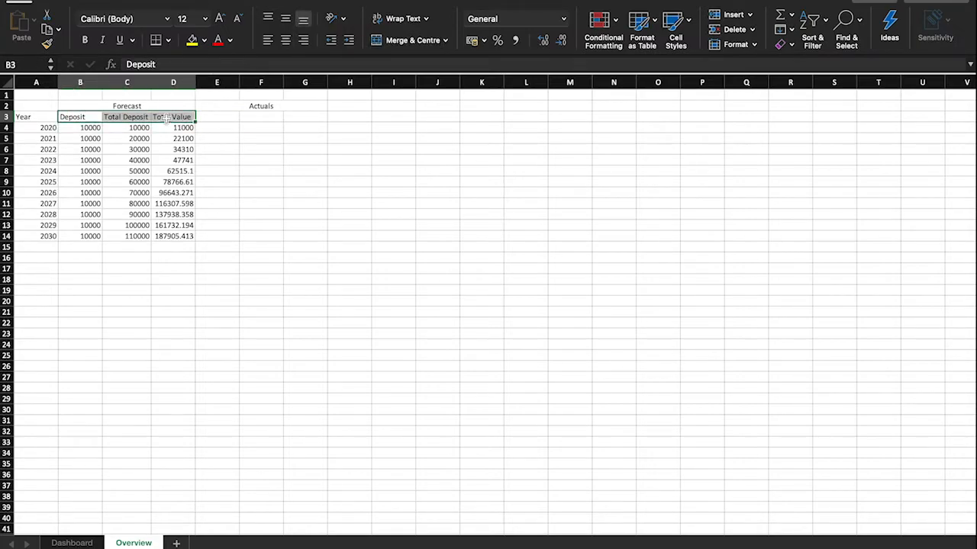
pyautogui.click(221, 120)
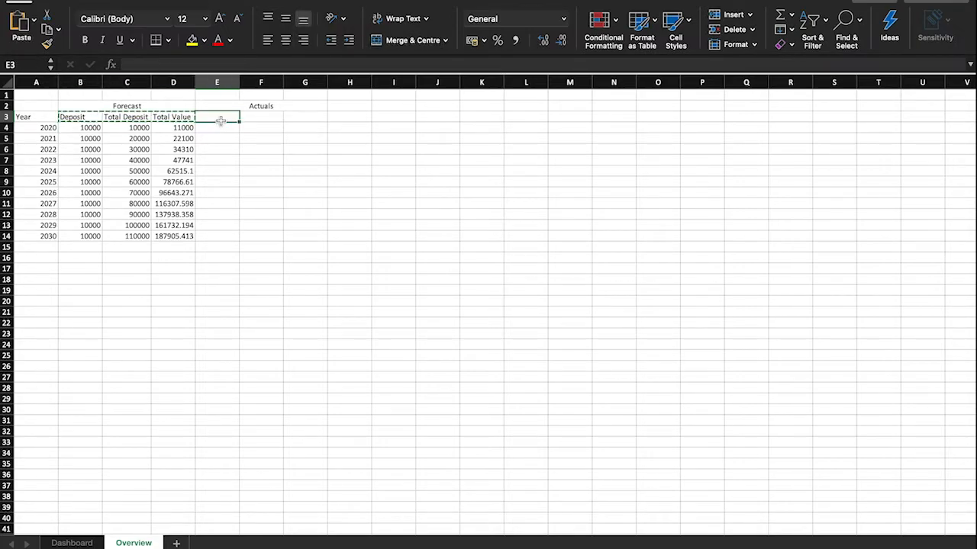
pyautogui.press('super+v')
pyautogui.moveTo(286, 84); pyautogui.dragTo(288, 83)
pyautogui.click(245, 174)
# Enter the actual deposits for 2020 to 2023 in E4:E7 as 12000, 9000, 15000 and 15000
pyautogui.click(208, 130)
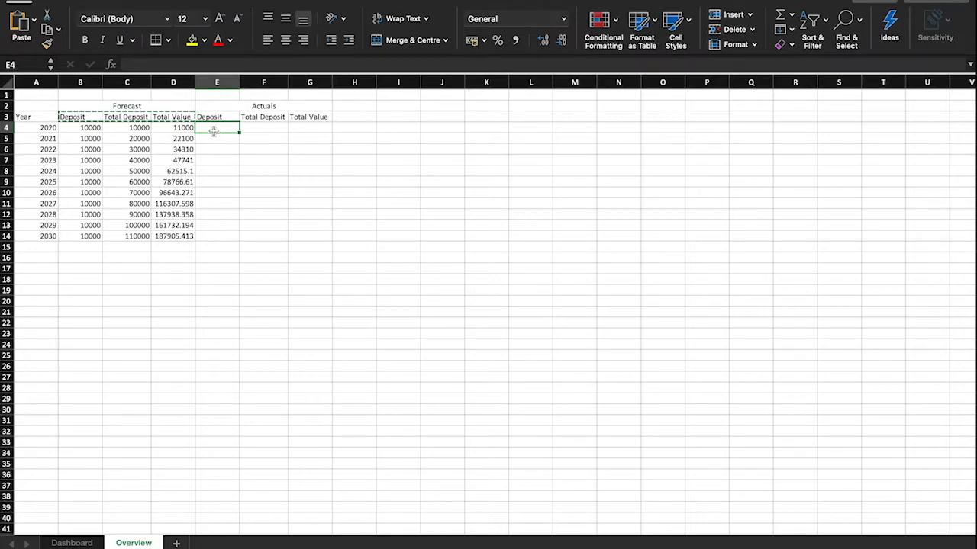
pyautogui.write('12000')
pyautogui.press('Return')
pyautogui.write('9000')
pyautogui.press('Return')
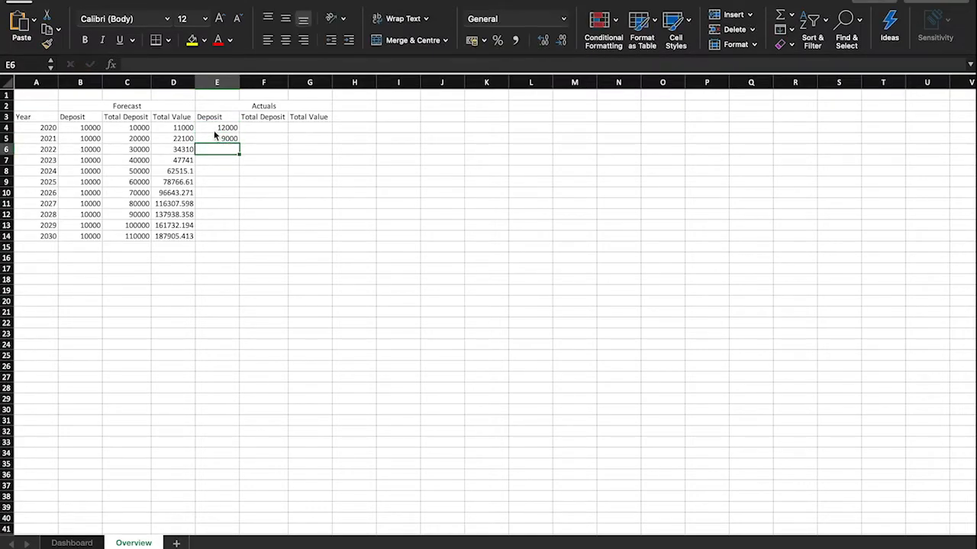
pyautogui.write('15000')
pyautogui.press('Return')
pyautogui.write('15000')
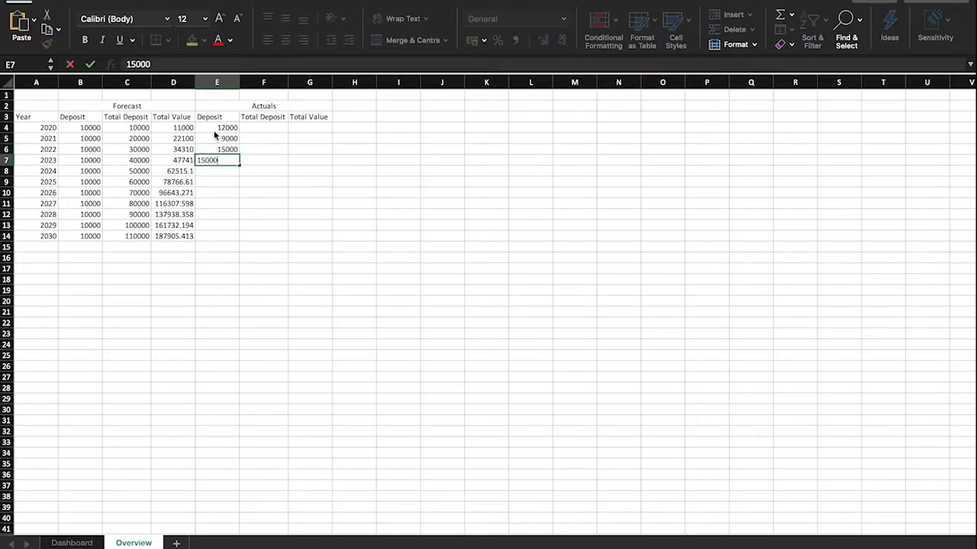
pyautogui.press('Return')
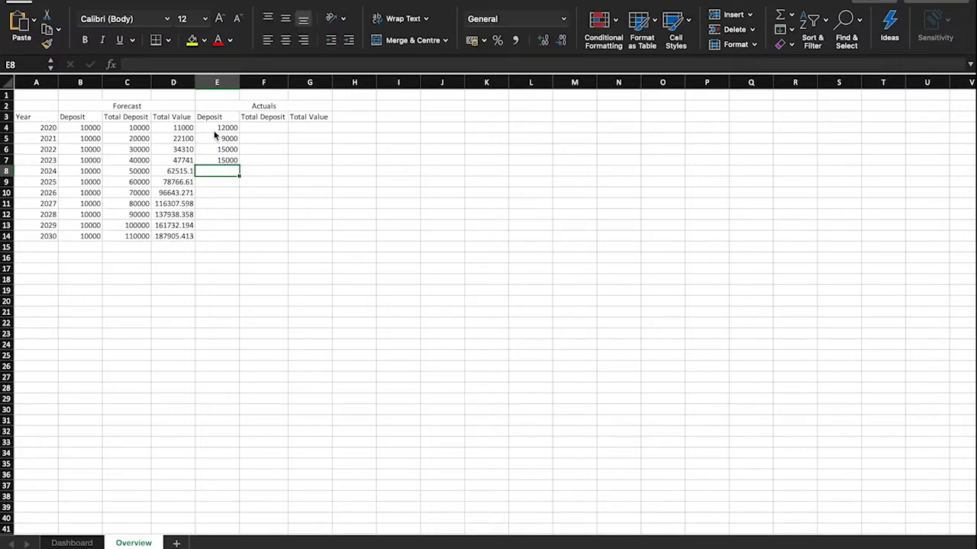
pyautogui.click(48, 172)
pyautogui.moveTo(49, 171); pyautogui.dragTo(236, 242)
pyautogui.click(265, 237)
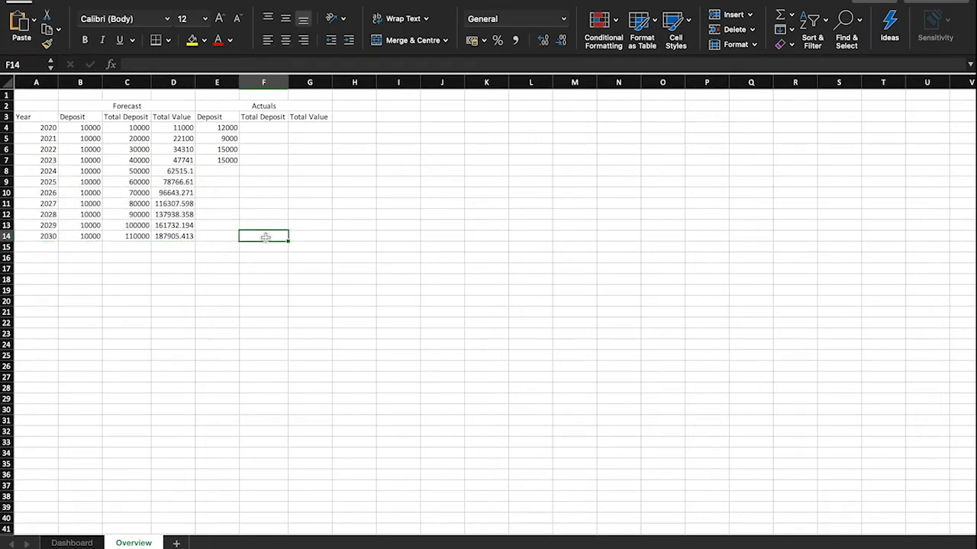
# Start the running actual Total Deposit with =E4 in F4 and =F4+E5 in F5
pyautogui.click(276, 129)
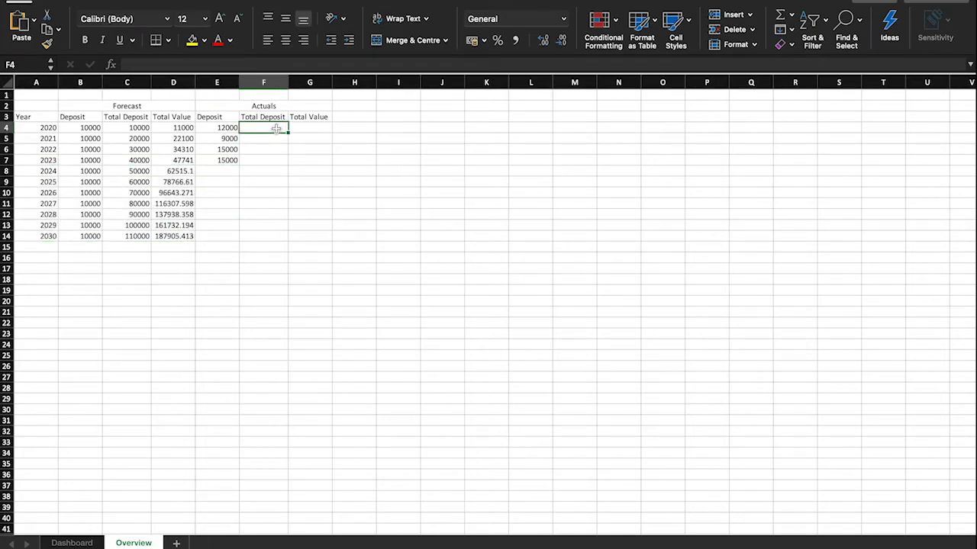
pyautogui.write('=')
pyautogui.click(230, 129)
pyautogui.press('Return')
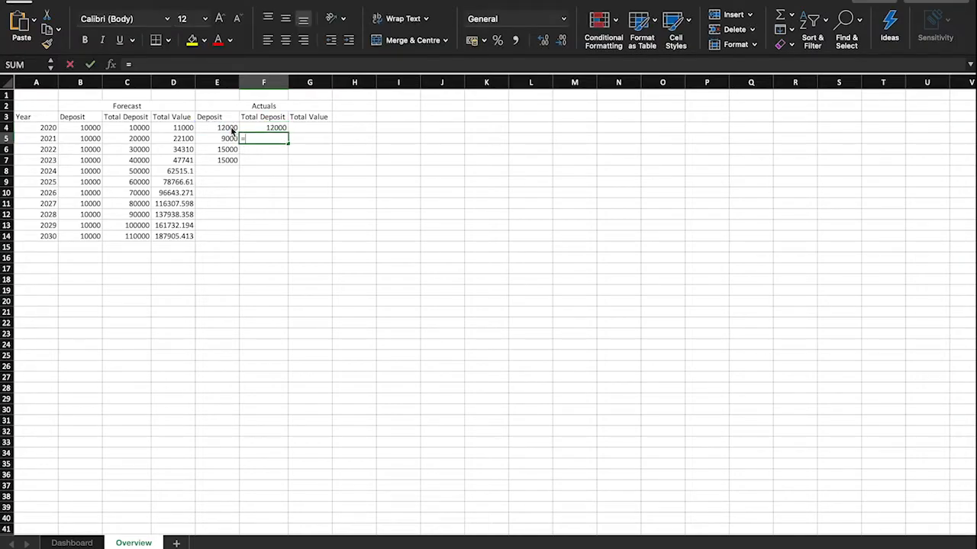
pyautogui.write('=')
pyautogui.click(257, 127)
pyautogui.write('+')
pyautogui.click(232, 140)
pyautogui.press('Return')
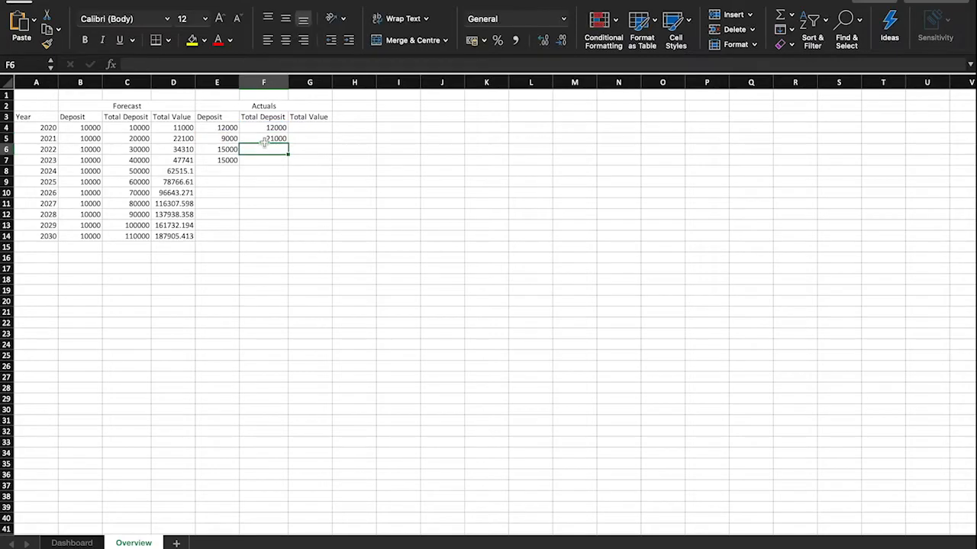
# Fill the actual Total Deposit formula from F5 down to the 2023 row in F7
pyautogui.click(278, 139)
pyautogui.moveTo(288, 142); pyautogui.dragTo(288, 165)
pyautogui.click(266, 214)
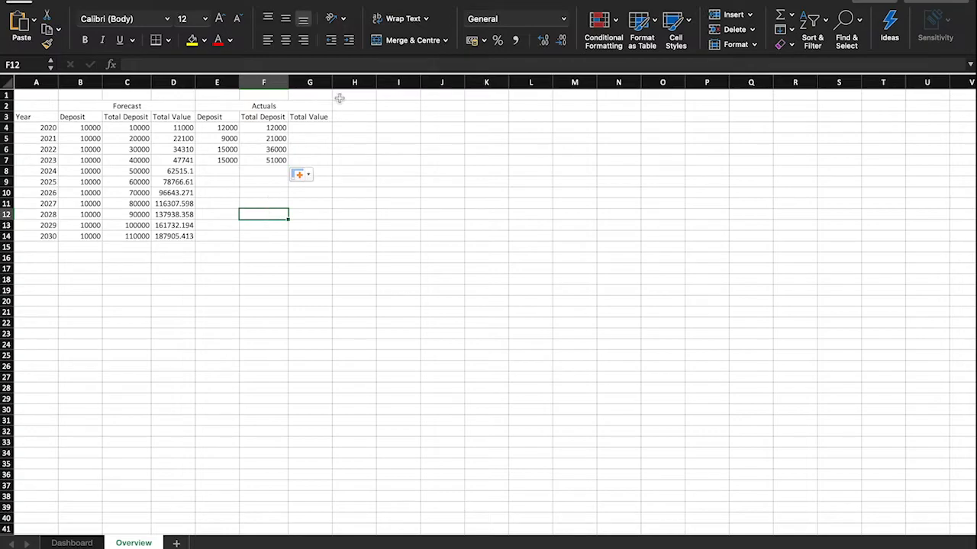
# Calculate the 2020 actual Total Value in G4 with the formula =F4*1.22
pyautogui.click(297, 128)
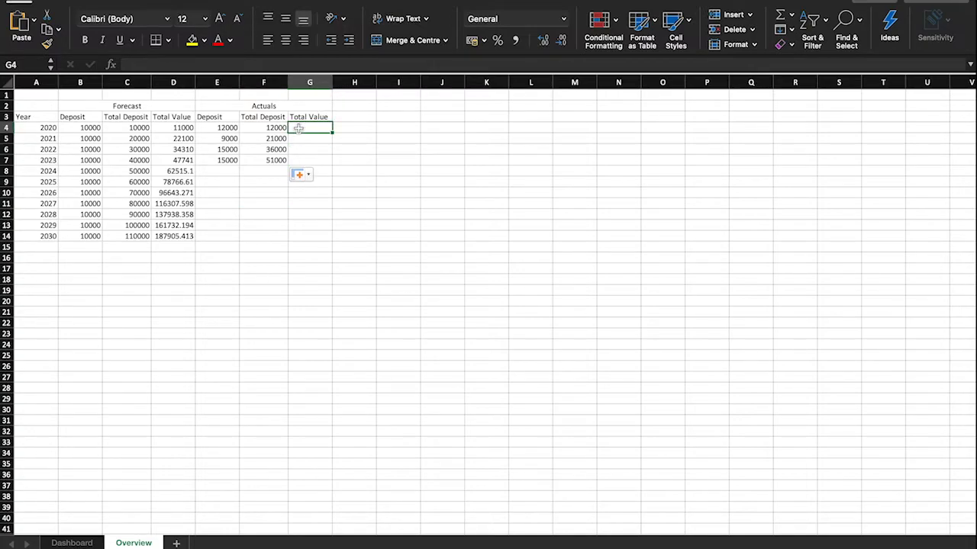
pyautogui.write('=')
pyautogui.click(271, 127)
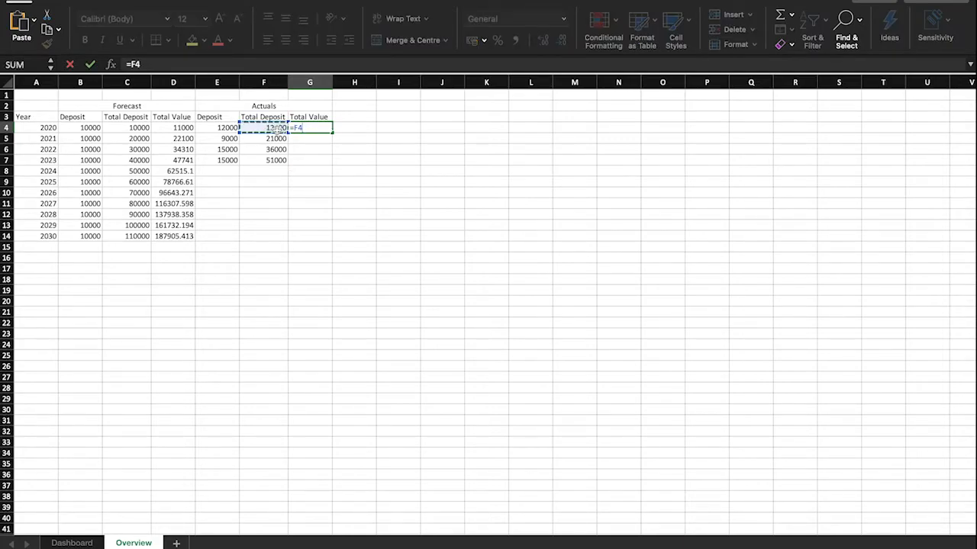
pyautogui.write('*1.22')
pyautogui.press('Return')
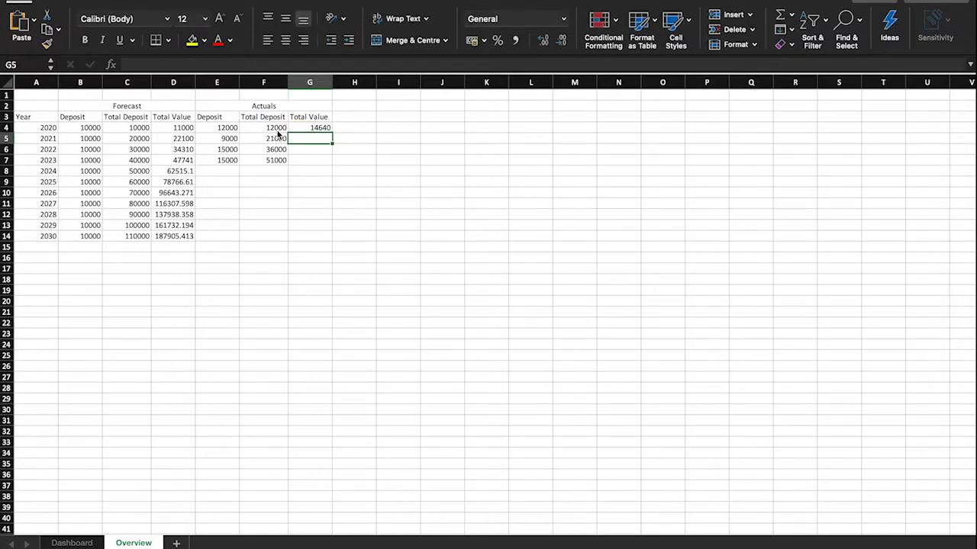
# Calculate the 2021 actual Total Value in G5 with the formula =G4*1.06+E5
pyautogui.write('=')
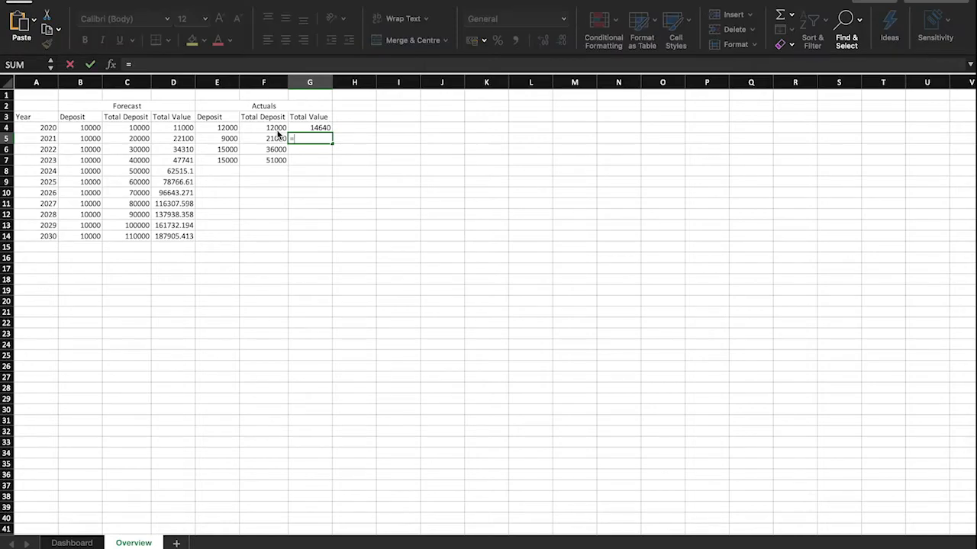
pyautogui.click(302, 128)
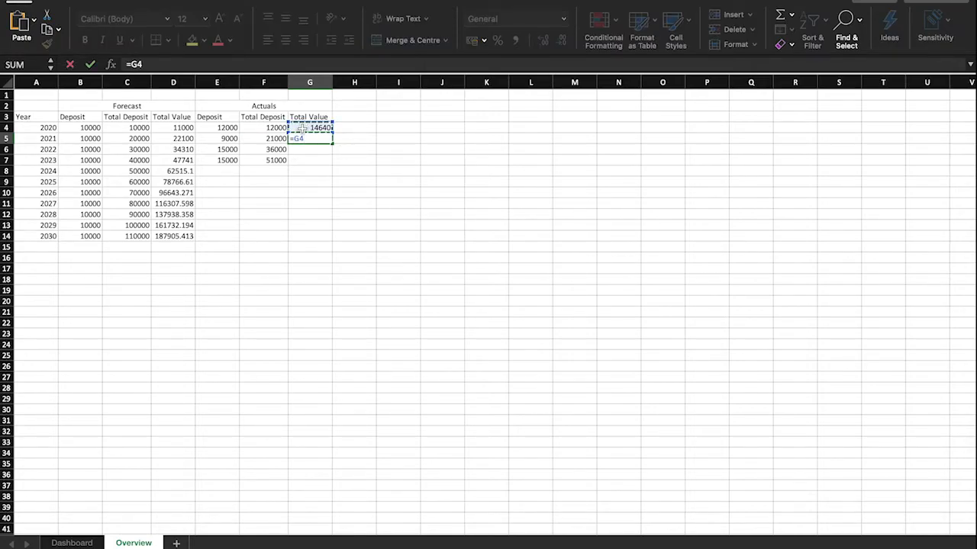
pyautogui.write('*')
pyautogui.click(233, 138)
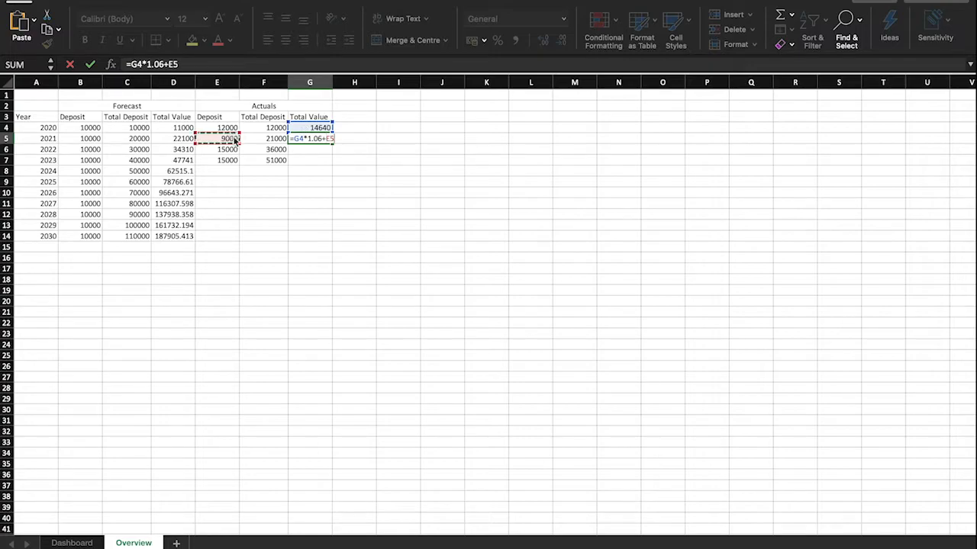
pyautogui.press('Return')
# Fill the actual Total Value formula from G5 down to the 2023 row in G7
pyautogui.click(326, 138)
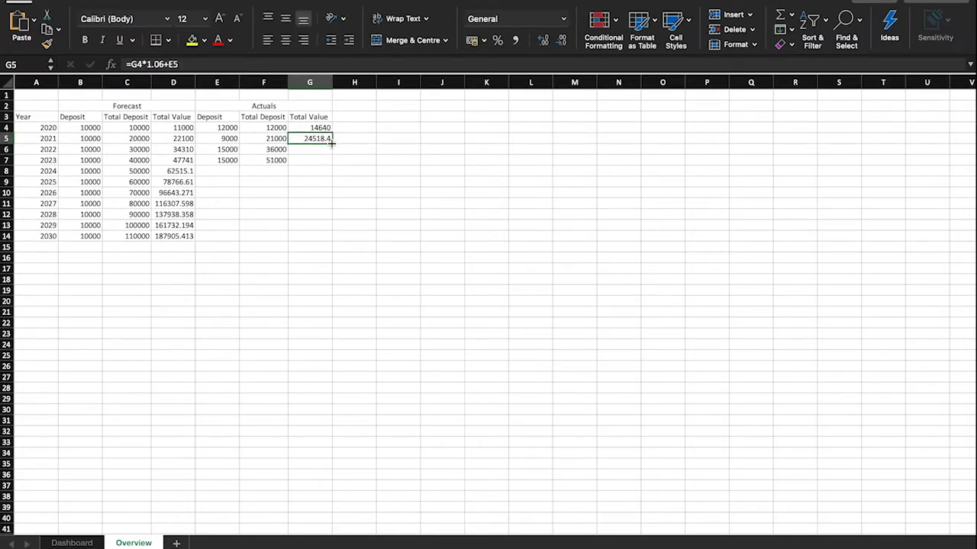
pyautogui.moveTo(331, 142); pyautogui.dragTo(328, 160)
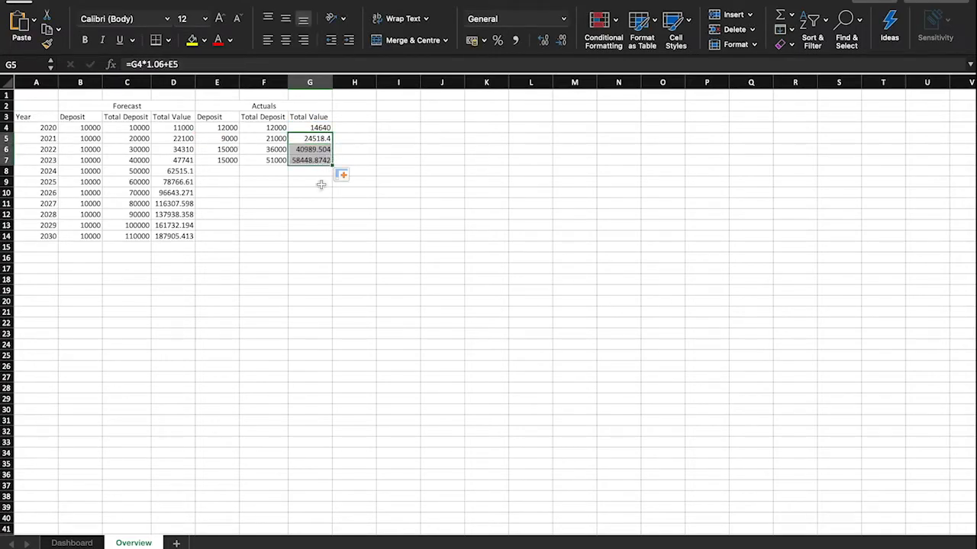
pyautogui.click(313, 192)
# Format the forecast and actual figures in B4:G14 with the pound Accounting number format
pyautogui.moveTo(77, 128); pyautogui.dragTo(323, 243)
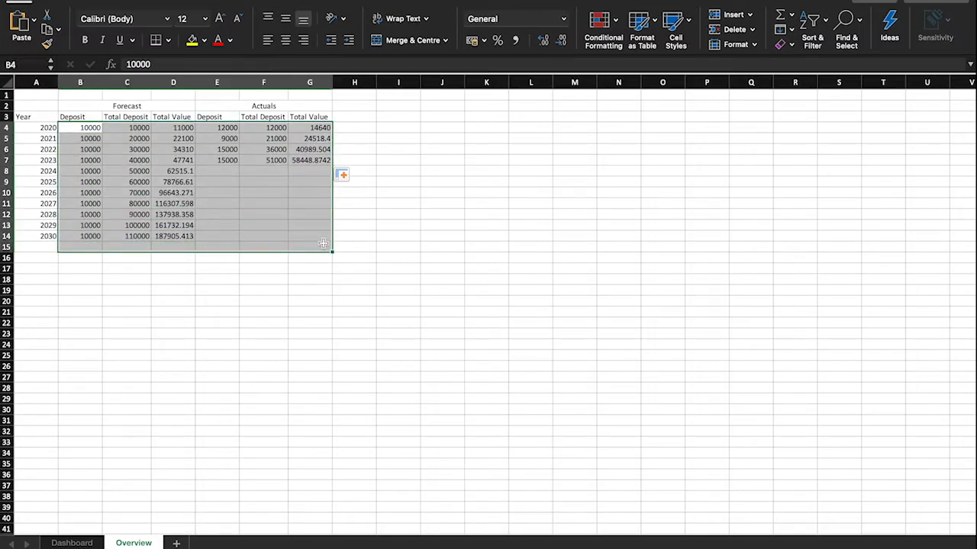
pyautogui.click(74, 128)
pyautogui.moveTo(74, 128); pyautogui.dragTo(325, 235)
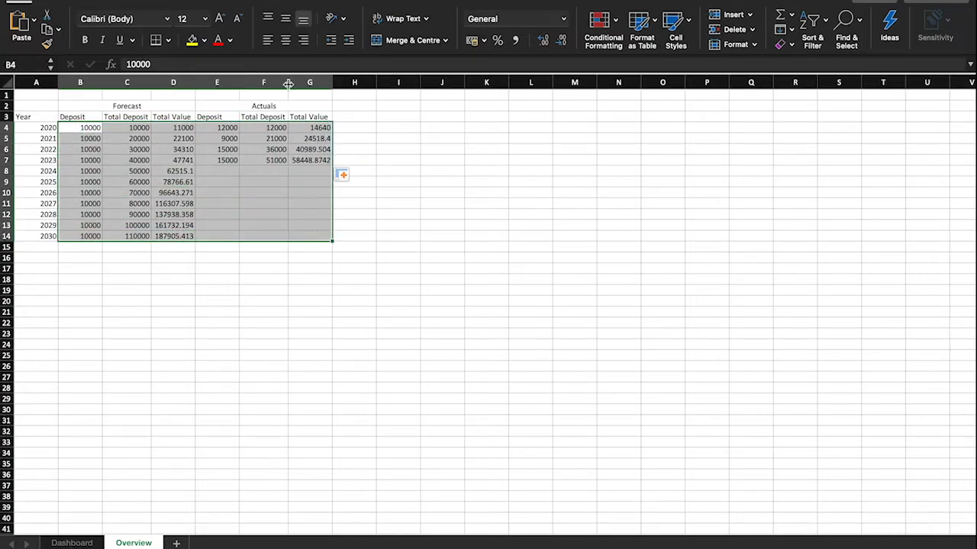
pyautogui.click(473, 45)
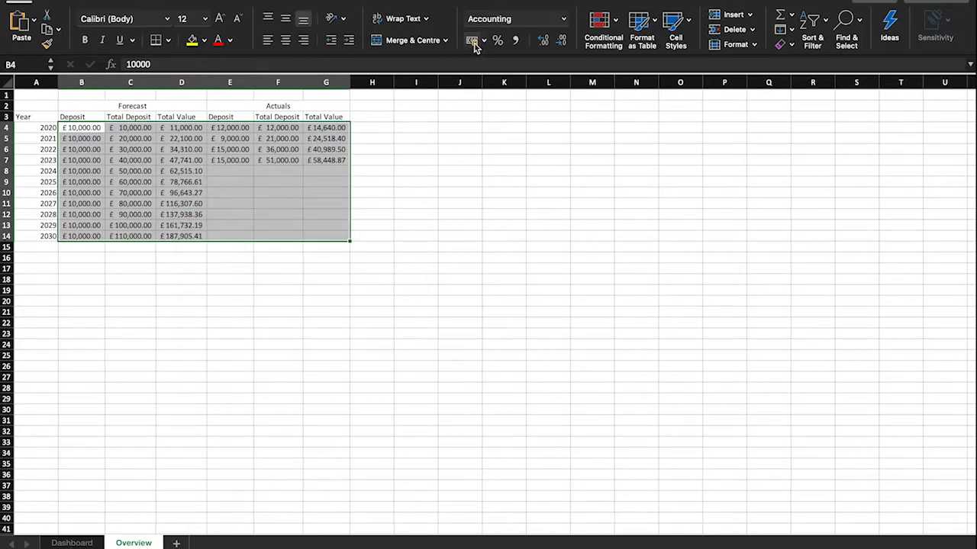
pyautogui.click(405, 290)
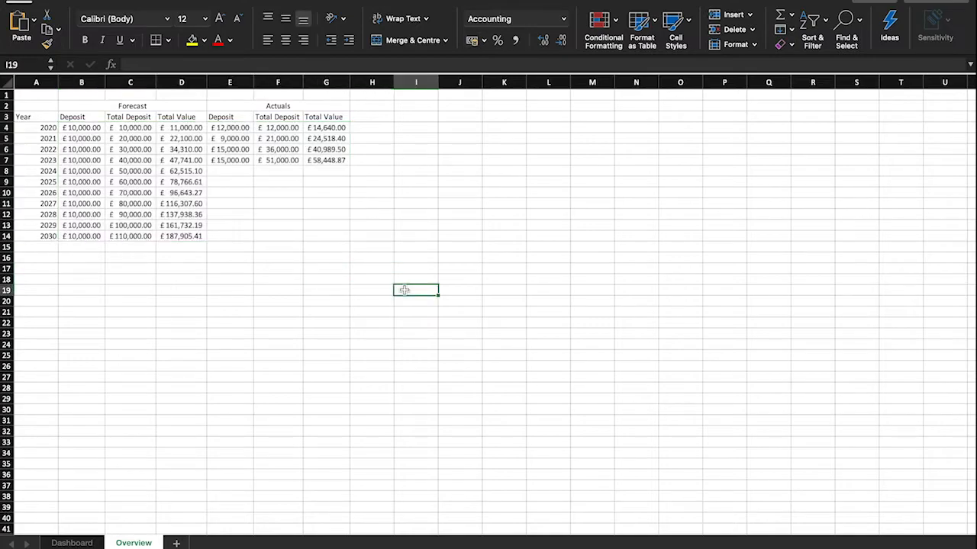
# Apply a Thick Box Border around the Forecast block B3:D14 and another around the Actuals block E3:G14
pyautogui.click(70, 116)
pyautogui.moveTo(70, 116)
pyautogui.mouseDown()
pyautogui.moveTo(76, 139)
pyautogui.moveTo(173, 217)
pyautogui.moveTo(169, 235)
pyautogui.mouseUp()
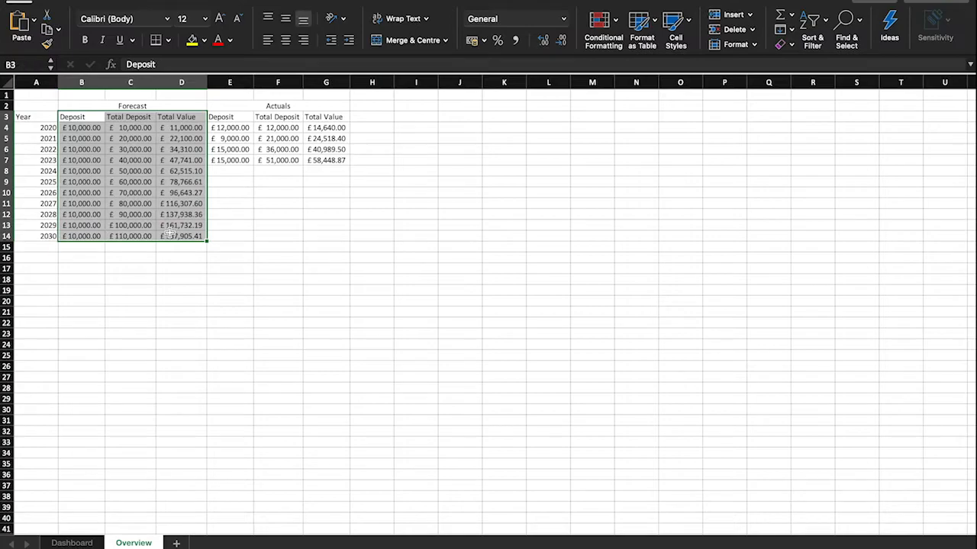
pyautogui.click(168, 40)
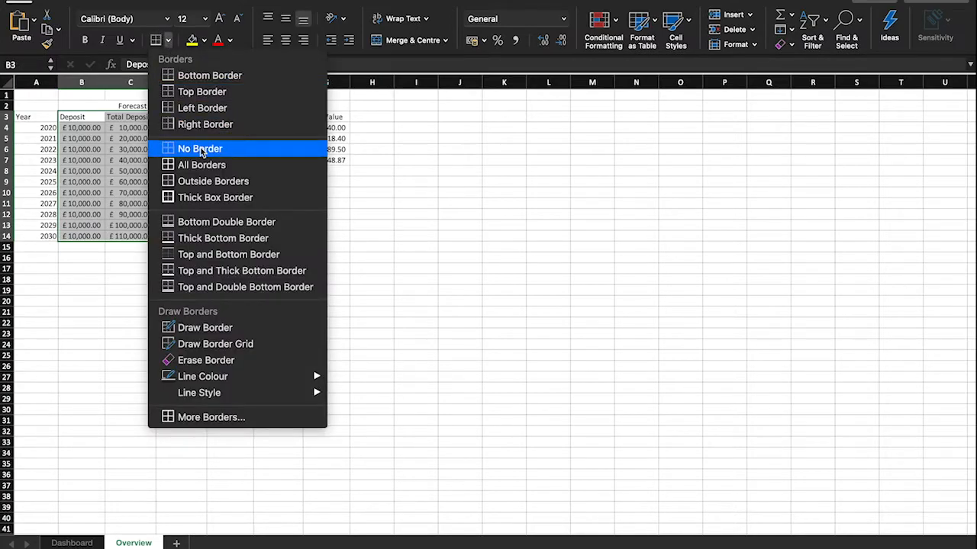
pyautogui.click(201, 196)
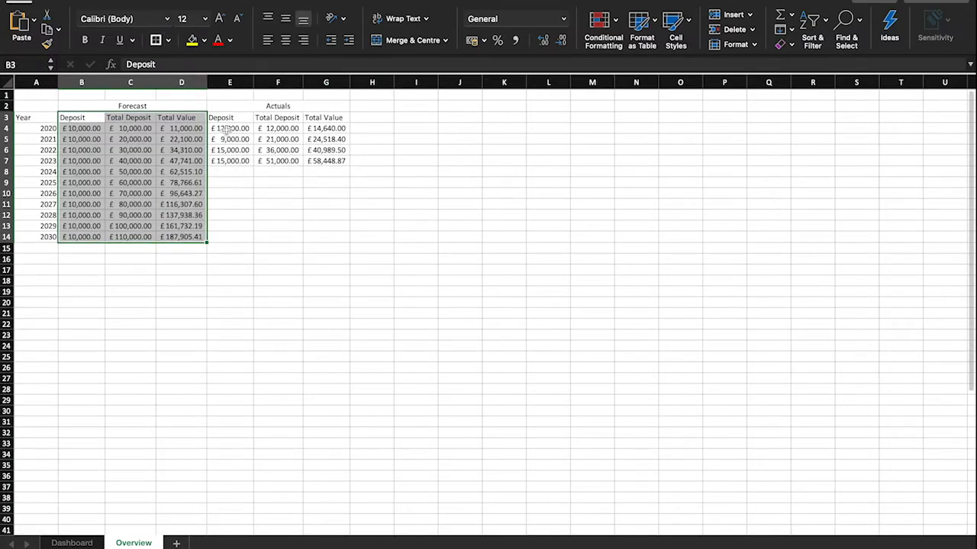
pyautogui.moveTo(222, 118); pyautogui.dragTo(325, 238)
pyautogui.click(155, 42)
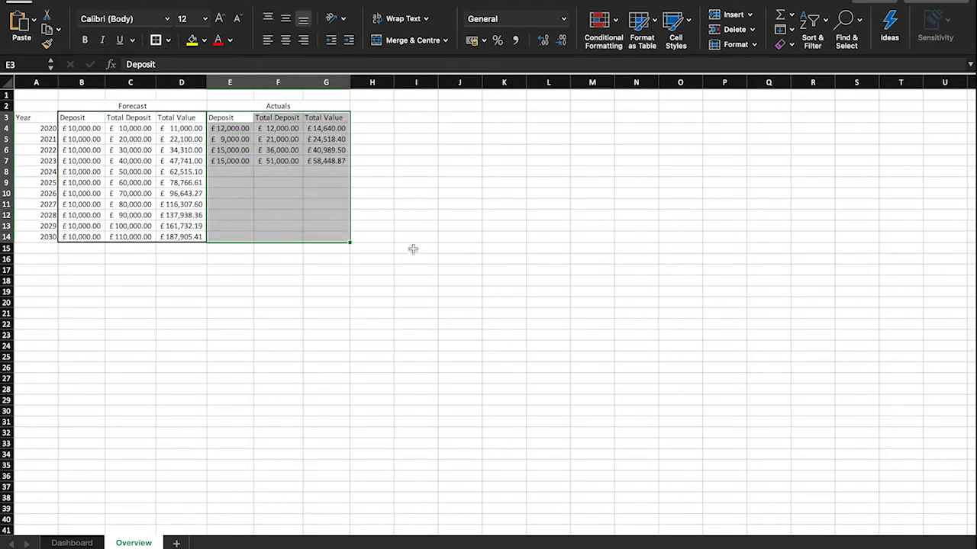
pyautogui.click(414, 247)
pyautogui.click(226, 174)
pyautogui.moveTo(225, 174); pyautogui.dragTo(317, 233)
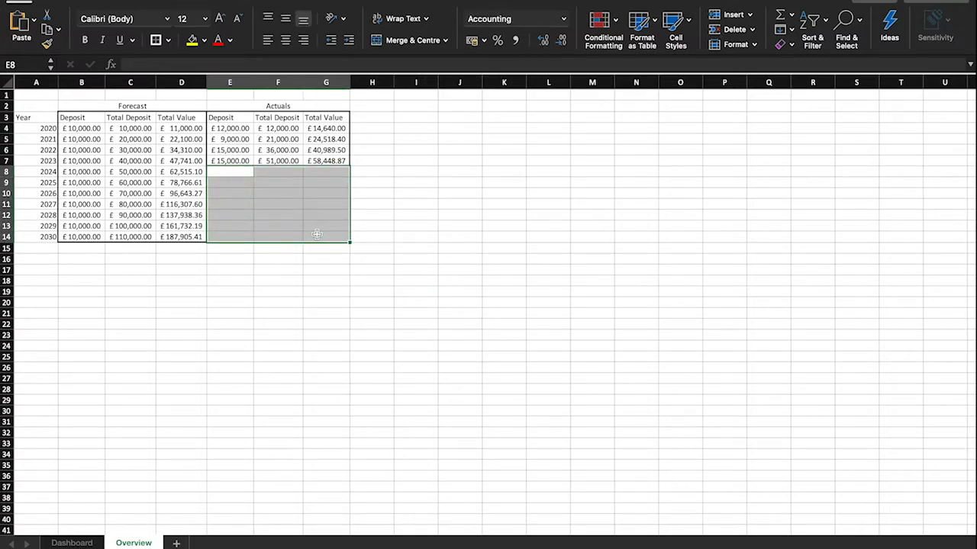
pyautogui.click(278, 343)
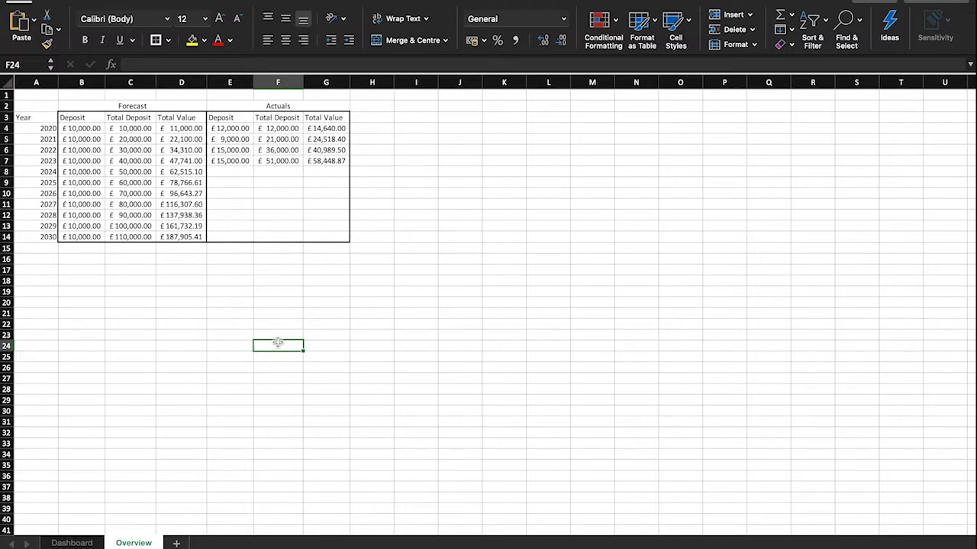
# Add three new blank sheets after the Overview sheet
pyautogui.click(176, 543)
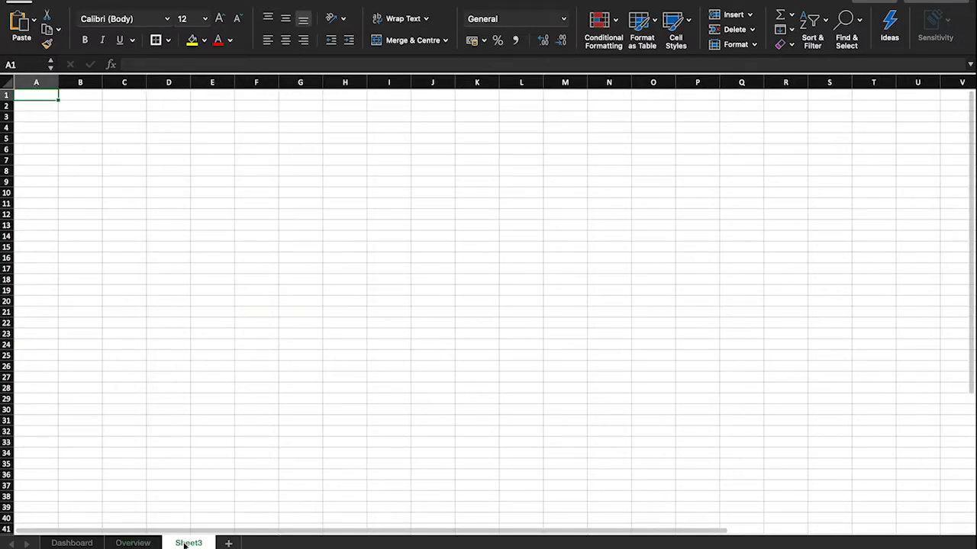
pyautogui.click(228, 543)
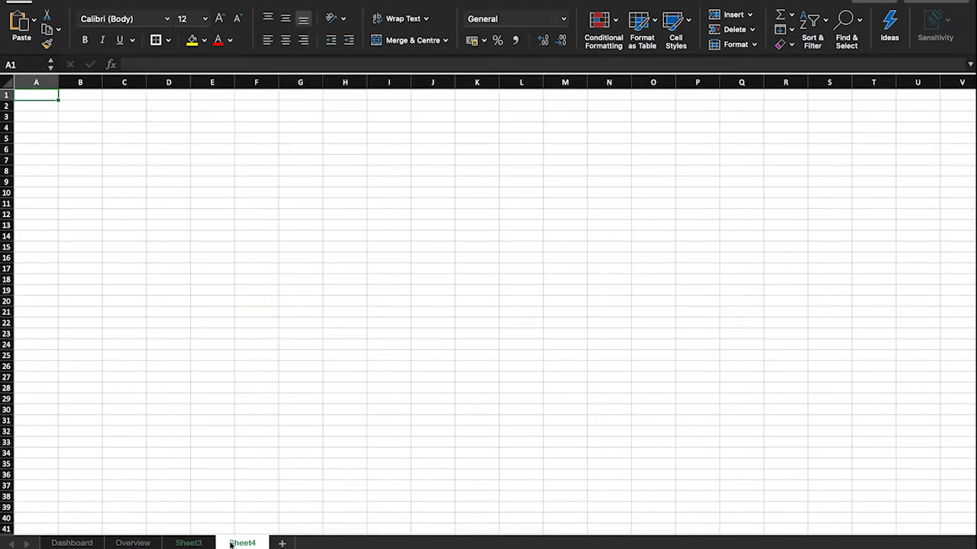
pyautogui.click(282, 543)
# Rename the three new sheets, in order, as Stocks, Crytpo and Cash
pyautogui.click(199, 544)
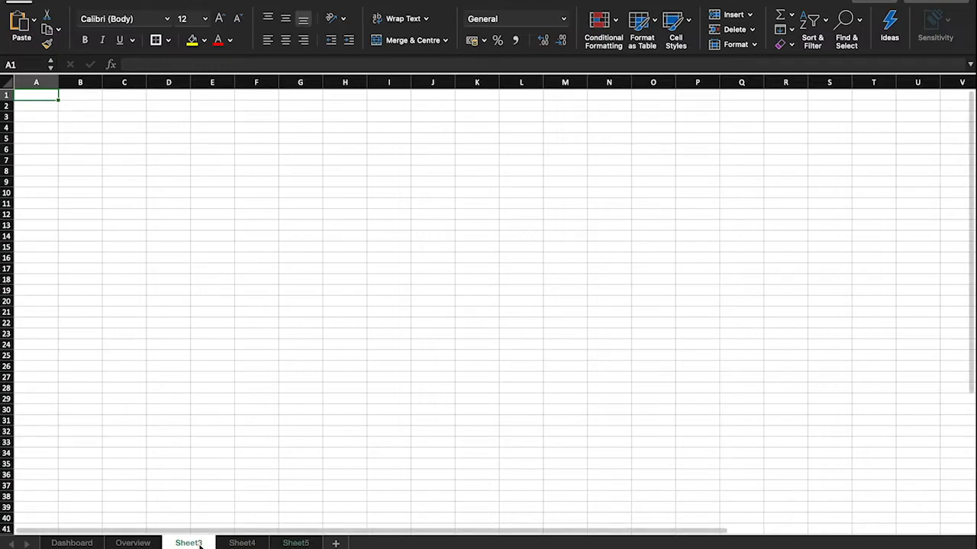
pyautogui.write('St')
pyautogui.doubleClick(188, 544)
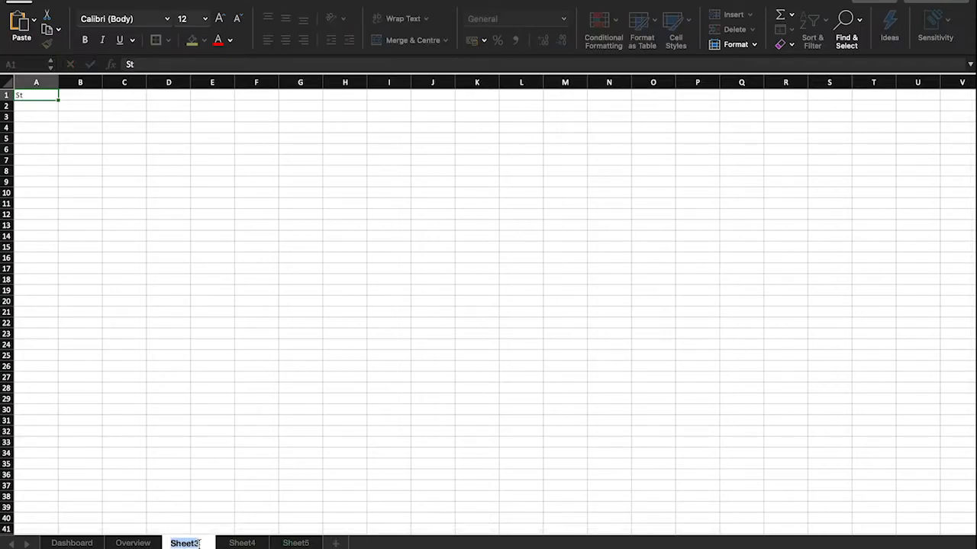
pyautogui.write('A')
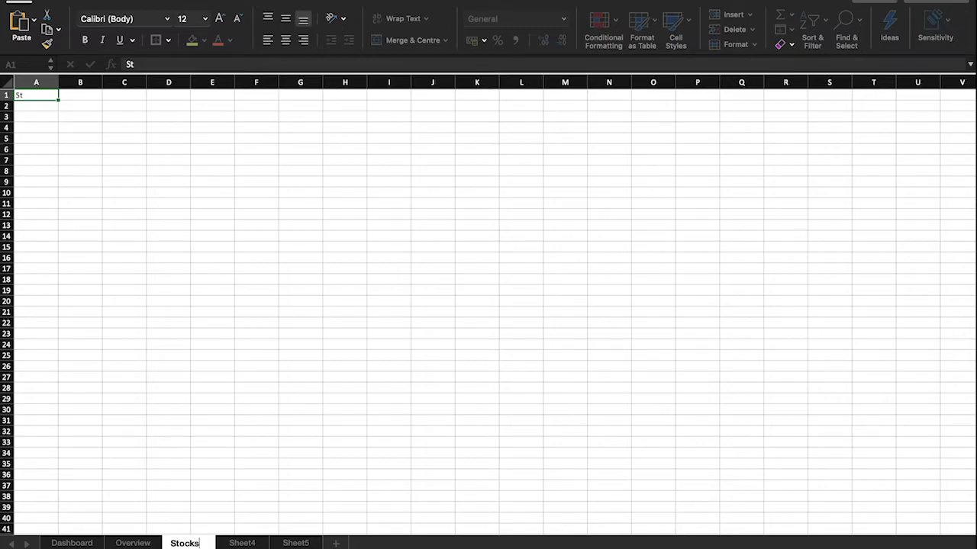
pyautogui.doubleClick(242, 543)
pyautogui.write('Crypt')
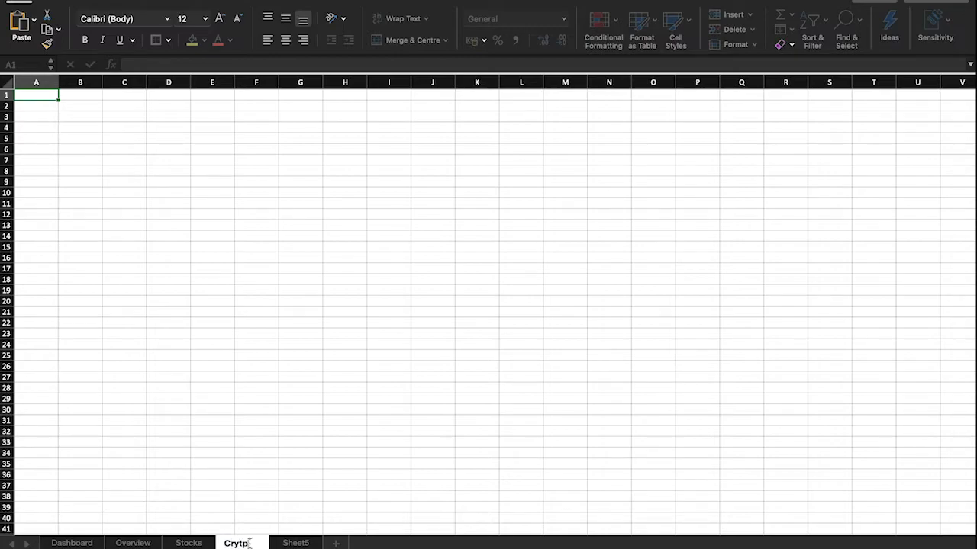
pyautogui.doubleClick(302, 545)
pyautogui.write('Cash')
pyautogui.press('Return')
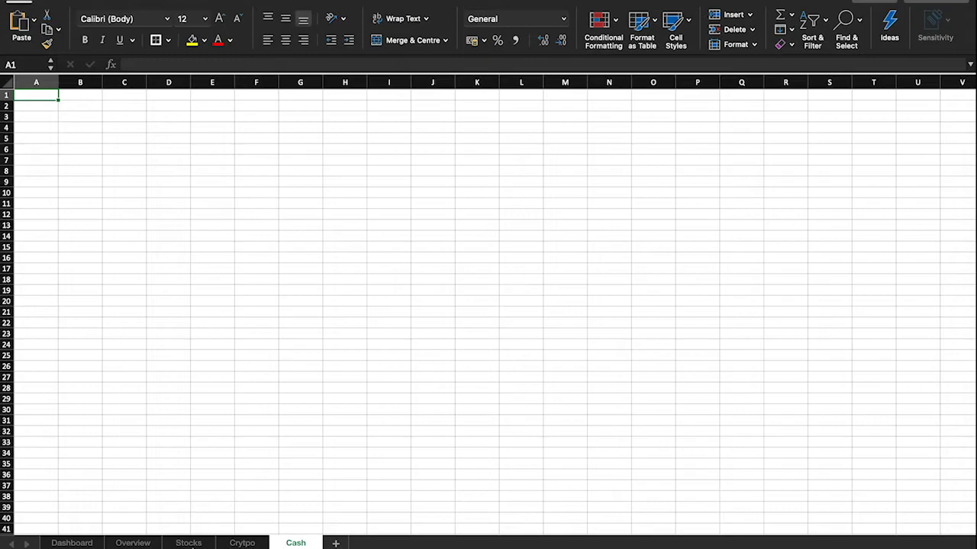
# List the years 2020 to 2030 in column A of the Stocks sheet, replacing the text in A1, and move them to A5:A15
pyautogui.click(188, 543)
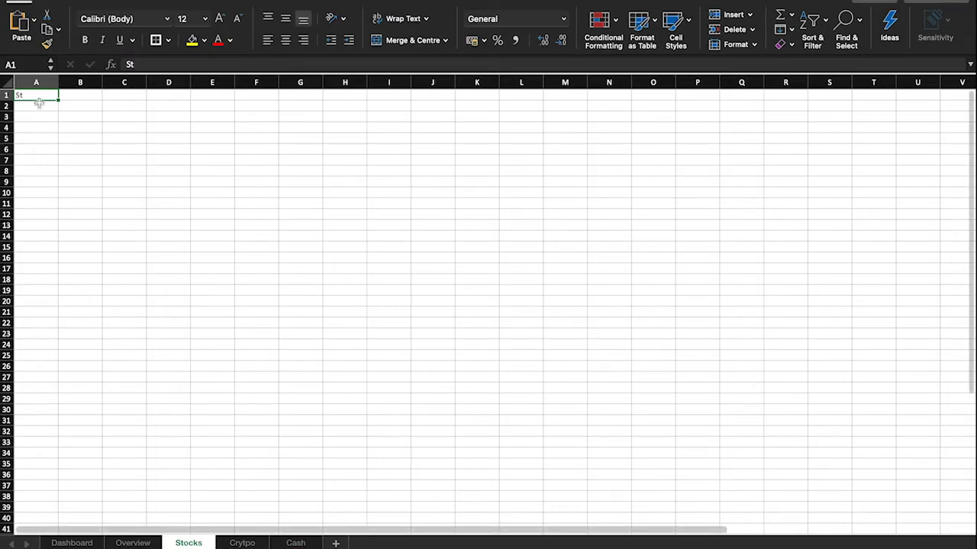
pyautogui.write('2020')
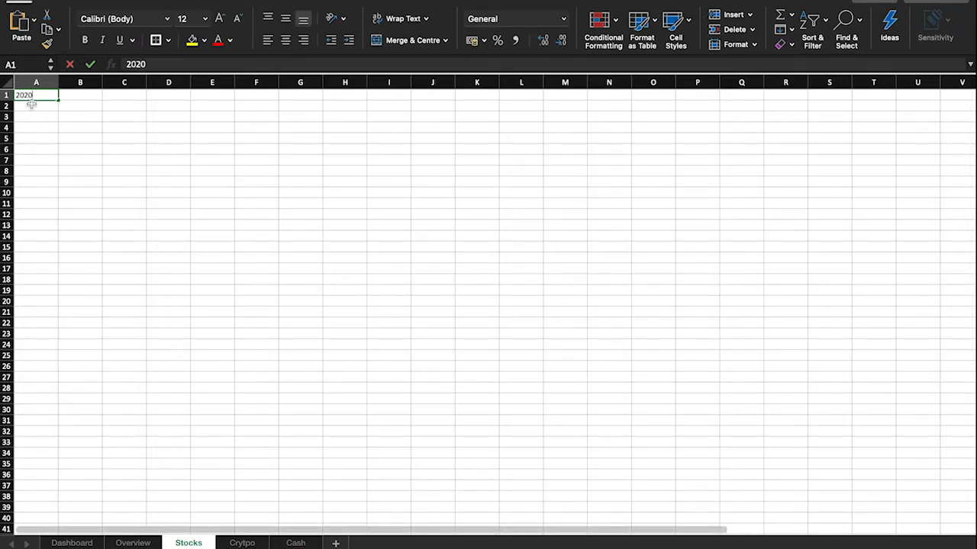
pyautogui.press('Return')
pyautogui.write('2021')
pyautogui.press('Return')
pyautogui.moveTo(46, 94); pyautogui.dragTo(53, 211)
pyautogui.moveTo(57, 120); pyautogui.dragTo(21, 149)
# Enter the headers Year, Total Deposits and Total Value in A4:C4 and autofit the width of column B
pyautogui.click(42, 127)
pyautogui.write('Year')
pyautogui.press('Return')
pyautogui.press('Right')
pyautogui.press('Up')
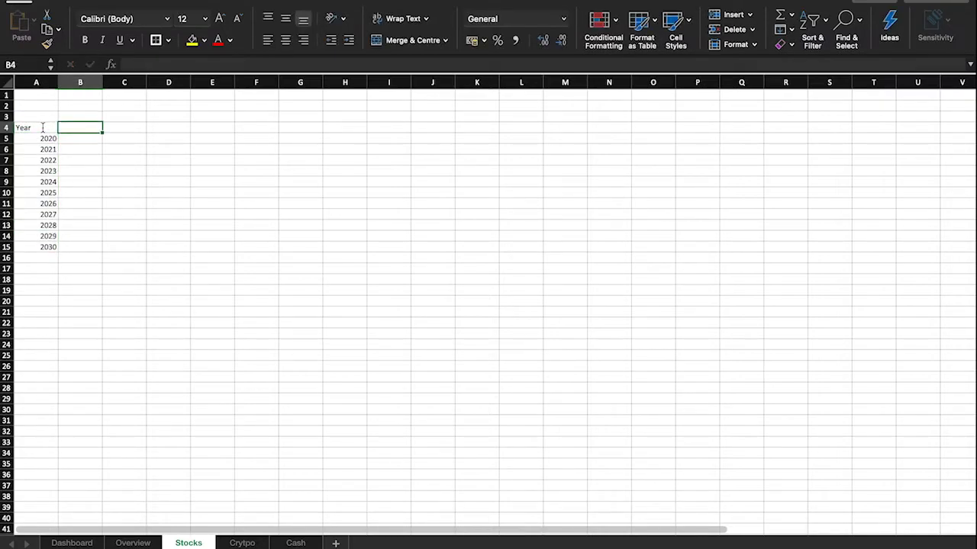
pyautogui.write('Total Deposits')
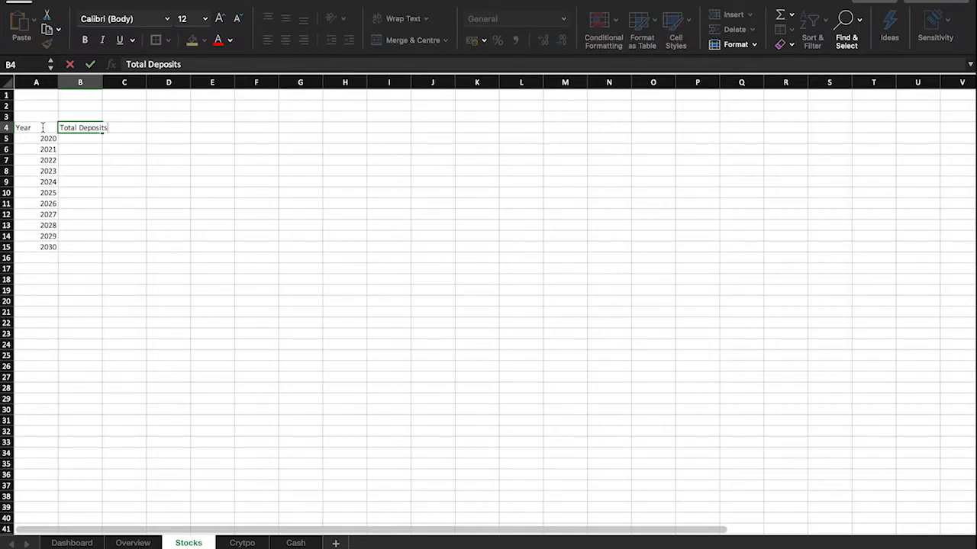
pyautogui.press('Tab')
pyautogui.write('Total Value')
pyautogui.press('Return')
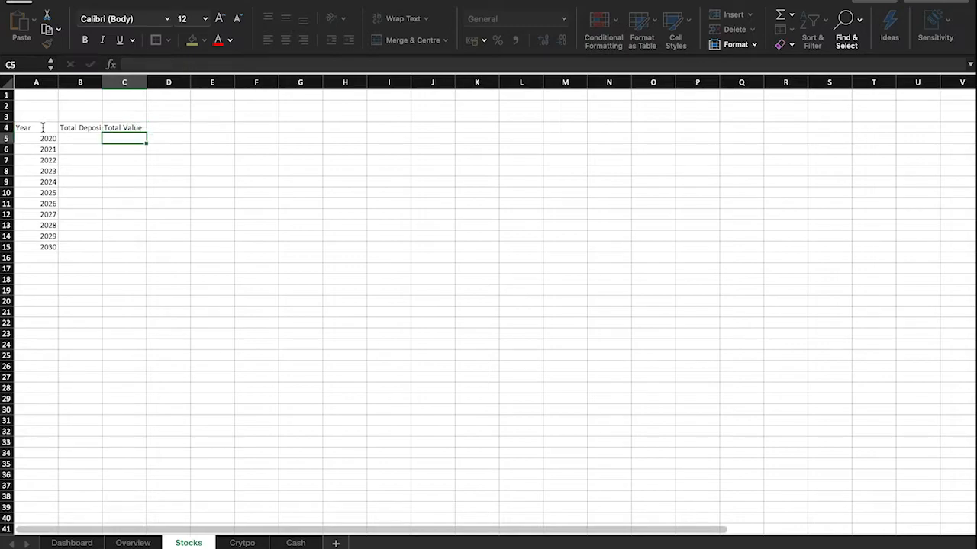
pyautogui.doubleClick(102, 81)
# Copy the Stocks table A4:C15 and paste it into the Crytpo sheet starting at A5
pyautogui.moveTo(33, 127); pyautogui.dragTo(120, 245)
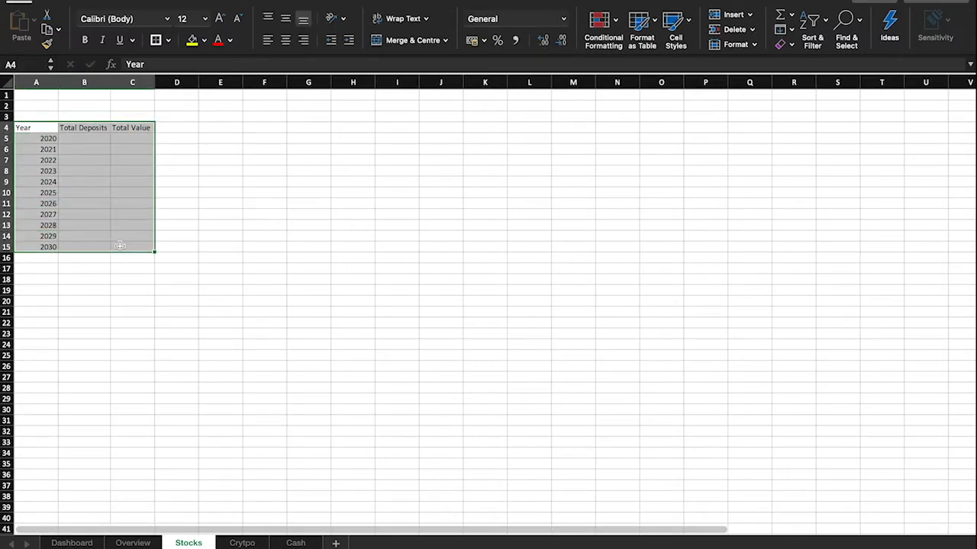
pyautogui.press('super+c')
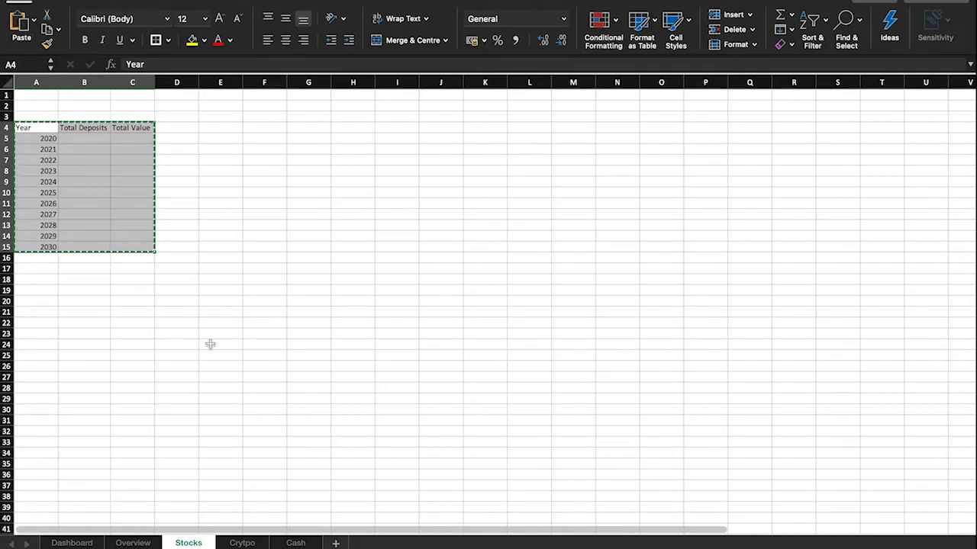
pyautogui.click(252, 543)
pyautogui.click(48, 135)
pyautogui.press('super+v')
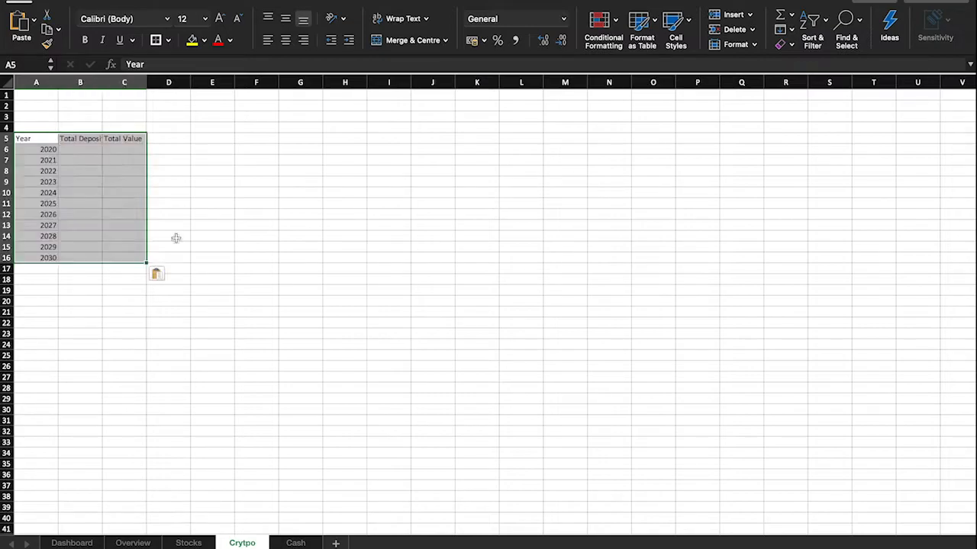
# Paste the copied year table into the Cash sheet starting at A4
pyautogui.click(295, 542)
pyautogui.click(43, 127)
pyautogui.press('super+v')
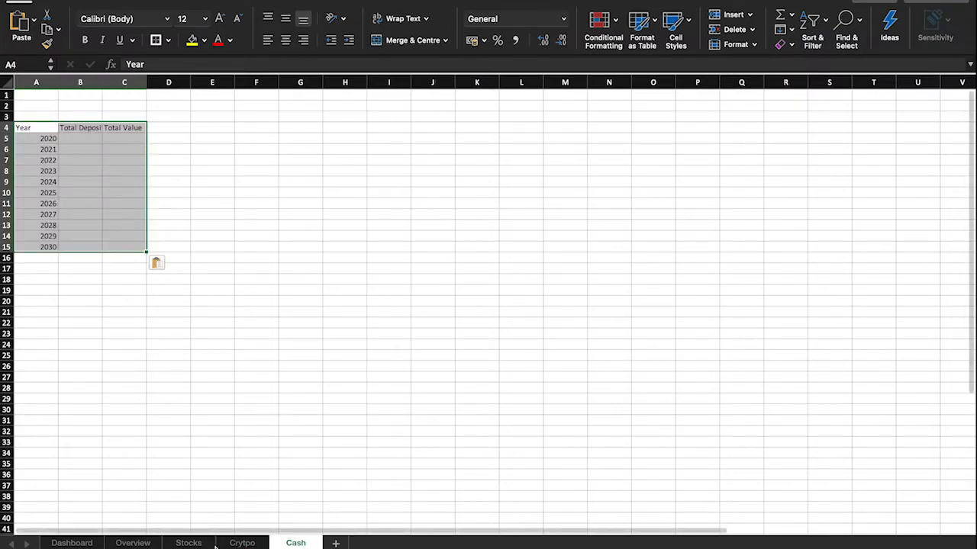
# Enter 9000 as the 2020 total deposits in cell B5 of the Stocks sheet
pyautogui.click(188, 542)
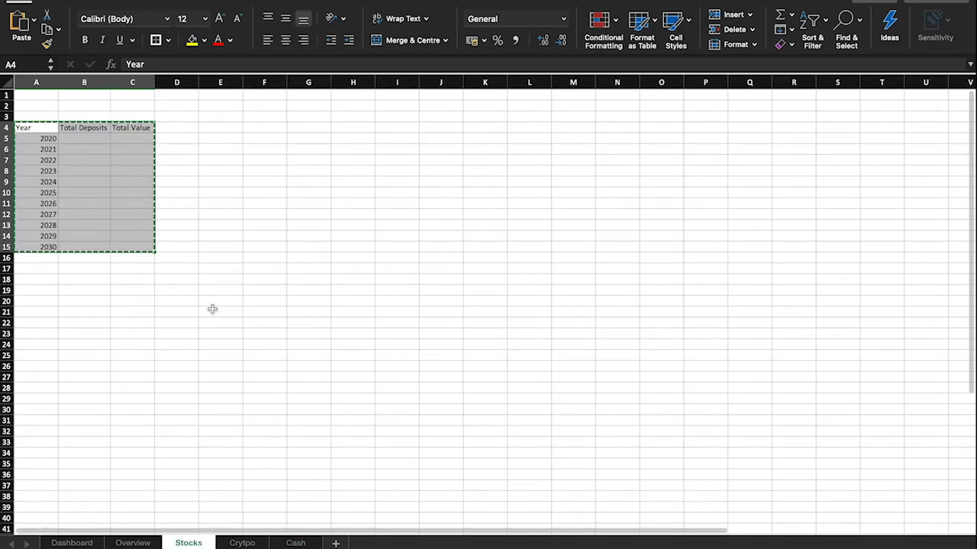
pyautogui.click(74, 138)
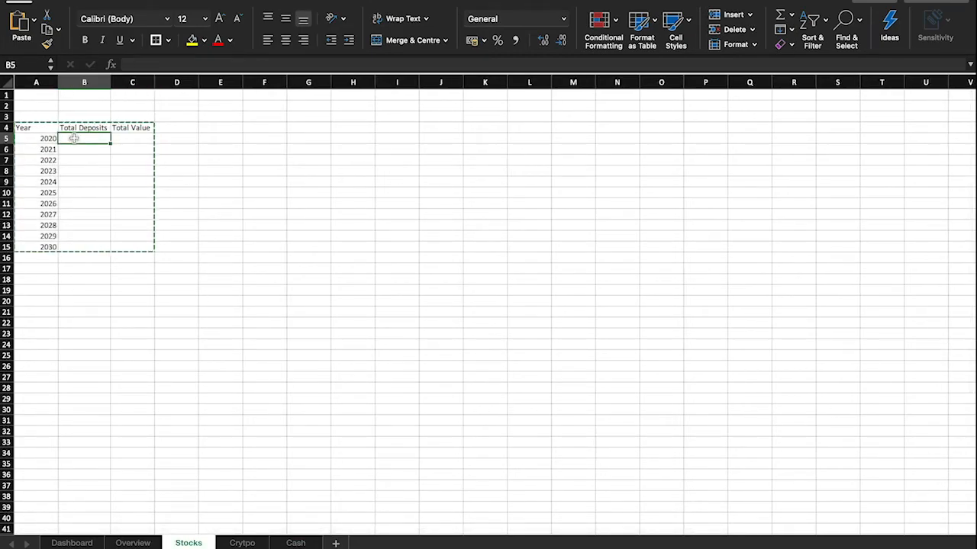
pyautogui.click(129, 542)
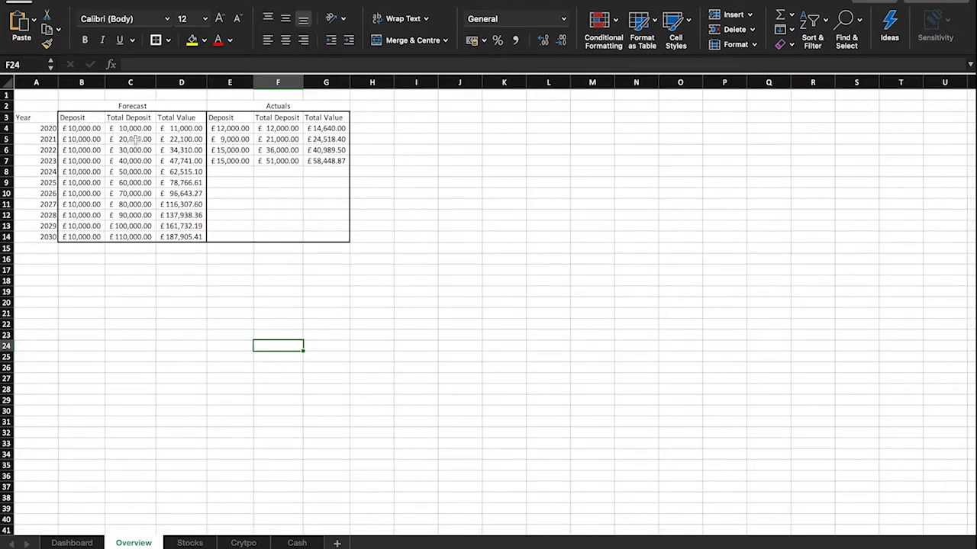
pyautogui.click(203, 543)
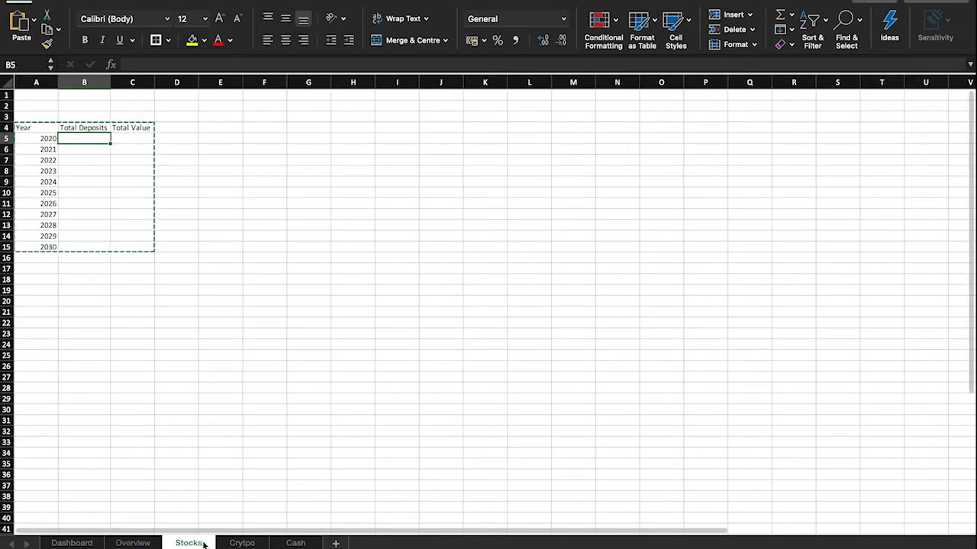
pyautogui.click(263, 543)
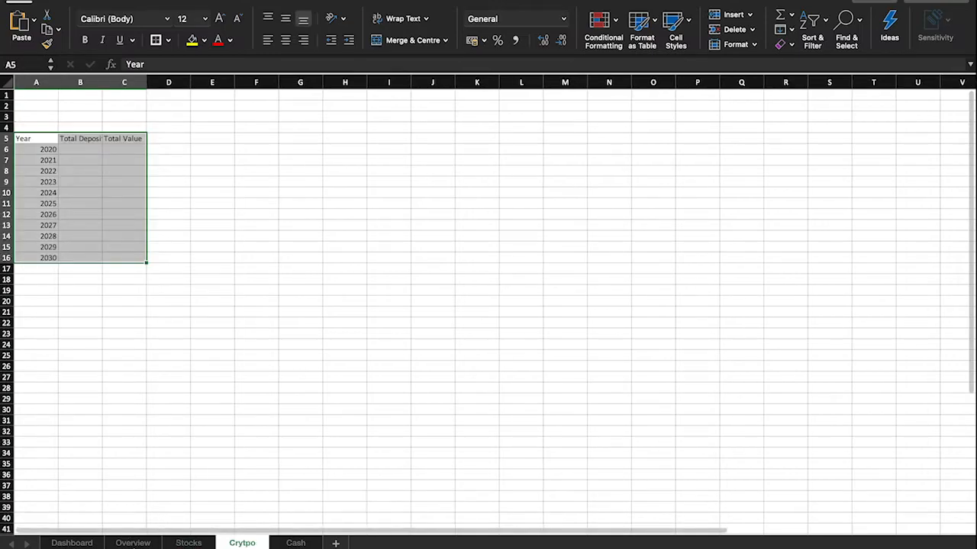
pyautogui.click(134, 543)
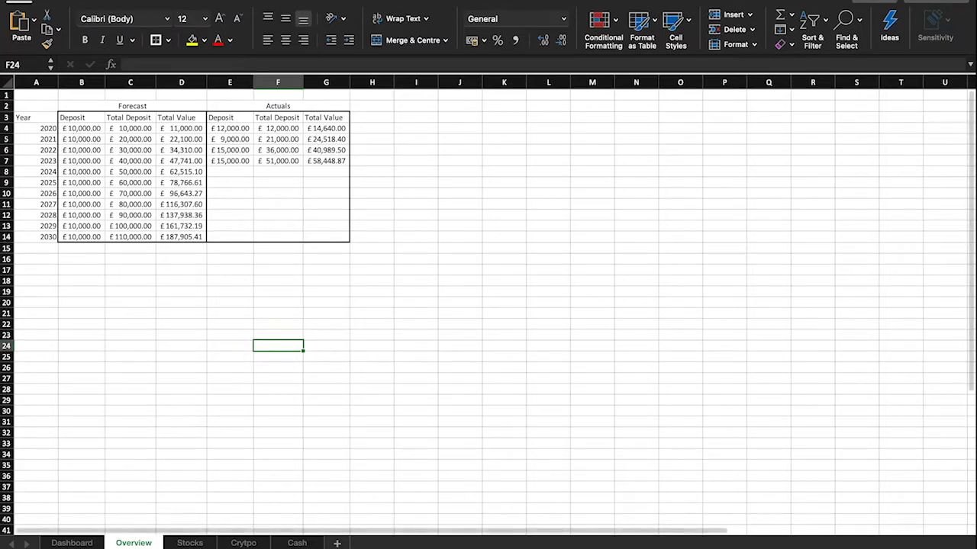
pyautogui.click(189, 544)
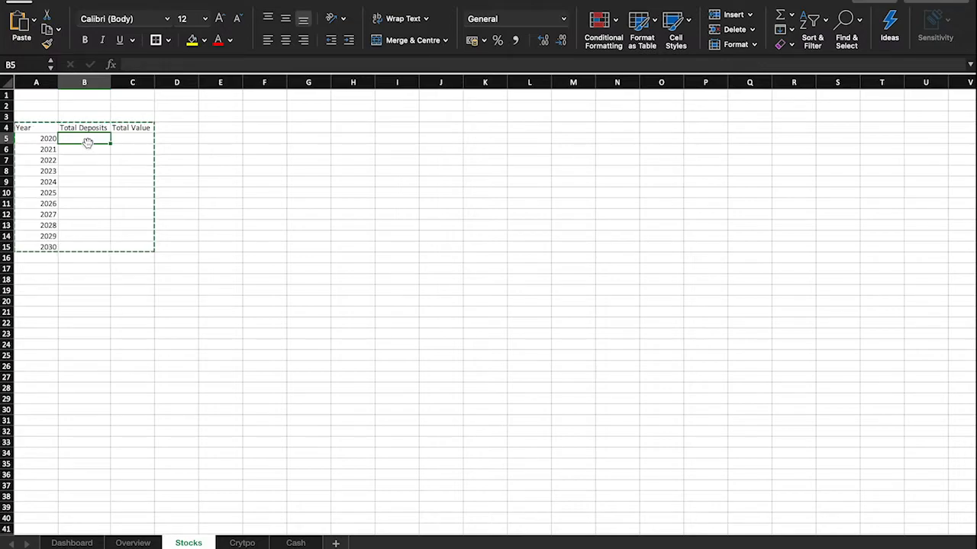
pyautogui.write('9000')
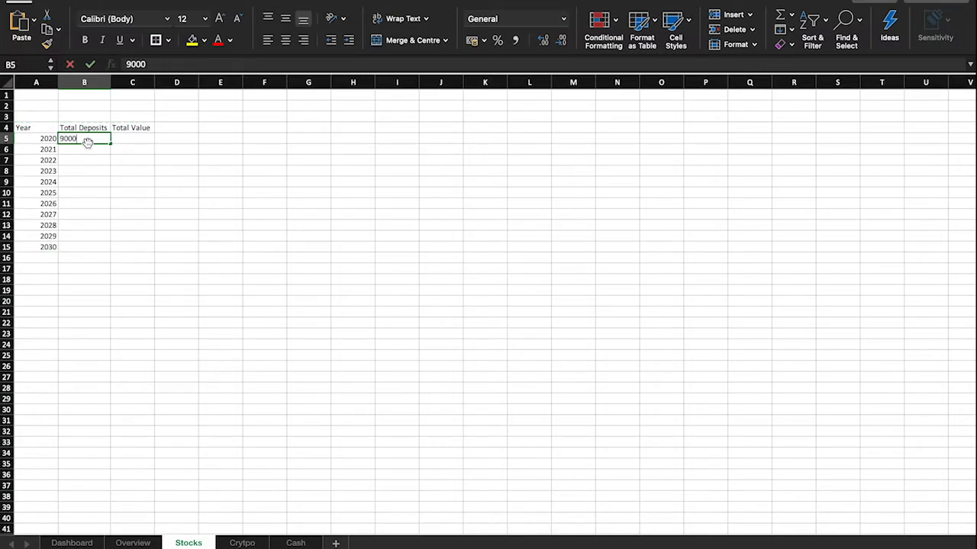
pyautogui.press('Return')
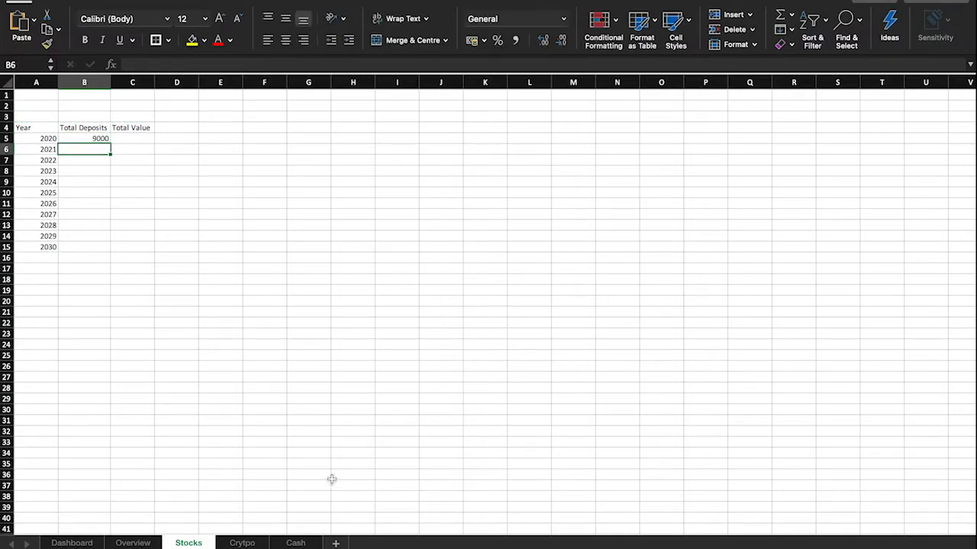
# Enter 1000 as the 2020 total deposits in cell B6 of the Crytpo sheet
pyautogui.click(241, 543)
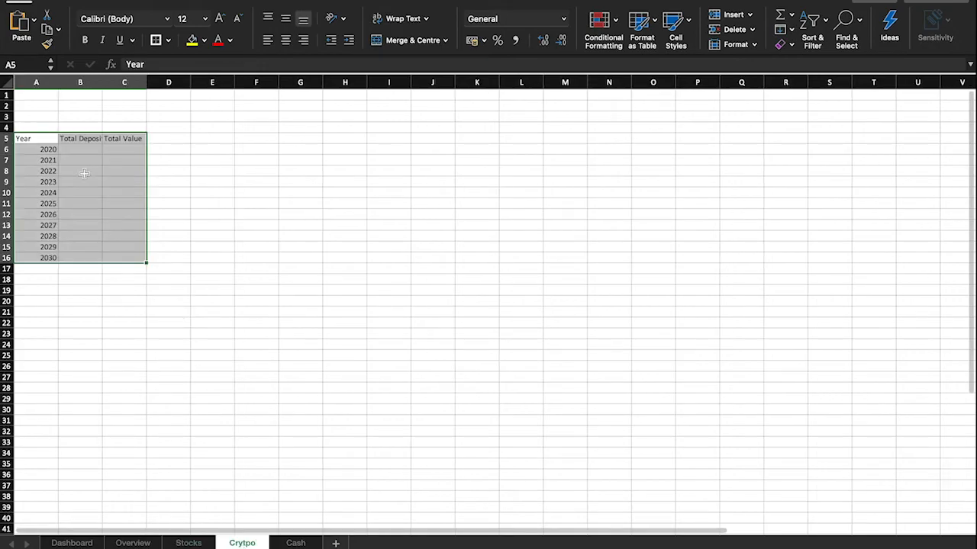
pyautogui.click(83, 151)
pyautogui.write('1000')
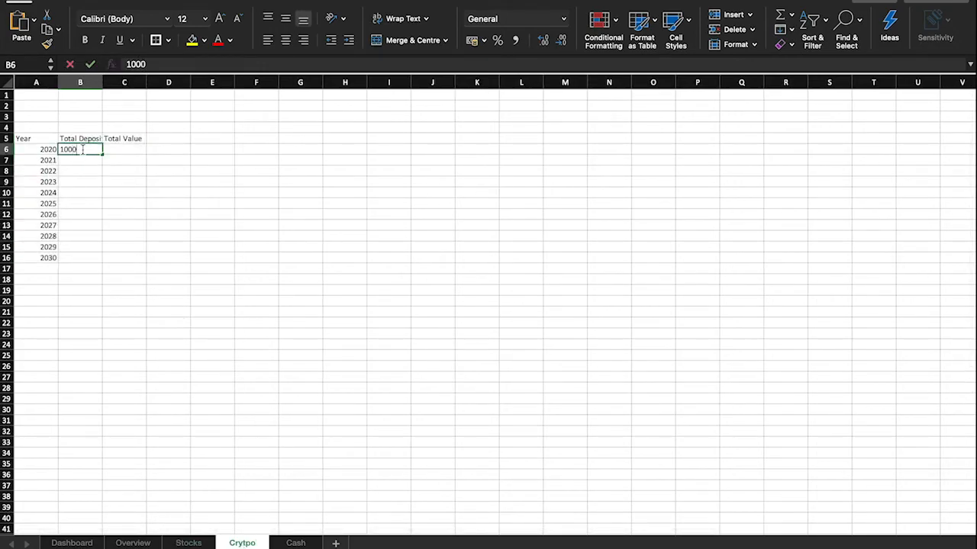
pyautogui.press('Return')
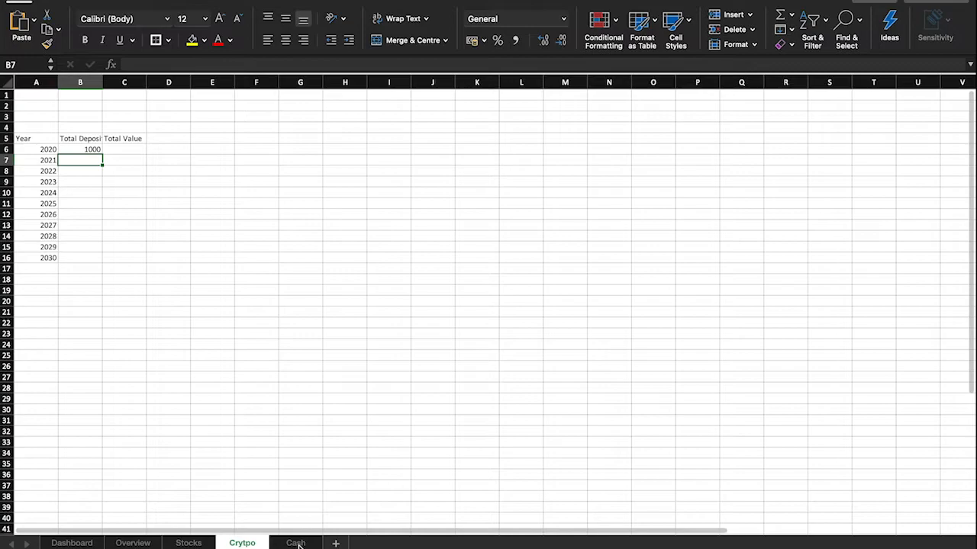
# Fill the 2020 row of the Cash sheet with total deposits of 2000 in B5 and a total value of 2010 in C5
pyautogui.click(296, 543)
pyautogui.click(78, 137)
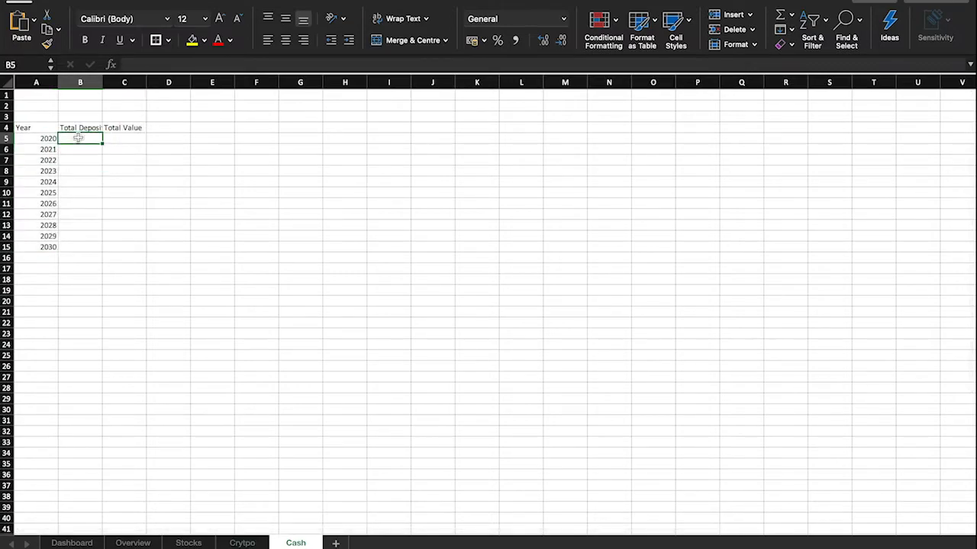
pyautogui.write('2000')
pyautogui.press('Return')
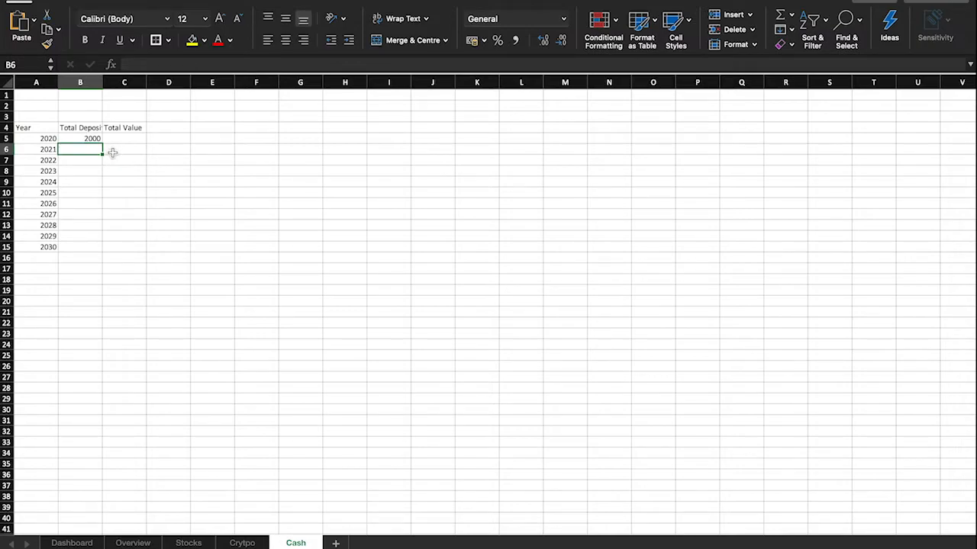
pyautogui.click(111, 139)
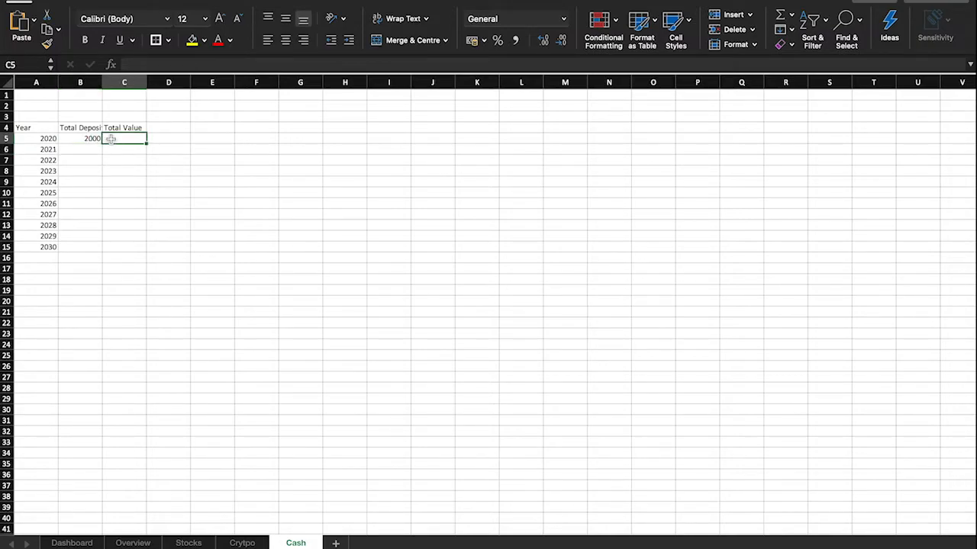
pyautogui.write('2010')
pyautogui.press('Return')
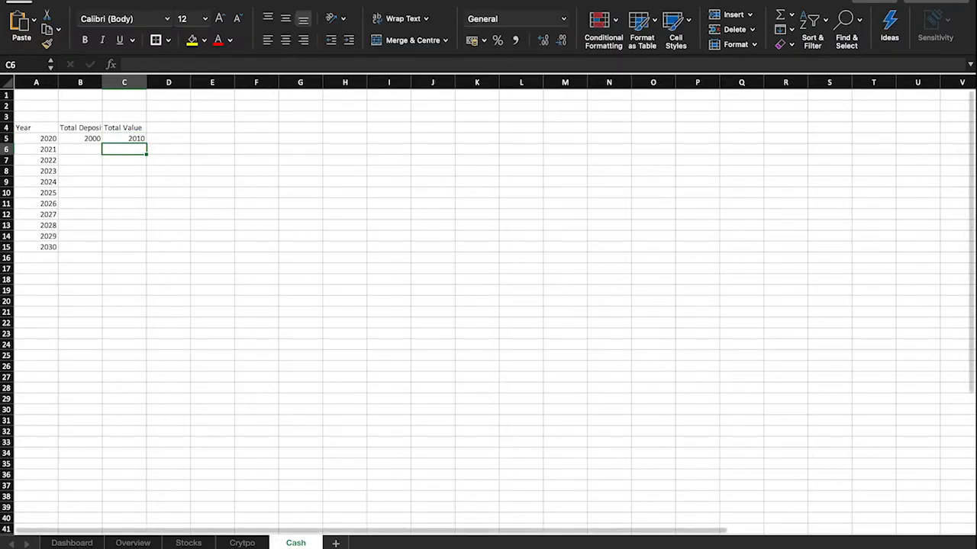
# Enter 1500 as the 2020 total value in cell C6 of the Crytpo sheet
pyautogui.click(244, 543)
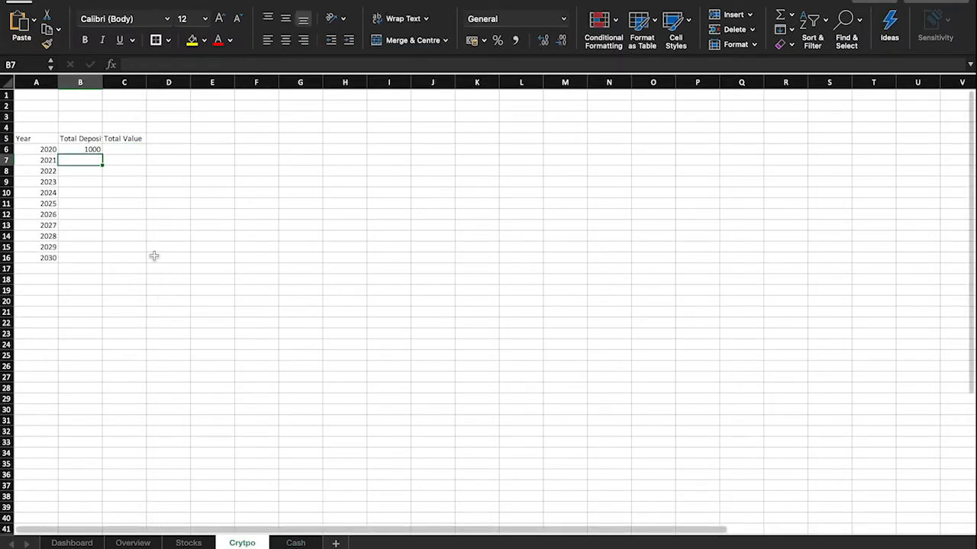
pyautogui.click(120, 151)
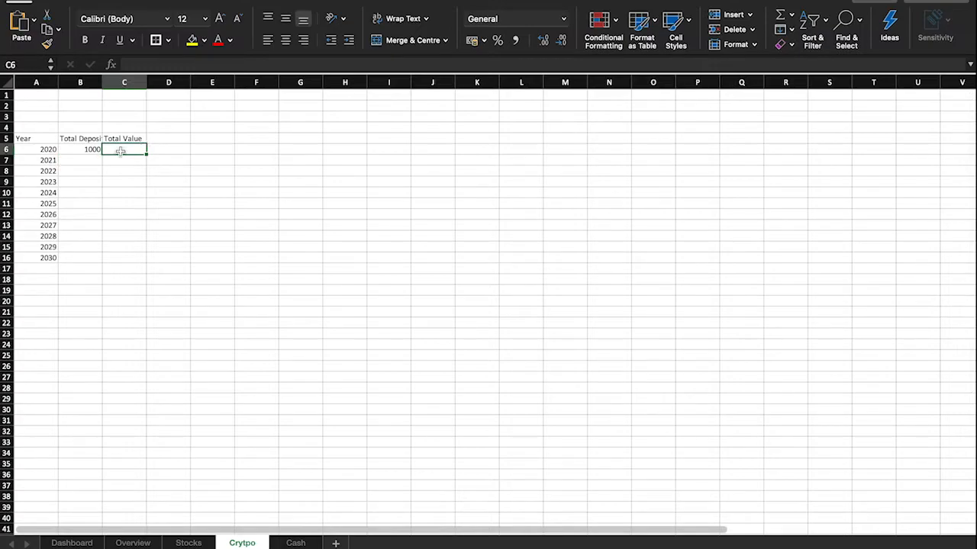
pyautogui.write('15000')
pyautogui.press('Return')
pyautogui.click(128, 149)
pyautogui.click(156, 66)
pyautogui.press('BackSpace')
pyautogui.press('Return')
# Enter 11000 as the 2020 total value in cell C5 of the Stocks sheet
pyautogui.moveTo(149, 536)
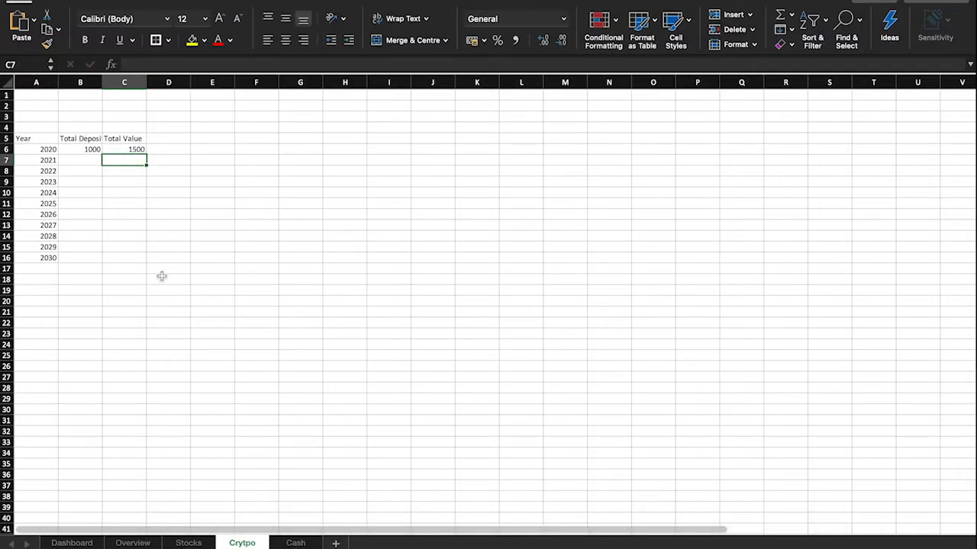
pyautogui.click(182, 542)
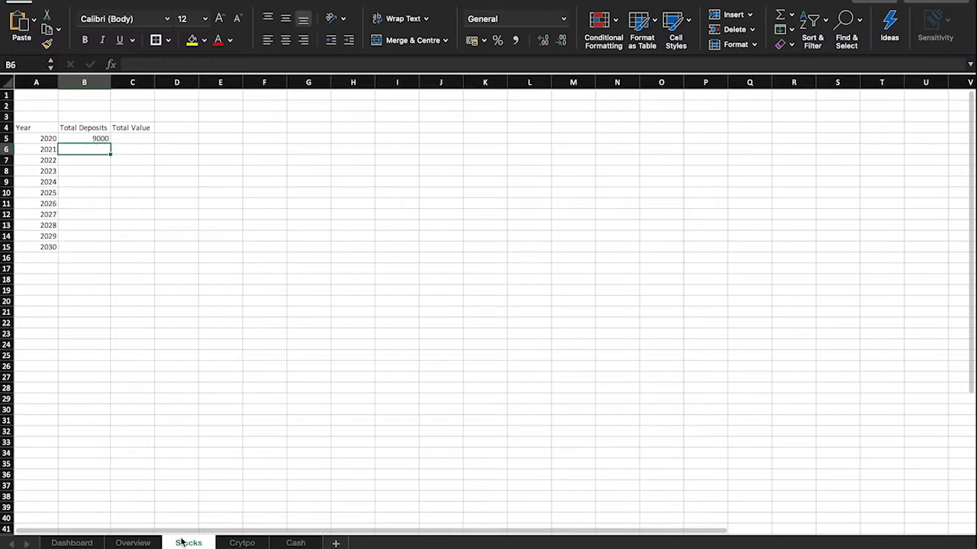
pyautogui.click(123, 140)
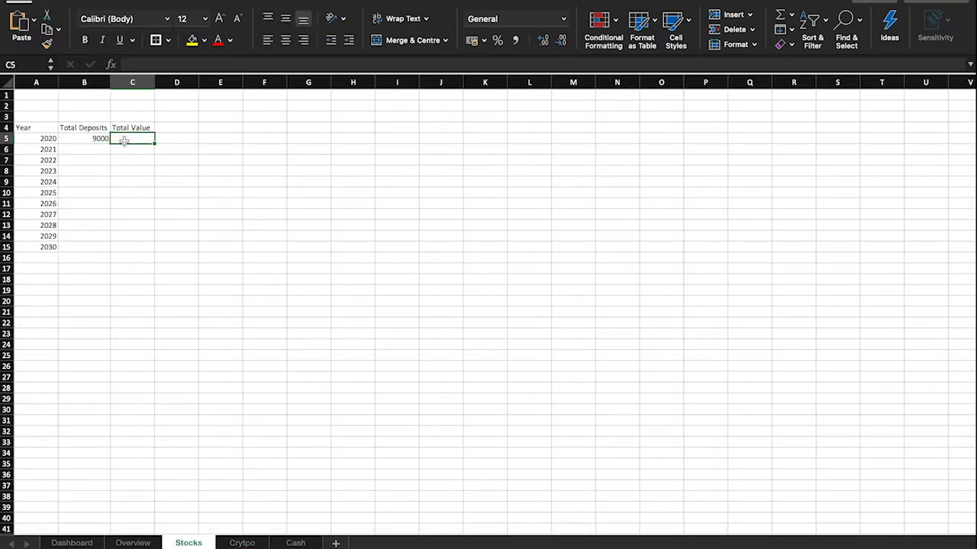
pyautogui.write('2000')
pyautogui.press('BackSpace')
pyautogui.press('BackSpace')
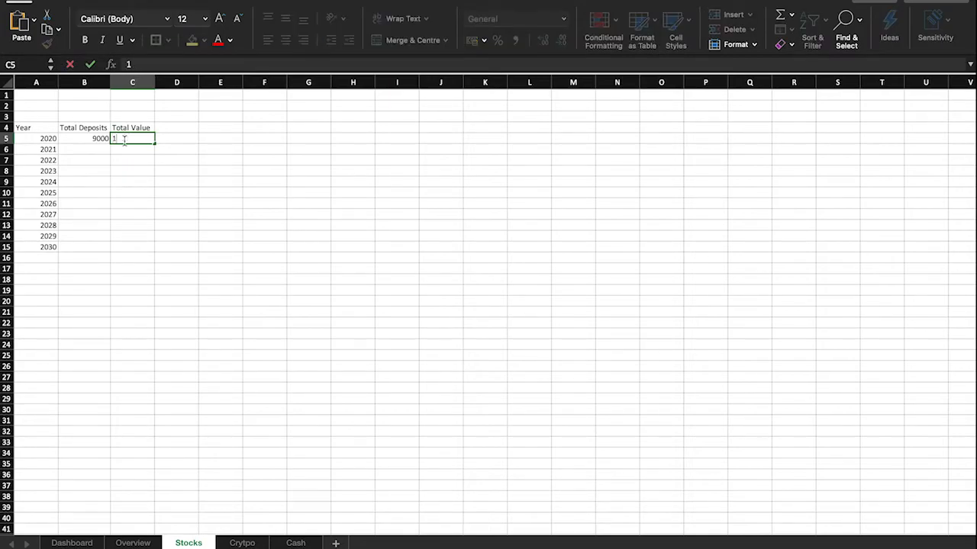
pyautogui.write('11000')
pyautogui.press('Return')
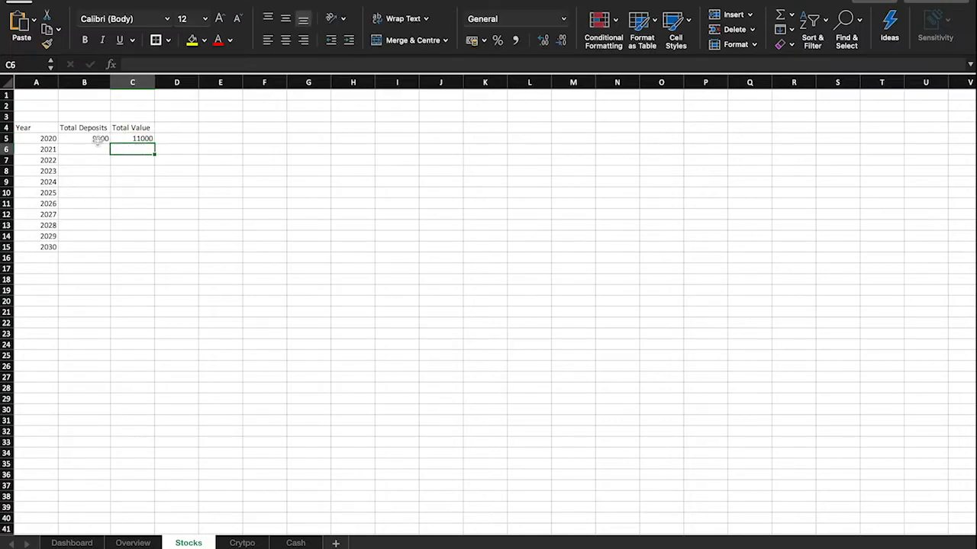
# Add the row labels Stocks, Crypto and Cash in K3:K5 of the Overview sheet
pyautogui.click(135, 542)
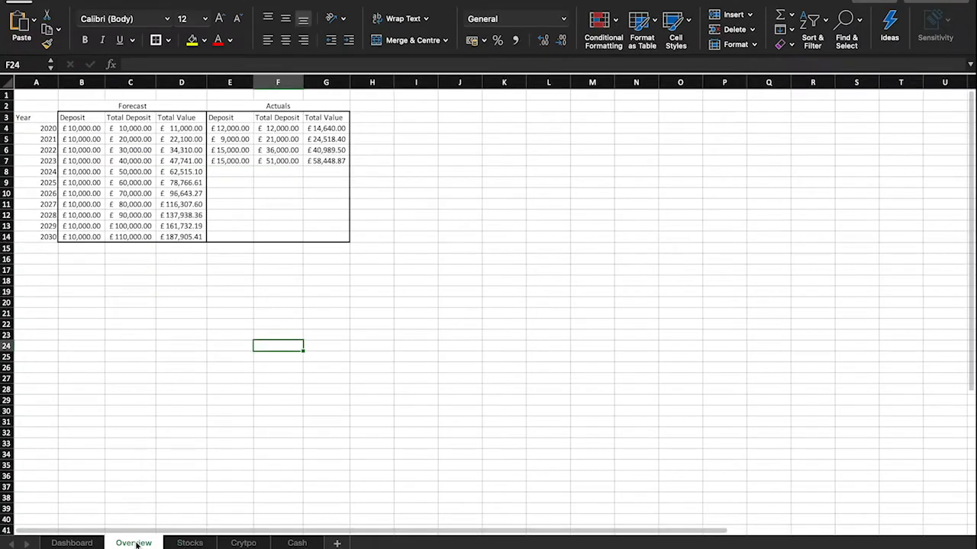
pyautogui.click(491, 124)
pyautogui.click(491, 119)
pyautogui.doubleClick(491, 119)
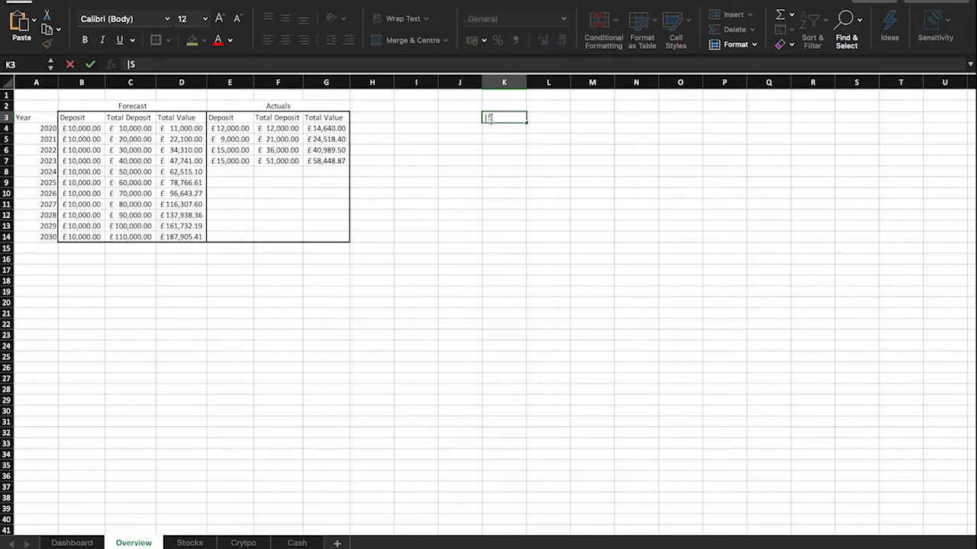
pyautogui.write('Stocks')
pyautogui.press('Return')
pyautogui.write('Crypto')
pyautogui.press('Return')
pyautogui.write('Cash')
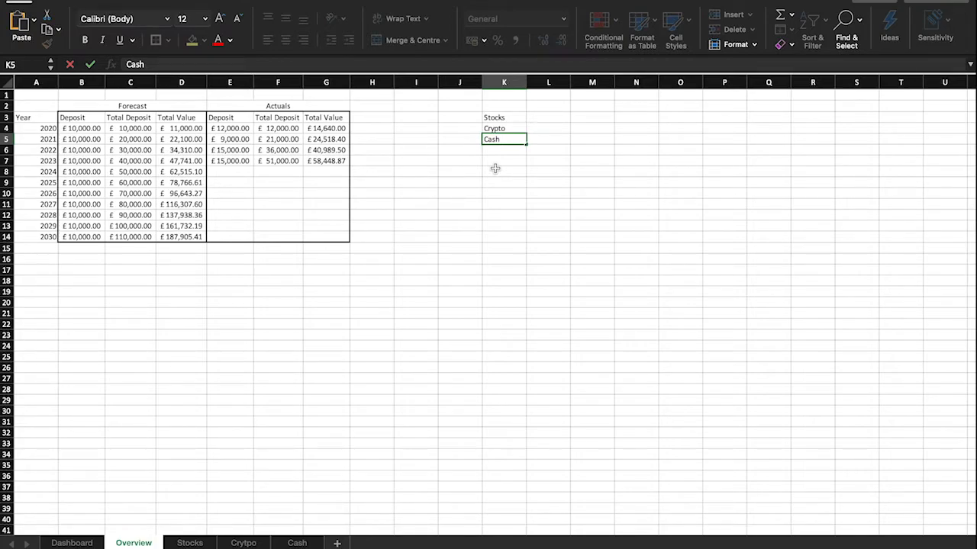
# Add the column headers Deposit and Value in L2 and M2 above the new asset summary
pyautogui.click(533, 107)
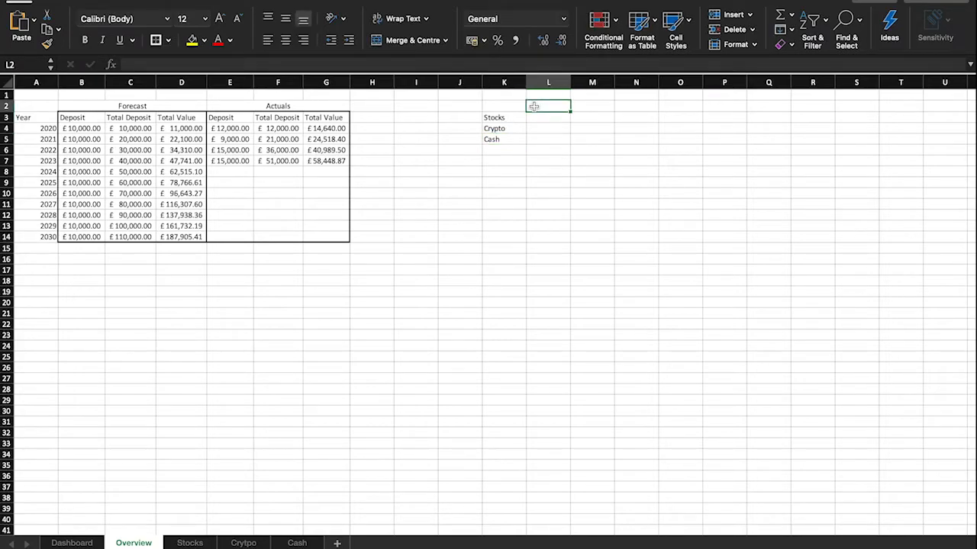
pyautogui.write('Deposi')
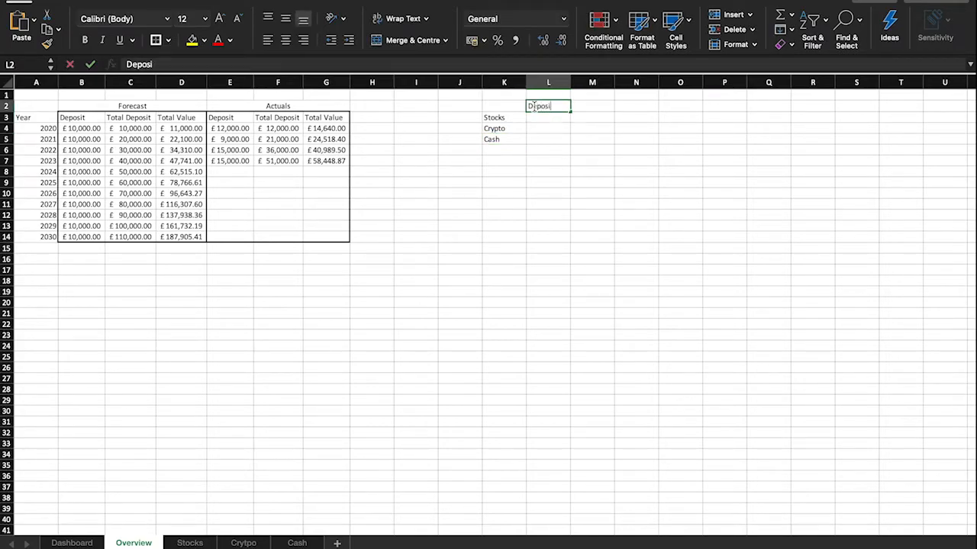
pyautogui.write('t')
pyautogui.press('Tab')
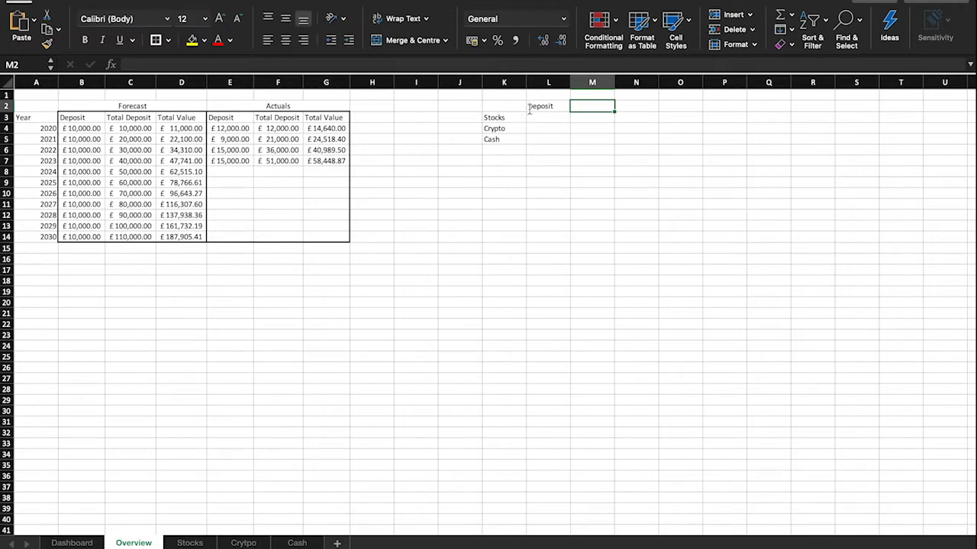
pyautogui.write('Value')
pyautogui.press('Return')
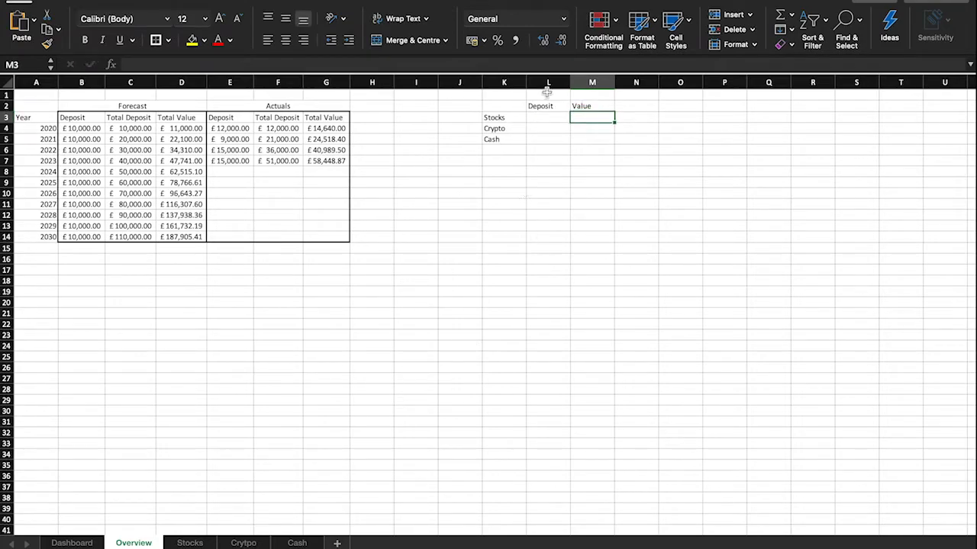
# Link the Stocks deposit in Overview cell L3 to the 2020 total deposits in B5 of the Stocks sheet
pyautogui.click(535, 120)
pyautogui.write('=')
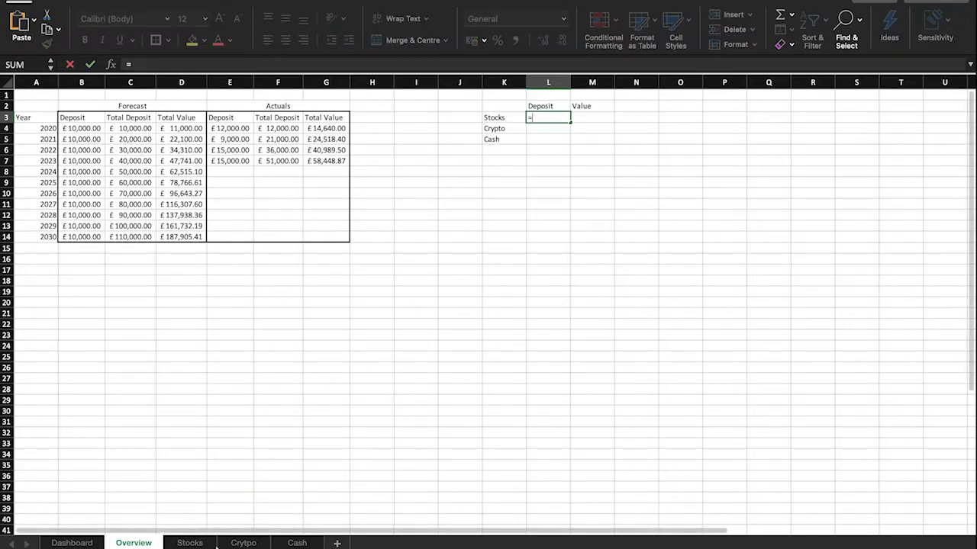
pyautogui.click(205, 543)
pyautogui.click(91, 139)
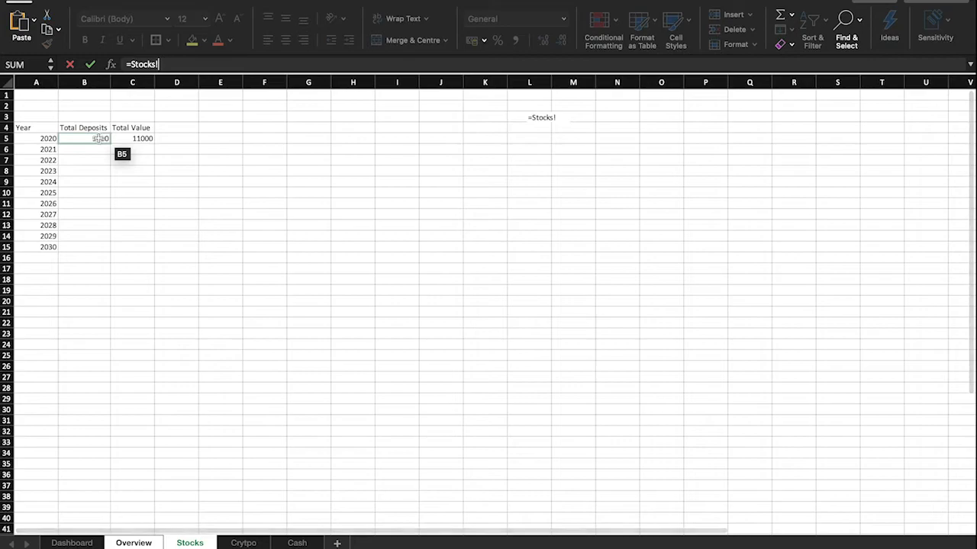
pyautogui.press('Return')
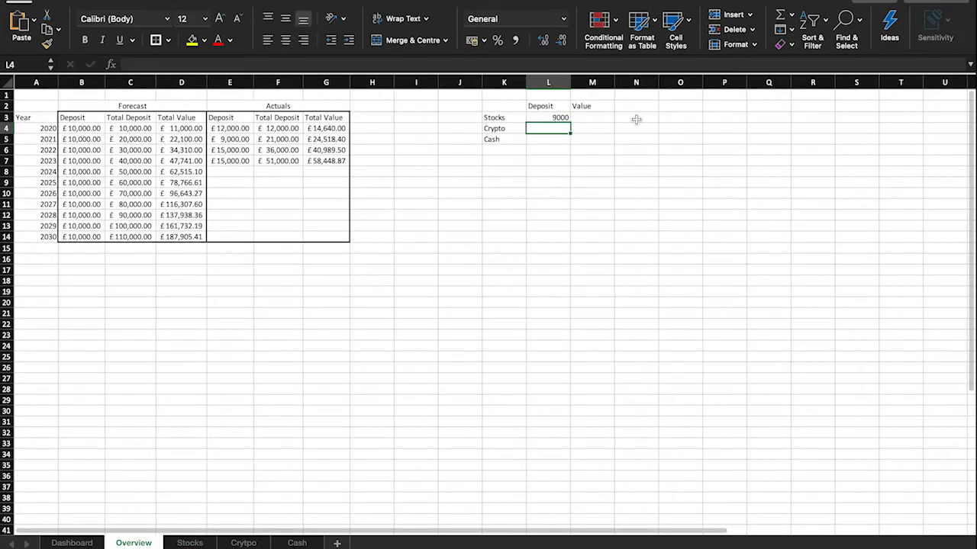
# Link the Stocks value in Overview cell M3 to the 2020 total value in C5 of the Stocks sheet
pyautogui.click(580, 119)
pyautogui.write('=')
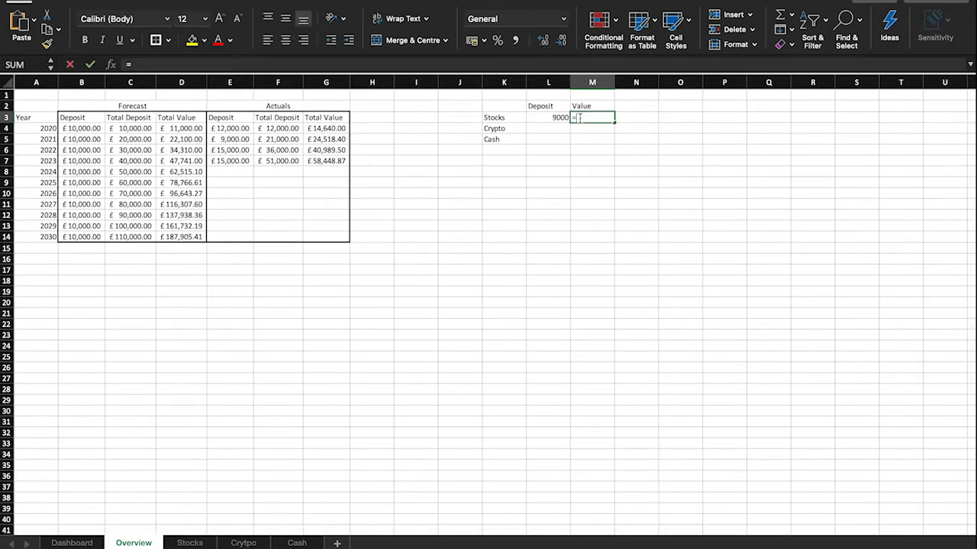
pyautogui.click(189, 543)
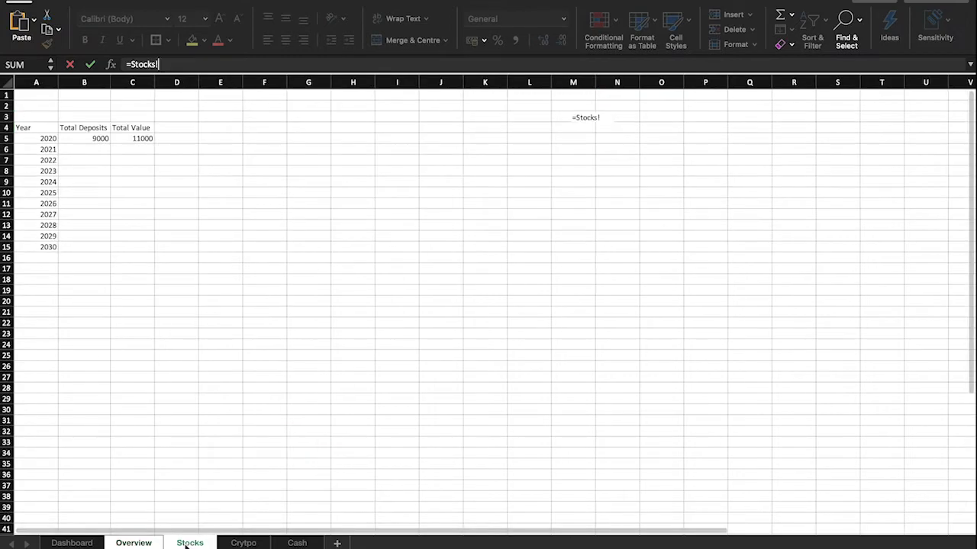
pyautogui.click(141, 139)
pyautogui.press('Return')
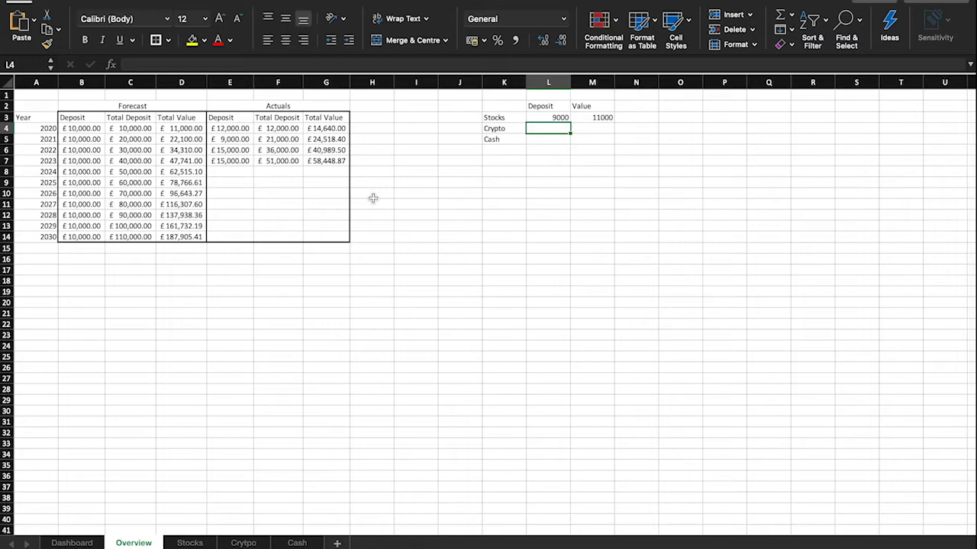
# Link the Crypto deposit in L4 and value in M4 to the 2020 figures in B6 and C6 of the Crytpo sheet
pyautogui.write('=')
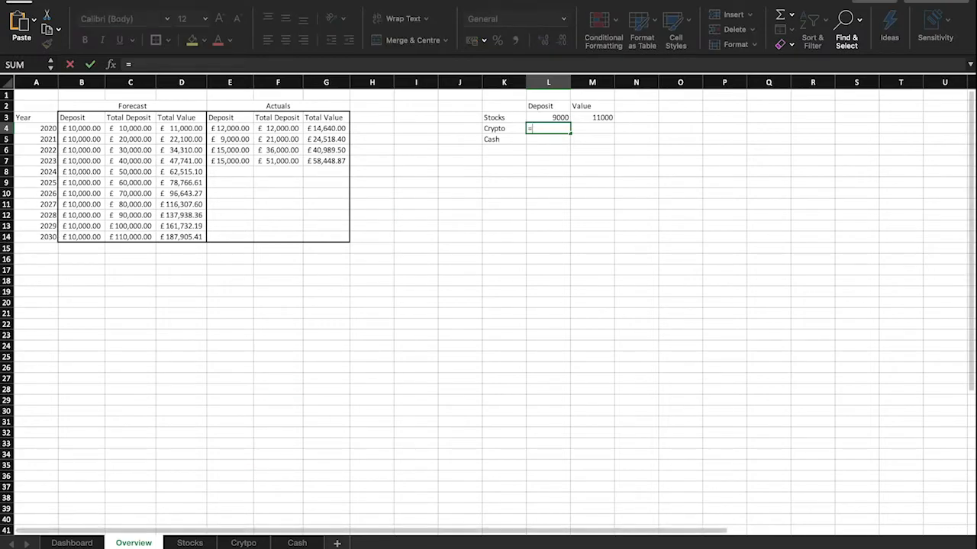
pyautogui.click(236, 543)
pyautogui.click(99, 150)
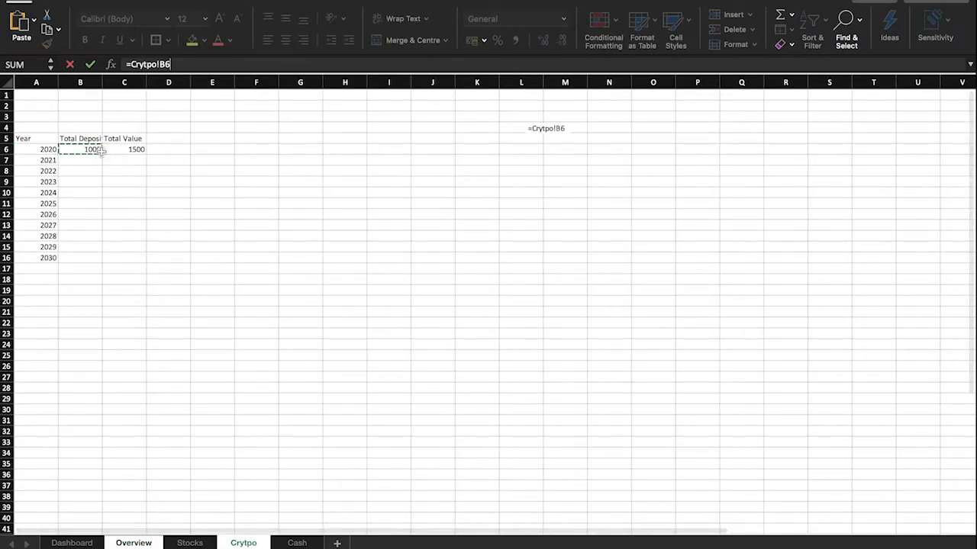
pyautogui.press('Return')
pyautogui.press('Right')
pyautogui.press('Up')
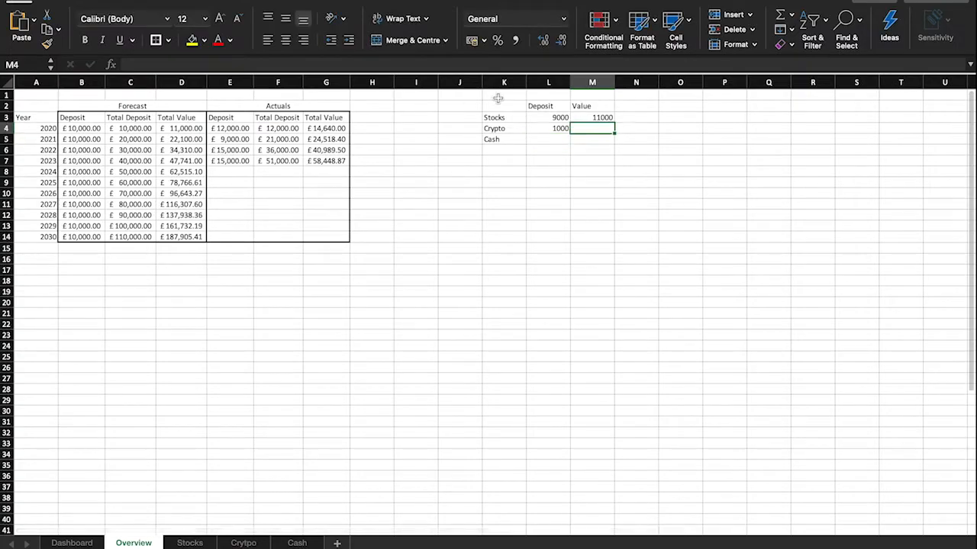
pyautogui.write('=')
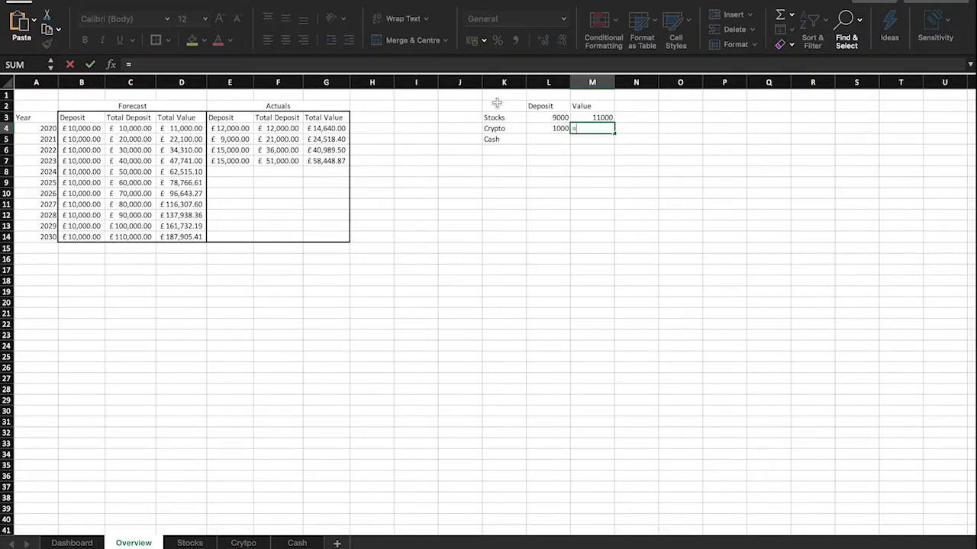
pyautogui.click(250, 543)
pyautogui.click(137, 150)
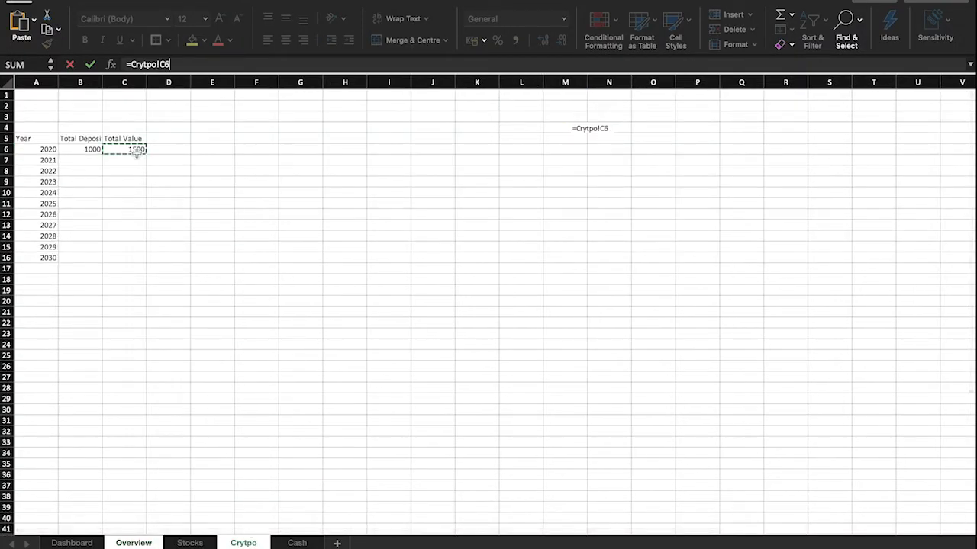
pyautogui.press('Return')
# Link the Cash deposit in L5 and value in M5 to the 2020 figures in B5 and C5 of the Cash sheet
pyautogui.click(538, 140)
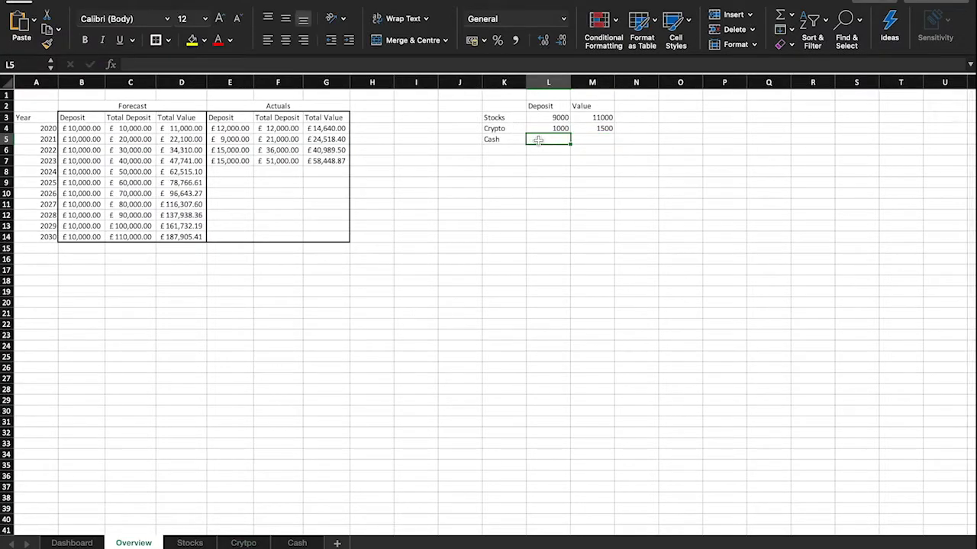
pyautogui.write('=')
pyautogui.click(297, 542)
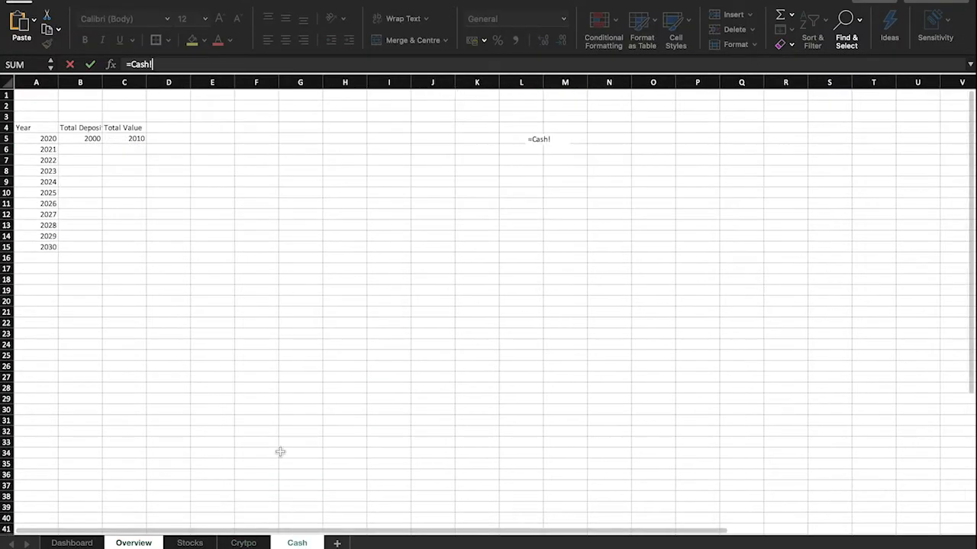
pyautogui.click(80, 138)
pyautogui.press('Return')
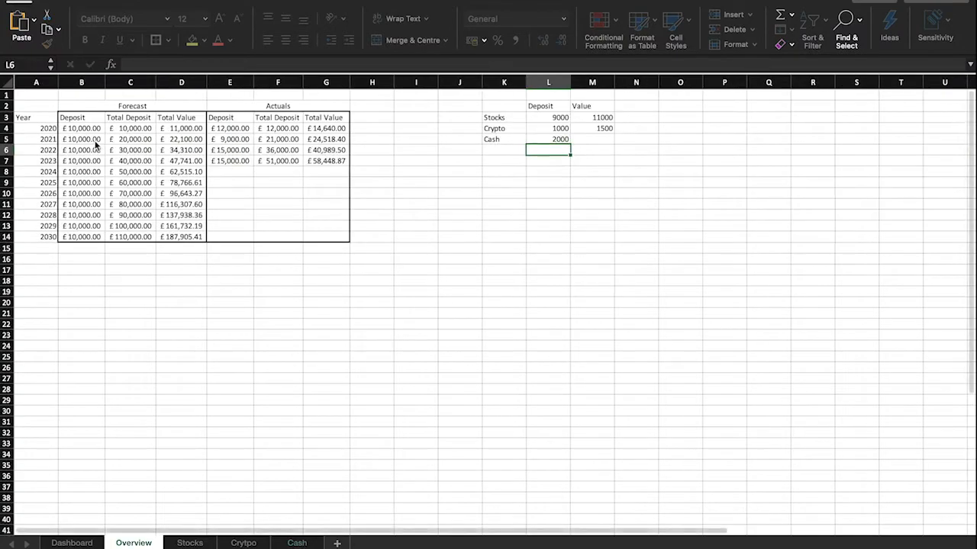
pyautogui.click(591, 140)
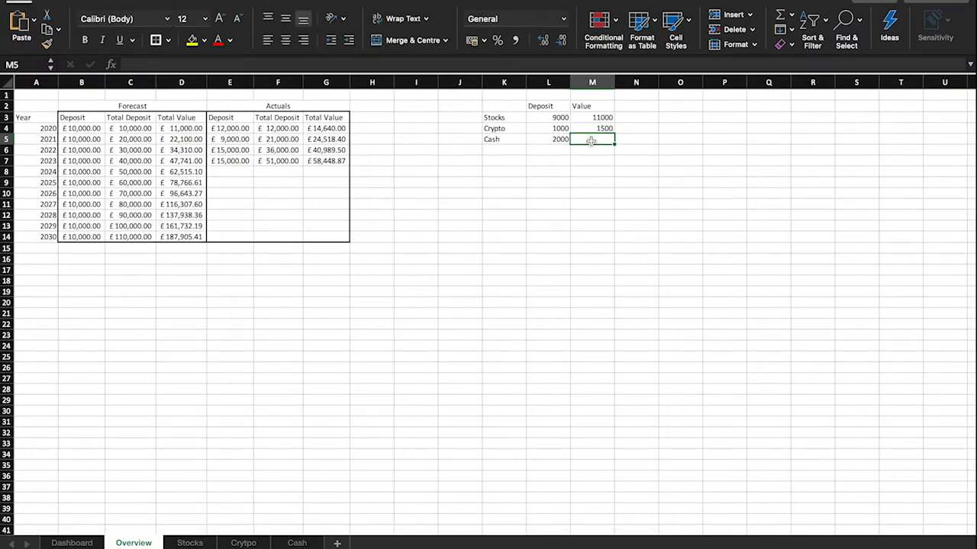
pyautogui.write('=')
pyautogui.click(297, 543)
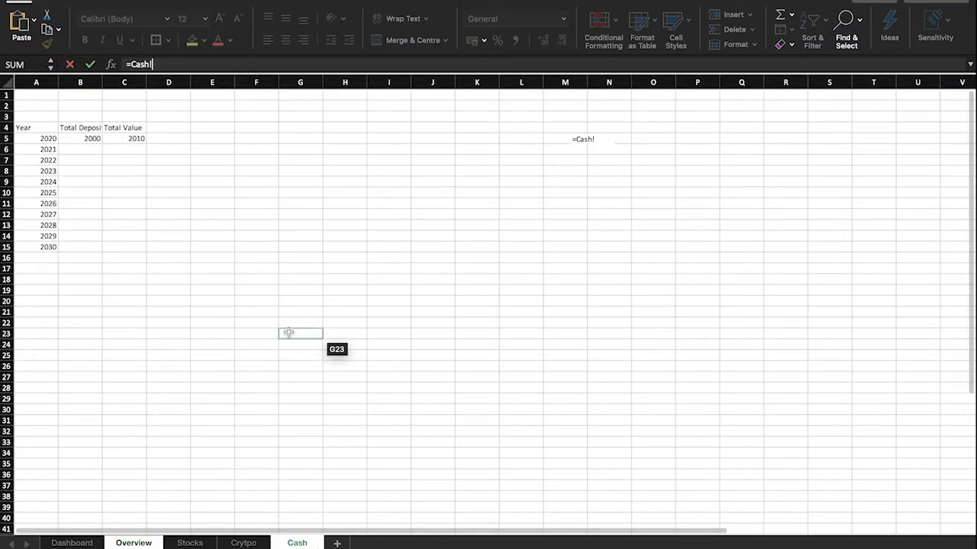
pyautogui.click(134, 142)
pyautogui.press('Return')
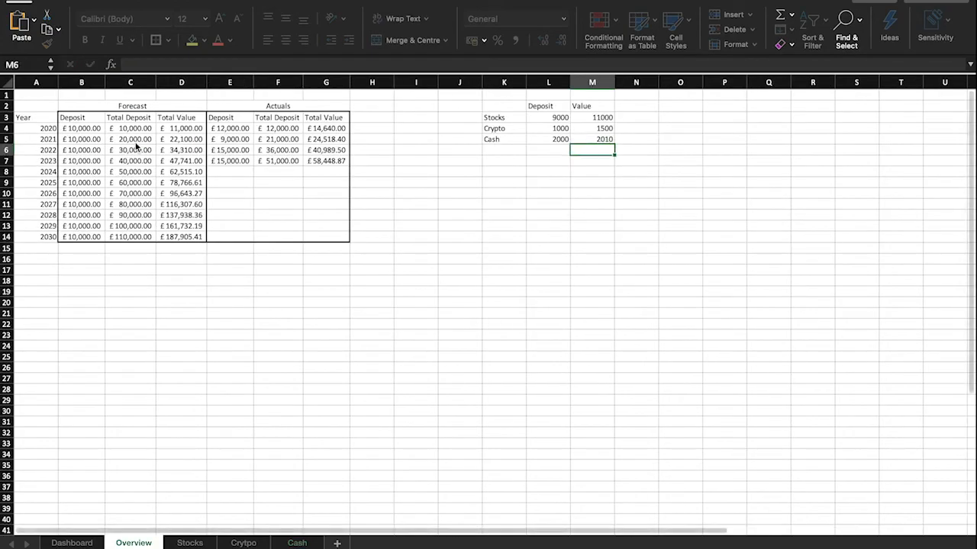
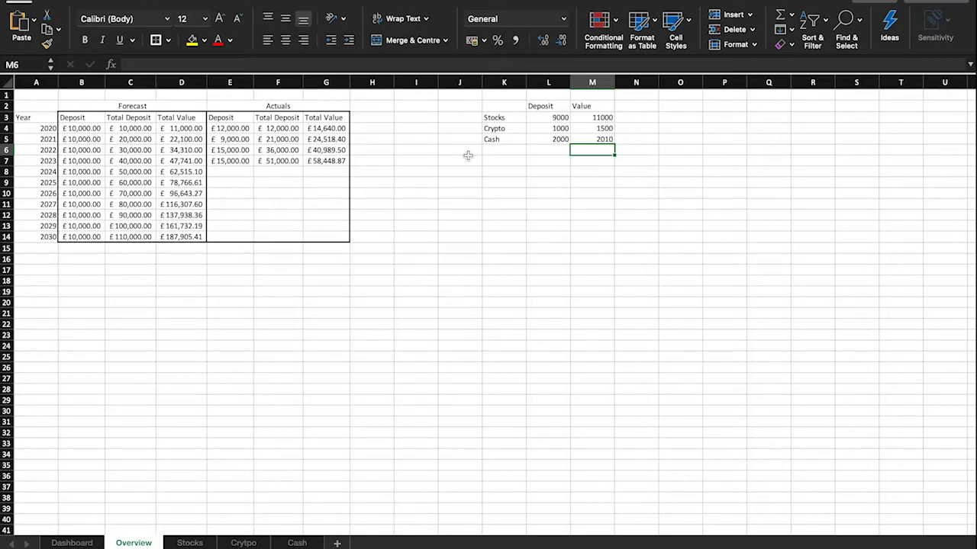
# Add a bold Totals row label in K6 below the Cash row of the asset summary
pyautogui.click(496, 150)
pyautogui.write('Total')
pyautogui.press('Return')
pyautogui.press('Up')
pyautogui.write('Totals')
pyautogui.press('Return')
pyautogui.press('Up')
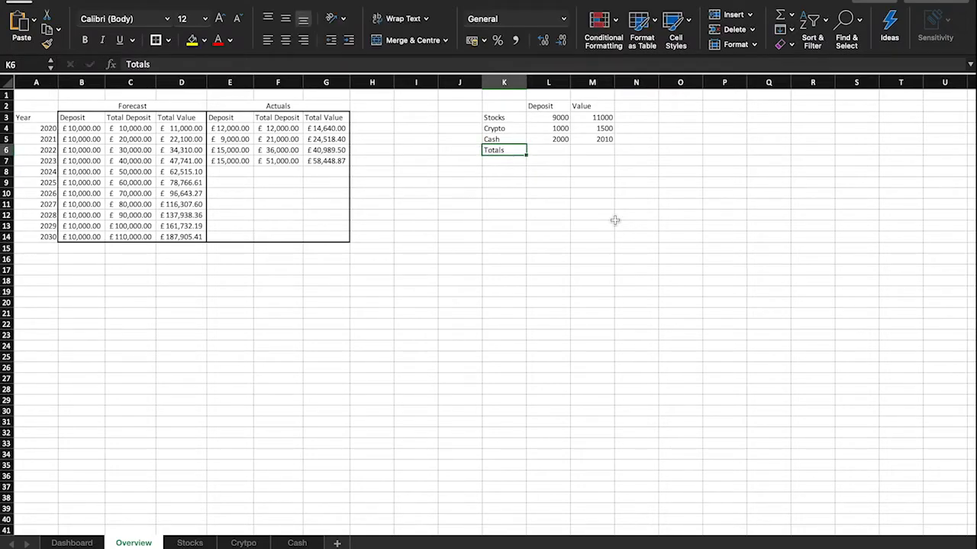
pyautogui.press('super+b')
# Total the Stocks, Crypto and Cash deposits in L6 with a SUM of L3:L5
pyautogui.press('Right')
pyautogui.press('Right')
pyautogui.press('Up')
pyautogui.press('Down')
pyautogui.press('Left')
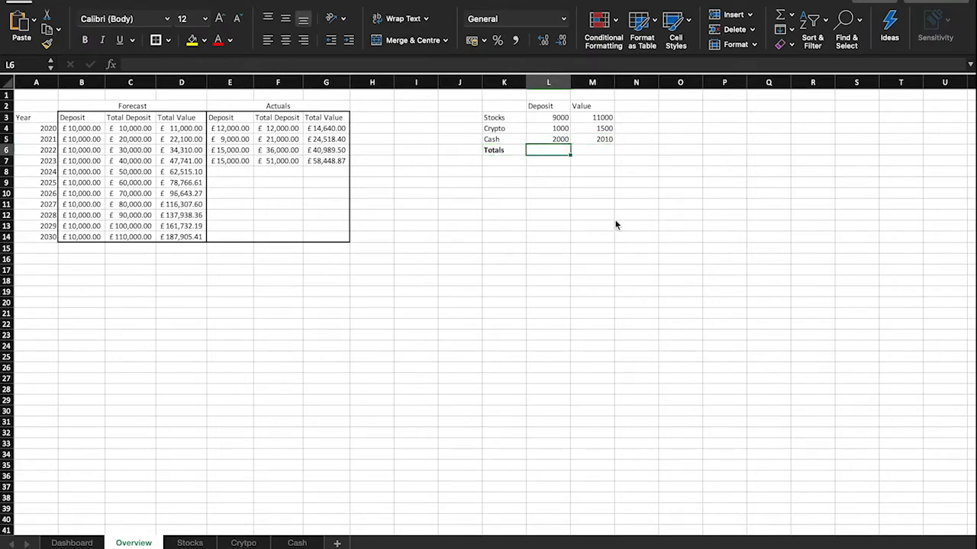
pyautogui.write('=')
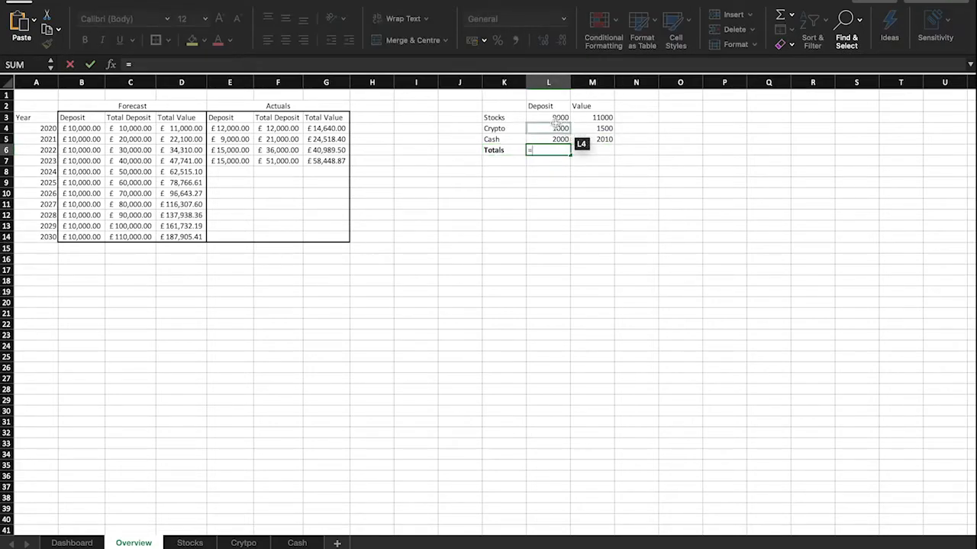
pyautogui.write('su')
pyautogui.press('Tab')
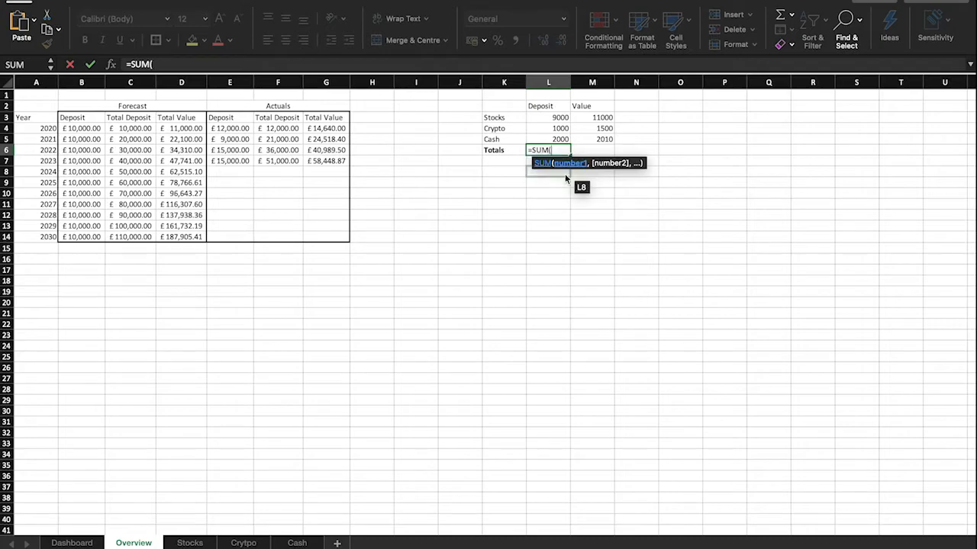
pyautogui.click(554, 117)
pyautogui.moveTo(555, 117); pyautogui.dragTo(557, 139)
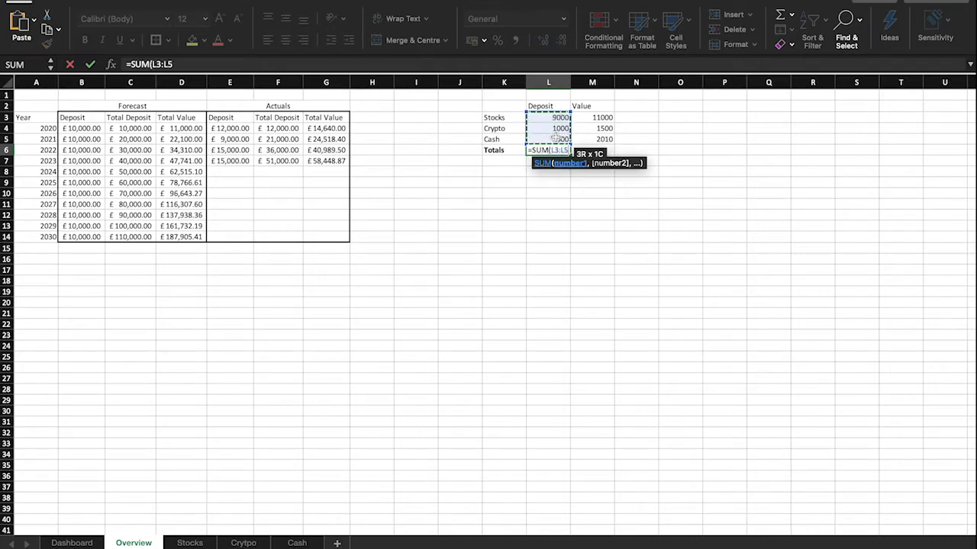
pyautogui.press('Return')
# Total the three asset values in M6 with the formula =SUM(M3:M5)
pyautogui.press('Right')
pyautogui.press('Up')
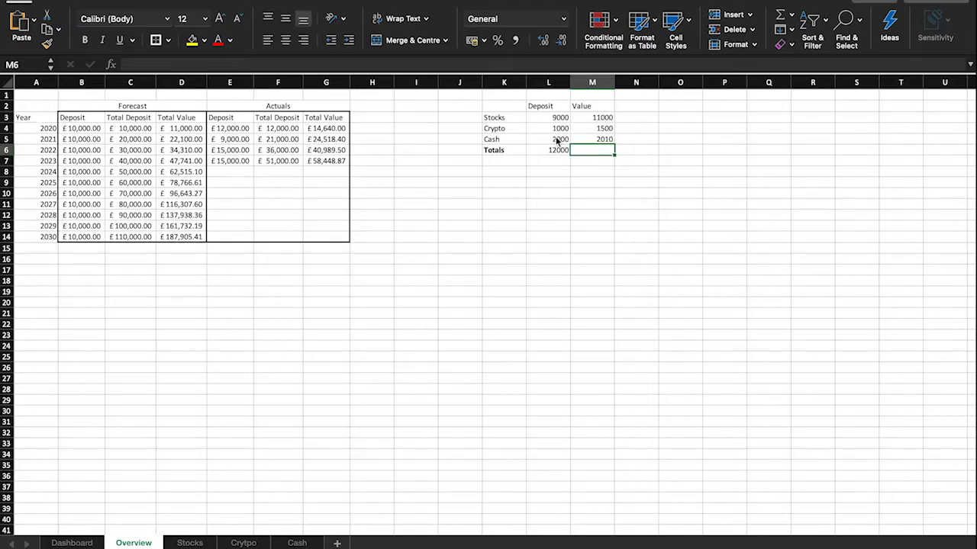
pyautogui.write('=SUM(')
pyautogui.moveTo(586, 117); pyautogui.dragTo(585, 137)
pyautogui.write(')')
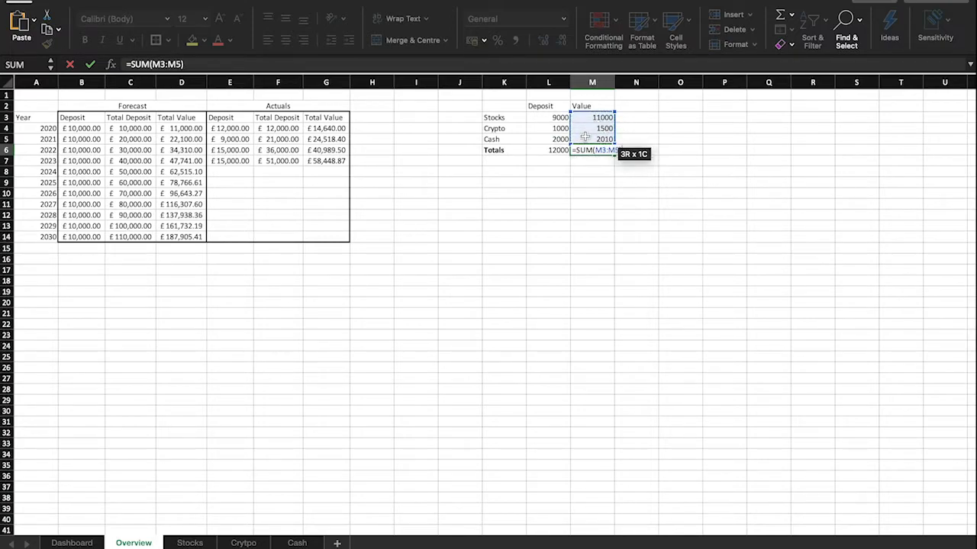
pyautogui.press('Return')
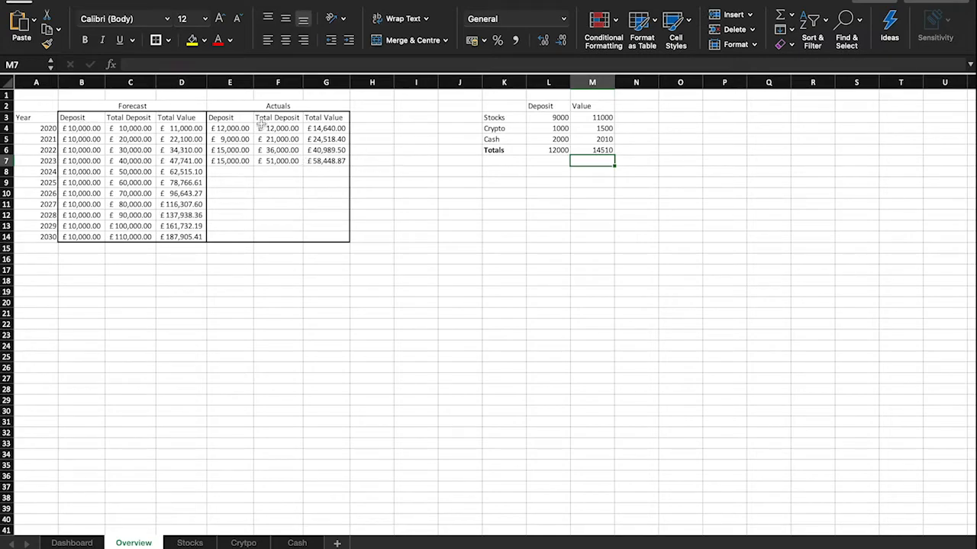
# Add the note "Input manually" in cell F1 above the Actuals heading
pyautogui.click(286, 98)
pyautogui.write('Input manually')
pyautogui.press('Tab')
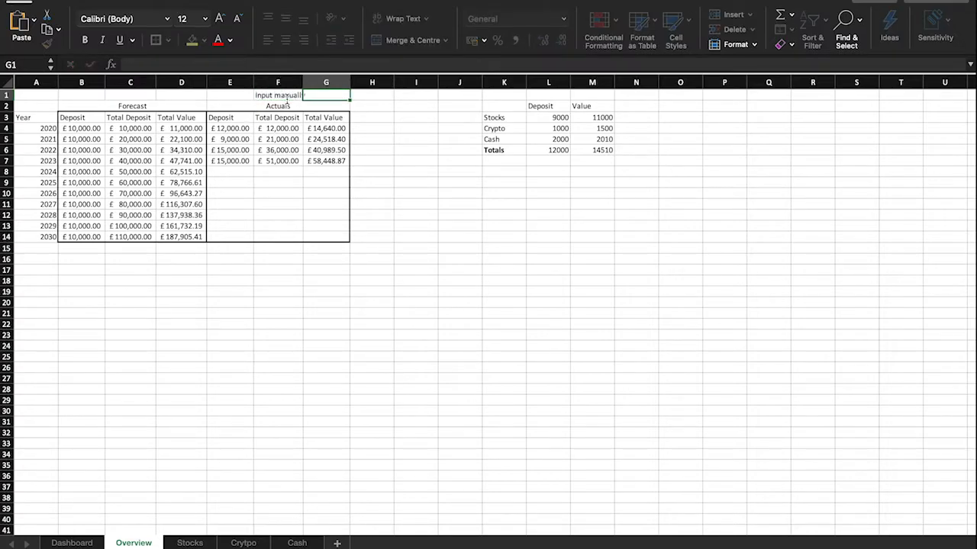
# Copy the "Input manually" label from F1 to G1 and clear the 2021–2023 actuals in E5:G7
pyautogui.click(277, 97)
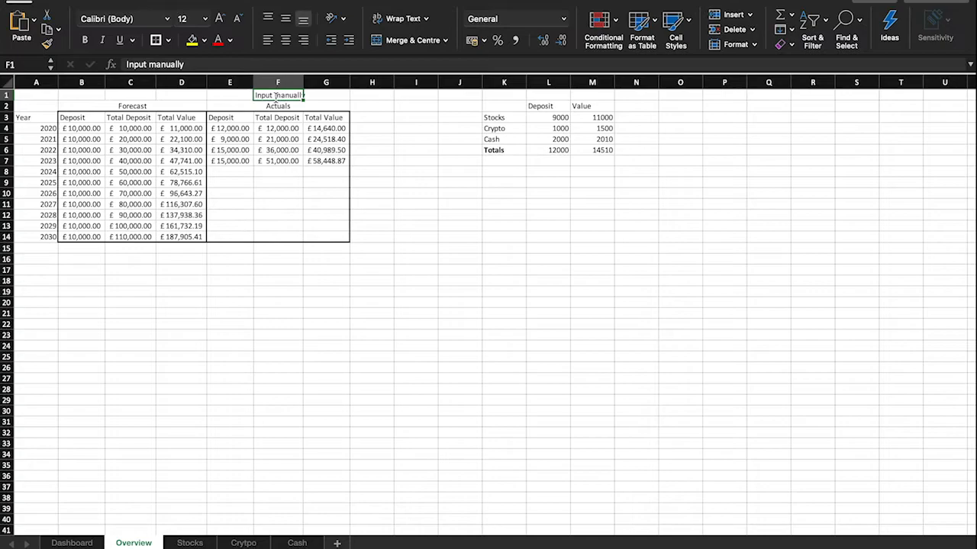
pyautogui.hotkey('ctrl', 'c')
pyautogui.click(314, 95)
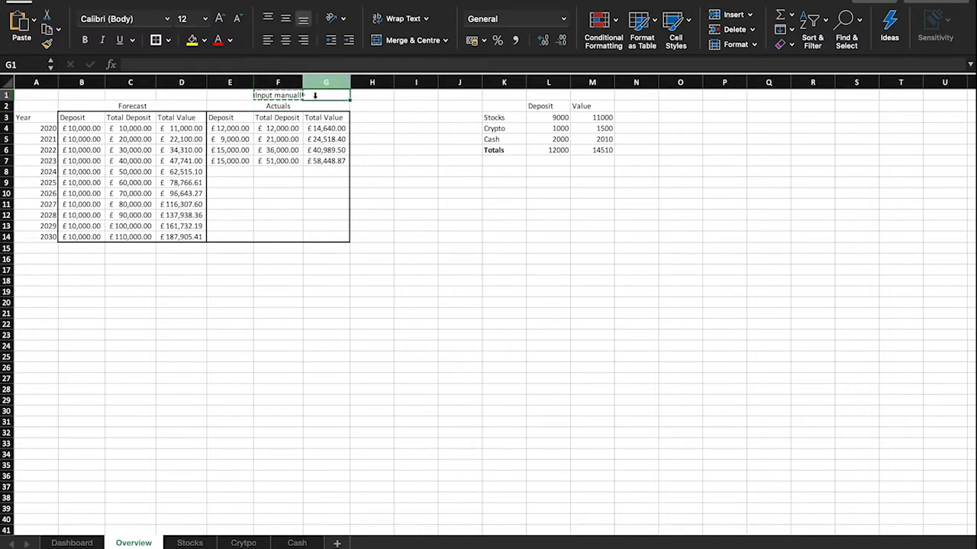
pyautogui.hotkey('ctrl', 'v')
pyautogui.moveTo(238, 140); pyautogui.dragTo(320, 158)
pyautogui.press('Delete')
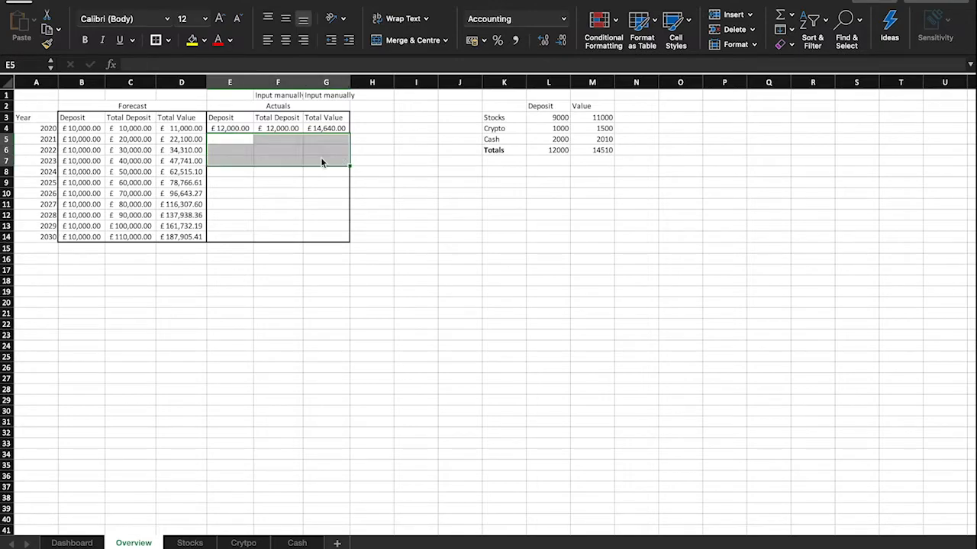
# Enter the 2020 actuals as fixed numbers: Total Deposit 12000 in F4 and Total Value 14510 in G4
pyautogui.click(268, 129)
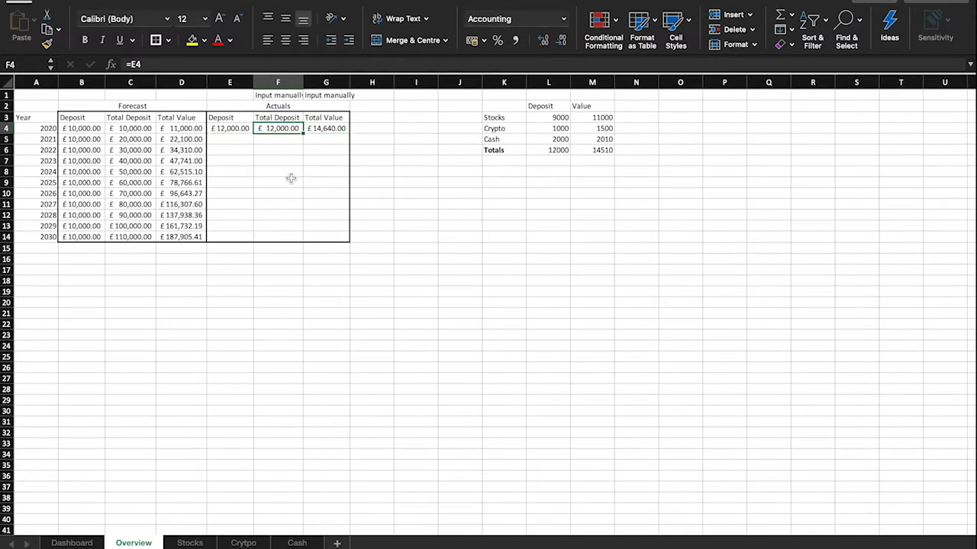
pyautogui.write('12000')
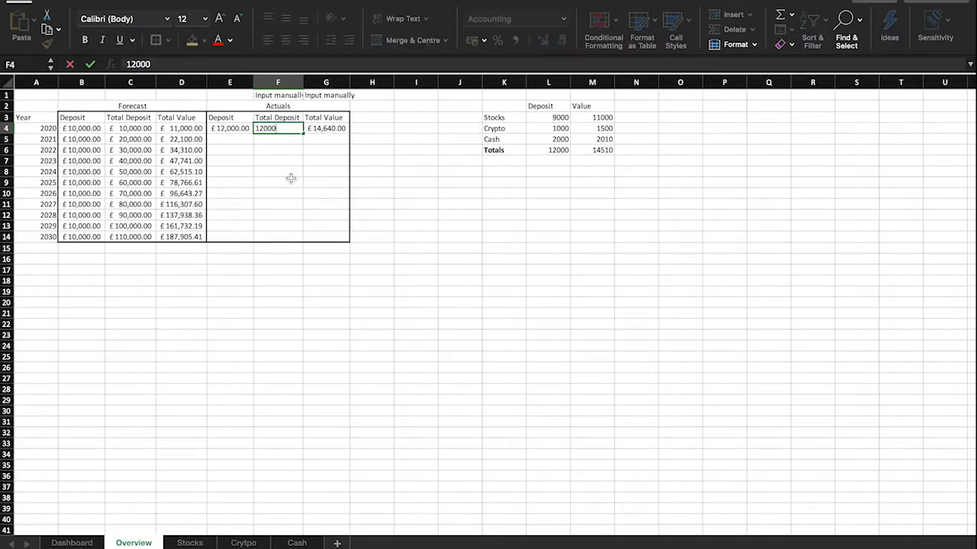
pyautogui.press('Return')
pyautogui.press('Up')
pyautogui.press('Right')
pyautogui.write('14510')
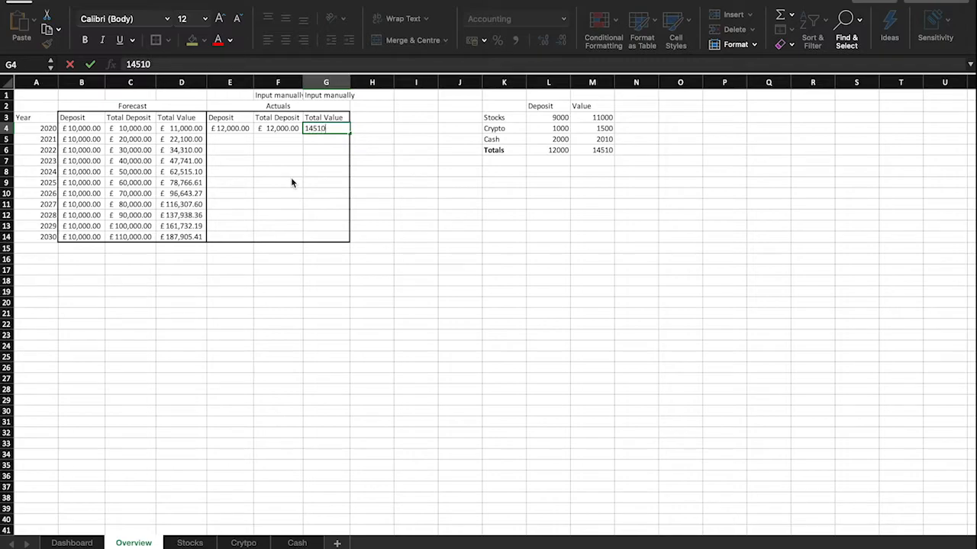
pyautogui.press('Return')
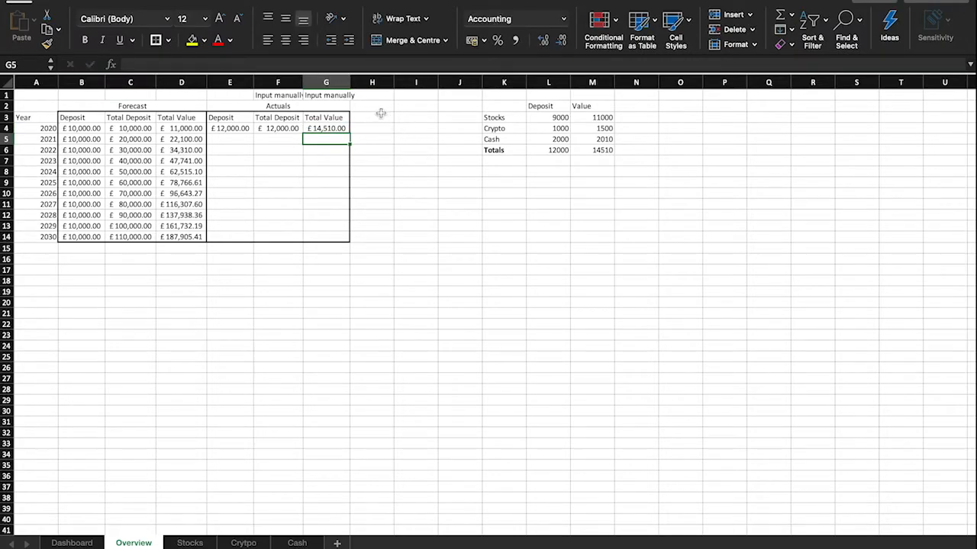
# Add the heading "Profit/ Loss" in H2 with the subheadings "£" in H3 and "%" in I3
pyautogui.click(379, 112)
pyautogui.write('Profit')
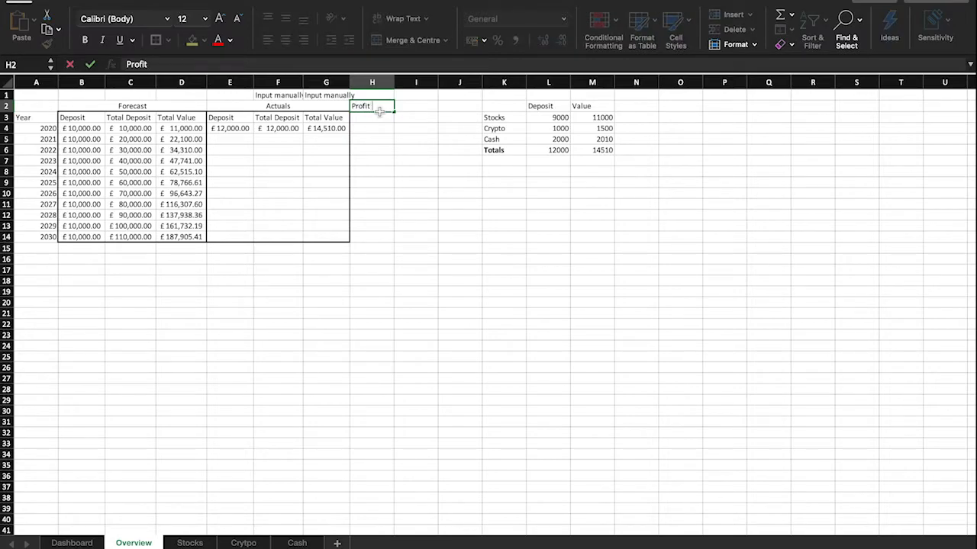
pyautogui.write('/ Losss')
pyautogui.press('Return')
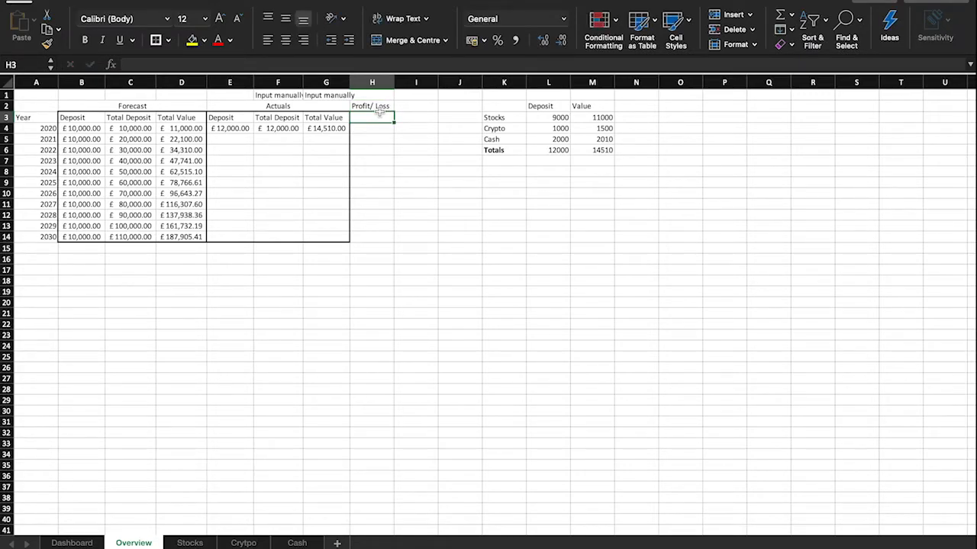
pyautogui.write('£')
pyautogui.press('Tab')
pyautogui.write('%')
pyautogui.press('Return')
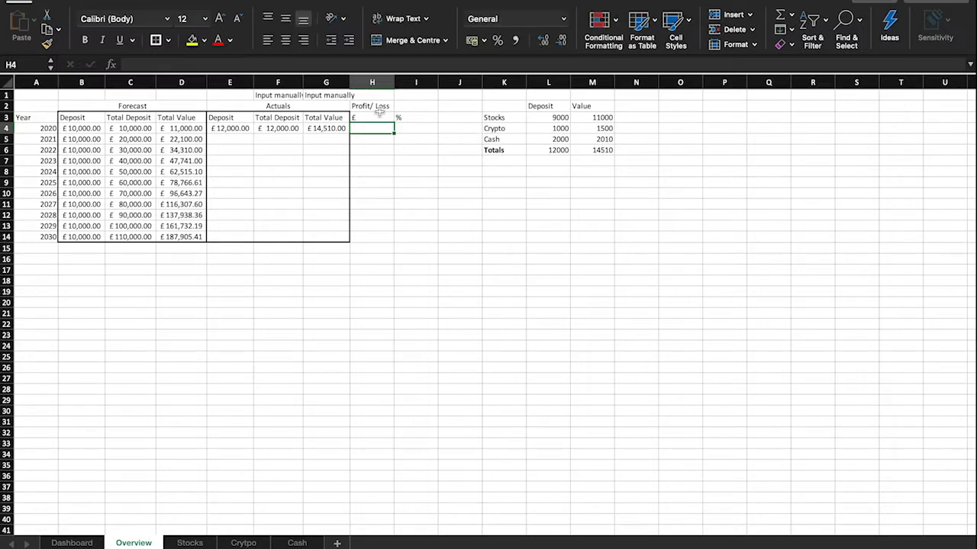
# Calculate the 2020 profit in H4 as total value minus total deposit with =G4-F4
pyautogui.write('=')
pyautogui.click(336, 128)
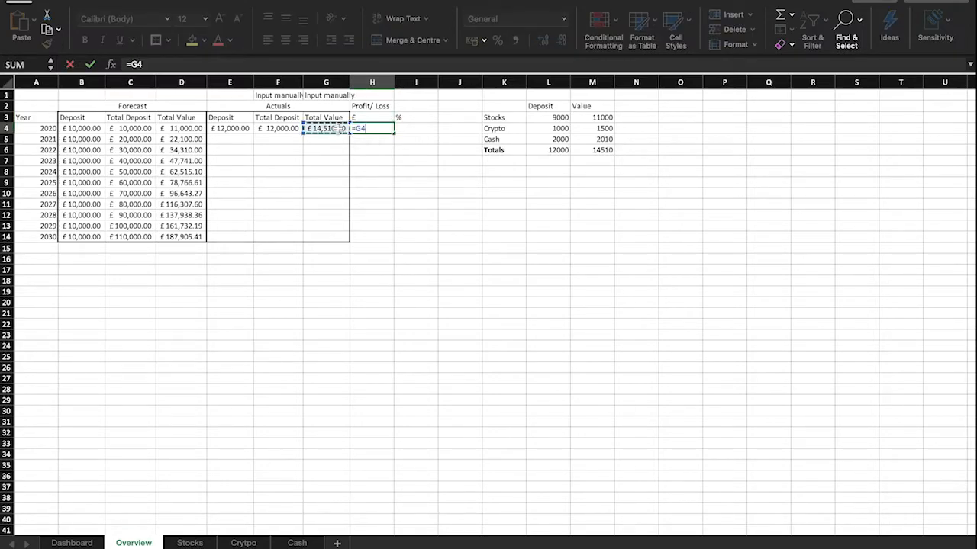
pyautogui.write('-')
pyautogui.click(288, 130)
pyautogui.press('Return')
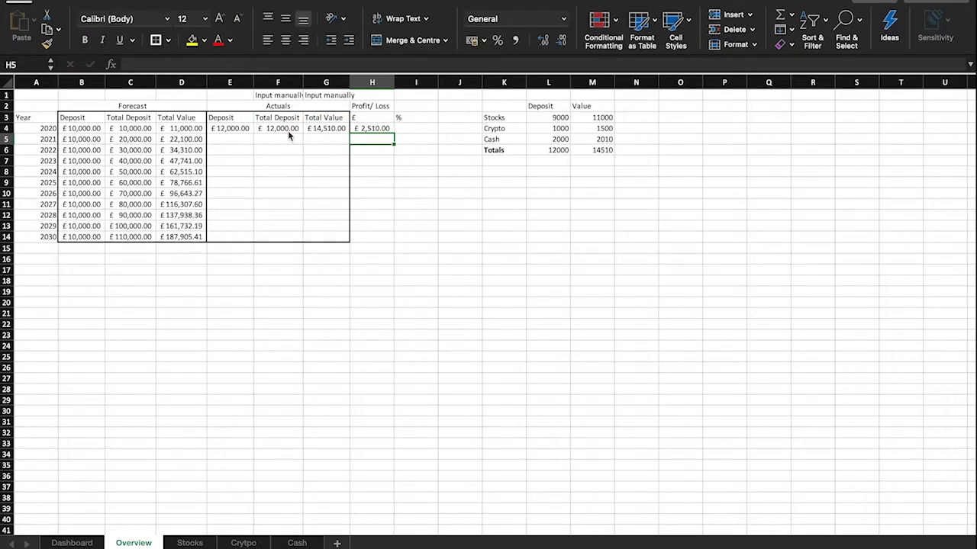
# Calculate the 2020 profit rate in I4 with =H4/F4 and format the cell as a percentage
pyautogui.click(412, 129)
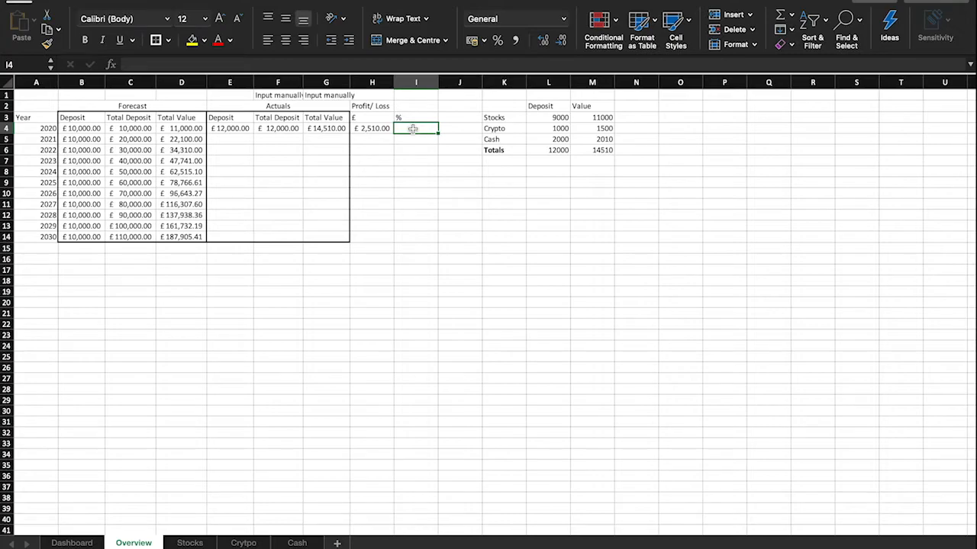
pyautogui.write('=')
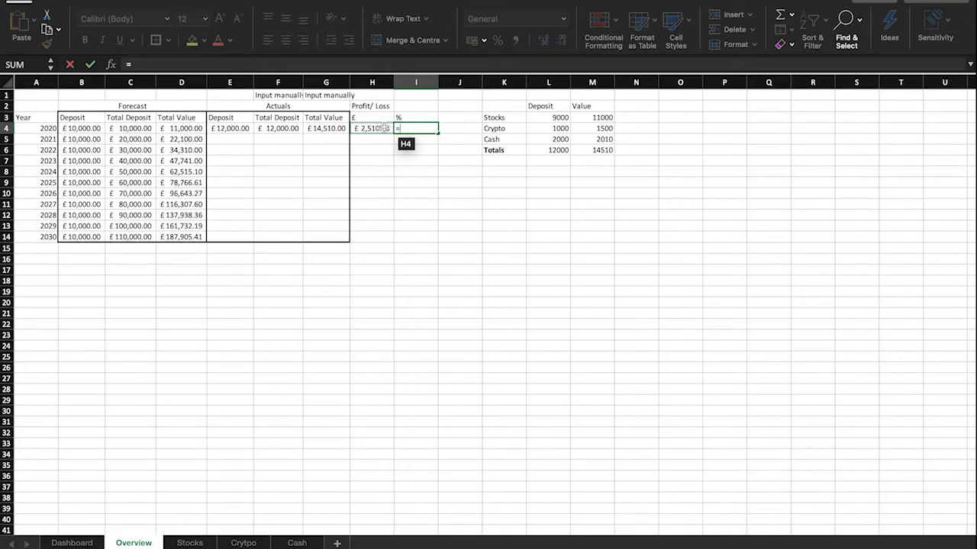
pyautogui.click(385, 128)
pyautogui.write('/')
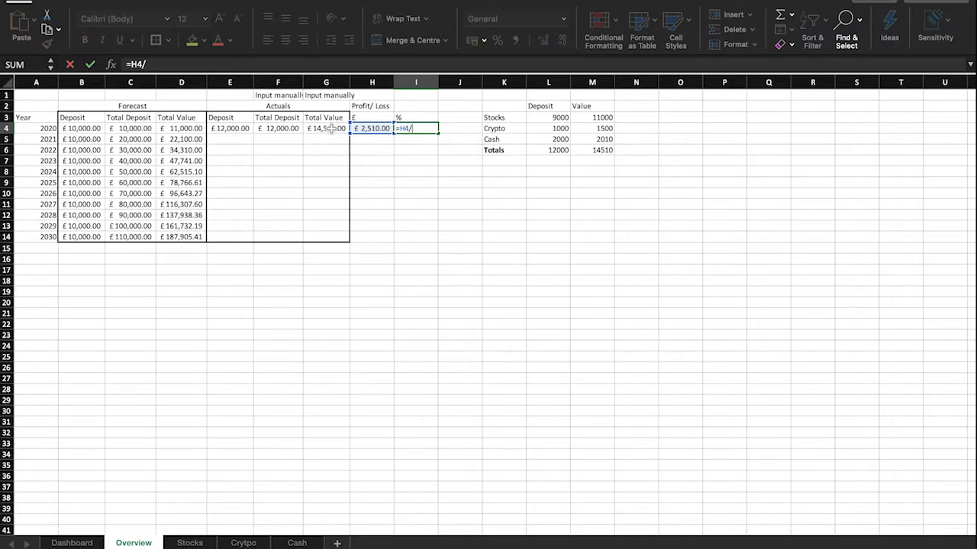
pyautogui.click(299, 129)
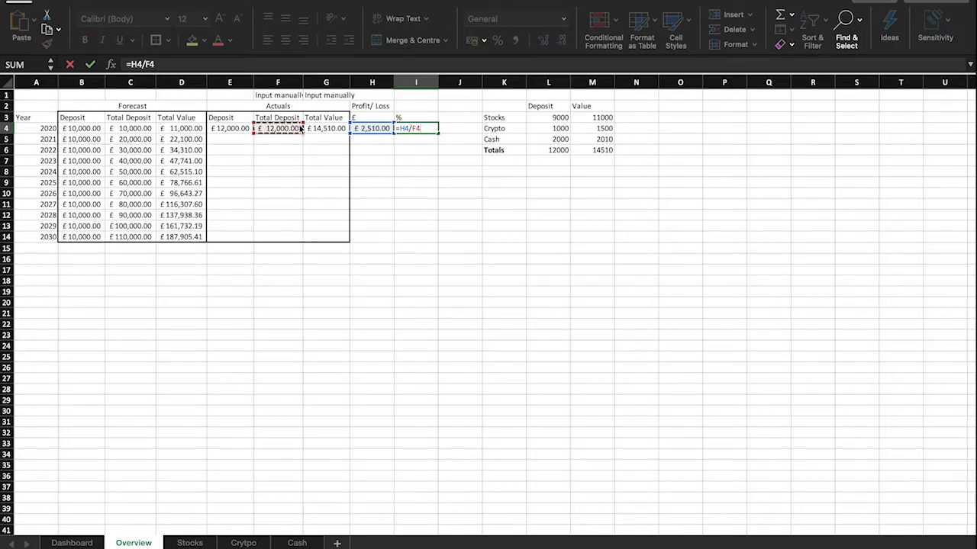
pyautogui.press('Return')
pyautogui.click(427, 129)
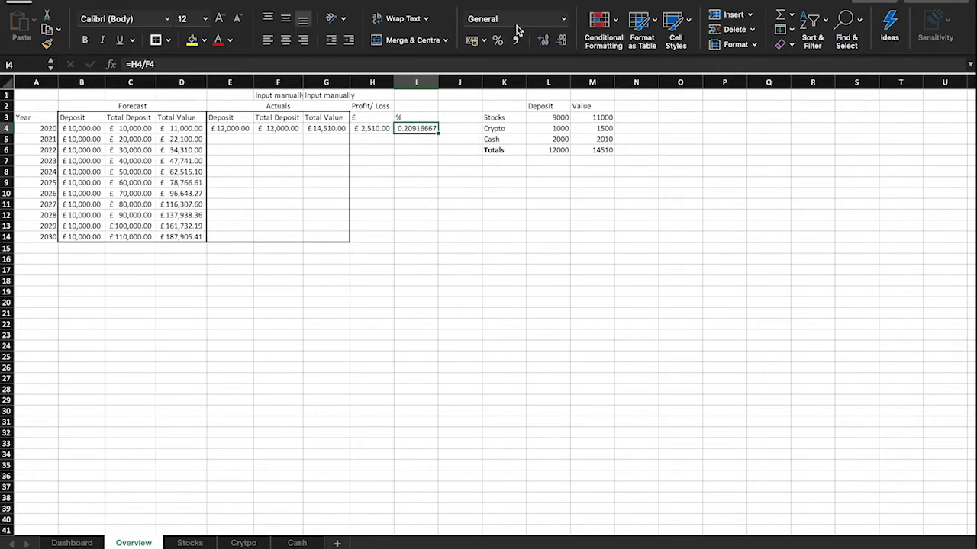
pyautogui.click(497, 40)
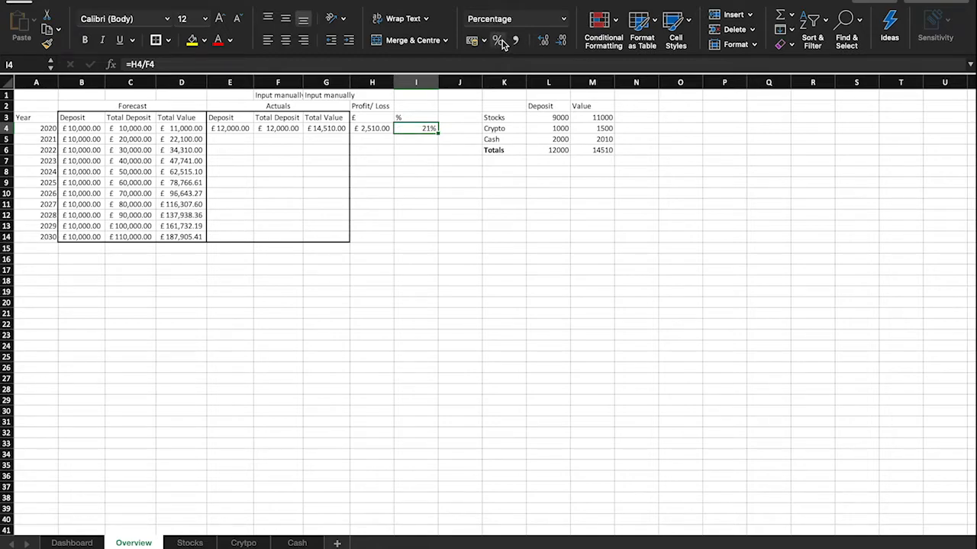
pyautogui.click(374, 180)
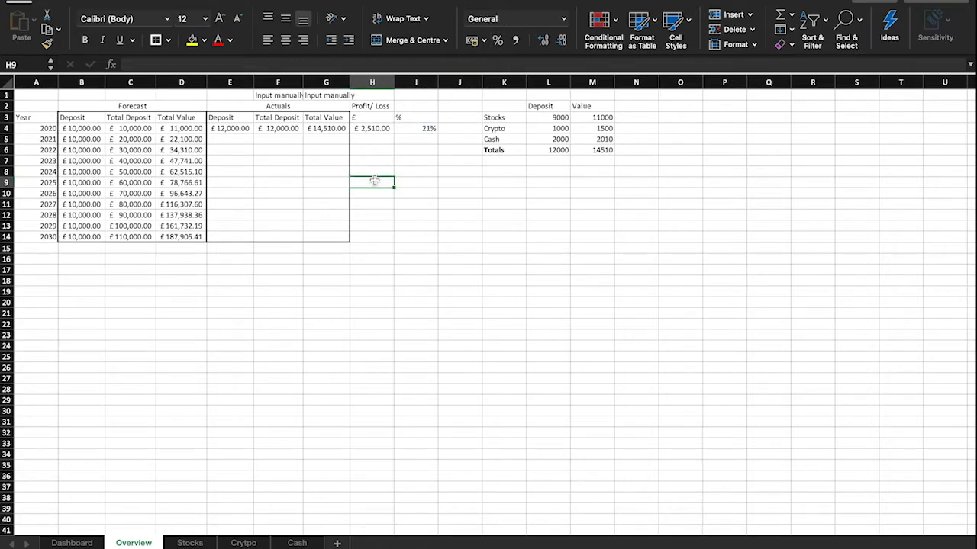
# On the Stocks sheet, enter 18000 total deposits and 21000 total value for 2021
pyautogui.click(190, 543)
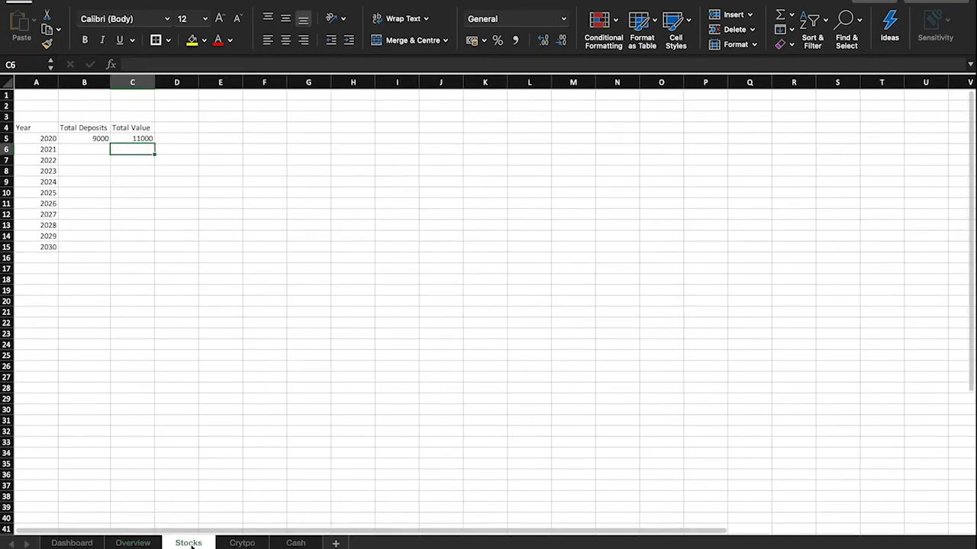
pyautogui.click(78, 150)
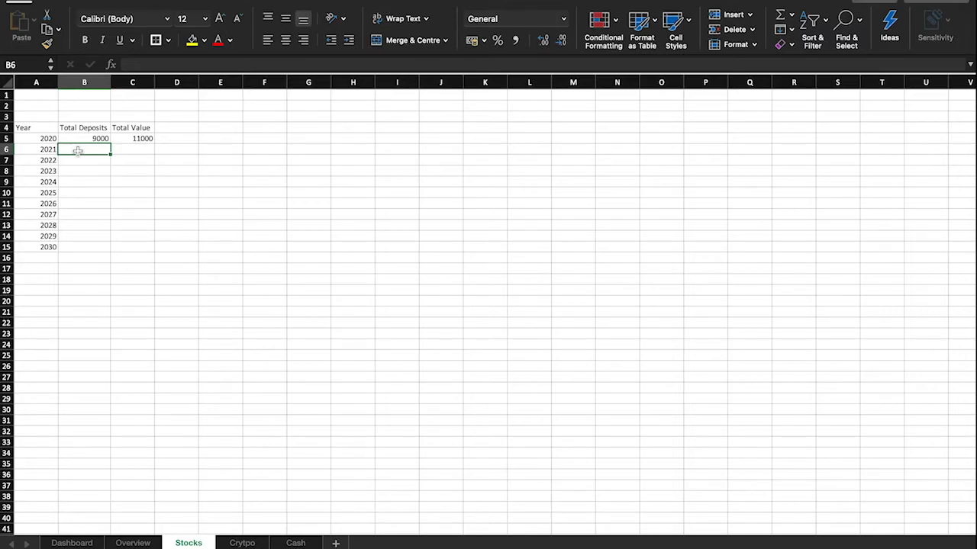
pyautogui.write('18000')
pyautogui.press('Return')
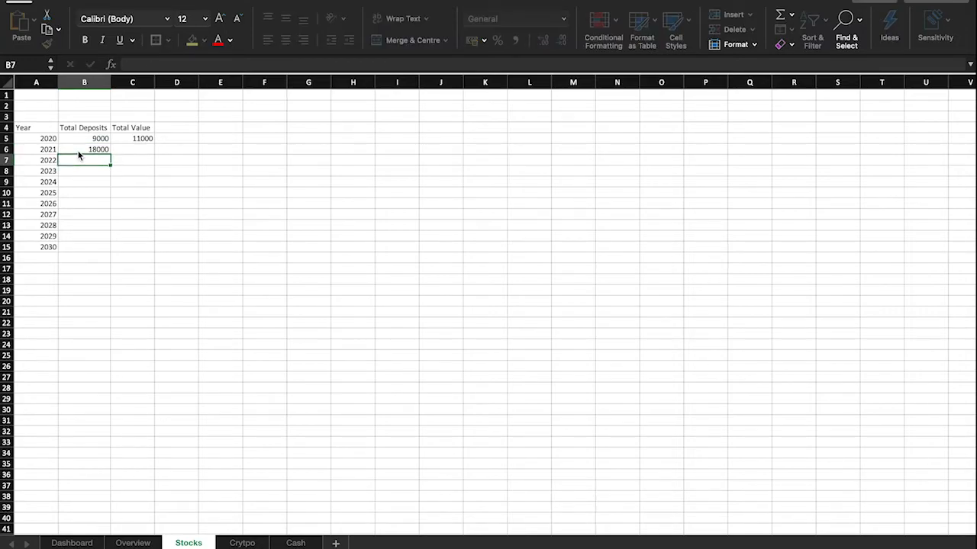
pyautogui.press('Right')
pyautogui.press('Up')
pyautogui.press('Down')
pyautogui.press('Up')
pyautogui.write('2100')
pyautogui.press('Return')
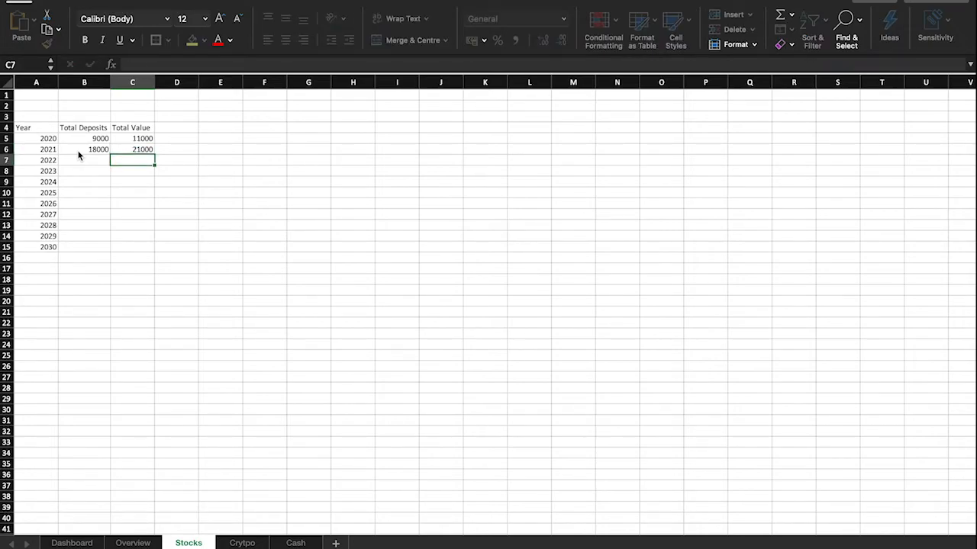
# On the Crytpo sheet, enter a total deposit of 1000 and a total value of 1600 for 2021
pyautogui.click(238, 543)
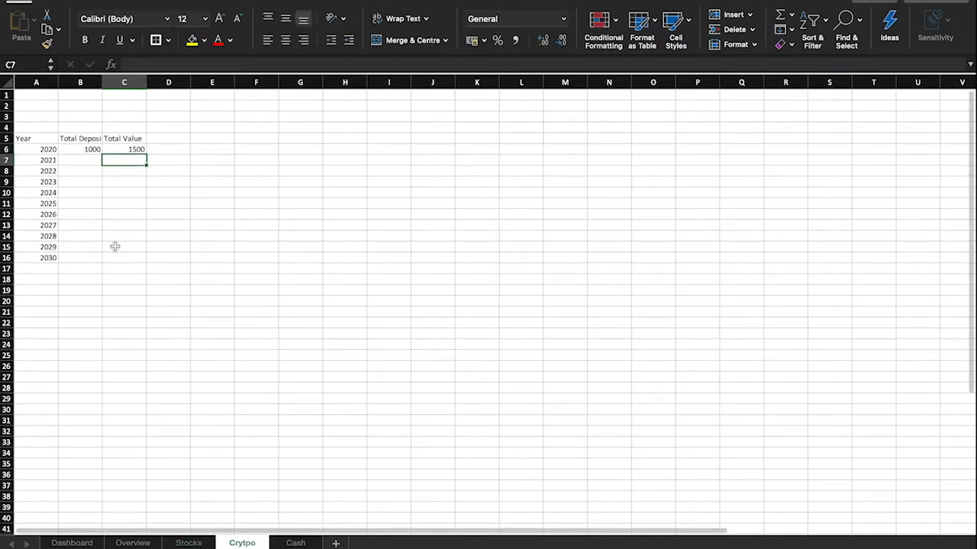
pyautogui.click(74, 157)
pyautogui.write('1000')
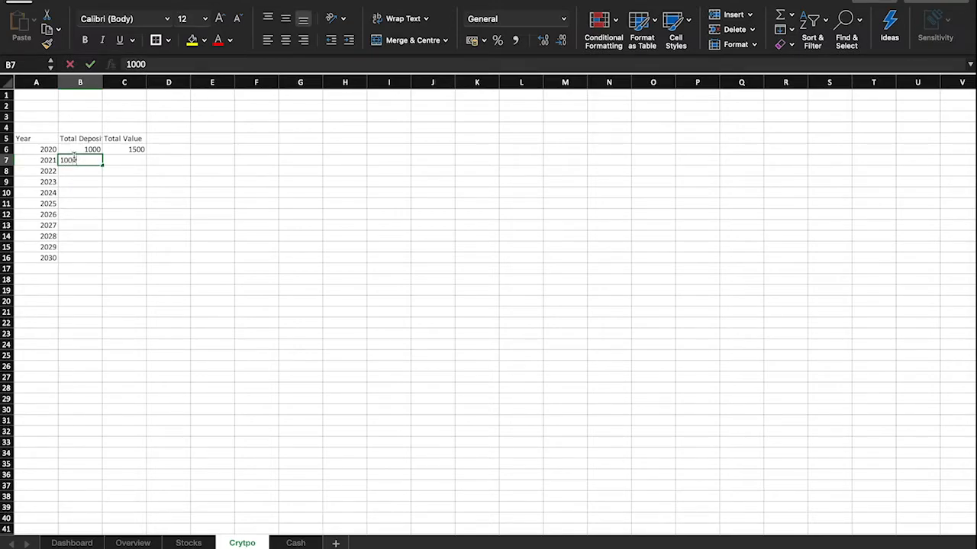
pyautogui.press('Return')
pyautogui.press('Right')
pyautogui.press('Up')
pyautogui.write('1')
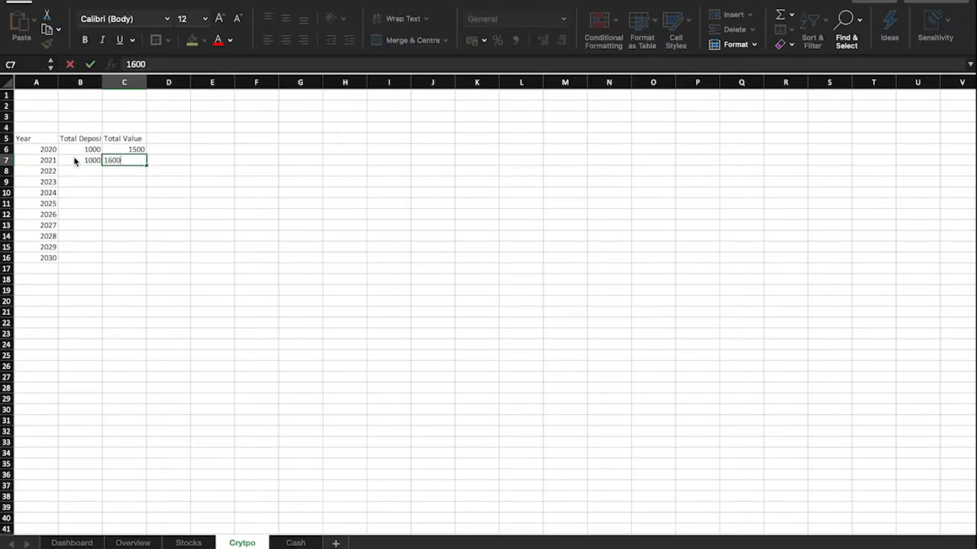
pyautogui.write('600')
pyautogui.press('Return')
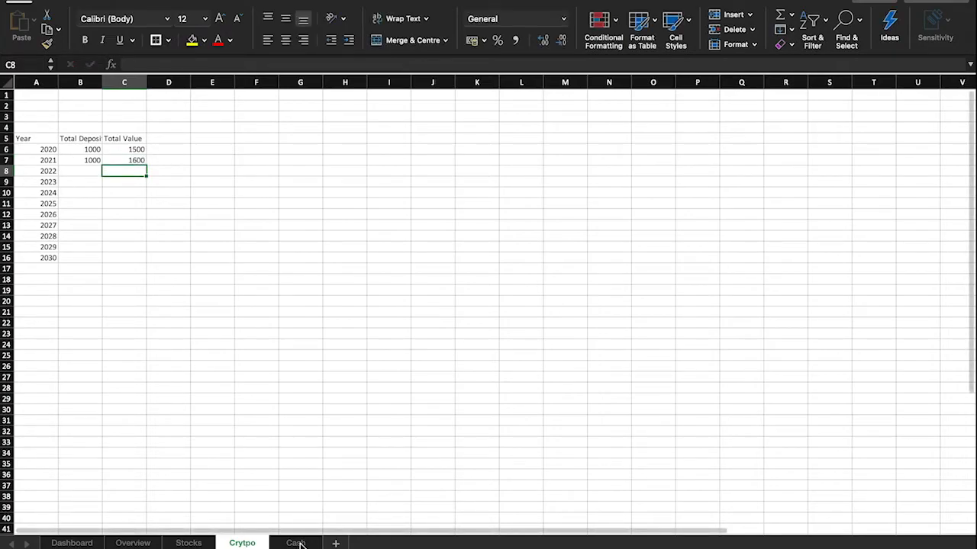
# On the Cash sheet, enter a total deposit of 2000 and a total value of 2020 for 2021
pyautogui.click(298, 543)
pyautogui.click(90, 151)
pyautogui.write('2000')
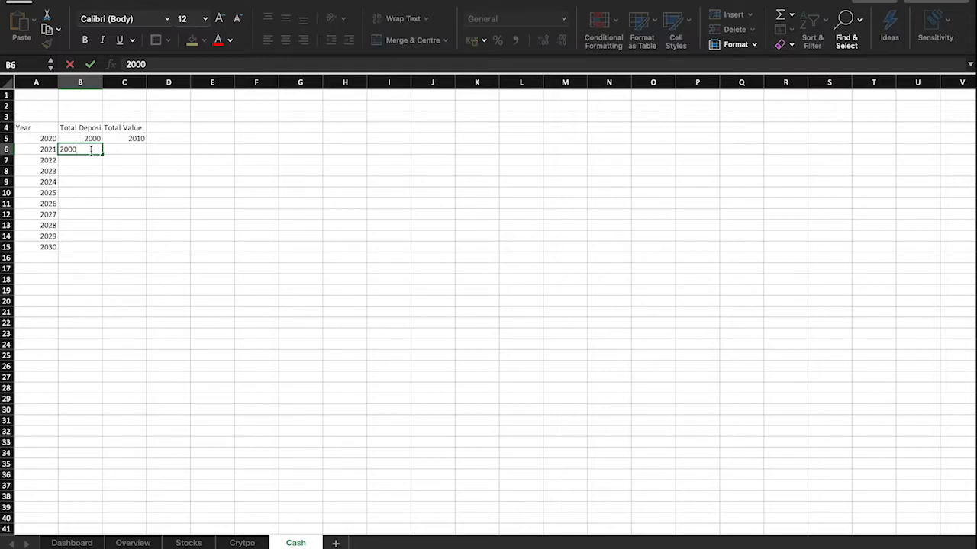
pyautogui.press('Return')
pyautogui.press('Right')
pyautogui.press('Up')
pyautogui.write('20201')
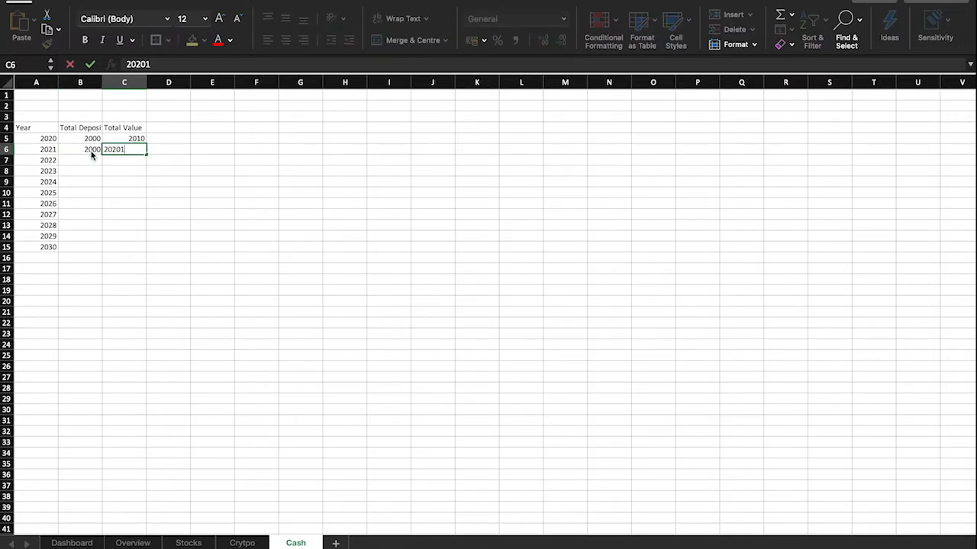
pyautogui.press('BackSpace')
pyautogui.press('Return')
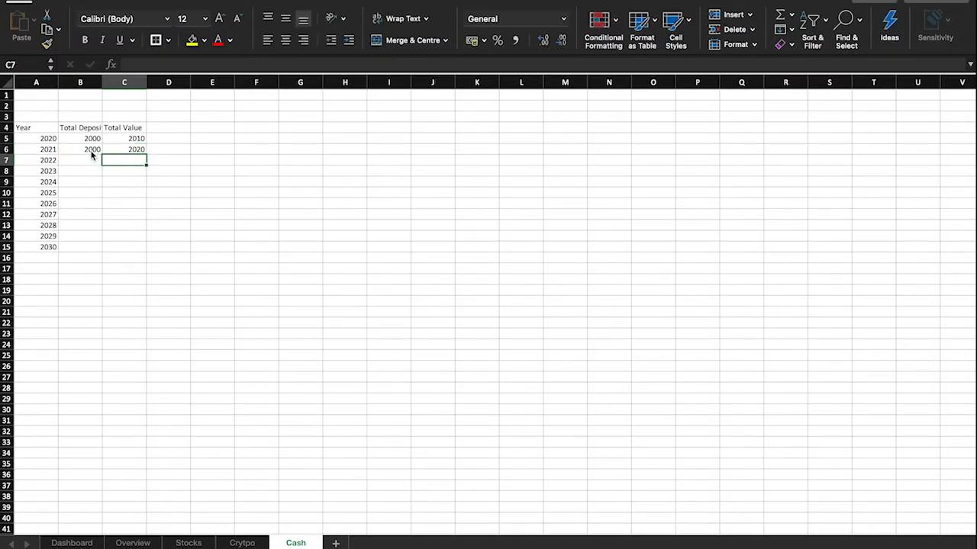
# On the Overview sheet, link the Stocks deposit to Stocks!B6 and the Crypto deposit to Crytpo!B7, and edit the Cash deposit's row reference
pyautogui.click(136, 542)
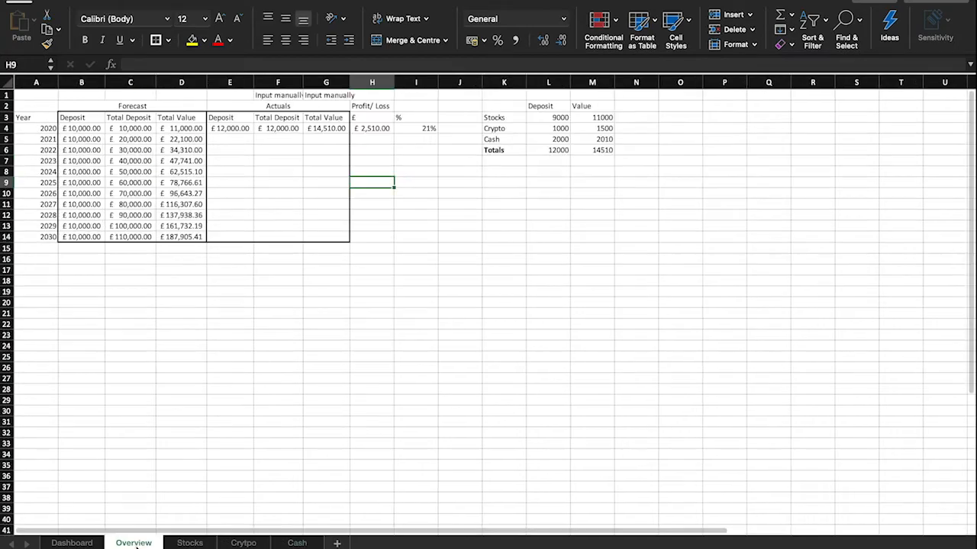
pyautogui.click(559, 119)
pyautogui.click(189, 65)
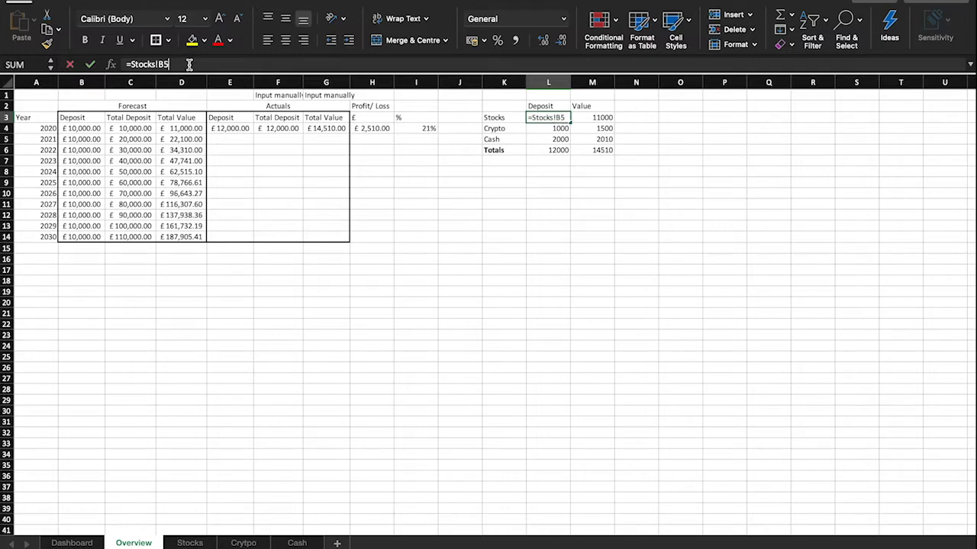
pyautogui.press('BackSpace')
pyautogui.press('Return')
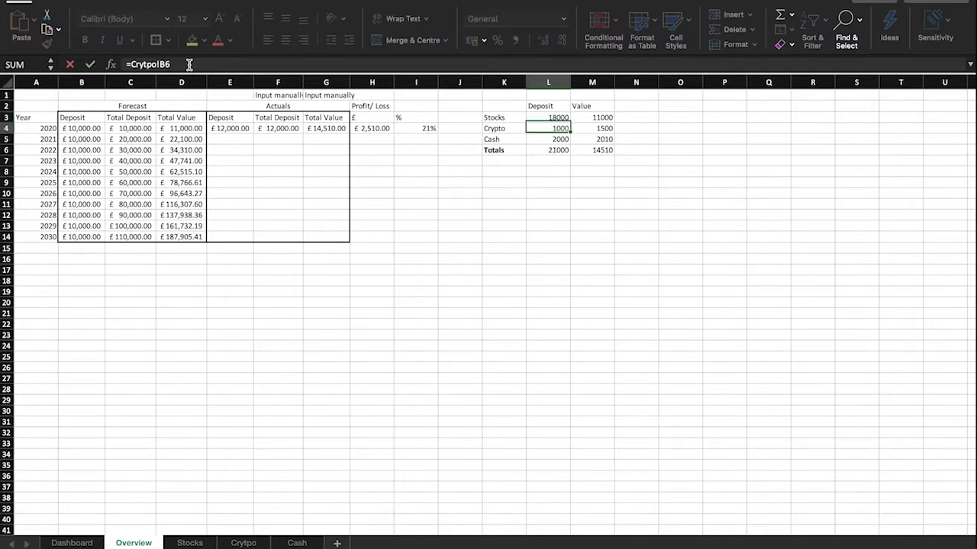
pyautogui.click(189, 64)
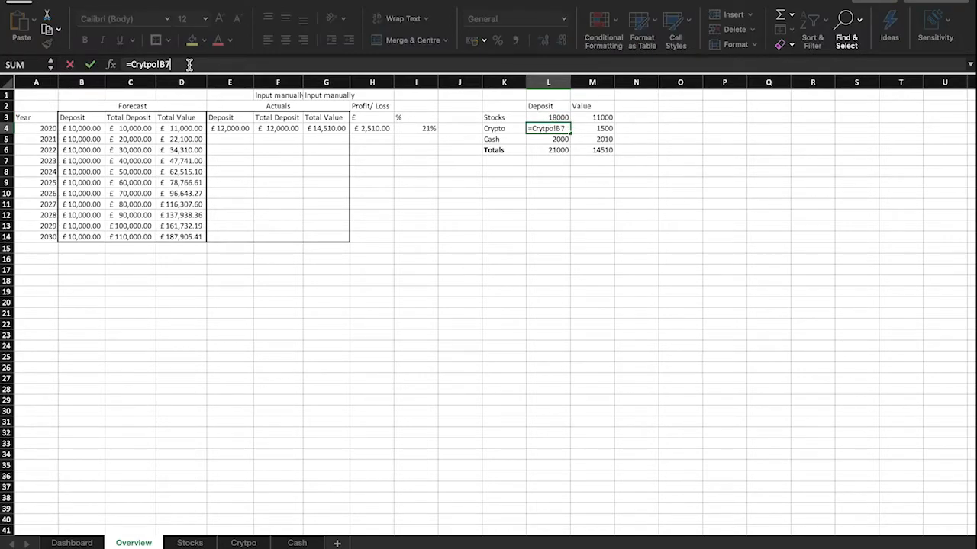
pyautogui.press('Return')
pyautogui.click(189, 65)
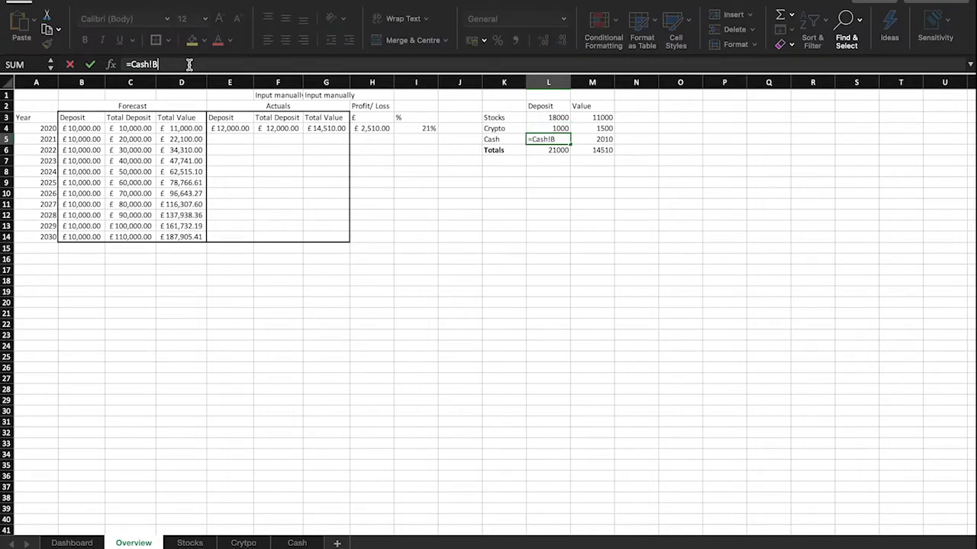
pyautogui.press('Return')
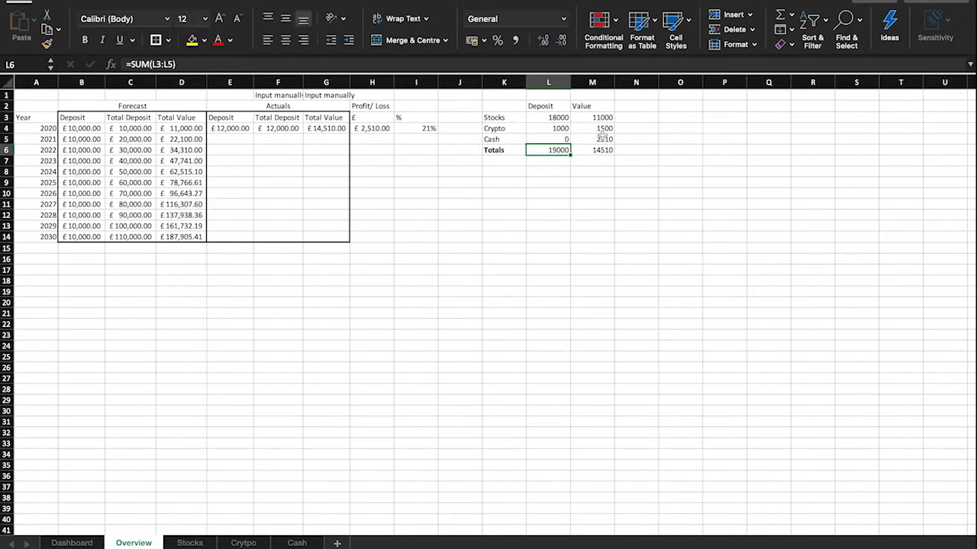
# Update the Stocks, Crypto and Cash values in M3:M5 to the 2021 figures with =Stocks!C6, =Crytpo!C7 and =Cash!C6
pyautogui.click(592, 120)
pyautogui.click(270, 66)
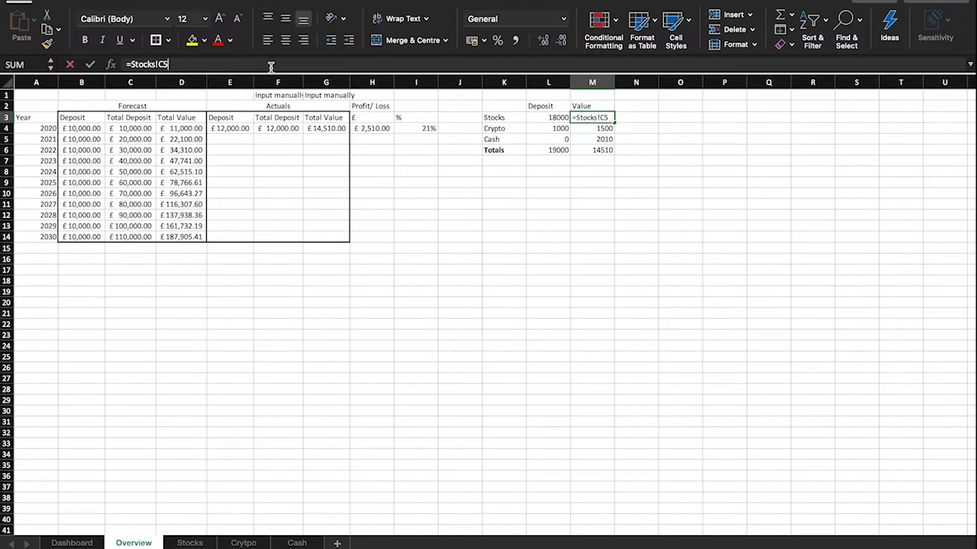
pyautogui.press('BackSpace')
pyautogui.write('6')
pyautogui.press('Return')
pyautogui.click(271, 66)
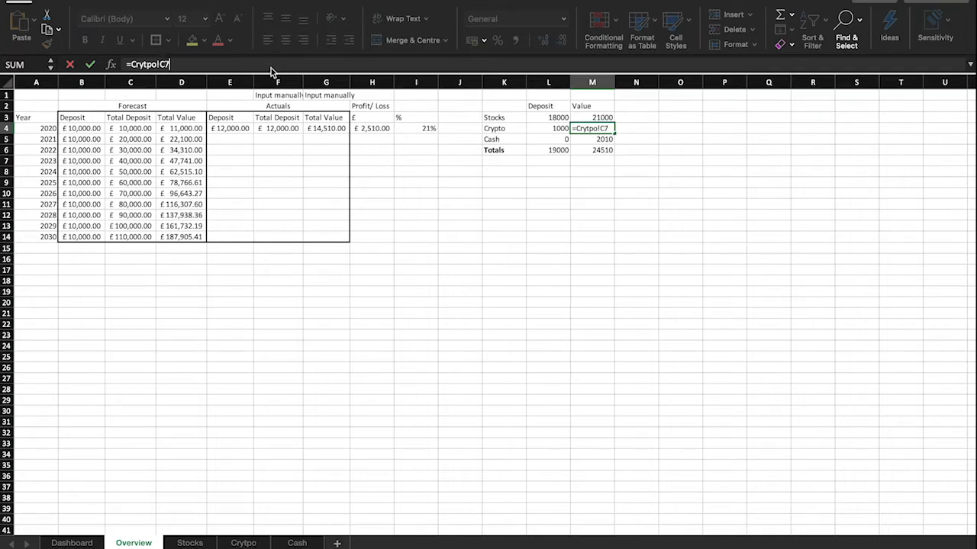
pyautogui.press('Return')
pyautogui.click(271, 66)
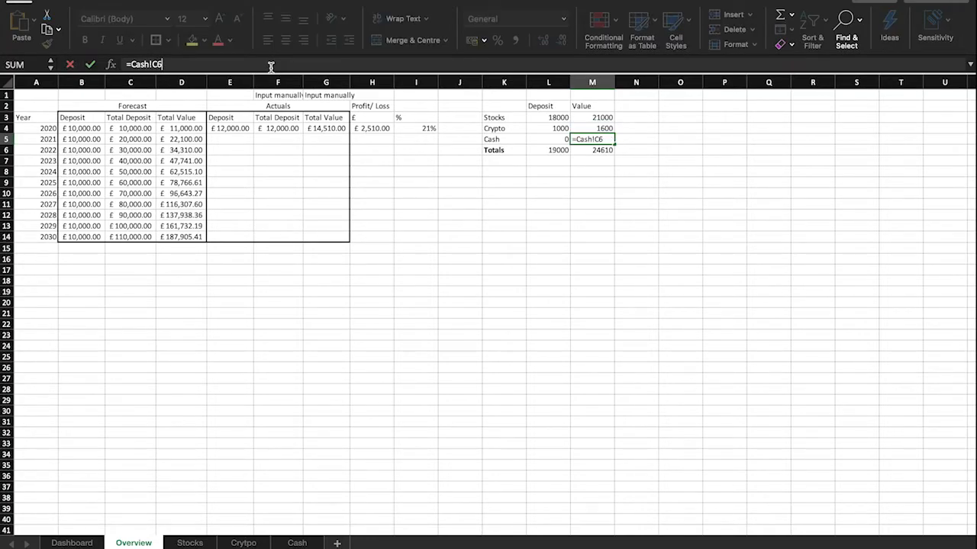
pyautogui.write('6')
pyautogui.press('Return')
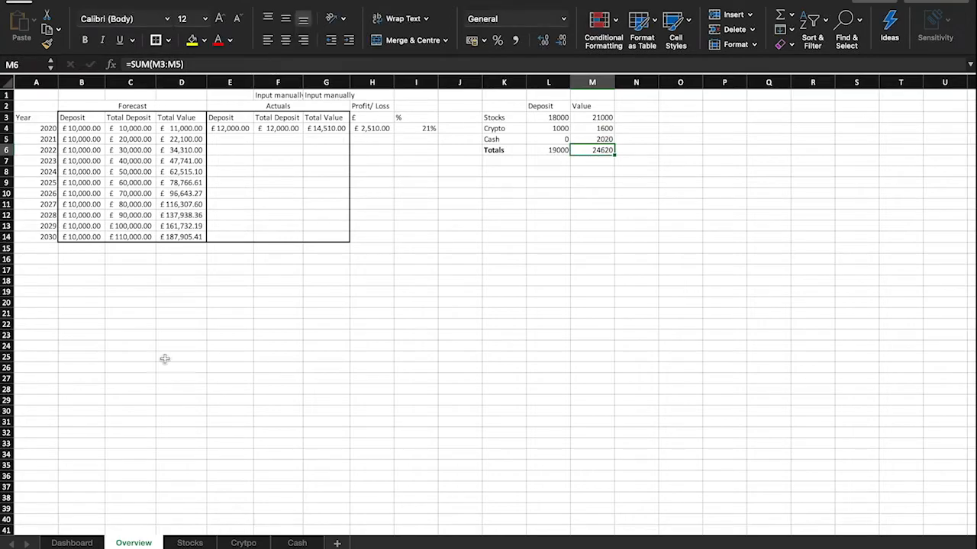
# Check the 2021 deposit's row on the Cash sheet and correct the Overview's Cash deposit formula to =Cash!B6
pyautogui.click(294, 542)
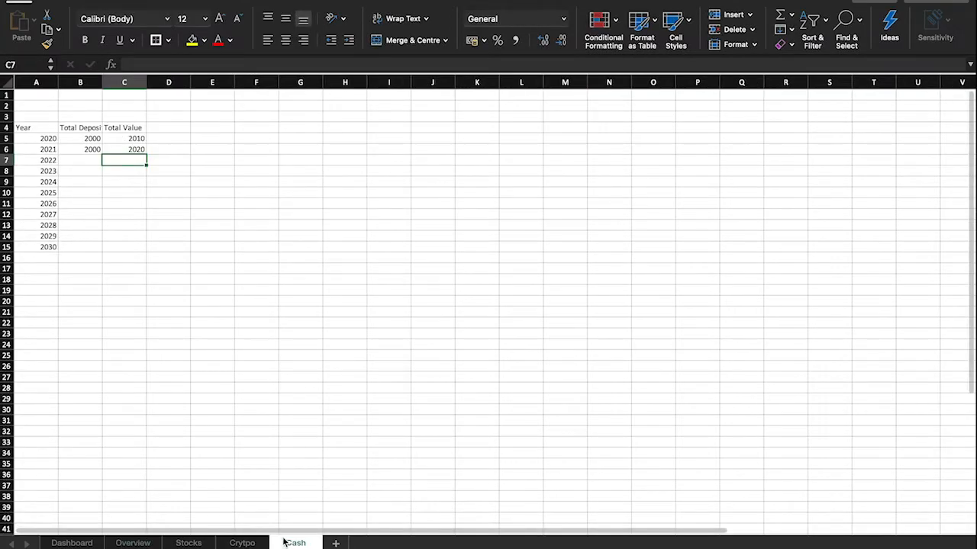
pyautogui.click(84, 150)
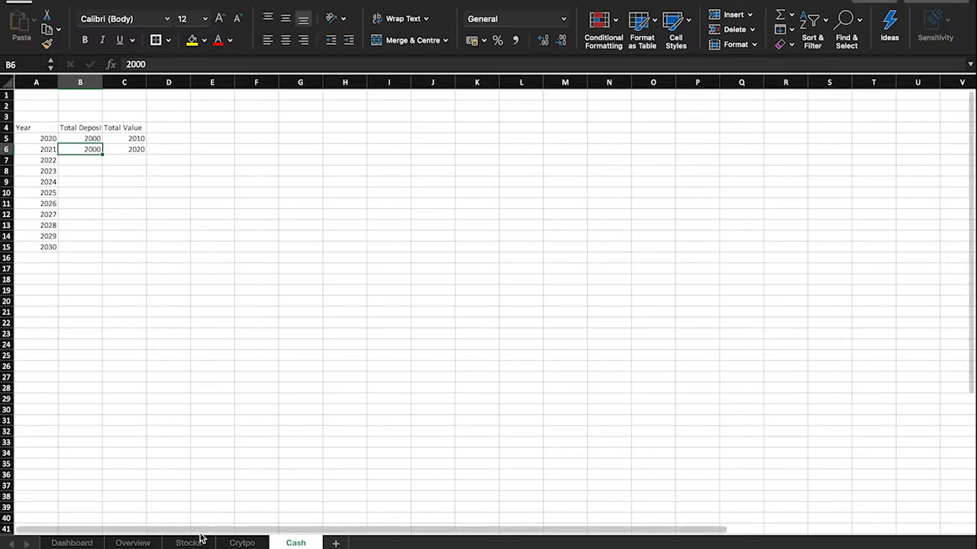
pyautogui.click(239, 542)
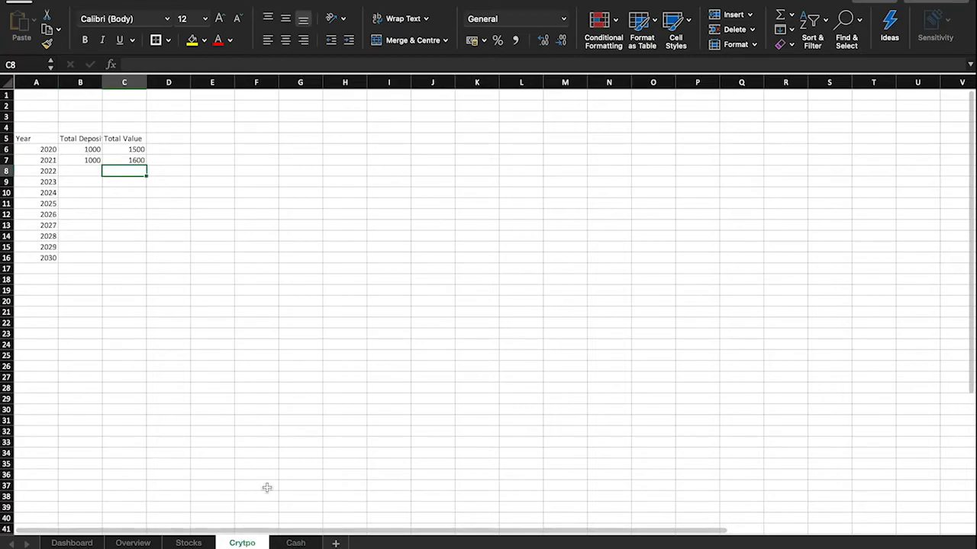
pyautogui.click(133, 542)
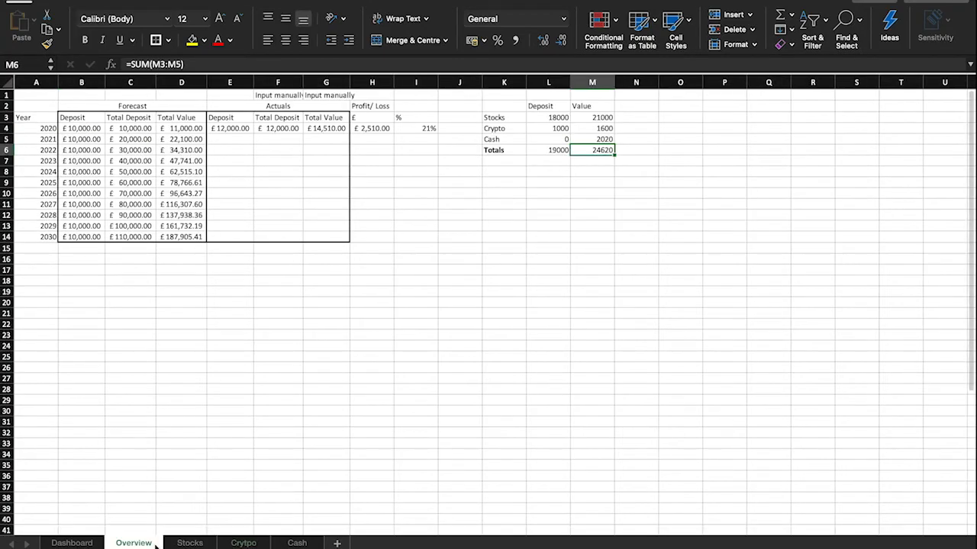
pyautogui.doubleClick(560, 139)
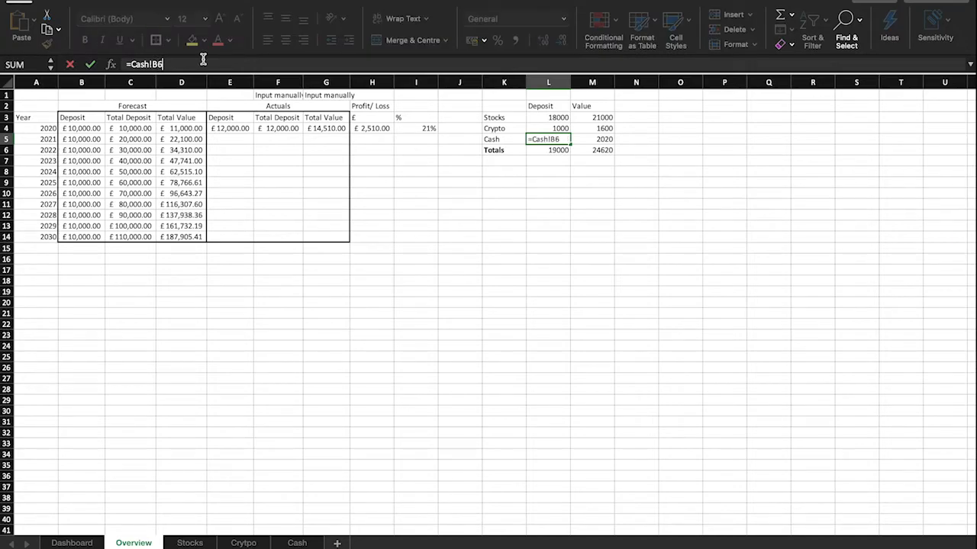
pyautogui.press('Return')
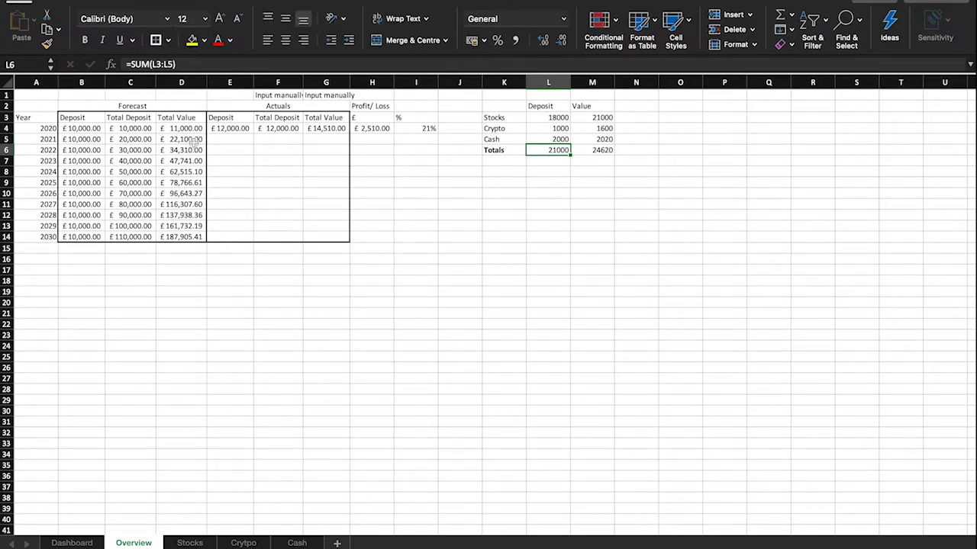
# Enter the 2021 actuals on the Overview sheet: total deposit 21,000 in F5 and total value 24,620 in G5
pyautogui.click(230, 138)
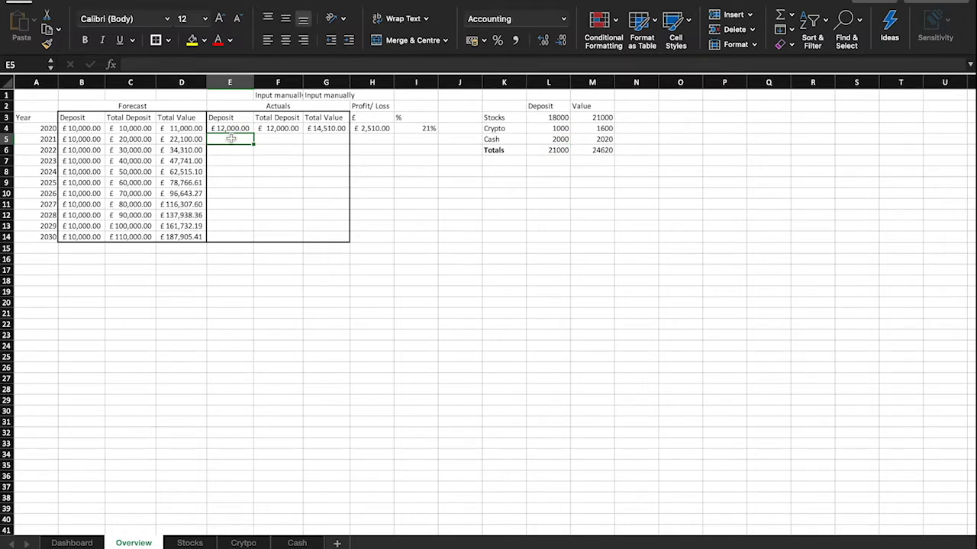
pyautogui.press('Tab')
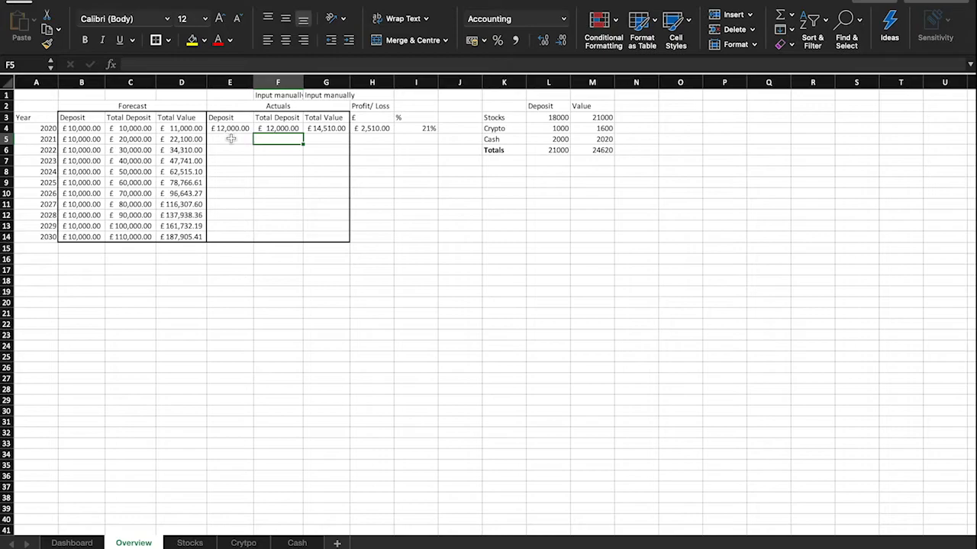
pyautogui.write('21,000')
pyautogui.press('Return')
pyautogui.press('Right')
pyautogui.press('Up')
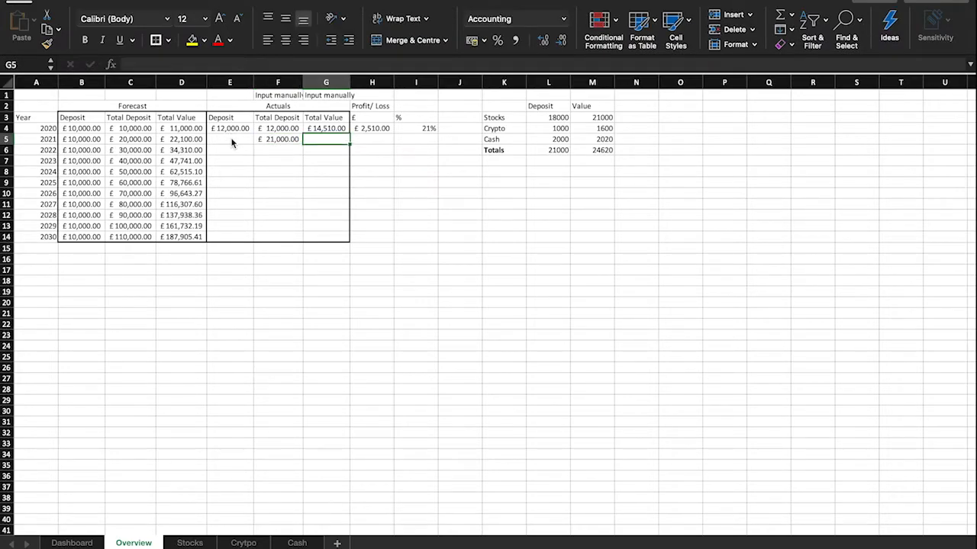
pyautogui.write('24,620')
pyautogui.press('Return')
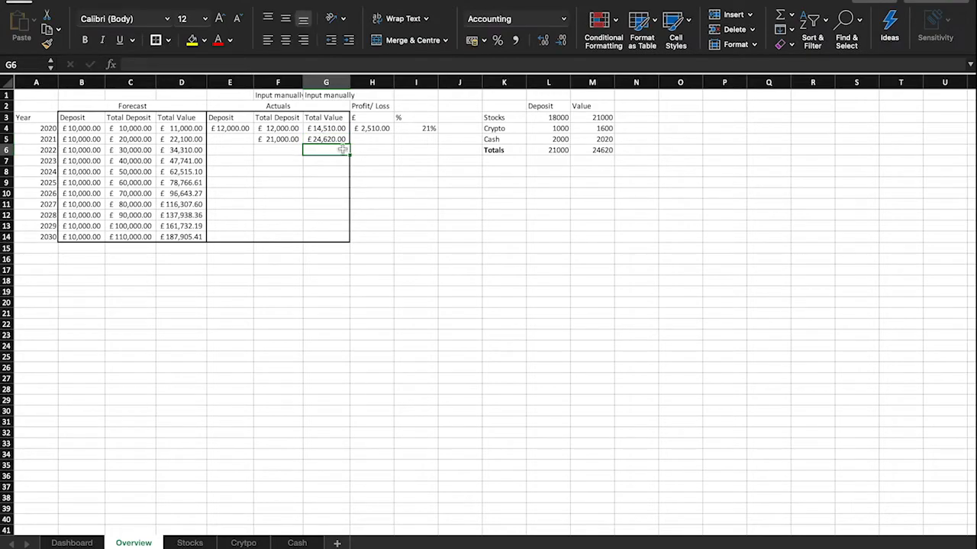
# Copy the 2020 profit/loss amount and percentage formulas in H4:I4 down to the 2021 row
pyautogui.click(389, 131)
pyautogui.moveTo(389, 131)
pyautogui.mouseDown()
pyautogui.moveTo(432, 133)
pyautogui.moveTo(435, 142)
pyautogui.mouseUp()
pyautogui.click(389, 162)
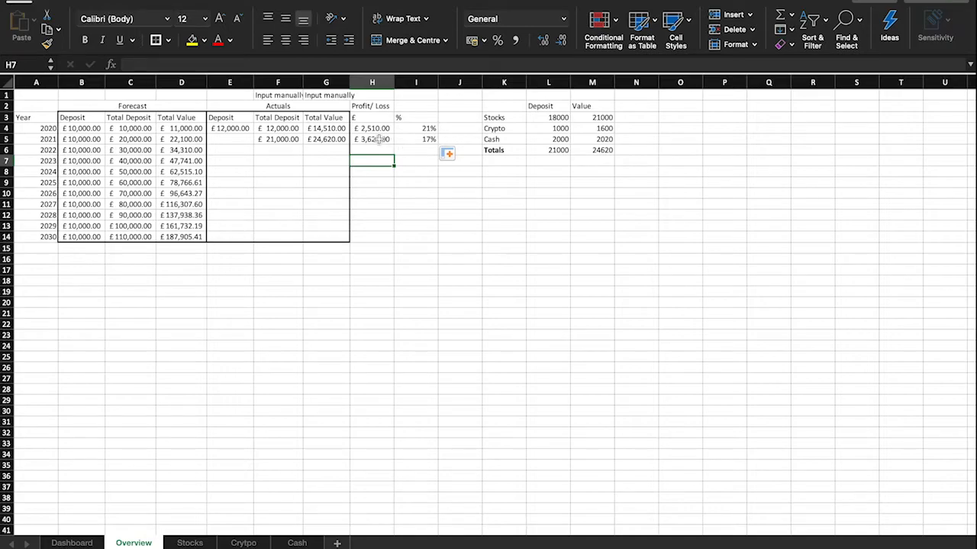
# Calculate the actual 2021 deposit in E5 with =F5-F4
pyautogui.click(230, 140)
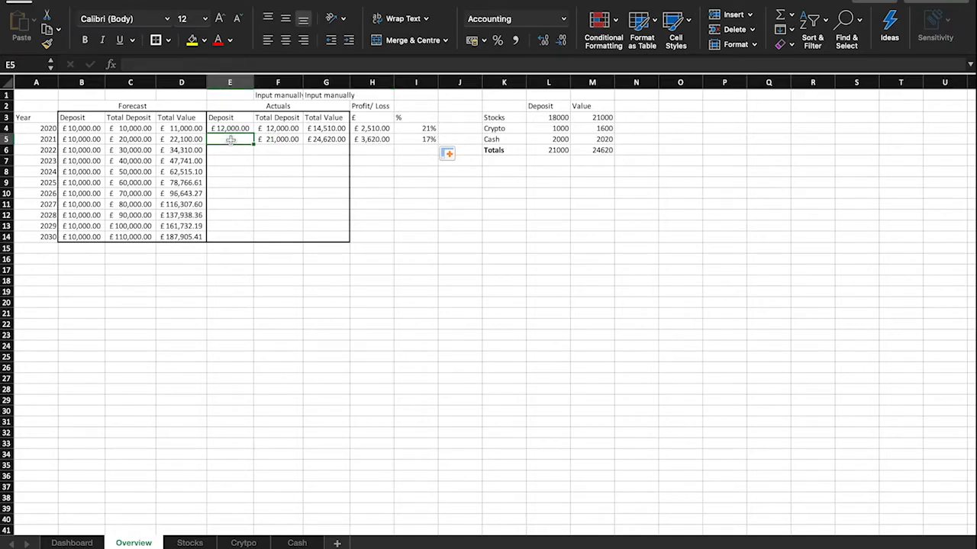
pyautogui.write('=')
pyautogui.click(271, 140)
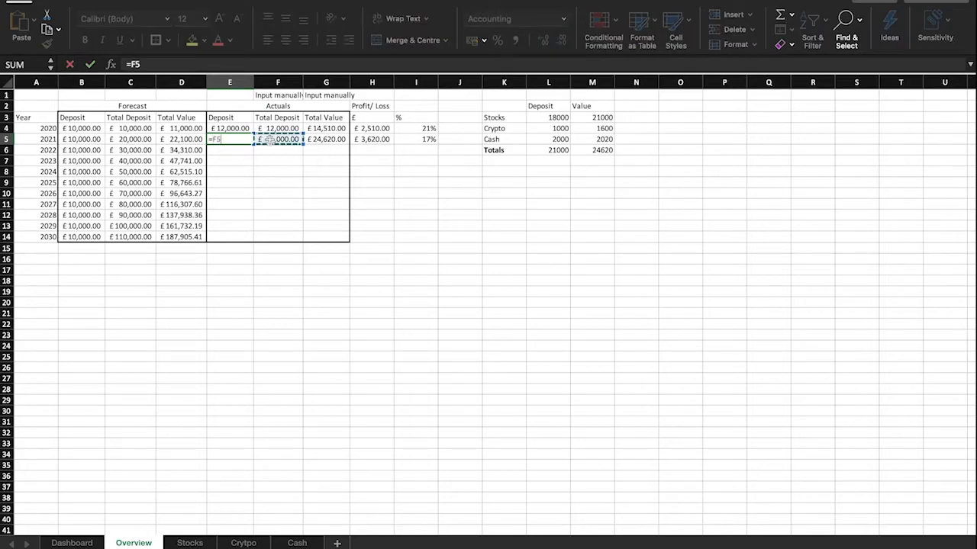
pyautogui.write('-')
pyautogui.click(280, 128)
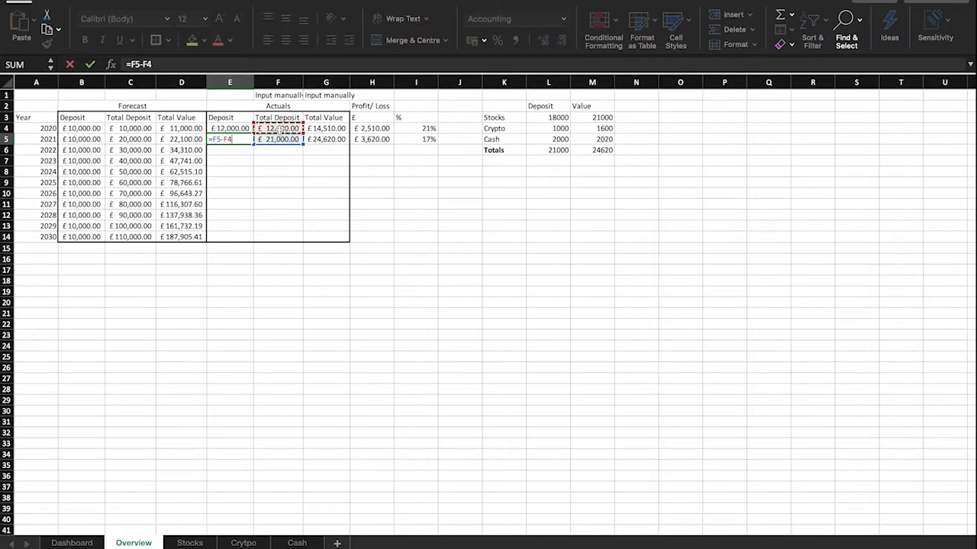
pyautogui.press('Return')
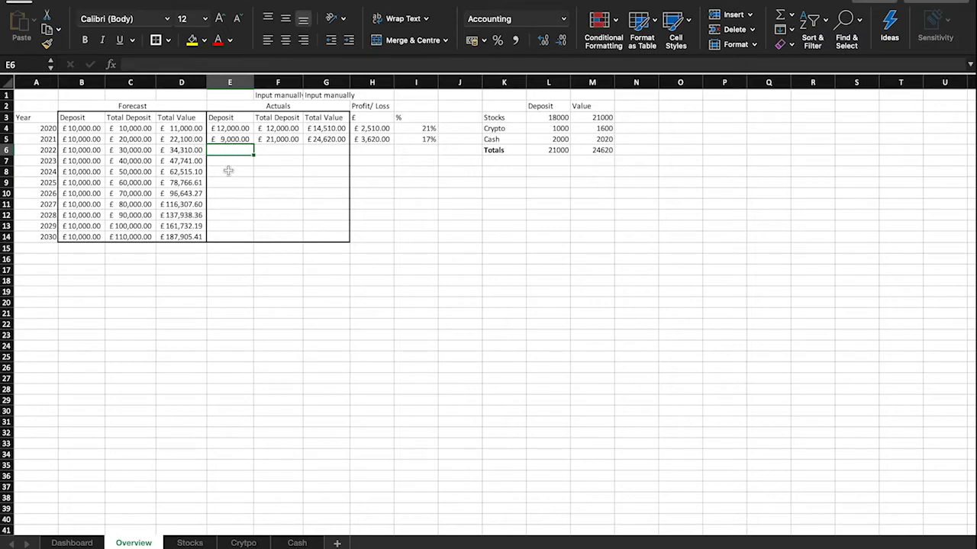
pyautogui.click(88, 141)
pyautogui.click(79, 132)
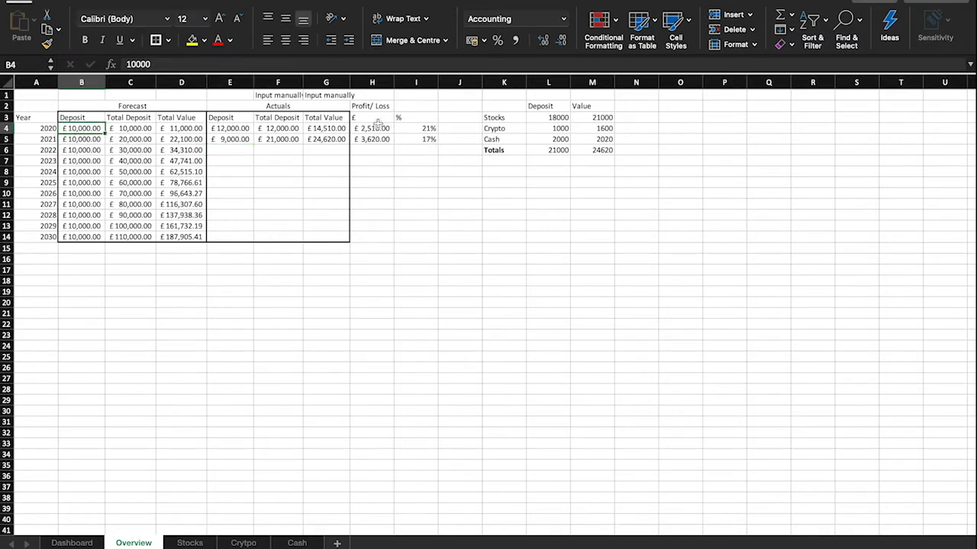
# Apply an outside border around the profit/loss block H3:I14
pyautogui.moveTo(363, 116); pyautogui.dragTo(419, 237)
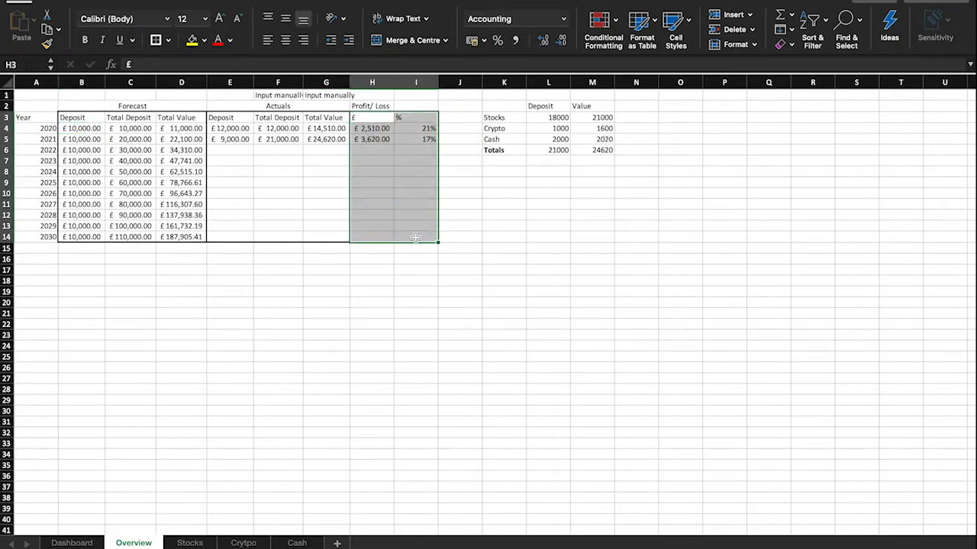
pyautogui.click(162, 43)
pyautogui.click(506, 235)
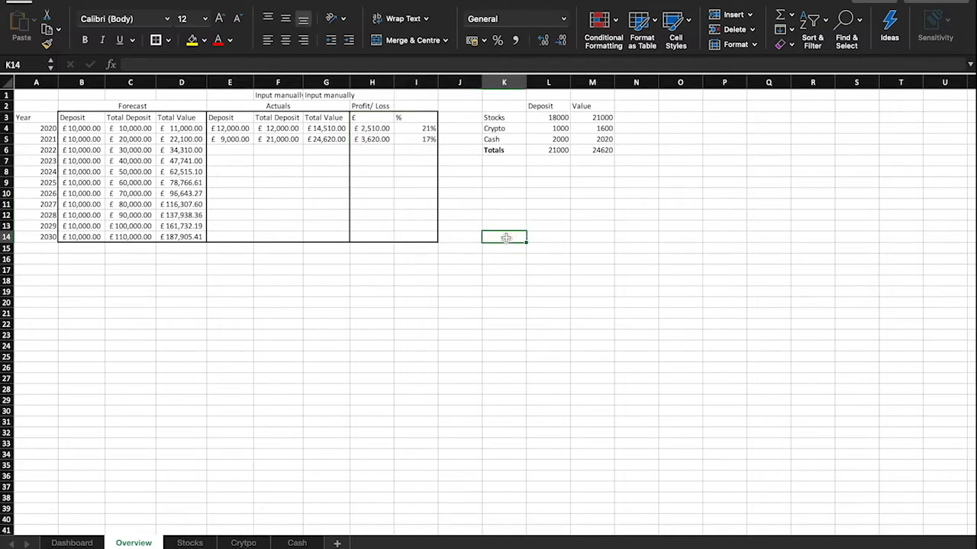
# Add a conditional formatting rule to H4:I5 giving values greater than 0 Green Fill with Dark Green Text
pyautogui.click(391, 131)
pyautogui.moveTo(394, 131); pyautogui.dragTo(398, 139)
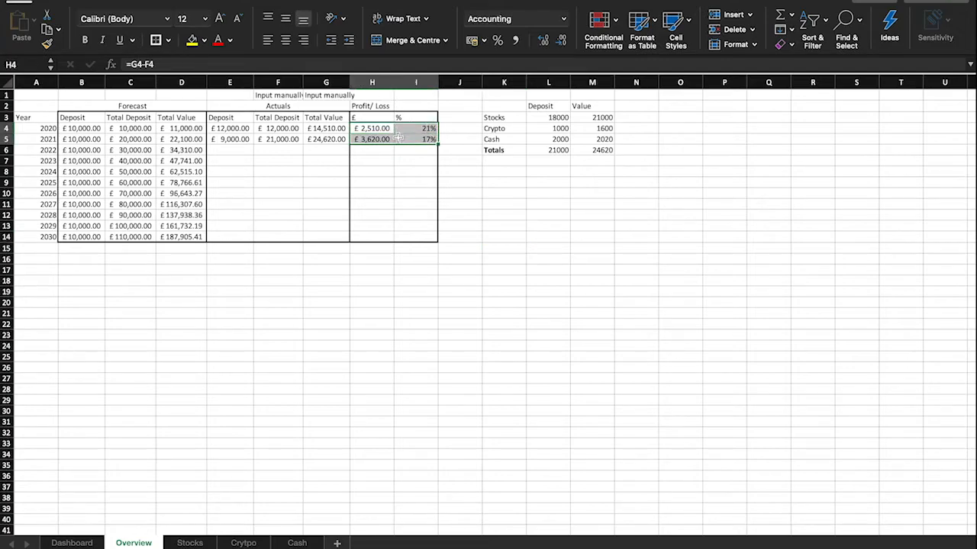
pyautogui.click(608, 27)
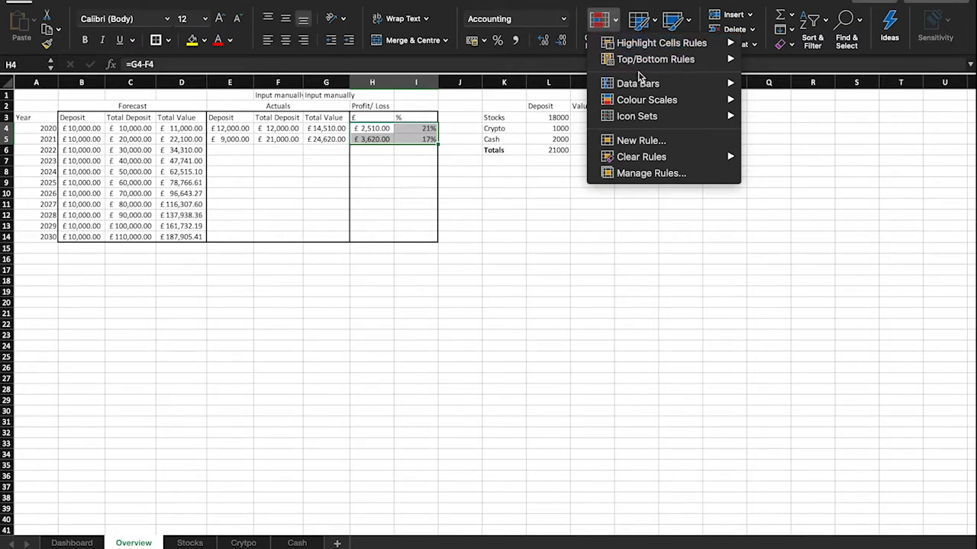
pyautogui.moveTo(650, 101)
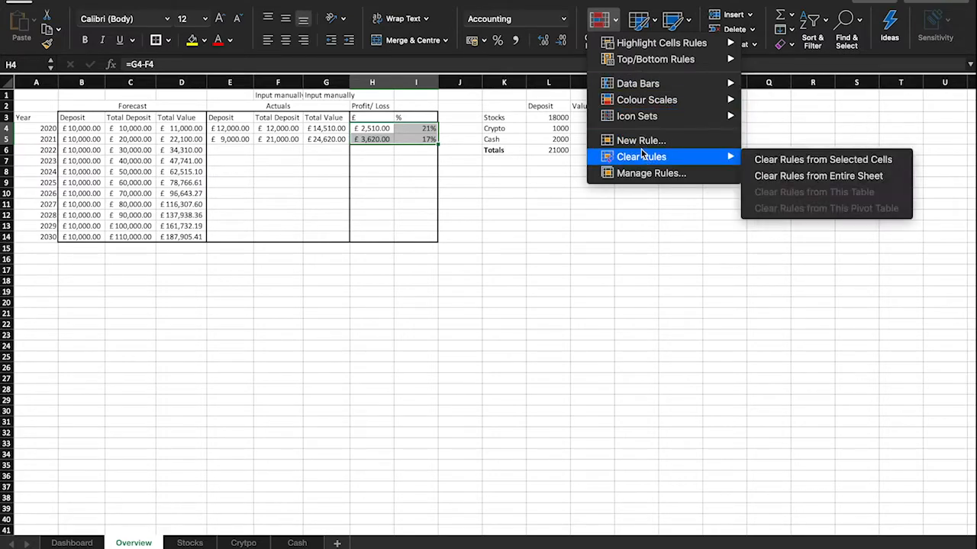
pyautogui.moveTo(664, 67)
pyautogui.moveTo(661, 47)
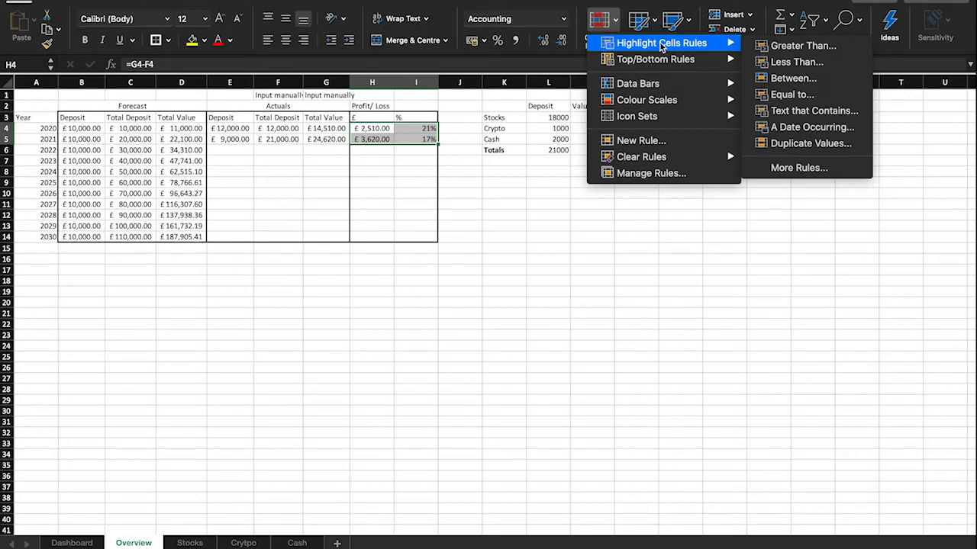
pyautogui.click(765, 49)
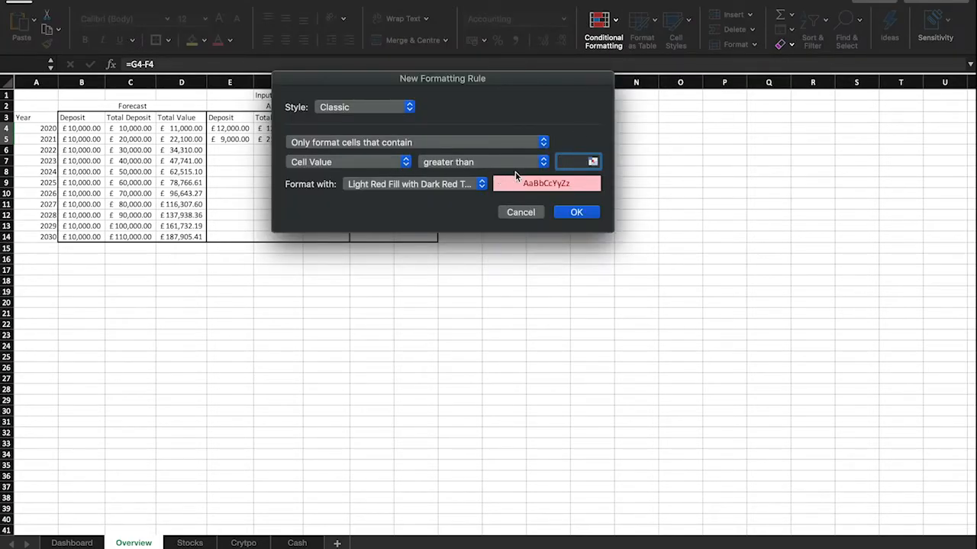
pyautogui.write('0')
pyautogui.click(482, 185)
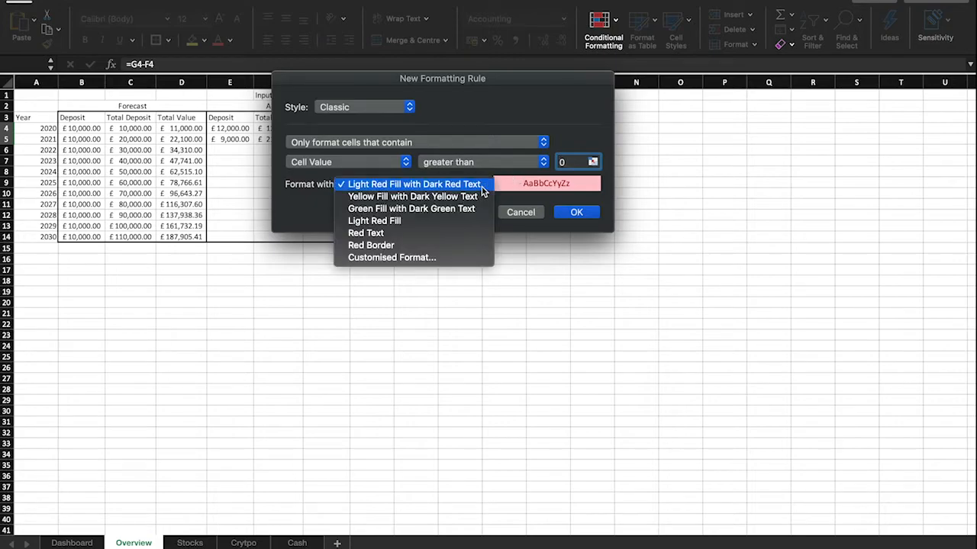
pyautogui.click(445, 208)
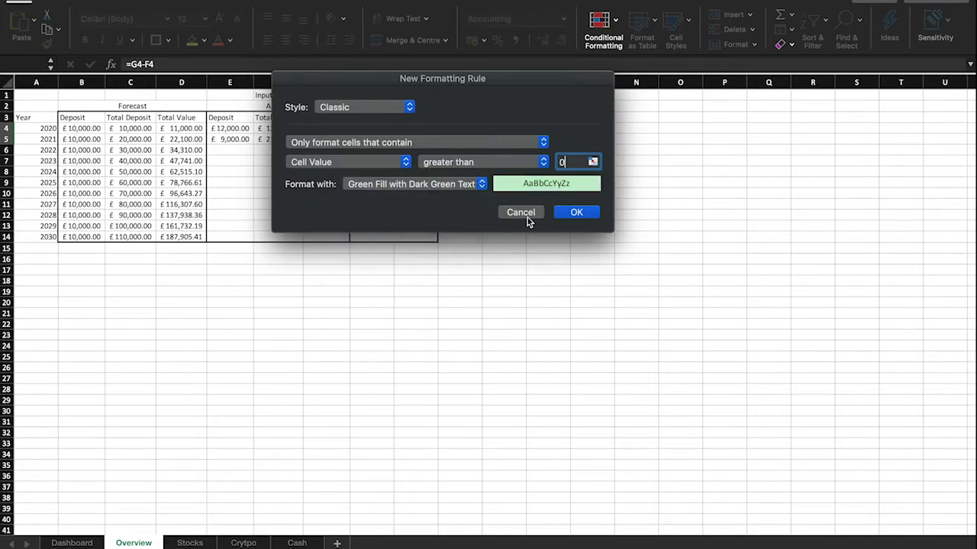
pyautogui.click(569, 219)
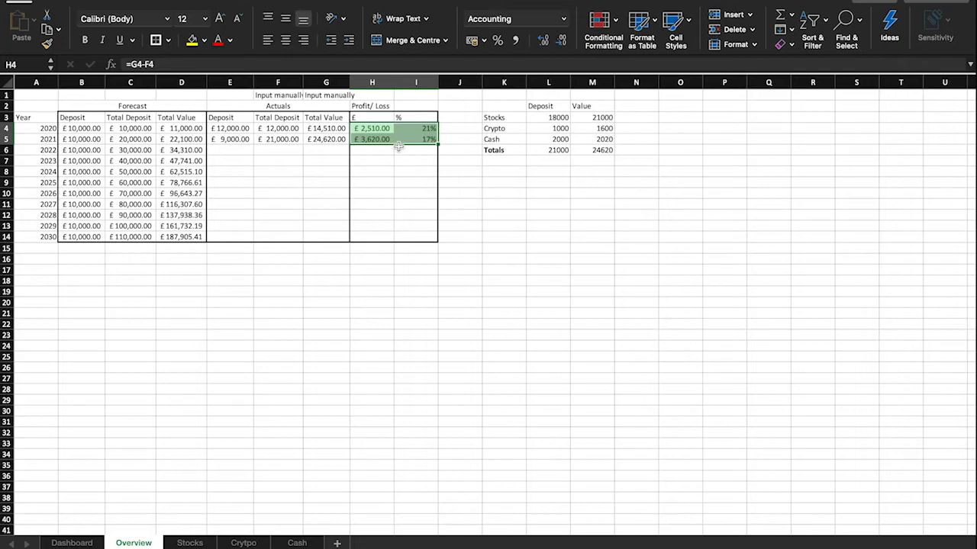
# Add a conditional formatting rule to H4:I14 giving values less than 0 Light Red Fill with Dark Red Text
pyautogui.moveTo(365, 129); pyautogui.dragTo(409, 241)
pyautogui.click(600, 25)
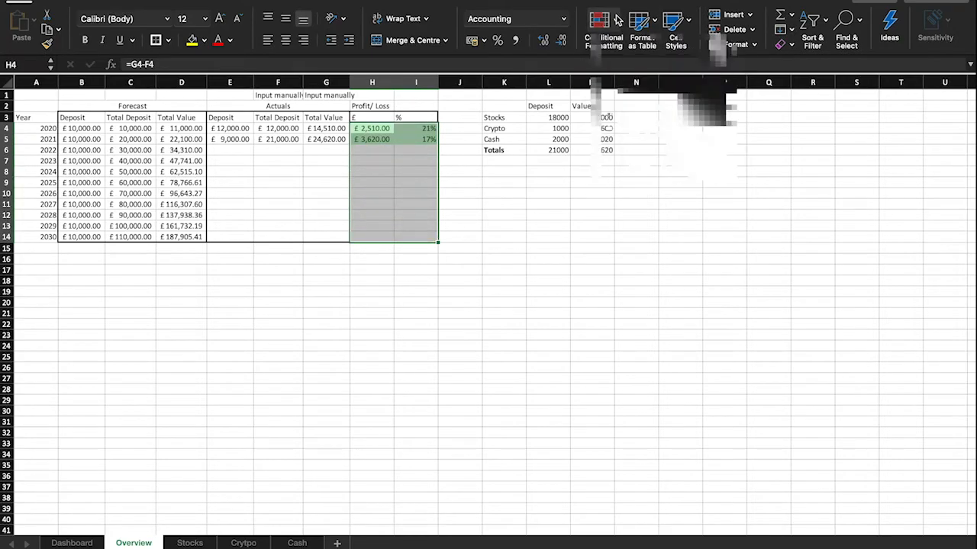
pyautogui.moveTo(674, 48)
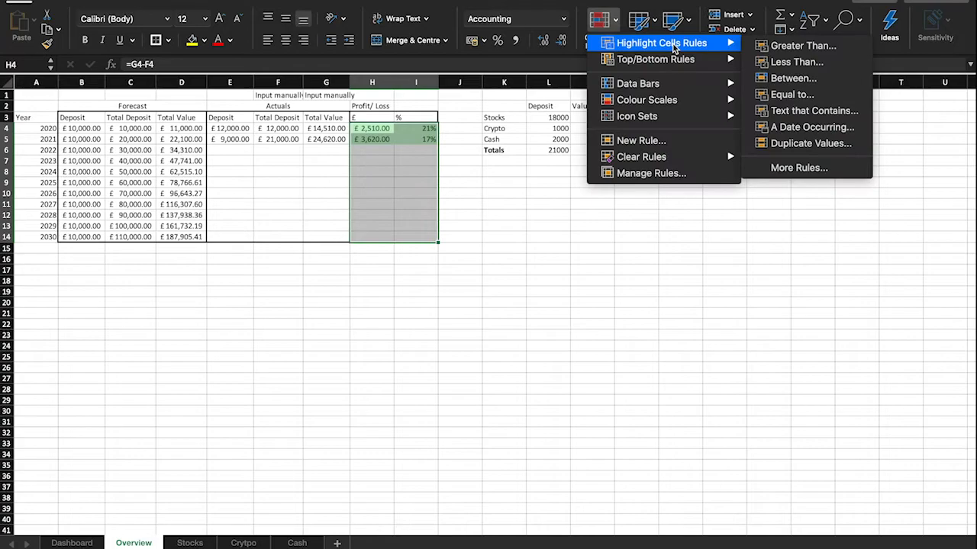
pyautogui.click(768, 62)
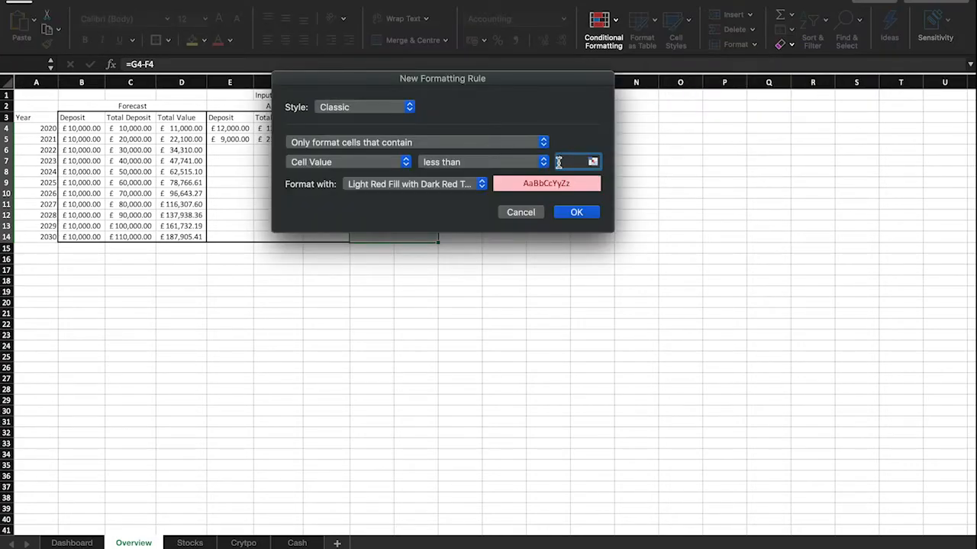
pyautogui.click(574, 212)
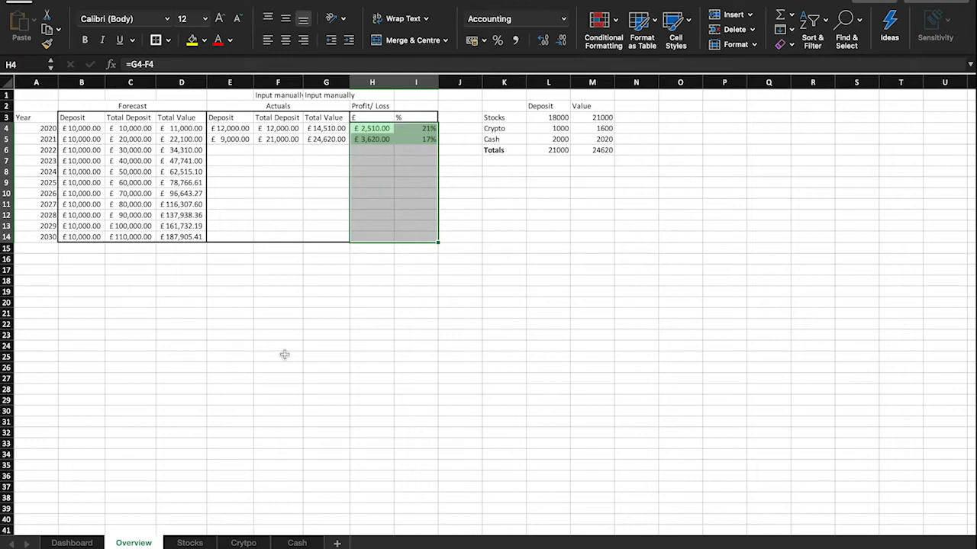
# Enter the 2022 figures on the Stocks sheet: total deposits 22000 in B7 and total value 21500 in C7
pyautogui.click(193, 542)
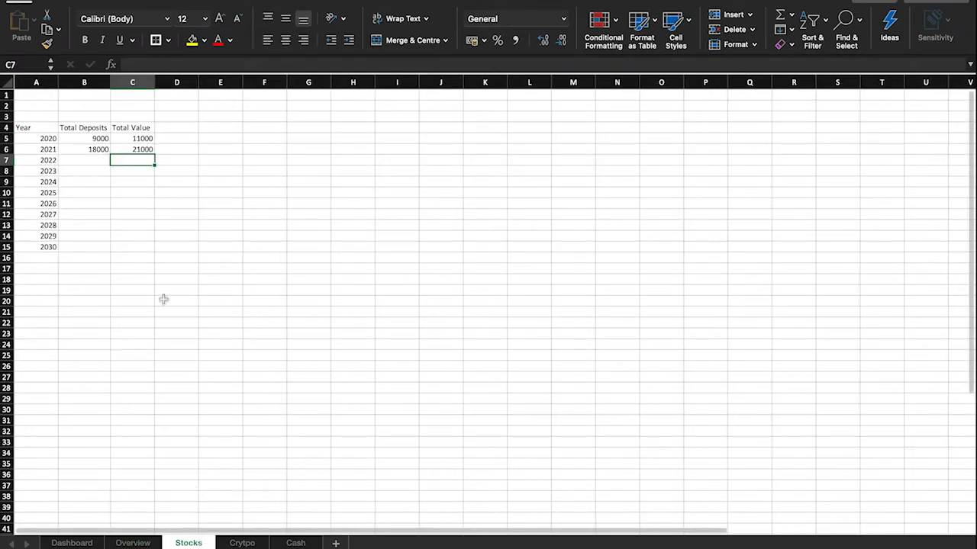
pyautogui.press('Left')
pyautogui.press('Up')
pyautogui.press('Down')
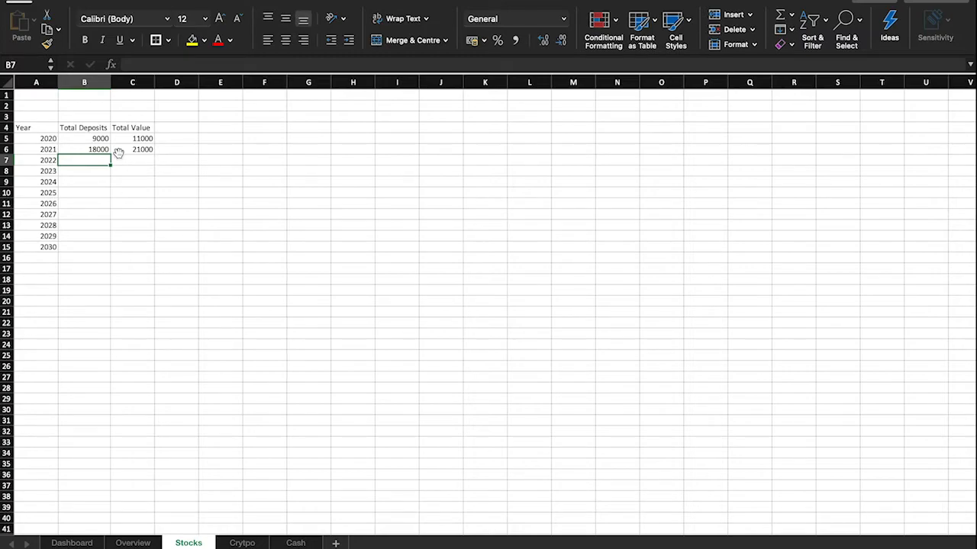
pyautogui.write('18000')
pyautogui.press('BackSpace')
pyautogui.press('BackSpace')
pyautogui.press('BackSpace')
pyautogui.write('2200')
pyautogui.press('Return')
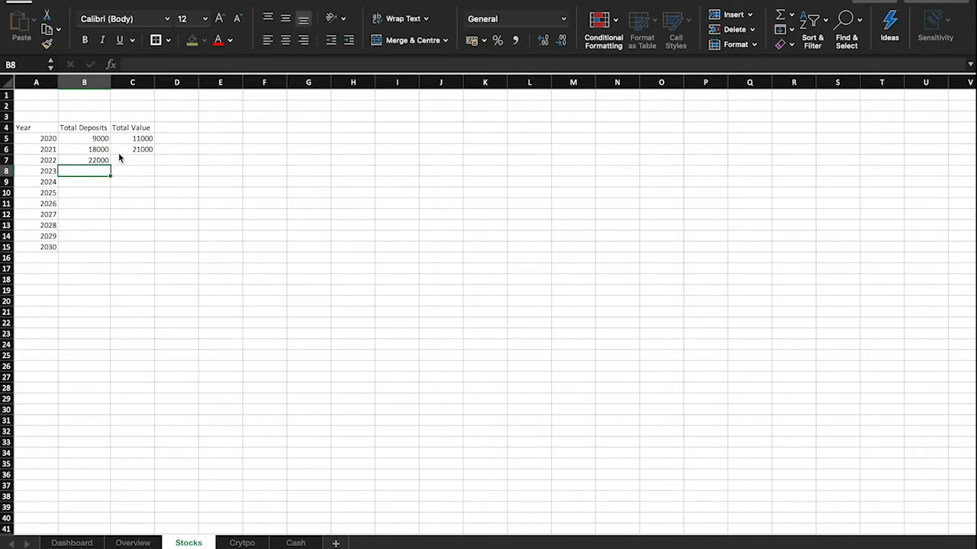
pyautogui.click(119, 158)
pyautogui.write('21500')
pyautogui.press('Return')
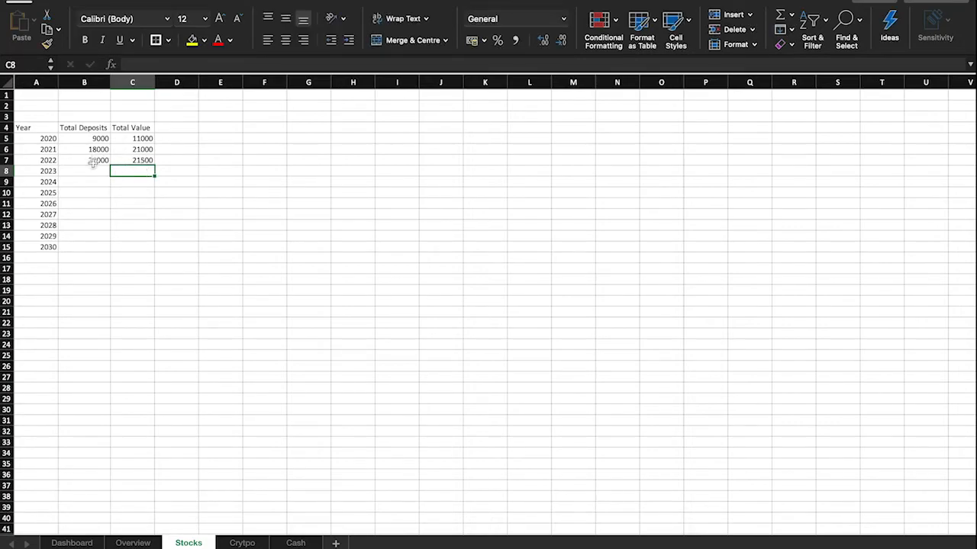
# Enter the 2022 figures on the Crytpo sheet: total deposit 1000 in B8 and total value 1600 in C8
pyautogui.click(241, 542)
pyautogui.click(93, 161)
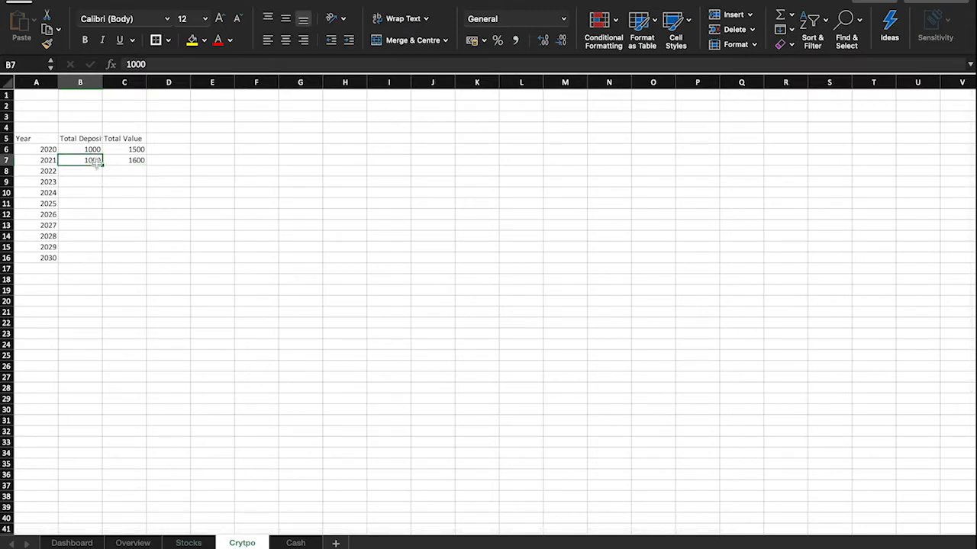
pyautogui.click(87, 179)
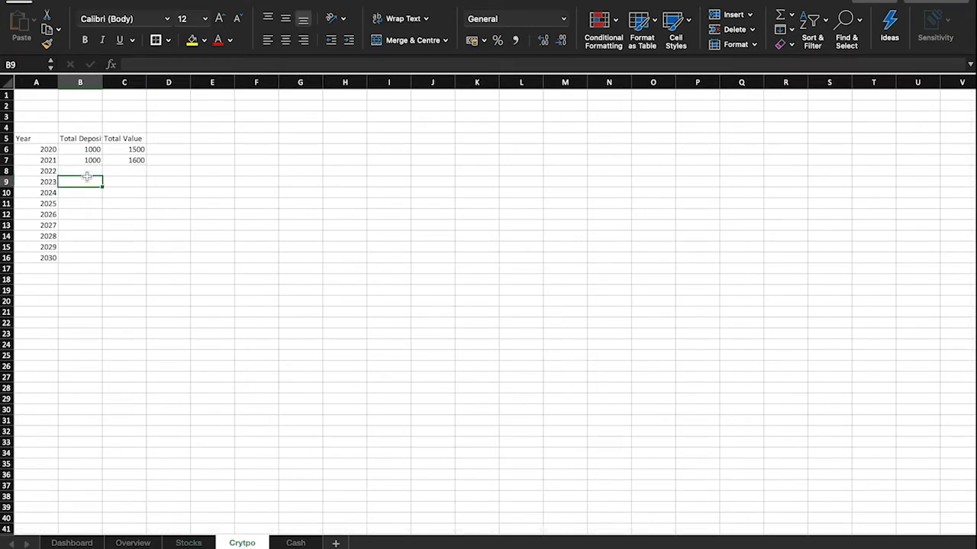
pyautogui.click(87, 174)
pyautogui.write('100')
pyautogui.press('Tab')
pyautogui.click(87, 174)
pyautogui.write('1000')
pyautogui.press('Tab')
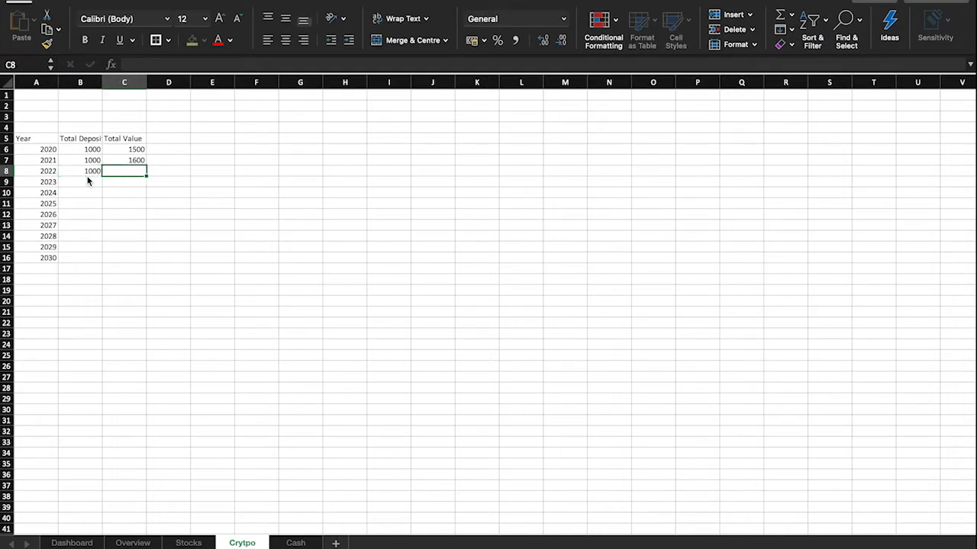
pyautogui.write('1600')
pyautogui.press('Return')
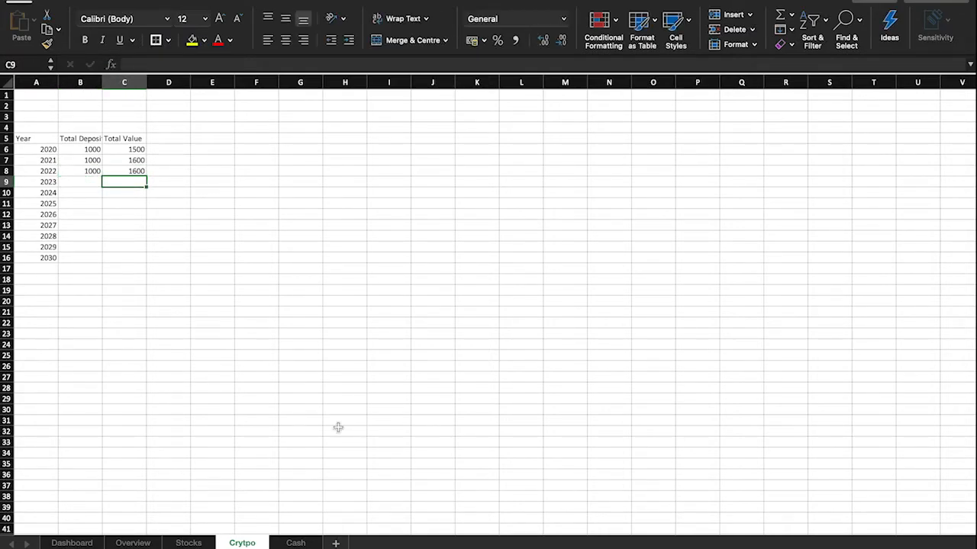
# Enter the 2022 figures on the Cash sheet: total deposit 2000 in B7 and total value 2020 in C7
pyautogui.click(295, 542)
pyautogui.press('Return')
pyautogui.write('2000')
pyautogui.press('Tab')
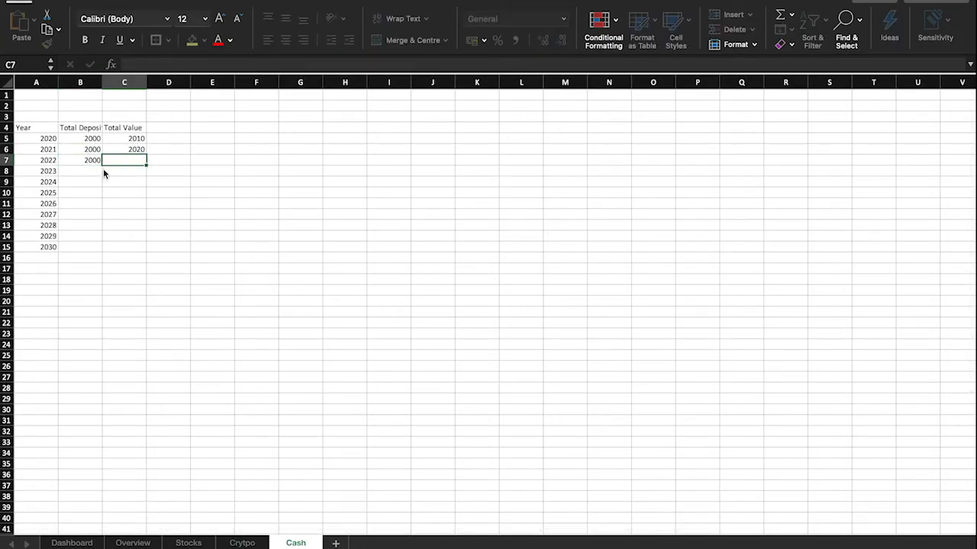
pyautogui.write('2020')
pyautogui.press('Return')
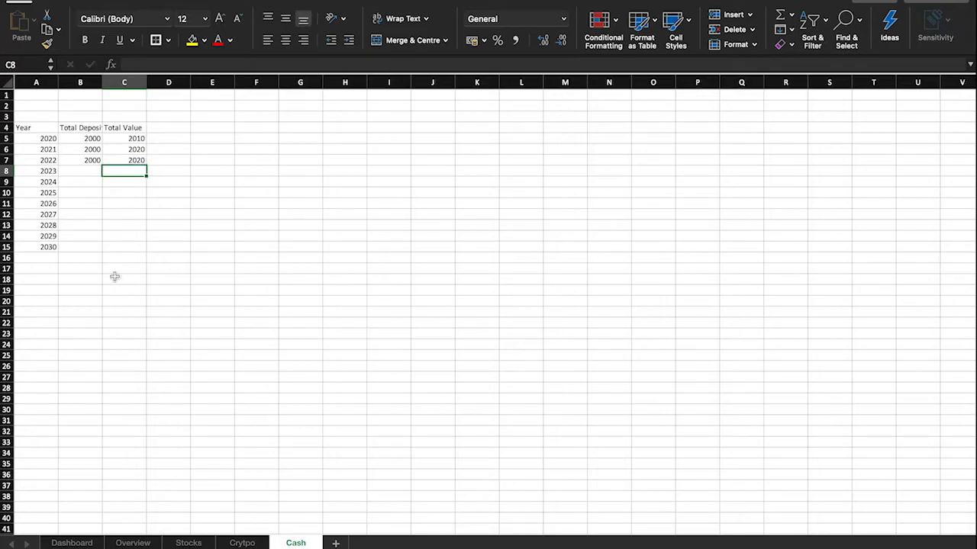
# Update the deposit references in L3:L5 of the Overview sheet to the 2022 rows of the Stocks, Crytpo and Cash sheets
pyautogui.click(131, 541)
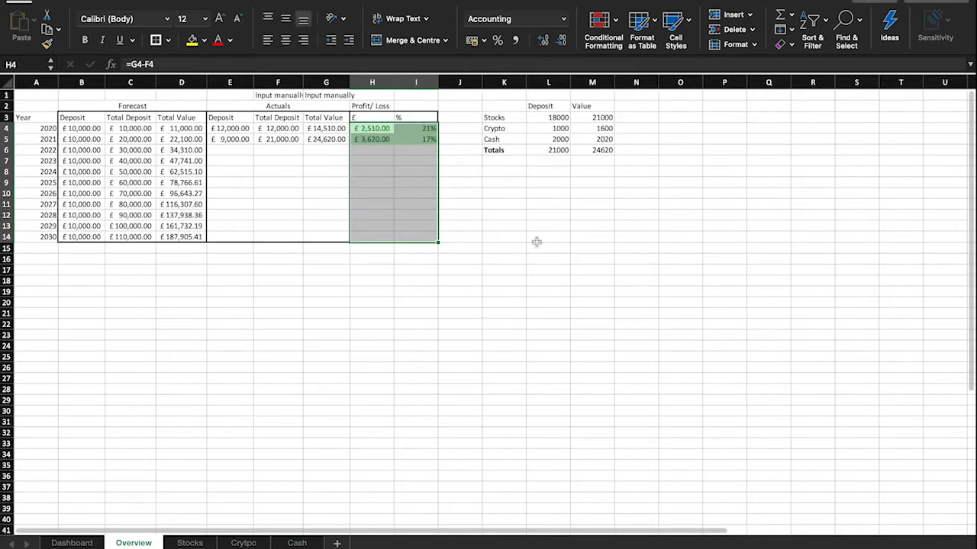
pyautogui.click(560, 117)
pyautogui.click(434, 65)
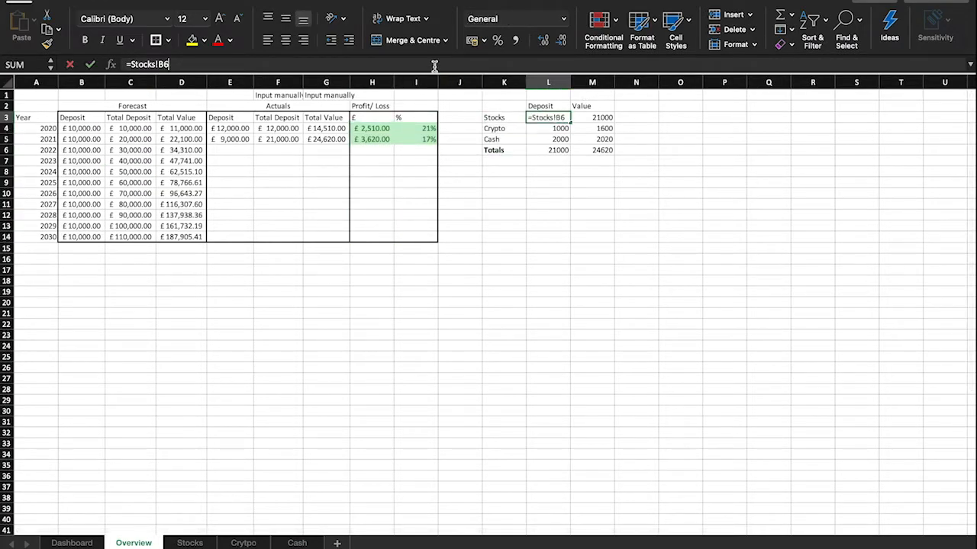
pyautogui.press('Return')
pyautogui.click(434, 66)
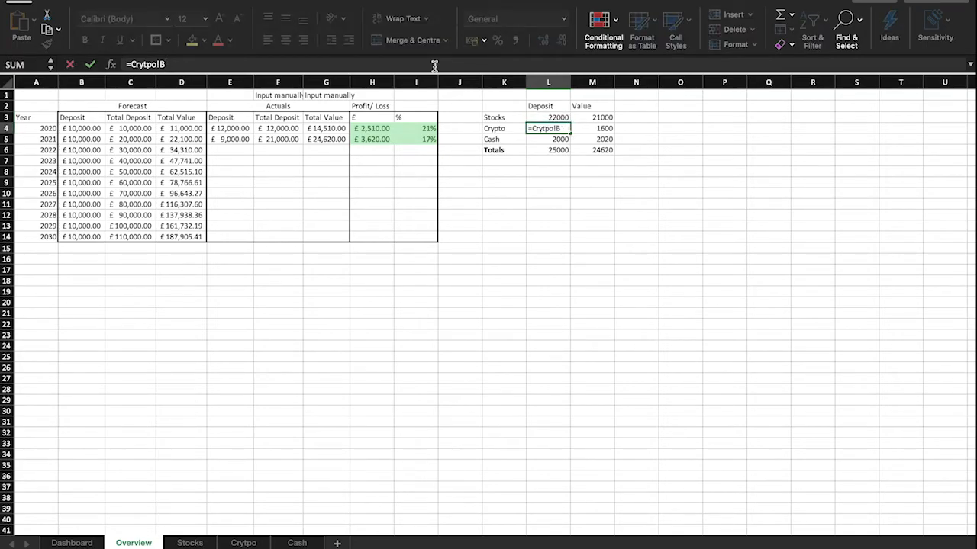
pyautogui.write('6')
pyautogui.press('Return')
pyautogui.click(435, 66)
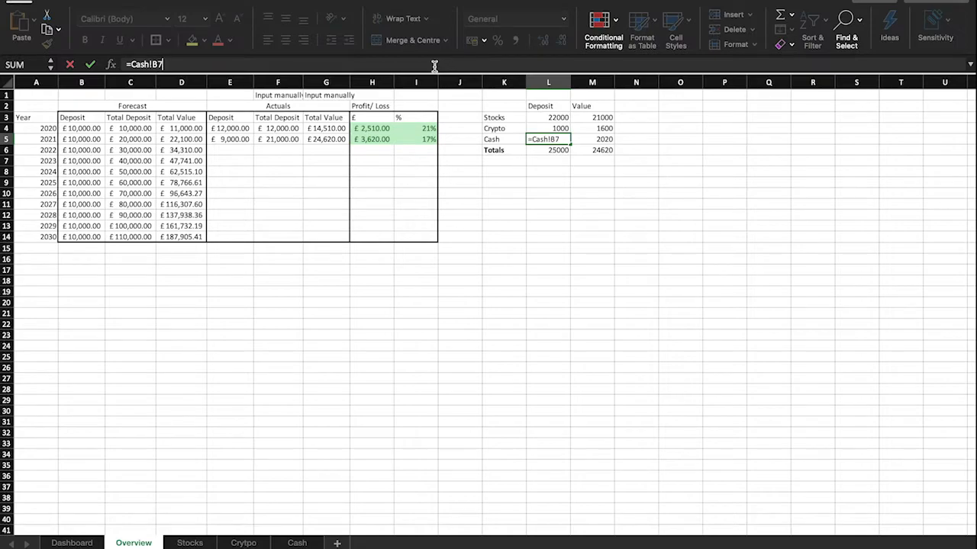
pyautogui.press('Return')
# Update the value references in M3:M5 to the 2022 rows of the Stocks, Crytpo and Cash sheets, ending with =Cash!C7
pyautogui.click(603, 118)
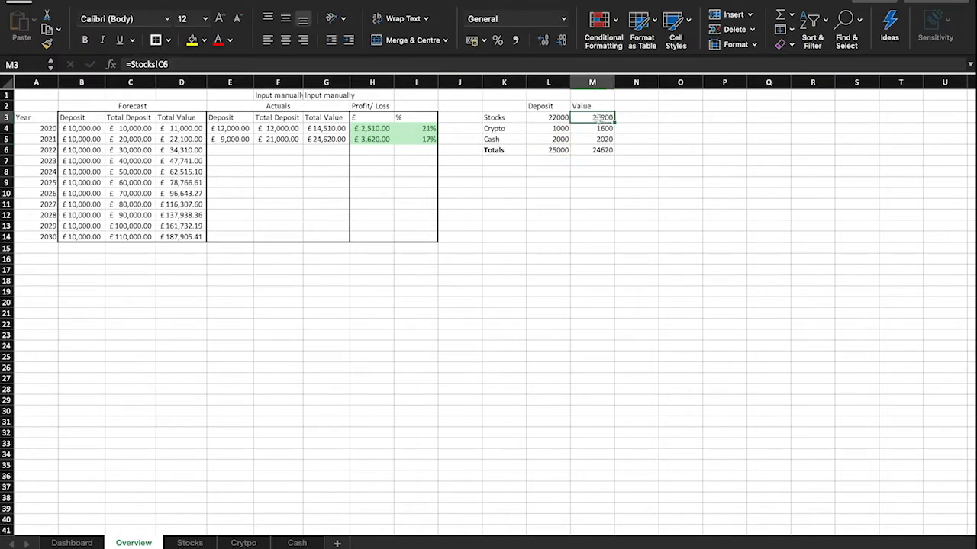
pyautogui.click(460, 62)
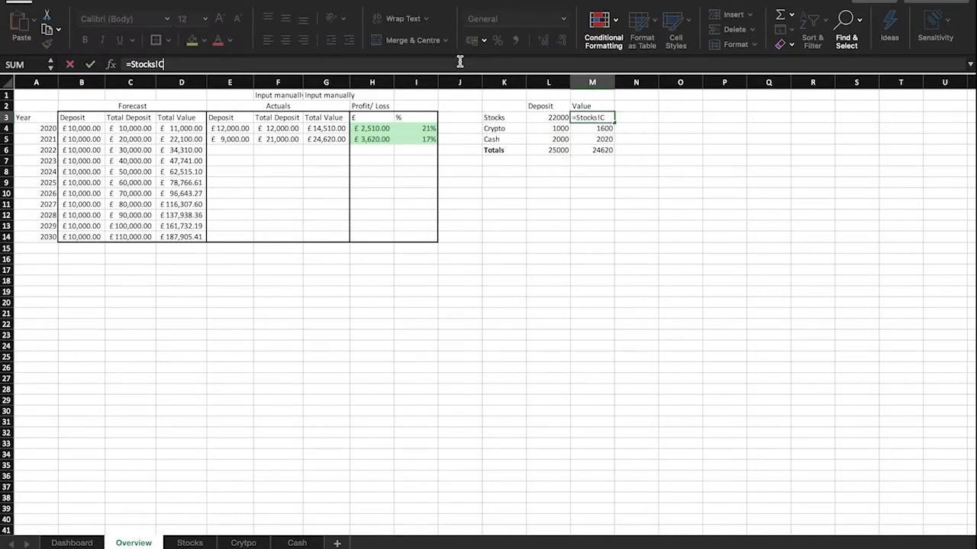
pyautogui.press('Return')
pyautogui.write('=Crytpo!C')
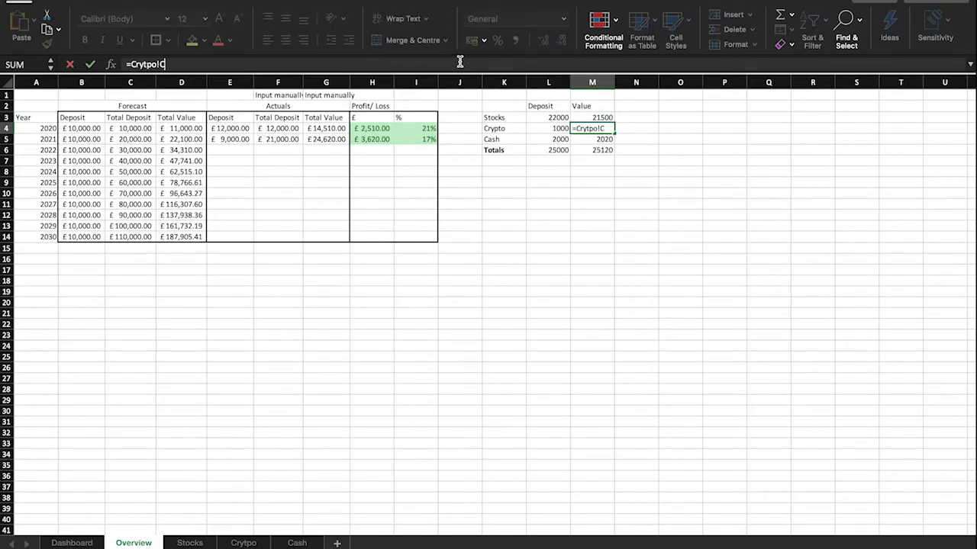
pyautogui.press('Return')
pyautogui.write('=Cash!C')
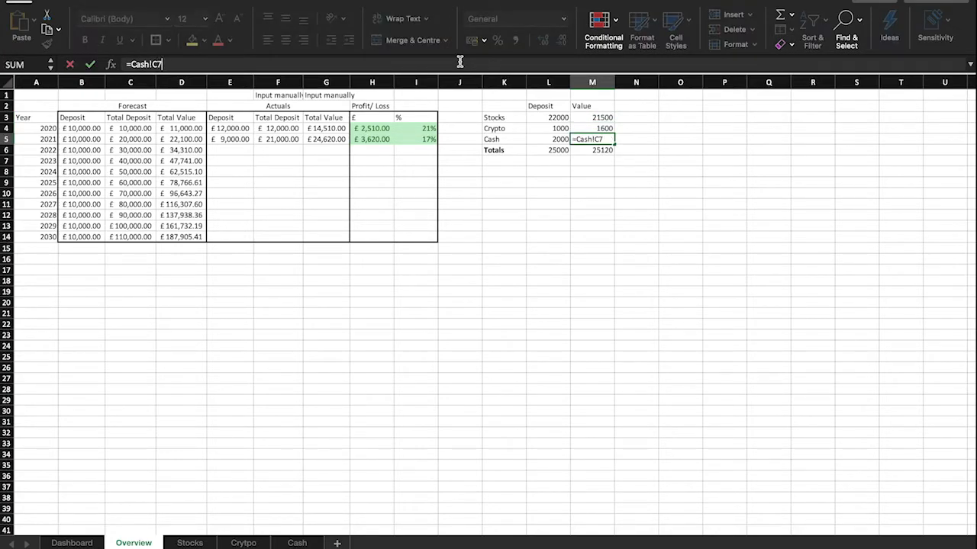
pyautogui.write('7')
pyautogui.press('Return')
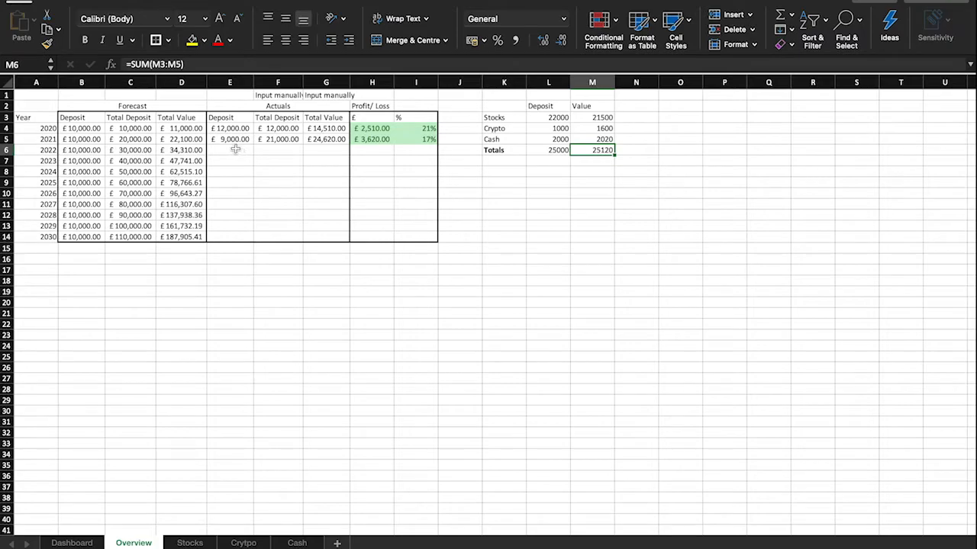
# Copy the 2021 actuals and profit/loss in E5:I5 down to the 2022 row and set its total deposit in F6 to 25000
pyautogui.moveTo(235, 141); pyautogui.dragTo(437, 154)
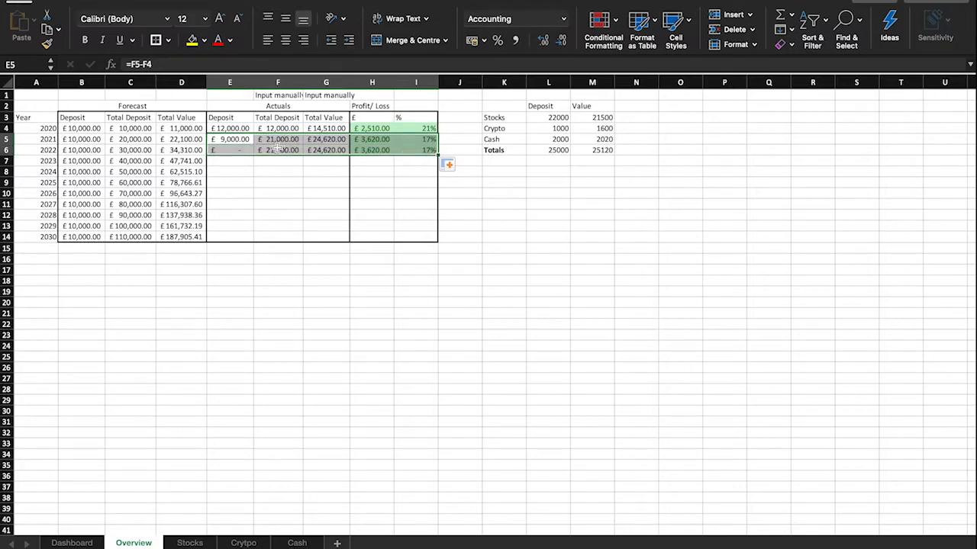
pyautogui.click(272, 151)
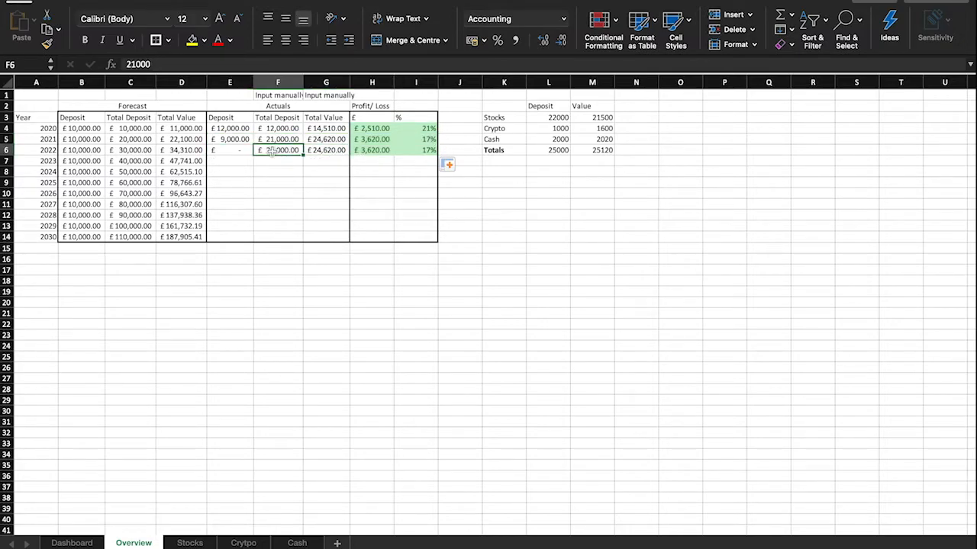
pyautogui.doubleClick(272, 151)
pyautogui.write('25000')
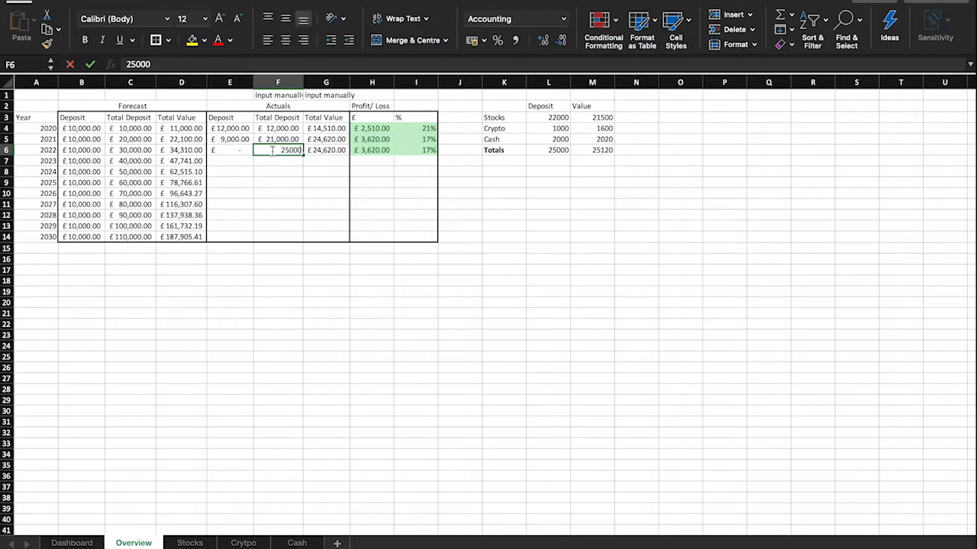
pyautogui.press('Return')
pyautogui.press('Right')
pyautogui.press('Up')
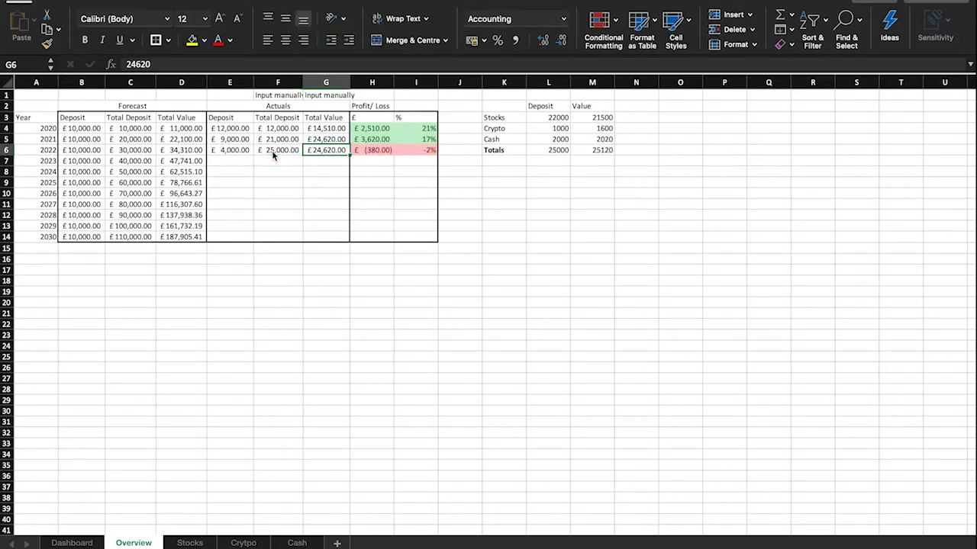
# Set the 2022 actual total value in G6 of the Overview sheet to 25,120
pyautogui.write('25')
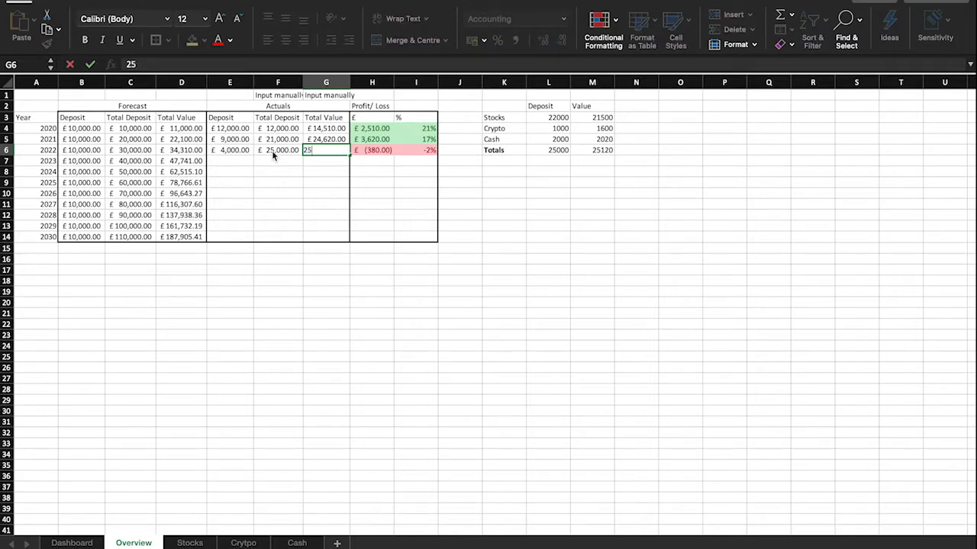
pyautogui.write(',120')
pyautogui.press('Return')
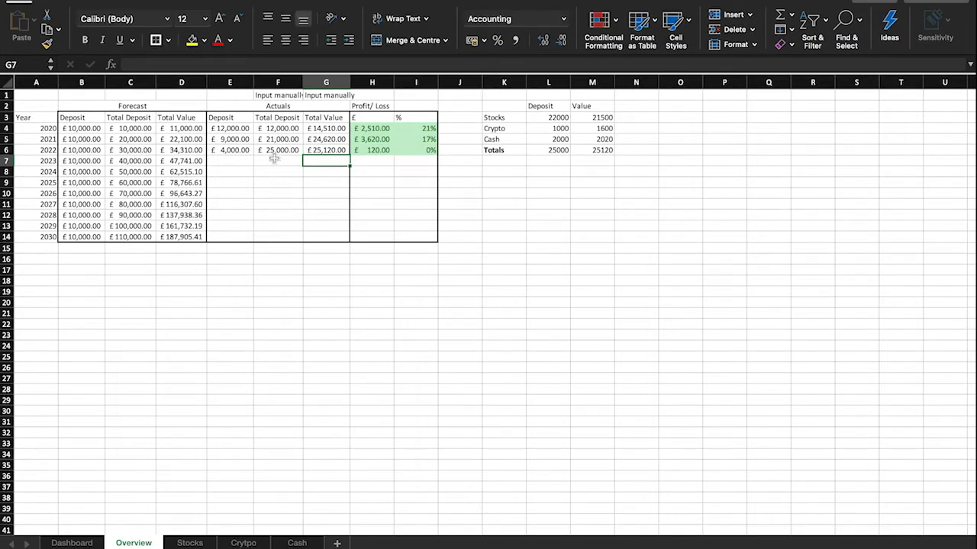
# Change the 2022 total value in C8 of the Crytpo sheet to 1200
pyautogui.click(190, 543)
pyautogui.click(241, 543)
pyautogui.click(134, 173)
pyautogui.write('1200')
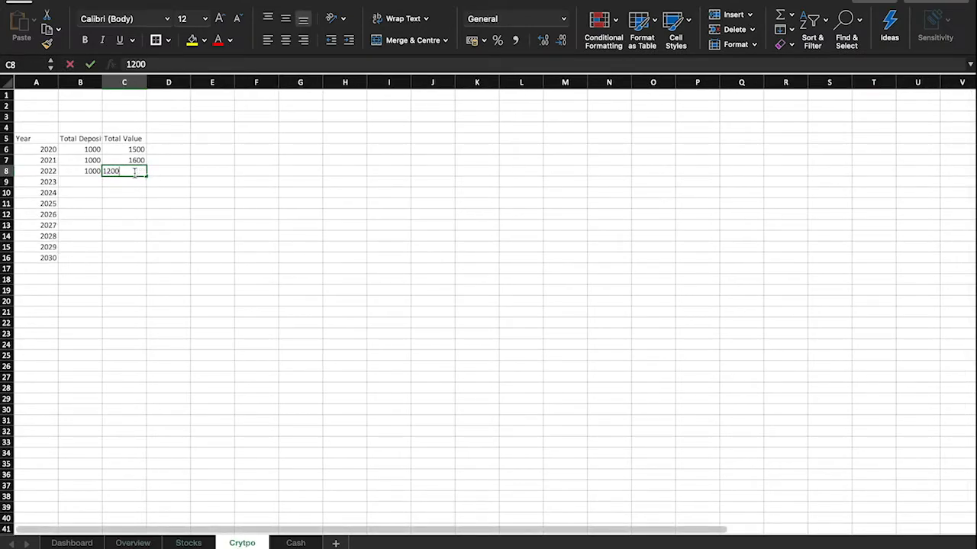
pyautogui.press('Return')
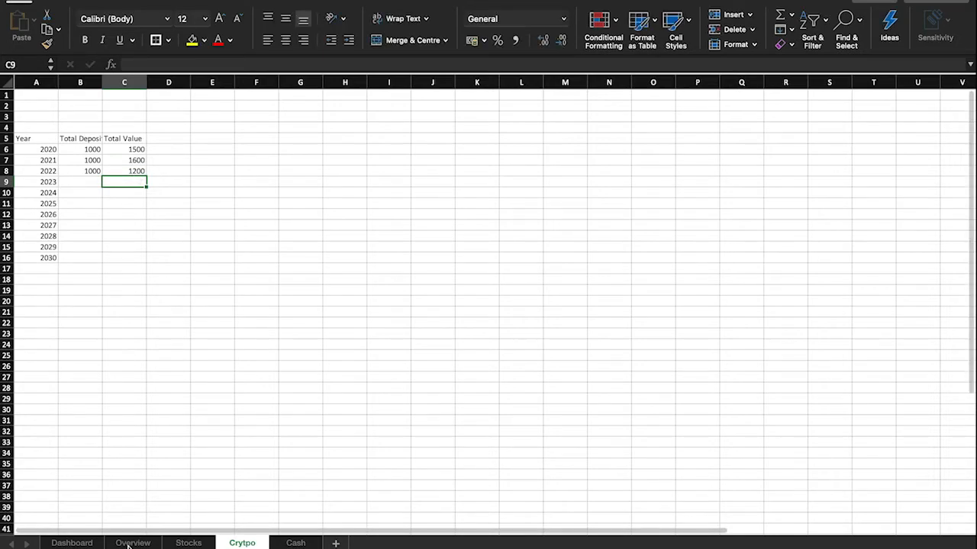
# Set the 2022 actual total value in G6 of the Overview sheet to 24720
pyautogui.click(134, 542)
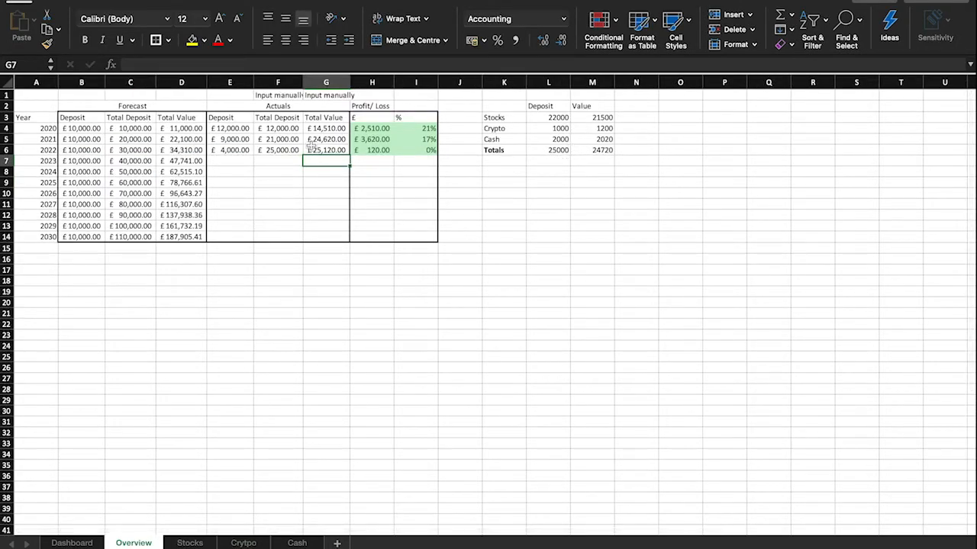
pyautogui.click(326, 150)
pyautogui.write('24720')
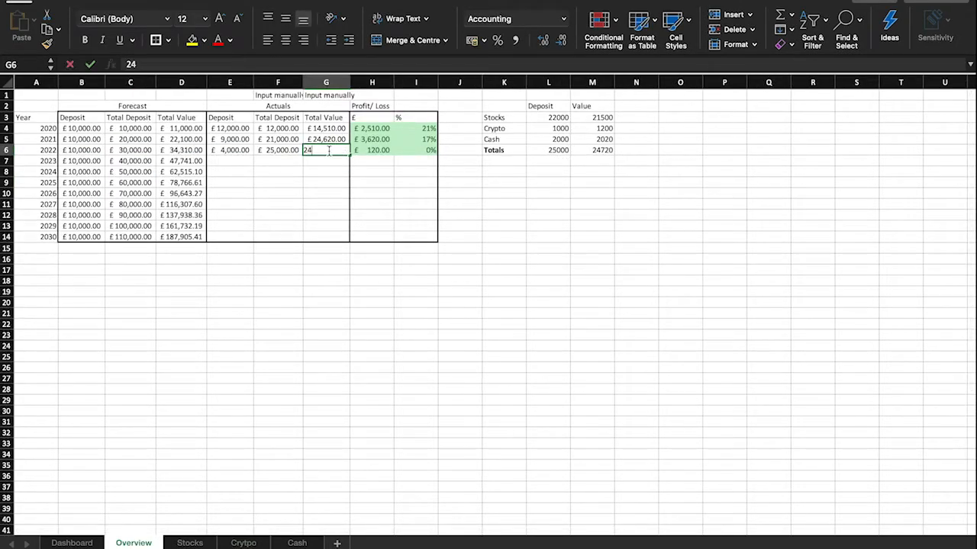
pyautogui.press('Return')
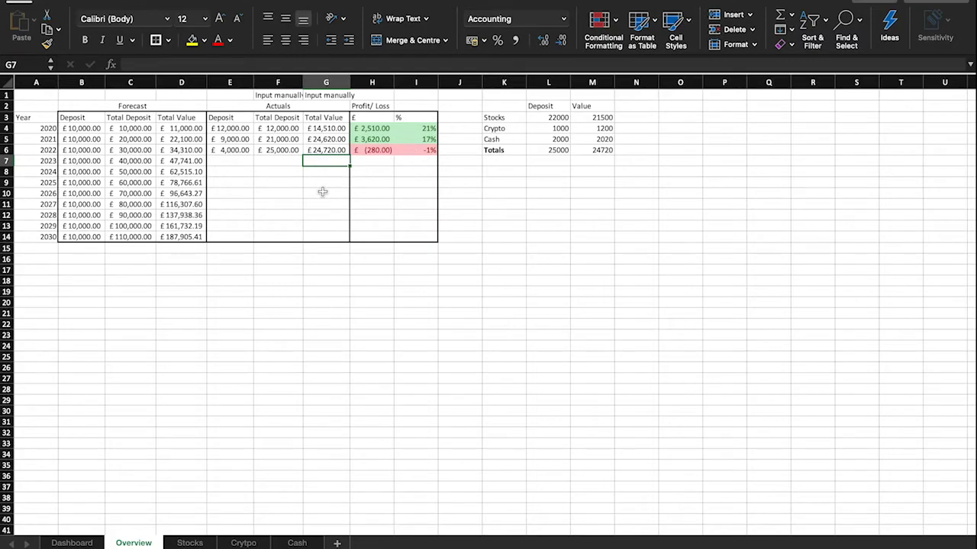
pyautogui.click(76, 543)
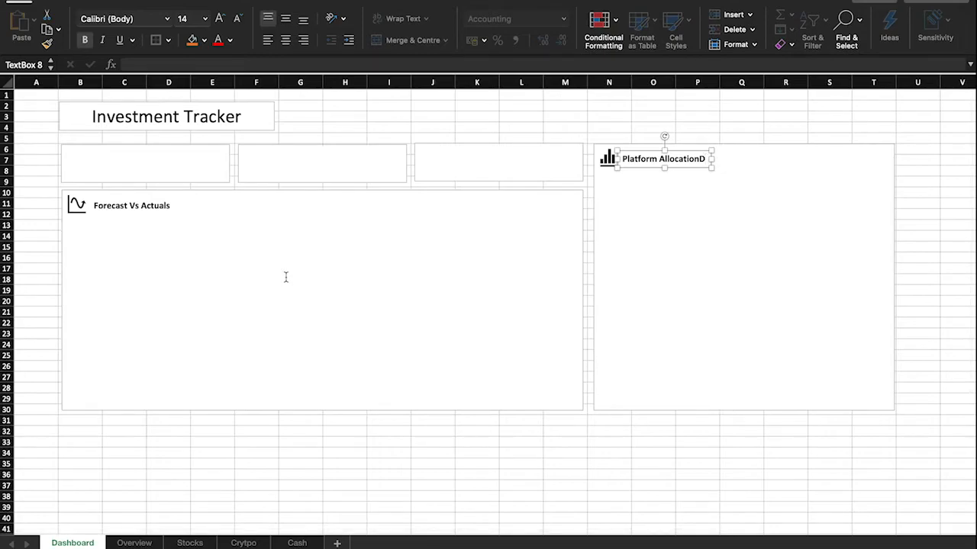
pyautogui.click(131, 542)
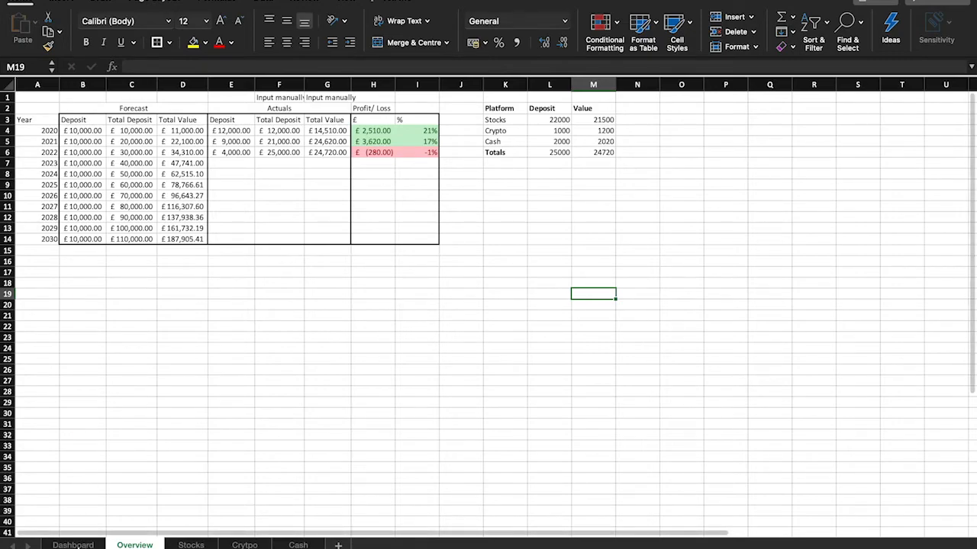
pyautogui.click(73, 544)
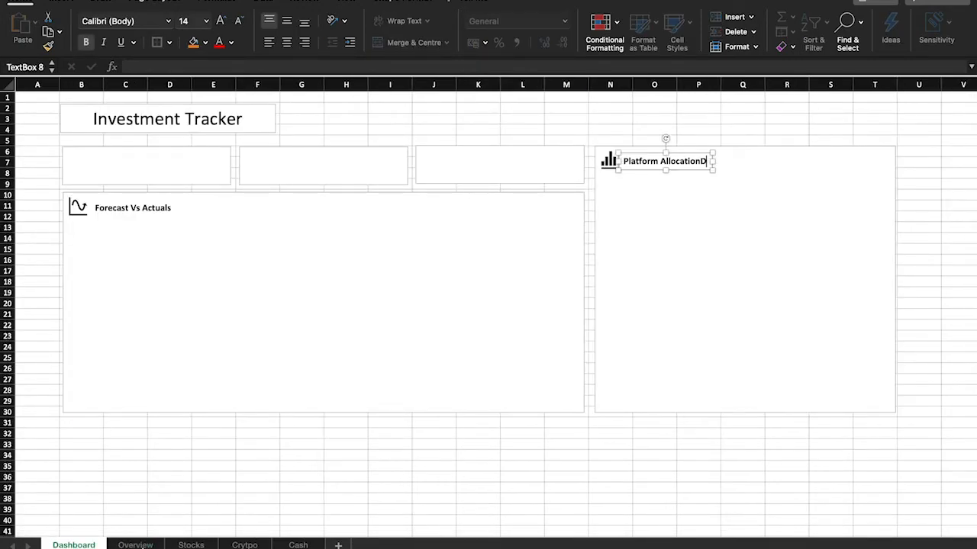
# Apply the Accounting currency format to the platform table K2:M5 on the Overview sheet
pyautogui.click(135, 544)
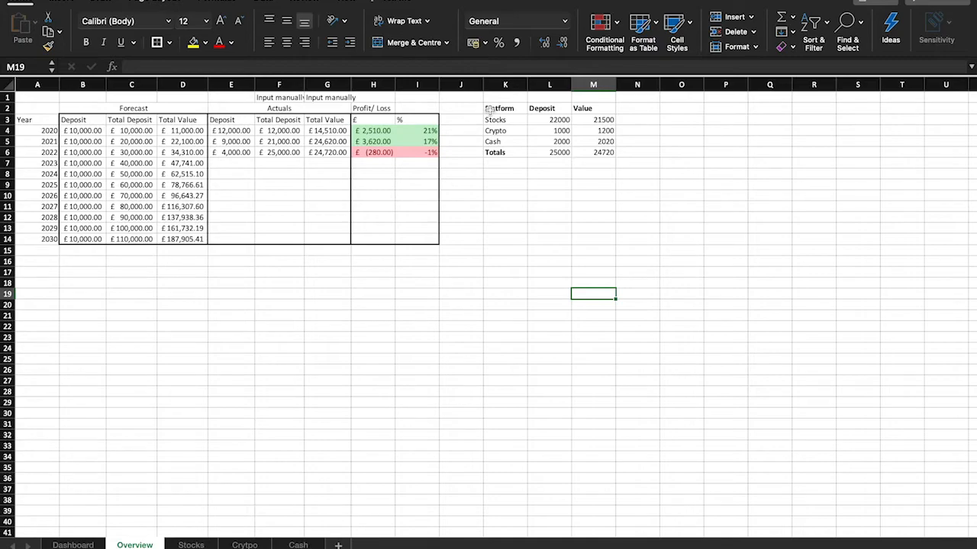
pyautogui.moveTo(488, 110); pyautogui.dragTo(579, 138)
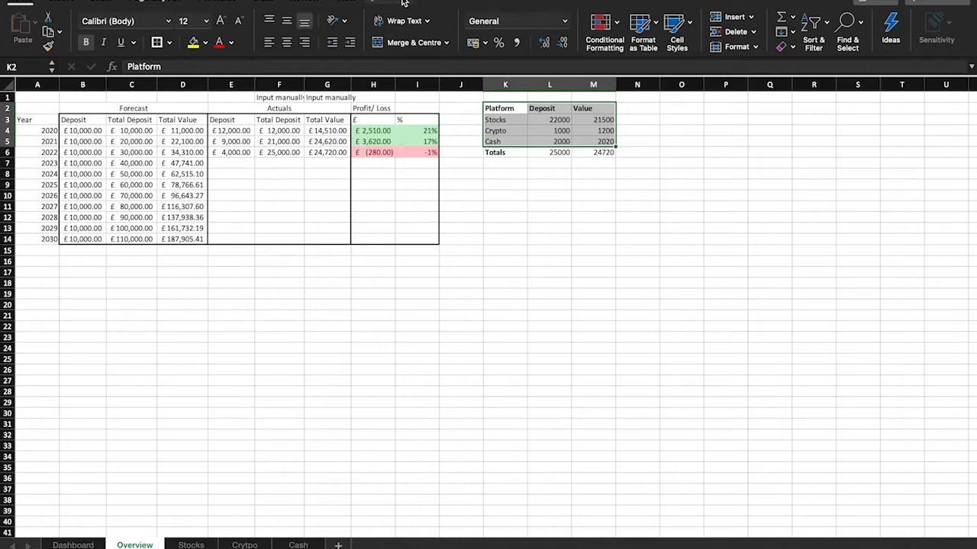
pyautogui.click(474, 43)
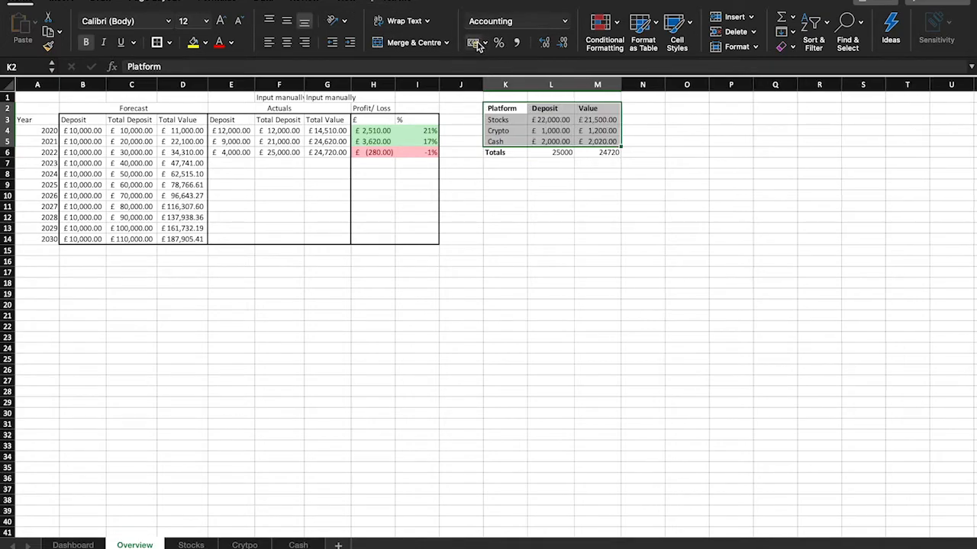
# Insert a Clustered Column chart of deposit and value per platform from K2:M5 and delete its chart title
pyautogui.click(412, 3)
pyautogui.write('bar cha')
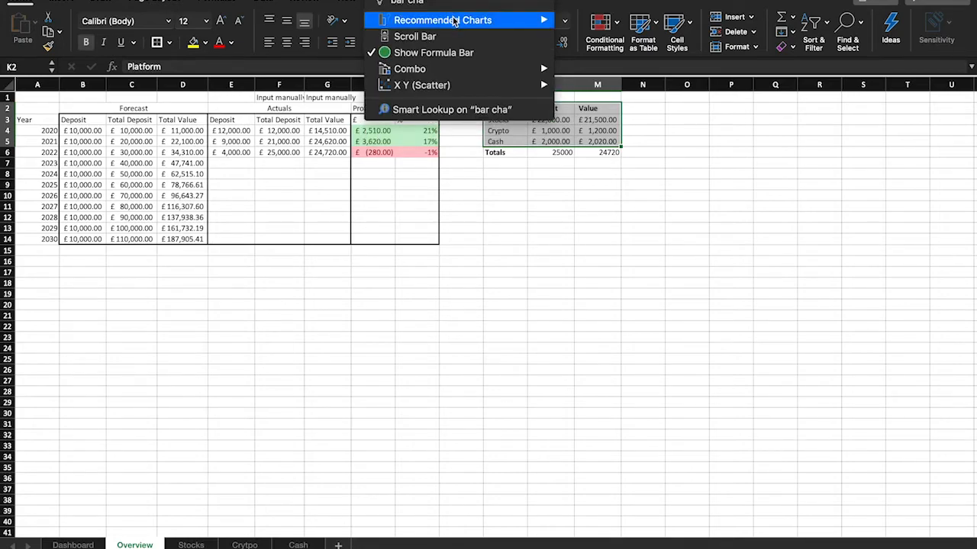
pyautogui.moveTo(454, 22)
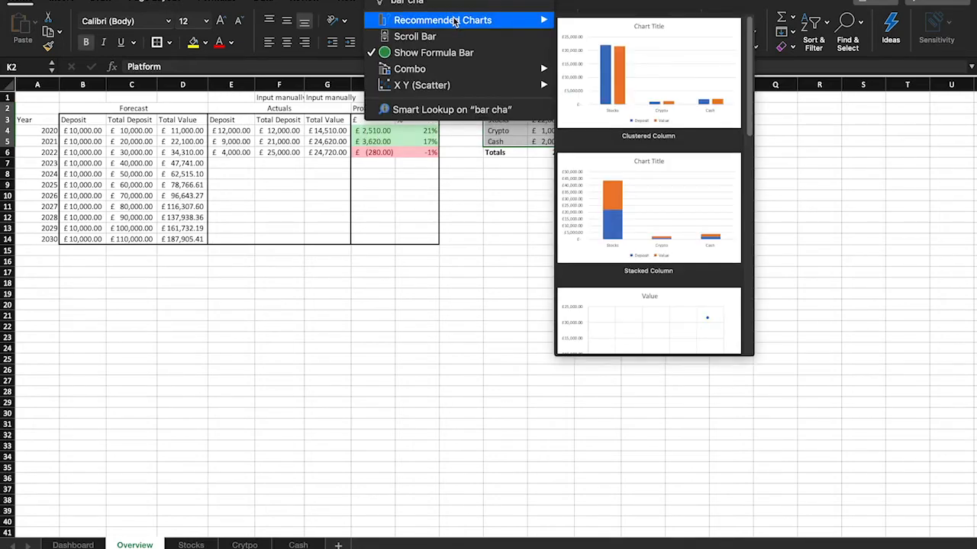
pyautogui.click(627, 55)
pyautogui.click(491, 250)
pyautogui.press('Delete')
# Move the platform column chart from the Overview sheet to the Dashboard sheet by cutting and pasting it
pyautogui.click(463, 241)
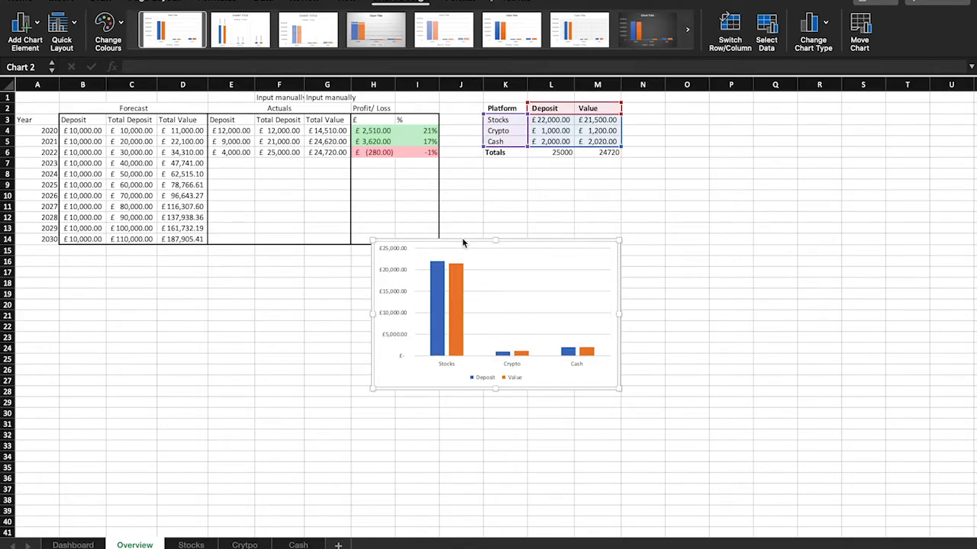
pyautogui.rightClick(463, 243)
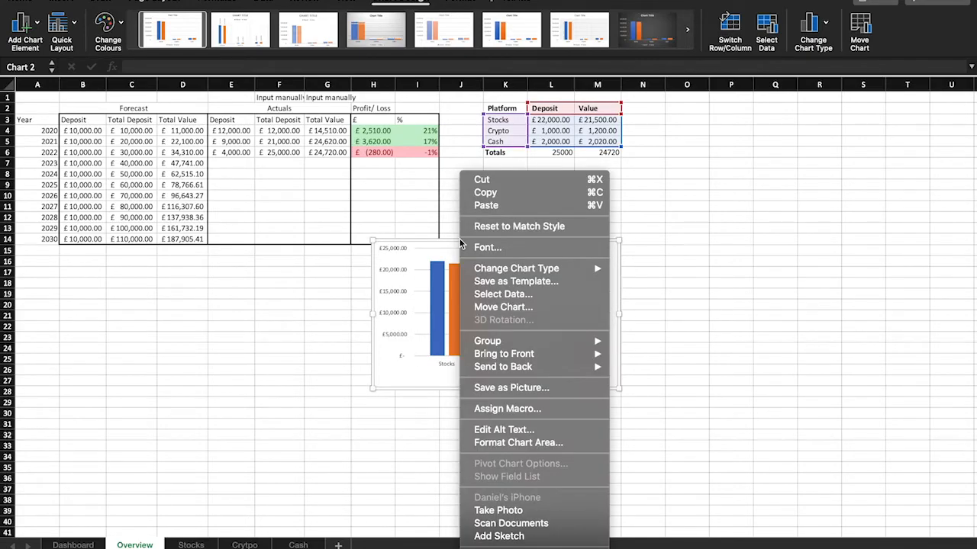
pyautogui.click(502, 178)
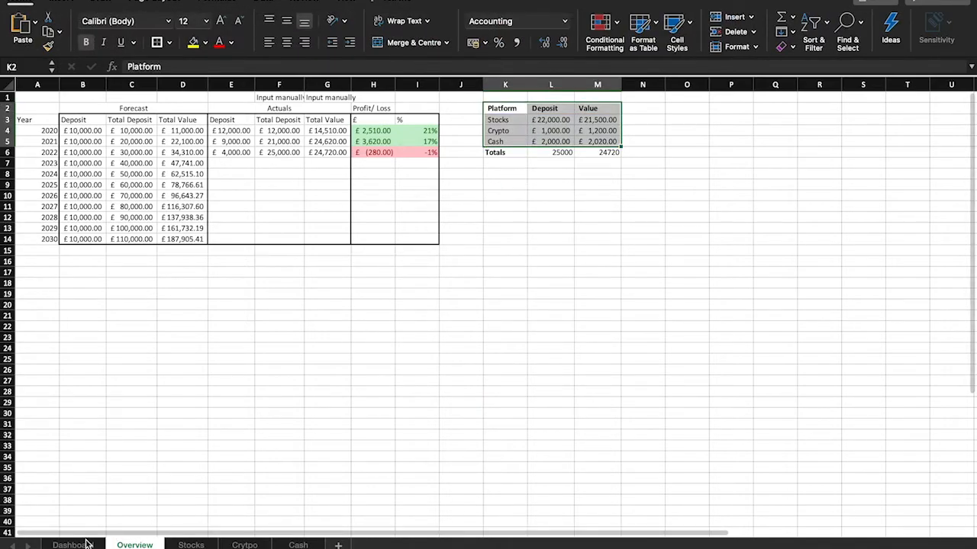
pyautogui.click(86, 543)
pyautogui.click(677, 304)
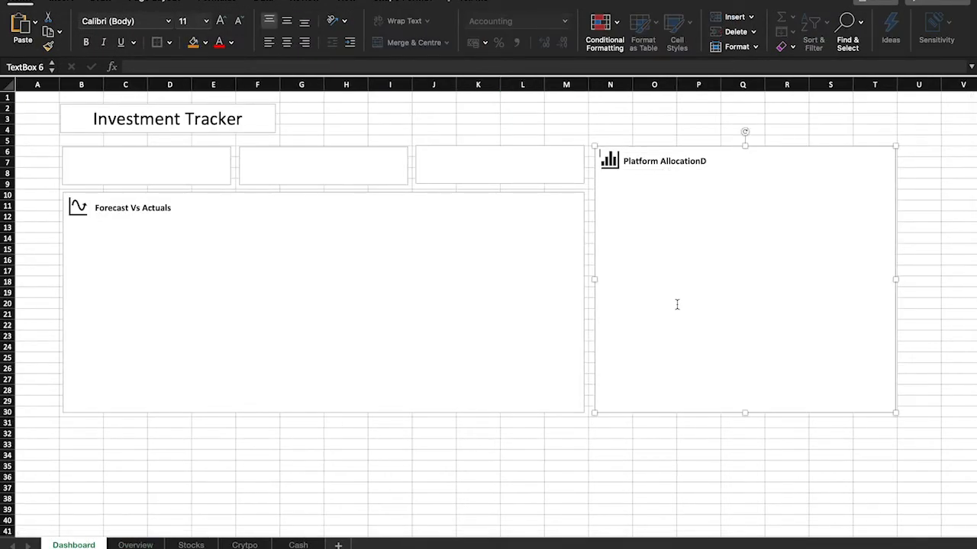
pyautogui.press('super+v')
pyautogui.click(591, 171)
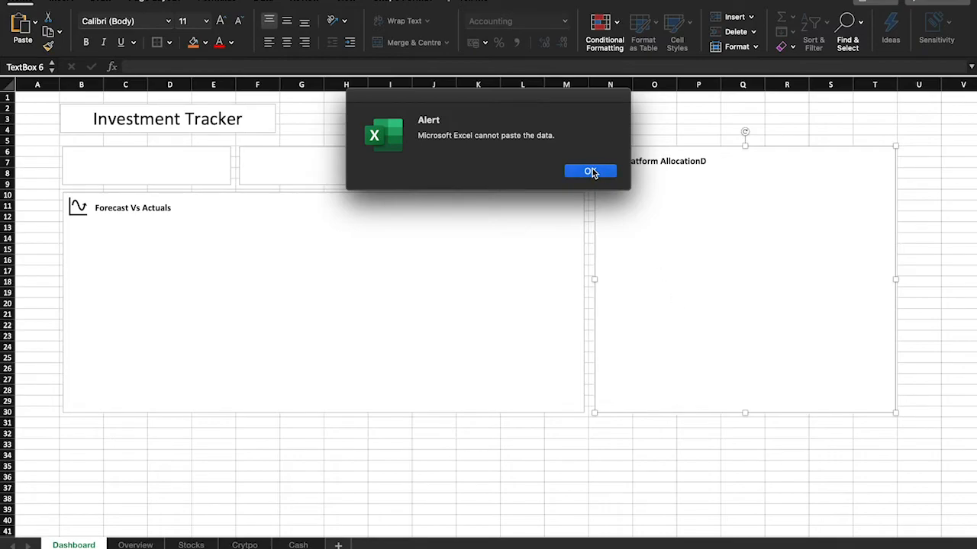
pyautogui.click(594, 445)
pyautogui.press('super+v')
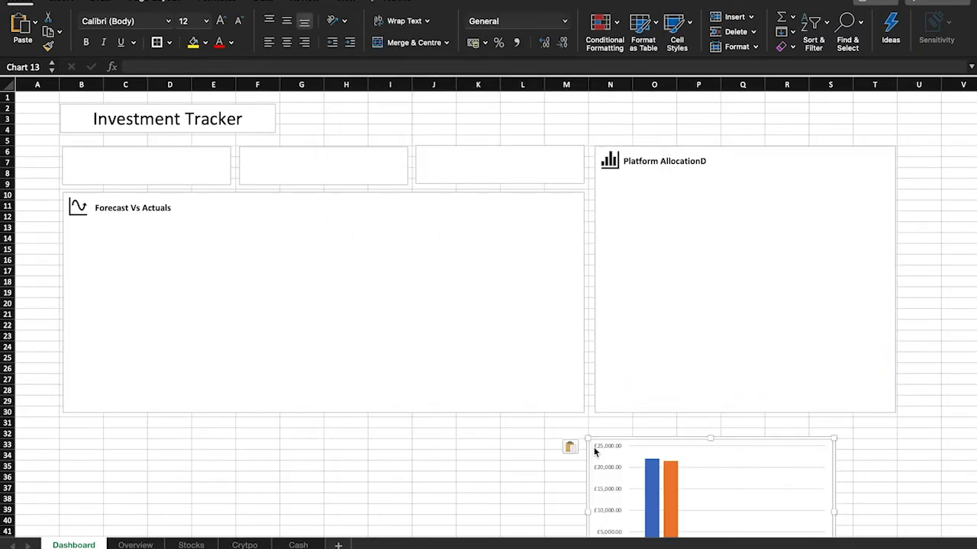
# Position the chart under the Platform Allocation heading and enlarge it to fill that box
pyautogui.moveTo(629, 440); pyautogui.dragTo(643, 179)
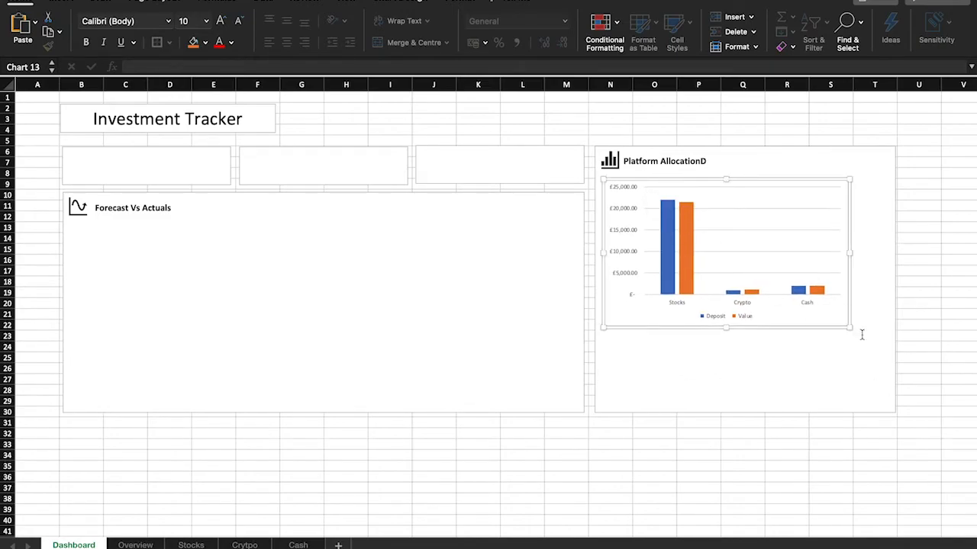
pyautogui.moveTo(850, 329); pyautogui.dragTo(890, 410)
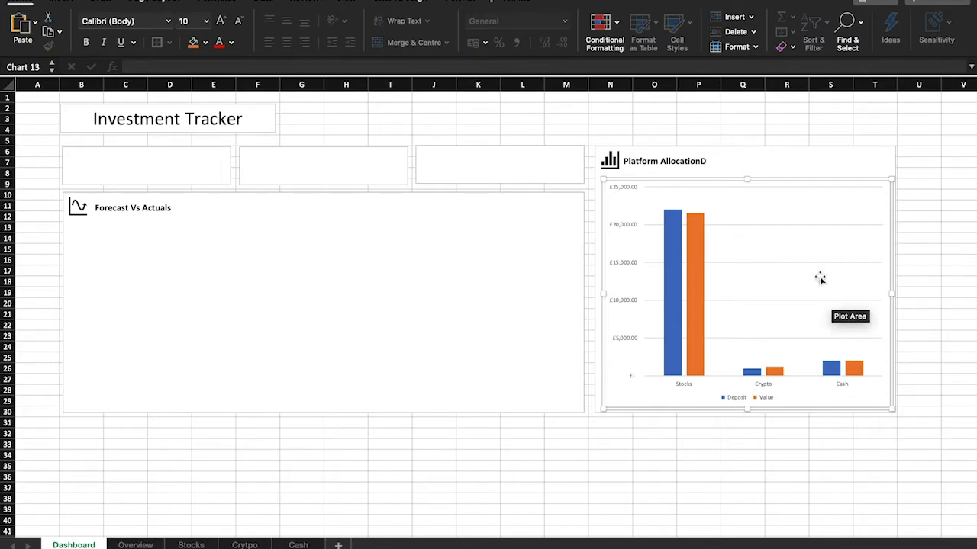
pyautogui.moveTo(778, 182); pyautogui.dragTo(775, 174)
# Remove the horizontal gridlines from the platform chart
pyautogui.rightClick(776, 174)
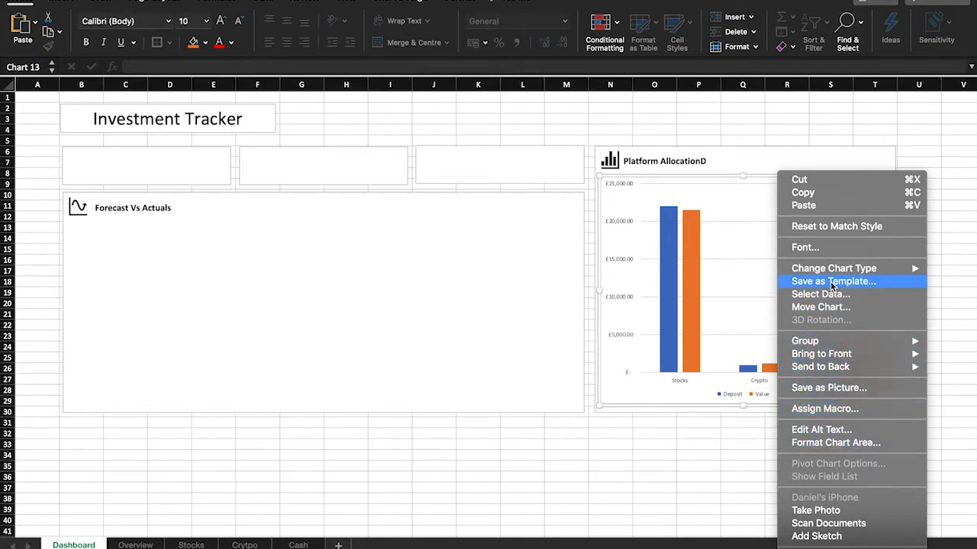
pyautogui.click(745, 176)
pyautogui.click(741, 198)
pyautogui.rightClick(741, 219)
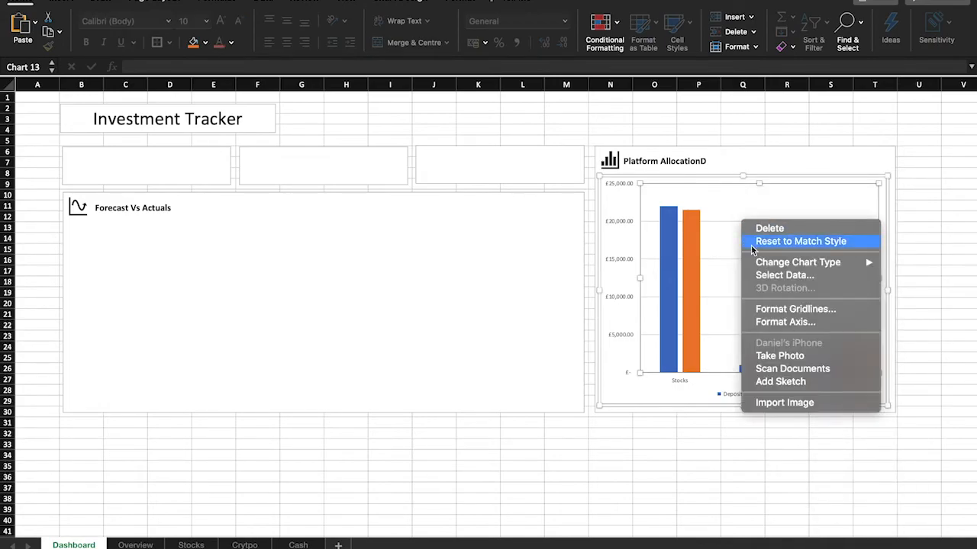
pyautogui.moveTo(796, 267)
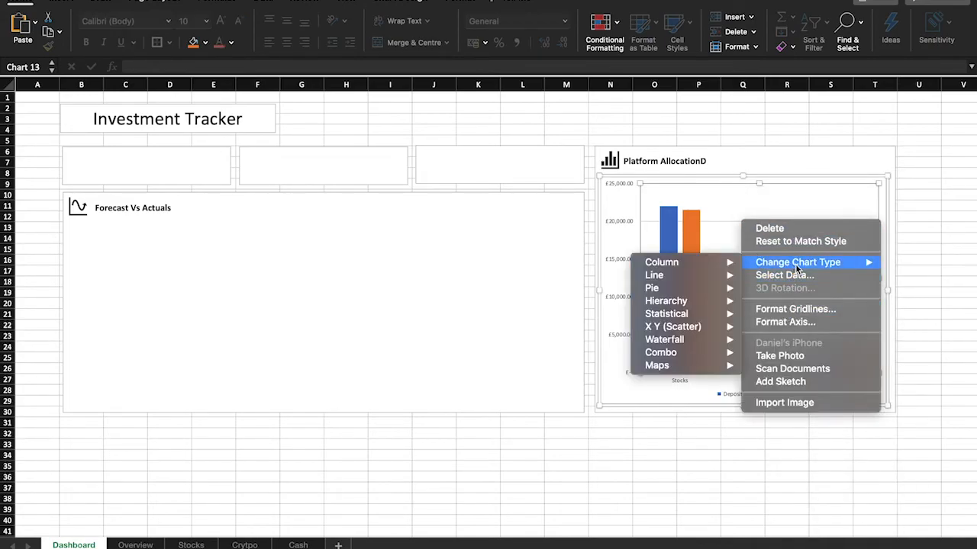
pyautogui.click(661, 409)
pyautogui.click(735, 296)
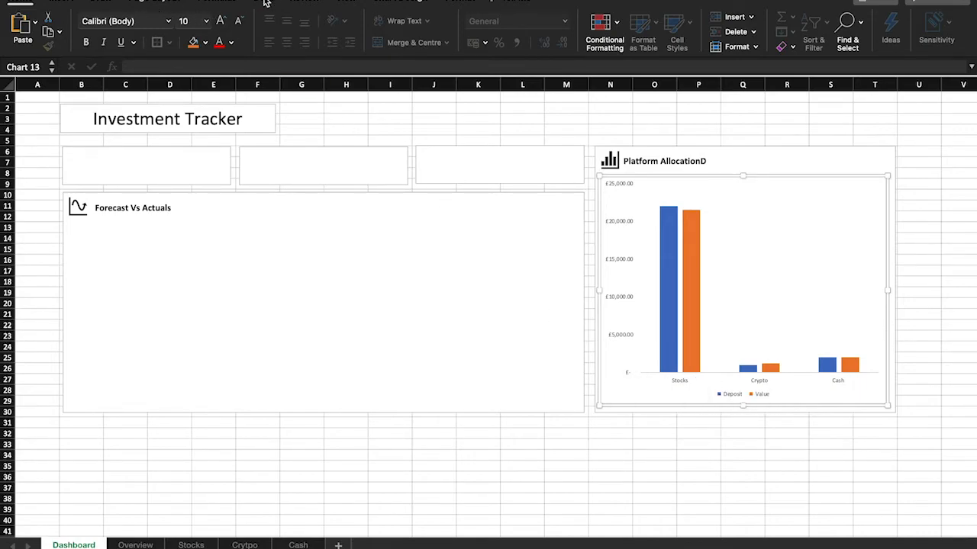
# Try a dark chart style on the platform chart, then apply the white style with gradient-filled columns
pyautogui.click(345, 2)
pyautogui.click(400, 2)
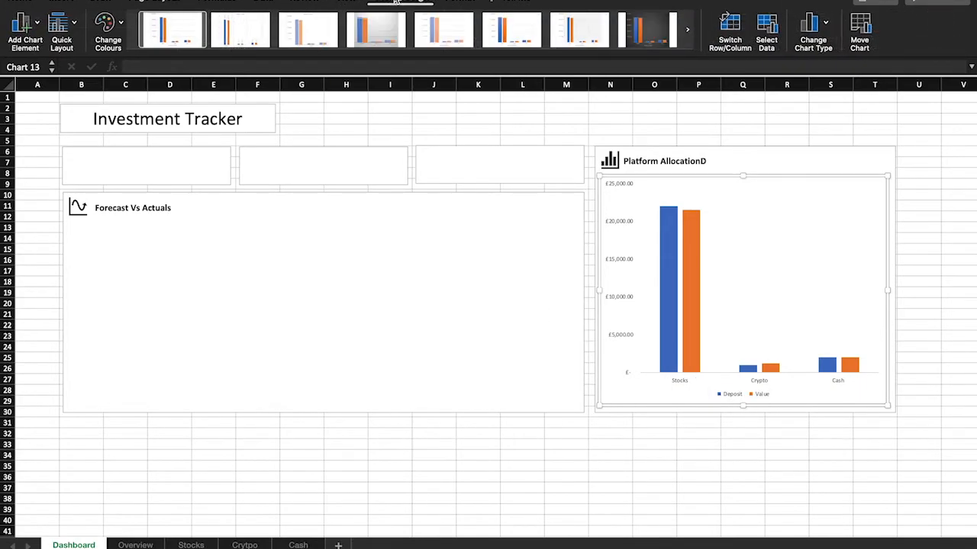
pyautogui.click(690, 39)
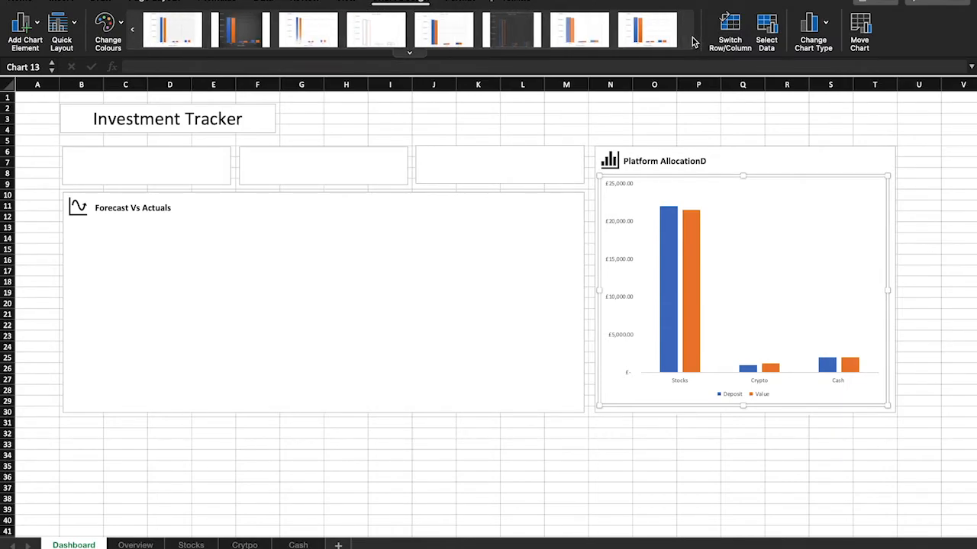
pyautogui.click(243, 30)
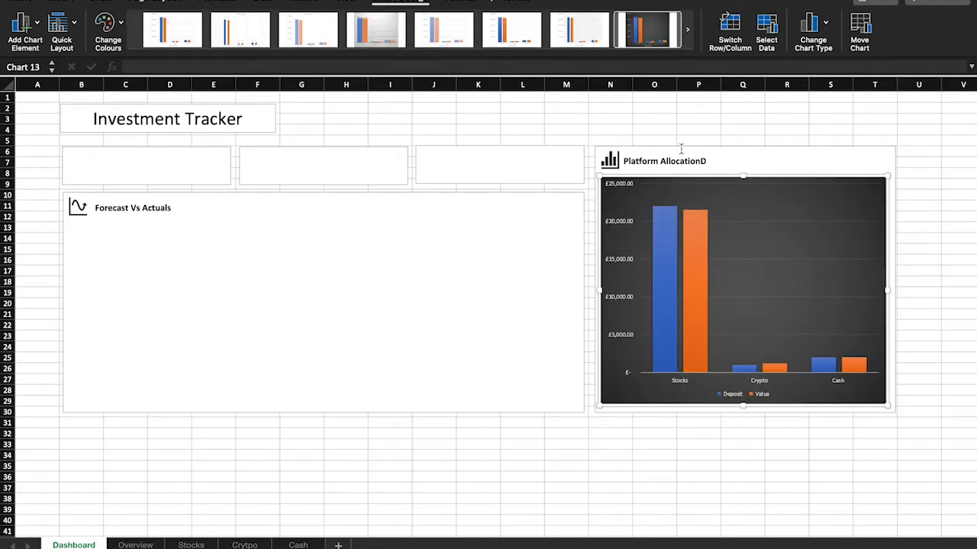
pyautogui.click(518, 38)
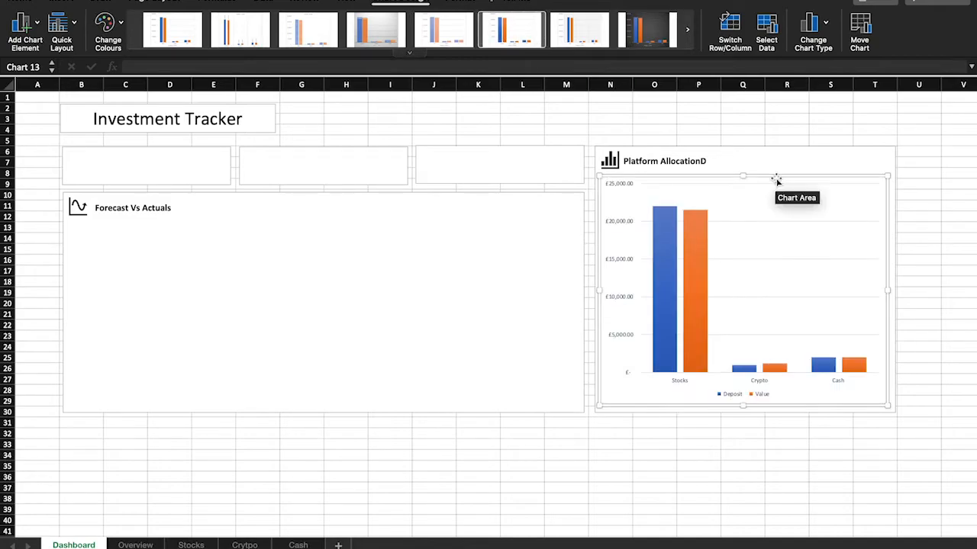
# Delete the gridlines that the new style added to the platform chart and deselect the chart
pyautogui.click(727, 221)
pyautogui.press('Delete')
pyautogui.click(759, 479)
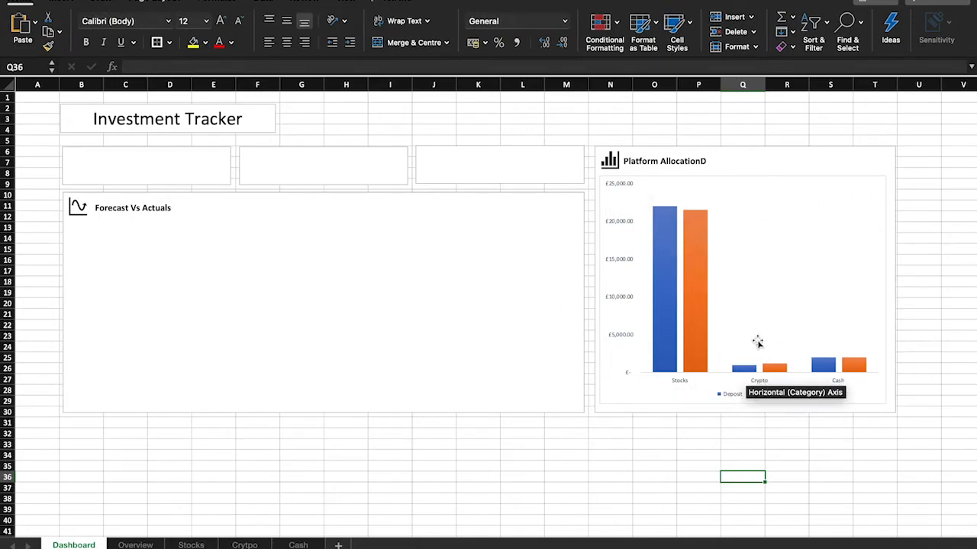
# Label the first summary box under the Investment Tracker title "Total Value" and enlarge the label's text
pyautogui.click(131, 158)
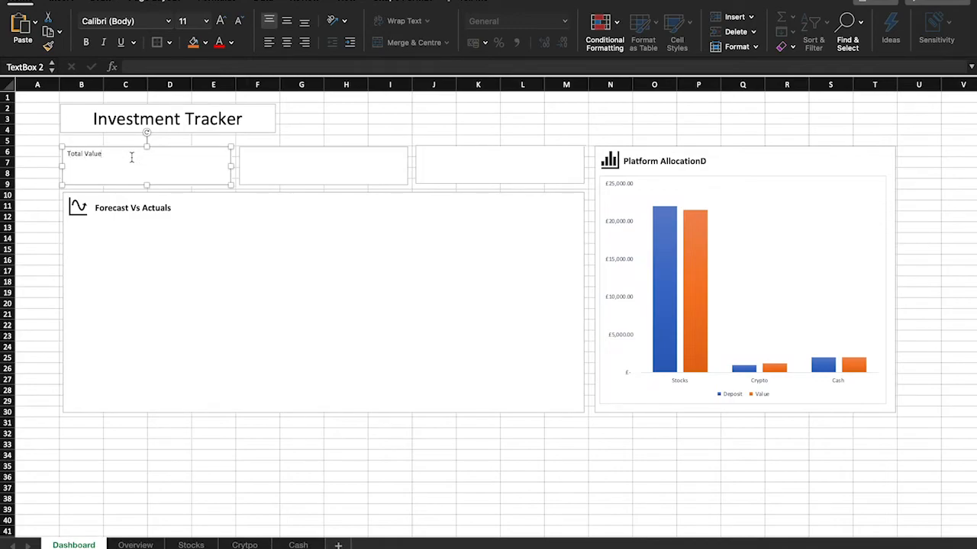
pyautogui.moveTo(106, 161); pyautogui.dragTo(74, 163)
pyautogui.click(218, 23)
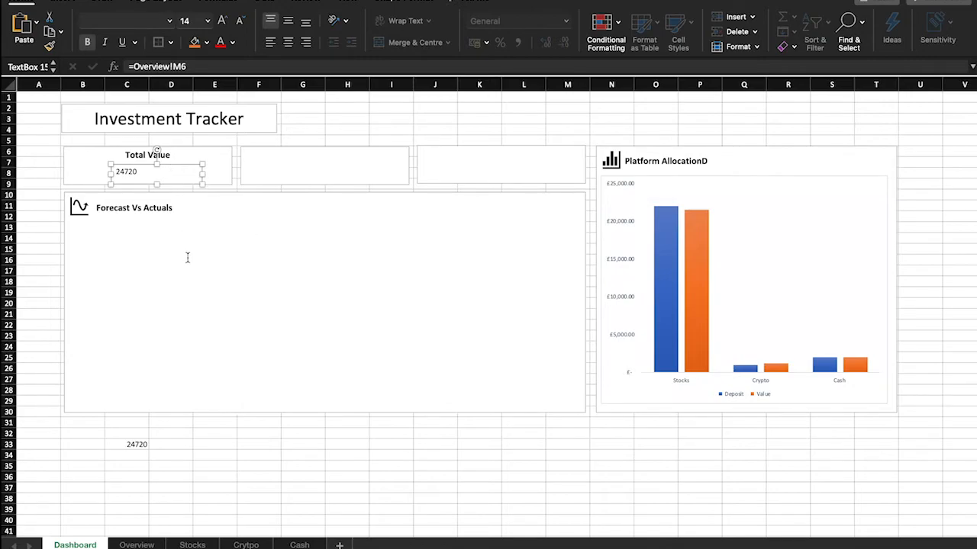
# Clear the duplicate total value from cell C33 below the dashboard boxes
pyautogui.click(141, 444)
pyautogui.press('Delete')
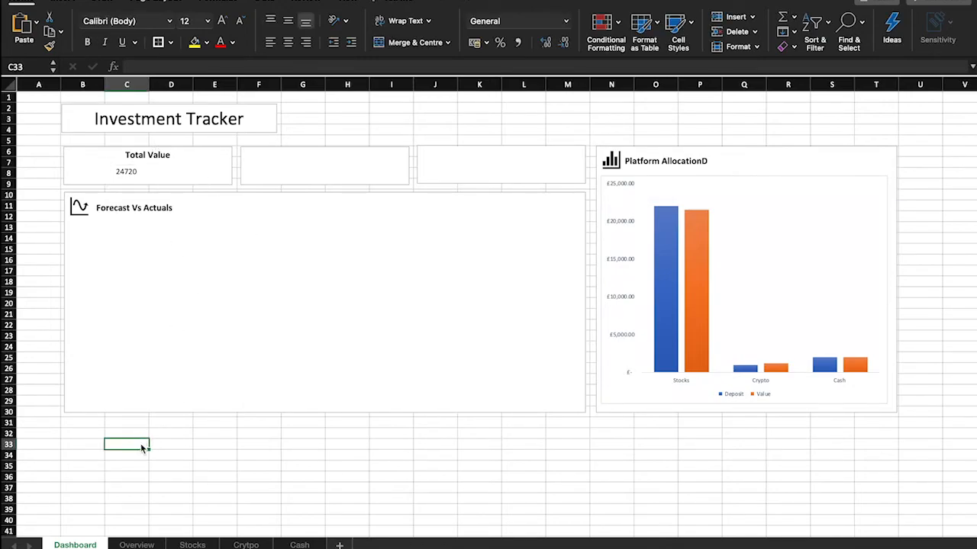
# Delete the linked value text box beneath the "Total Value" label in the first summary box
pyautogui.click(126, 172)
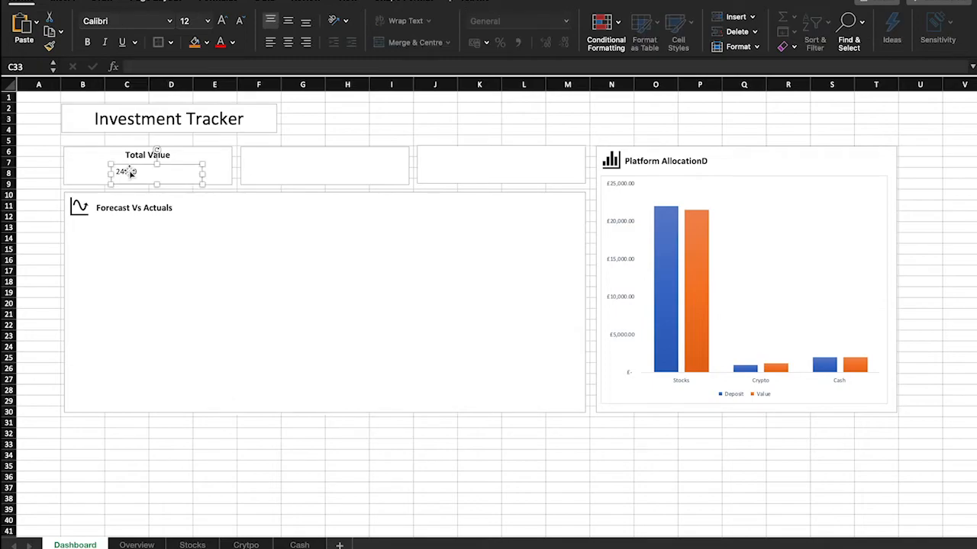
pyautogui.press('Delete')
pyautogui.click(152, 161)
pyautogui.click(171, 155)
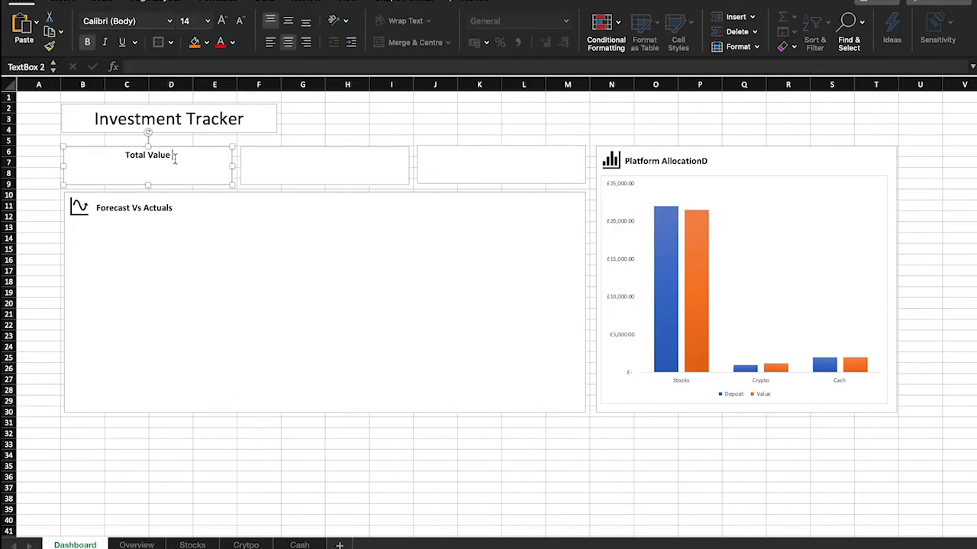
pyautogui.doubleClick(162, 155)
# Duplicate the "Forecast Vs Actuals" heading into the second summary box and change its text to "Total Deposit"
pyautogui.click(171, 206)
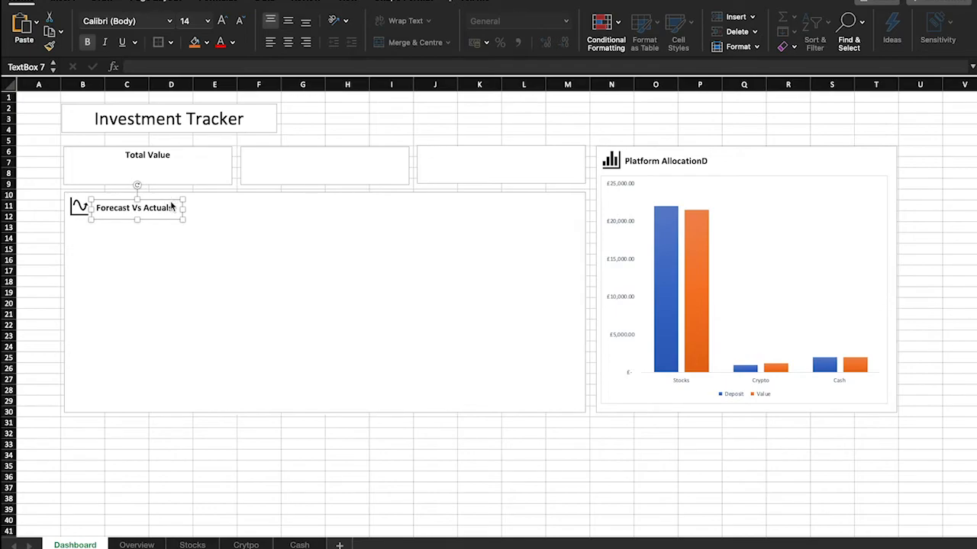
pyautogui.press('super+d')
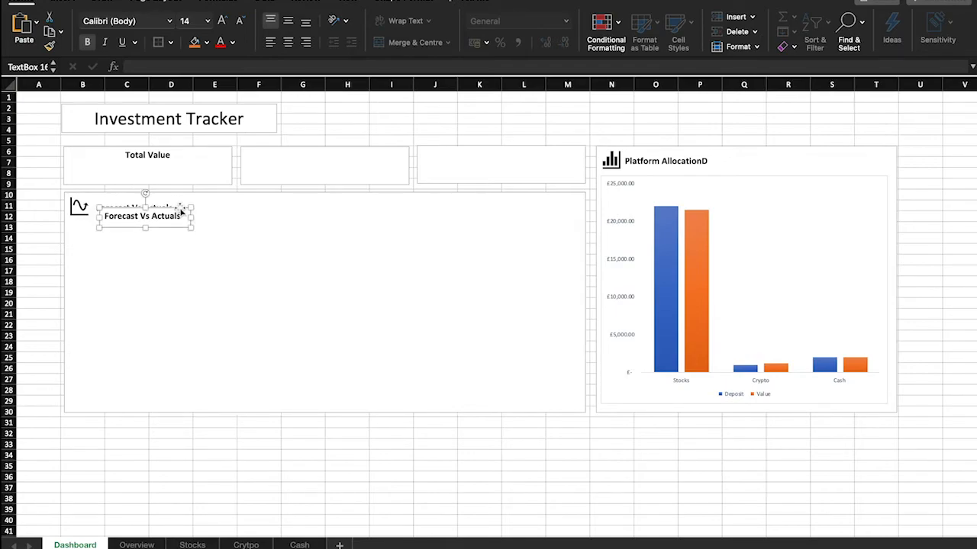
pyautogui.moveTo(180, 206); pyautogui.dragTo(360, 148)
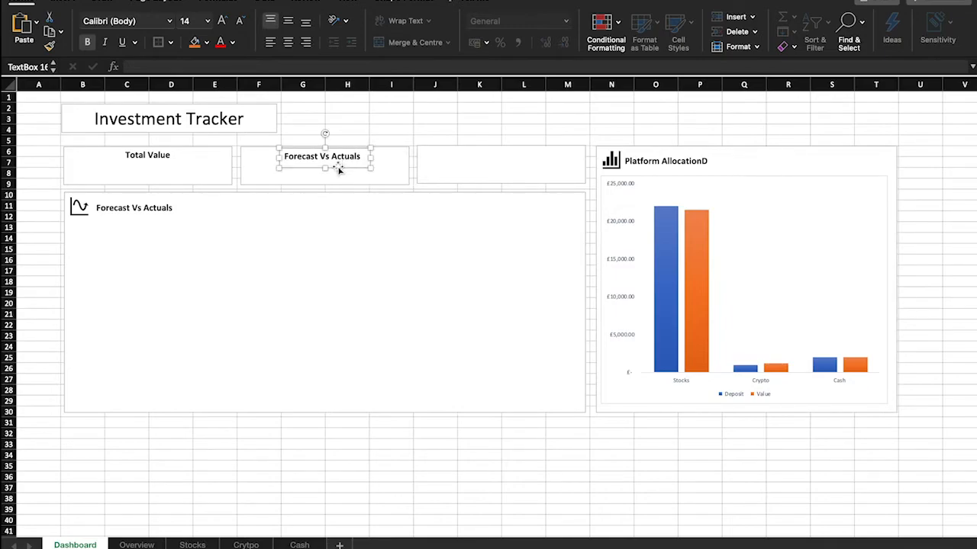
pyautogui.tripleClick(334, 157)
pyautogui.write('Total Deposit')
pyautogui.rightClick(366, 160)
pyautogui.click(292, 46)
pyautogui.moveTo(353, 169)
pyautogui.mouseDown()
pyautogui.moveTo(399, 185)
pyautogui.moveTo(366, 183)
pyautogui.moveTo(361, 170)
pyautogui.mouseUp()
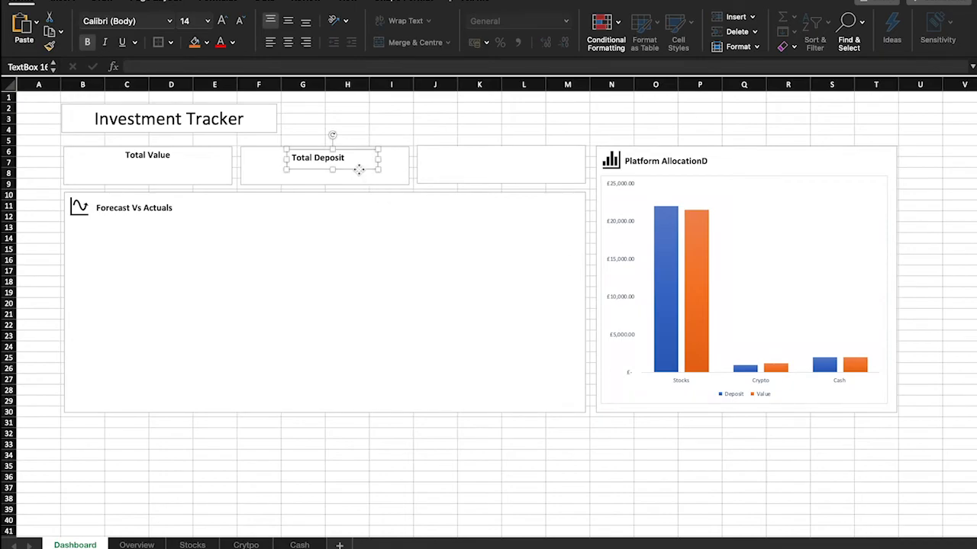
# Place another copy of the heading in the third summary box, change its text to "Profit/ Loss", then narrow and centre it
pyautogui.press('super+v')
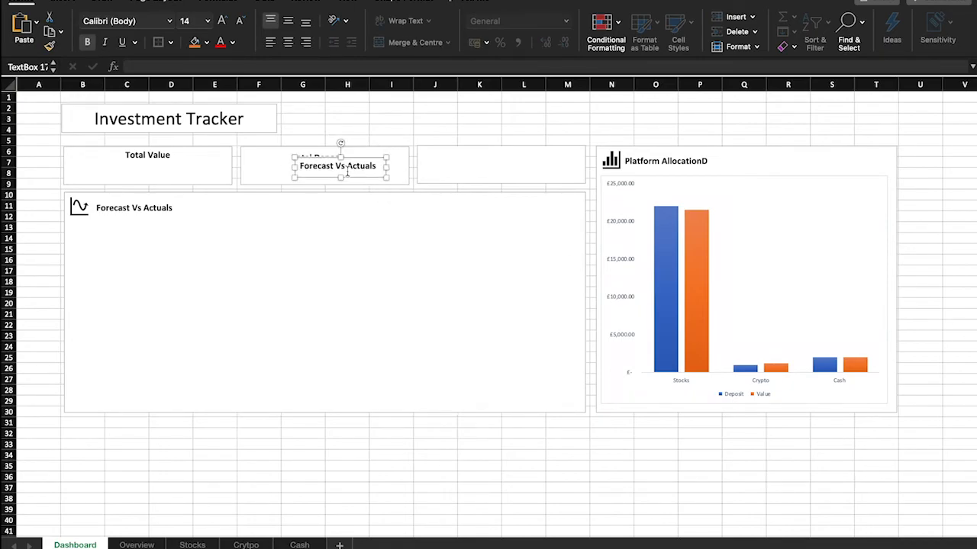
pyautogui.moveTo(354, 176); pyautogui.dragTo(516, 165)
pyautogui.doubleClick(512, 156)
pyautogui.click(512, 156)
pyautogui.doubleClick(511, 157)
pyautogui.click(510, 156)
pyautogui.tripleClick(537, 156)
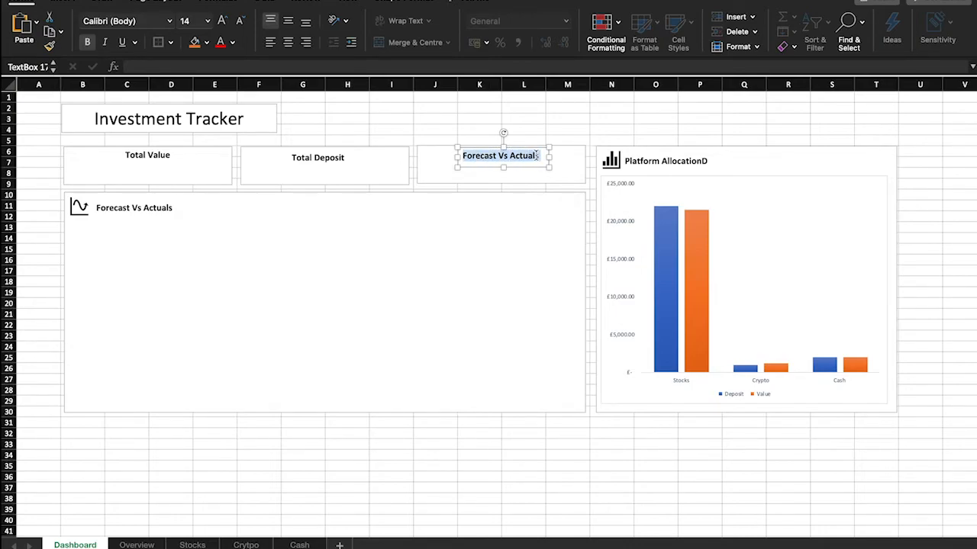
pyautogui.write('Profit/ Loss')
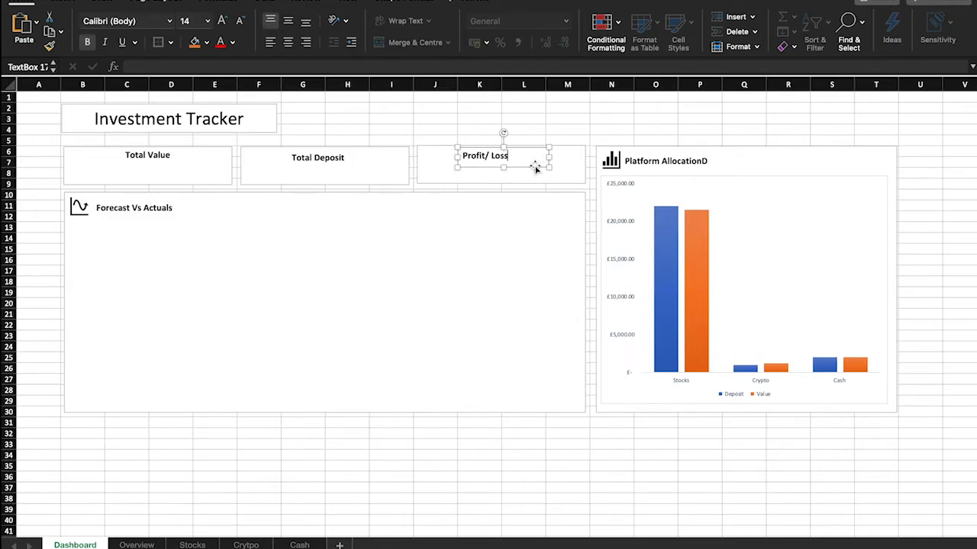
pyautogui.moveTo(549, 156); pyautogui.dragTo(515, 166)
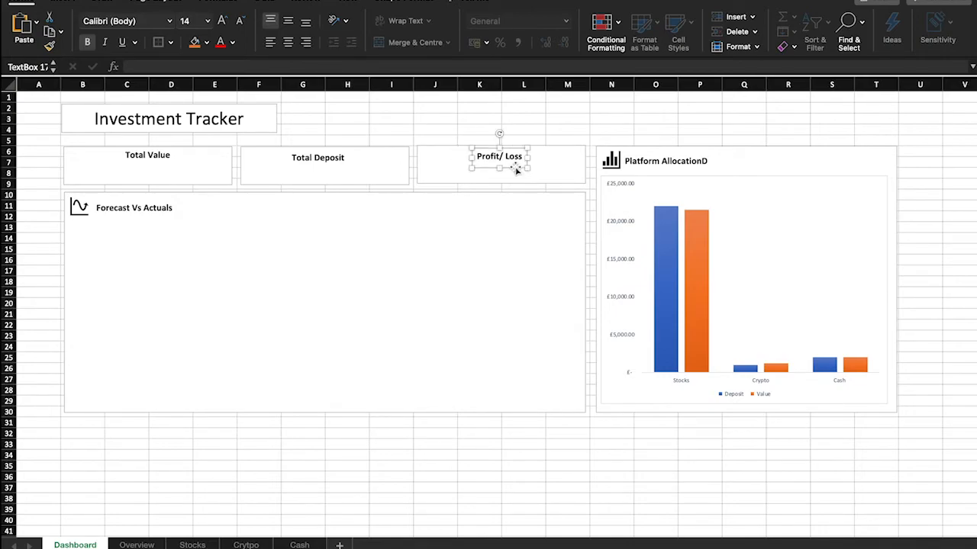
pyautogui.click(159, 173)
pyautogui.click(156, 243)
pyautogui.press('super+v')
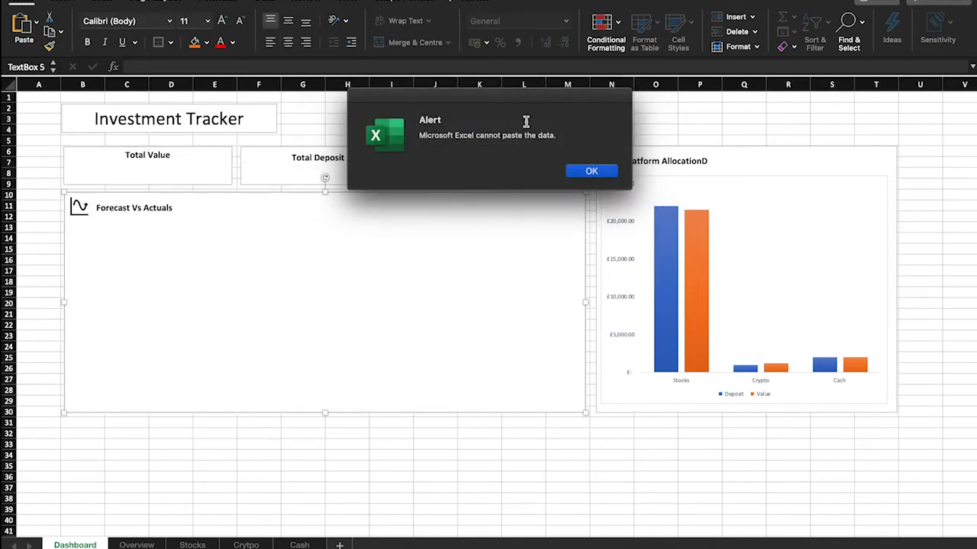
pyautogui.click(581, 170)
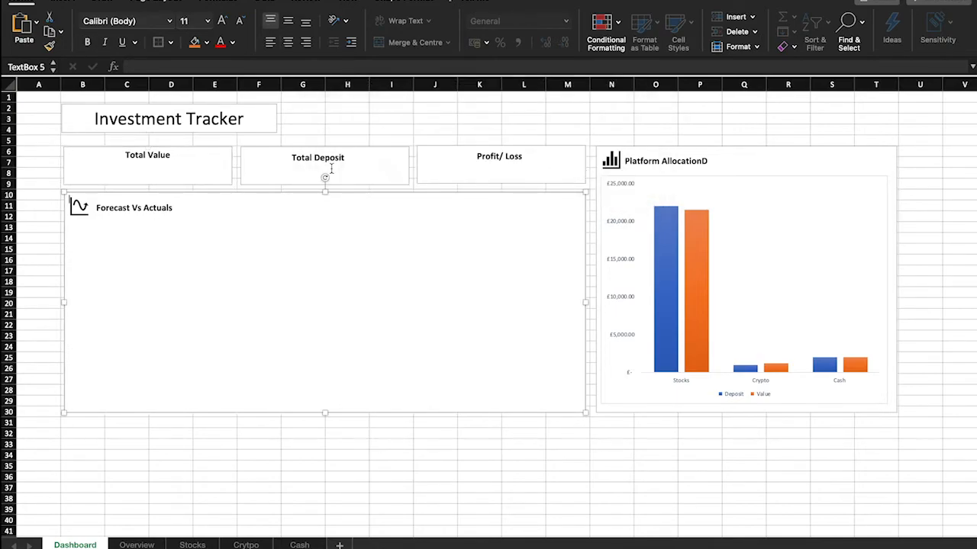
# Duplicate the "Forecast Vs Actuals" heading beneath the "Total Value" label and clear the copy's text
pyautogui.click(134, 207)
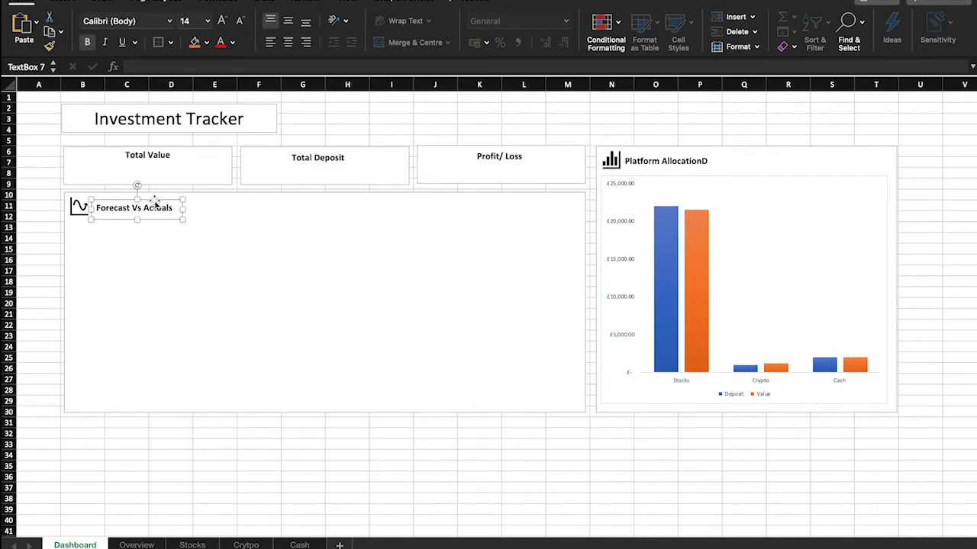
pyautogui.press('super+d')
pyautogui.moveTo(166, 225); pyautogui.dragTo(164, 173)
pyautogui.doubleClick(165, 169)
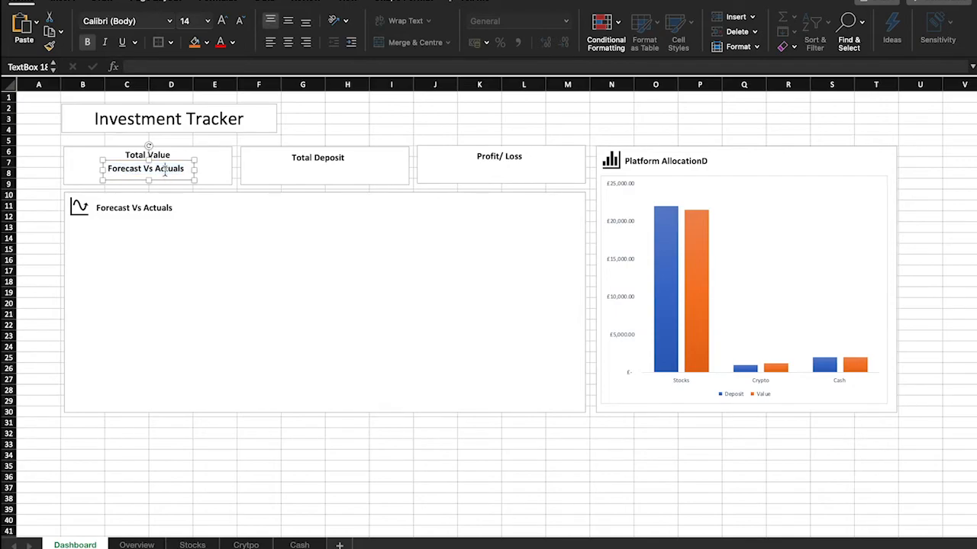
pyautogui.tripleClick(165, 171)
pyautogui.press('BackSpace')
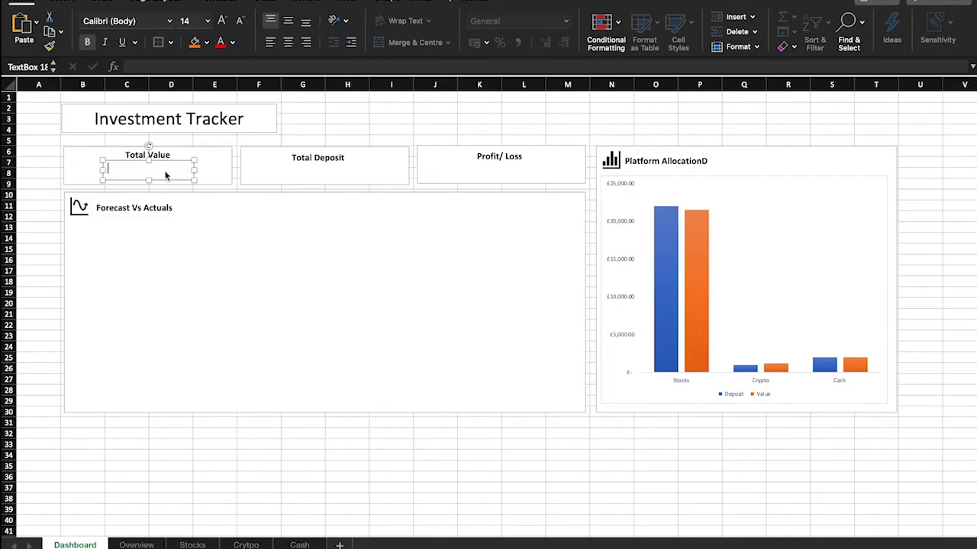
# Link the empty text box beneath "Total Value" to the platform value total with =Overview!M6
pyautogui.click(141, 66)
pyautogui.write('=')
pyautogui.click(151, 545)
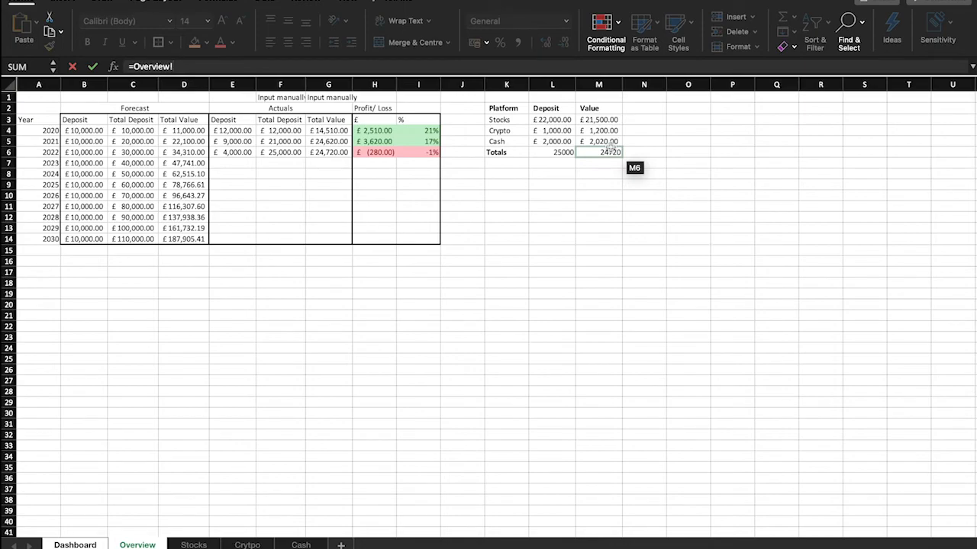
pyautogui.click(610, 151)
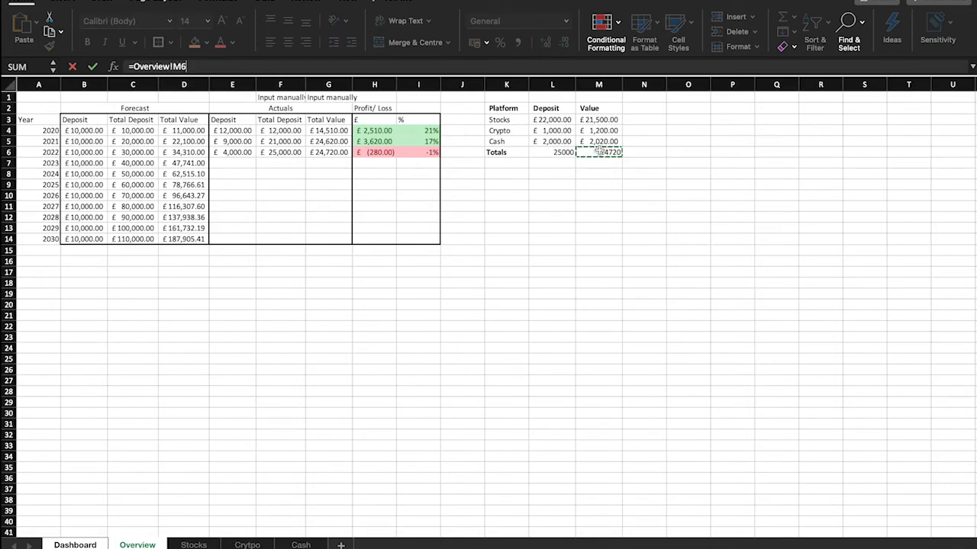
pyautogui.press('Return')
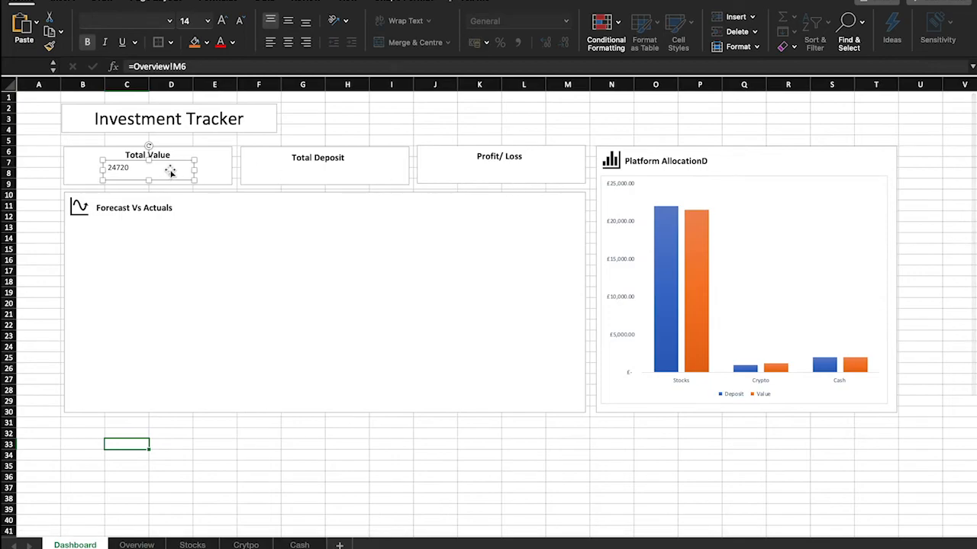
pyautogui.click(128, 169)
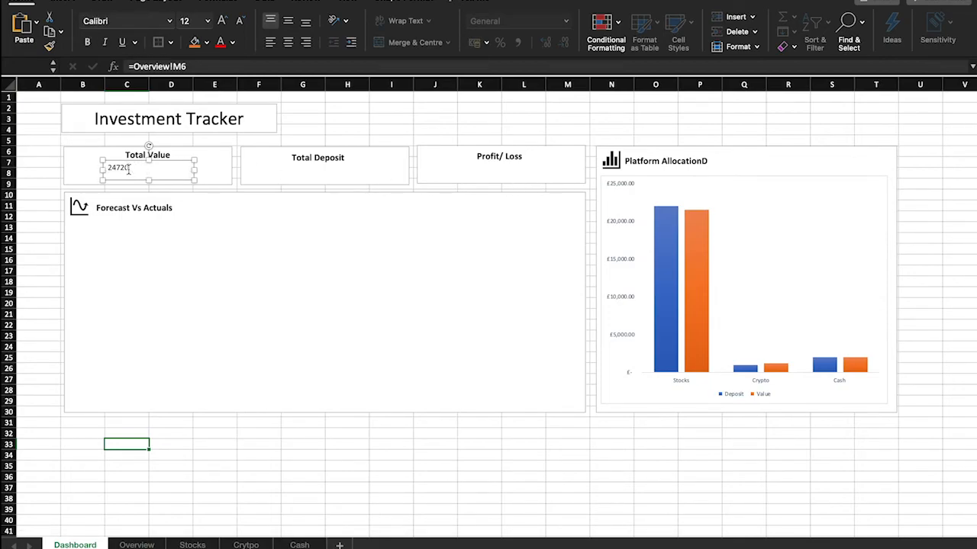
# Format the deposit and value totals in L6:M6 on the Overview sheet as pound accounting amounts
pyautogui.click(141, 545)
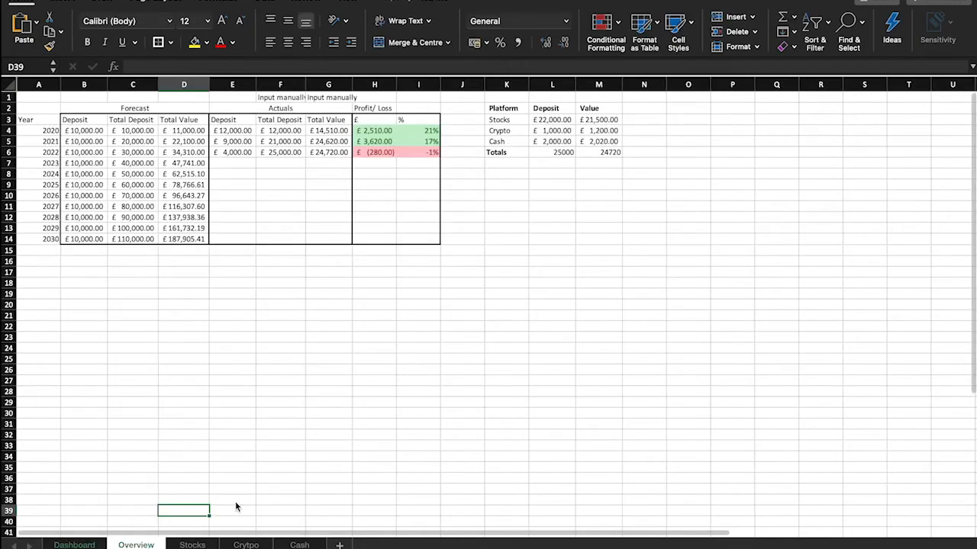
pyautogui.moveTo(602, 152); pyautogui.dragTo(557, 153)
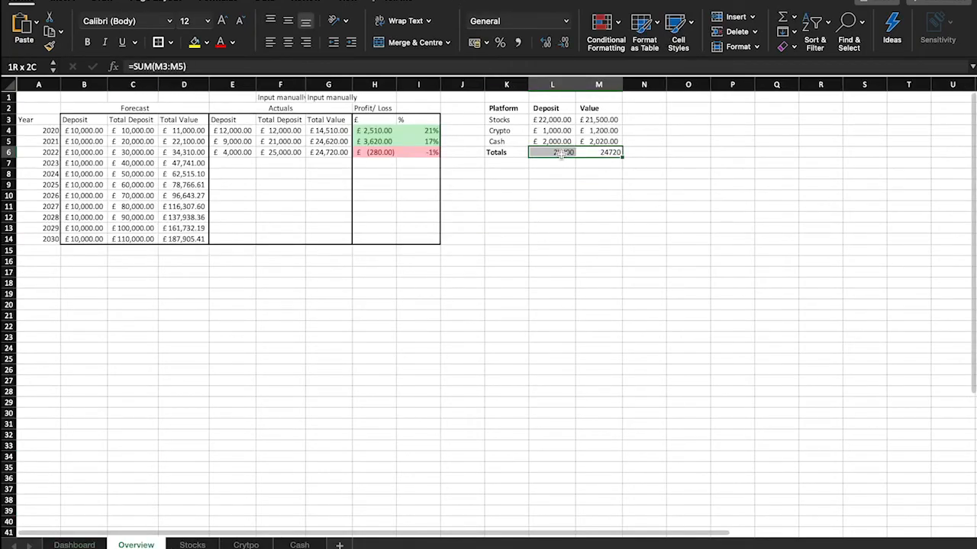
pyautogui.click(479, 46)
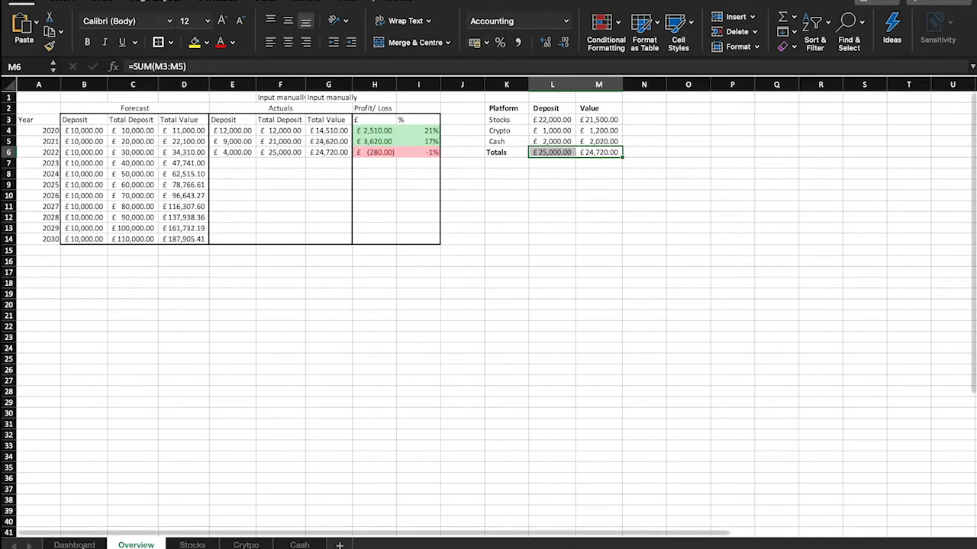
# On the Dashboard, centre the linked value beneath "Total Value" and place a copy of it beneath "Total Deposit"
pyautogui.click(74, 544)
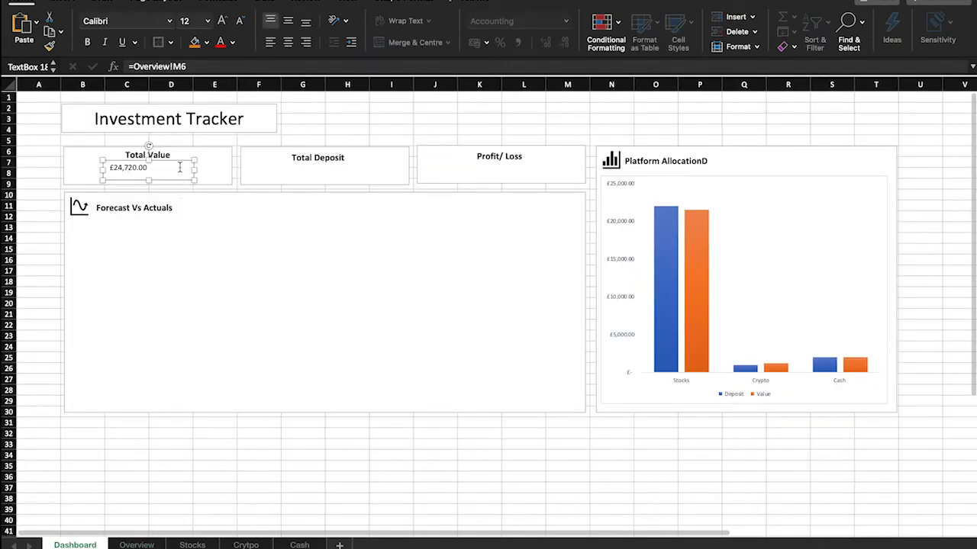
pyautogui.moveTo(180, 166); pyautogui.dragTo(194, 162)
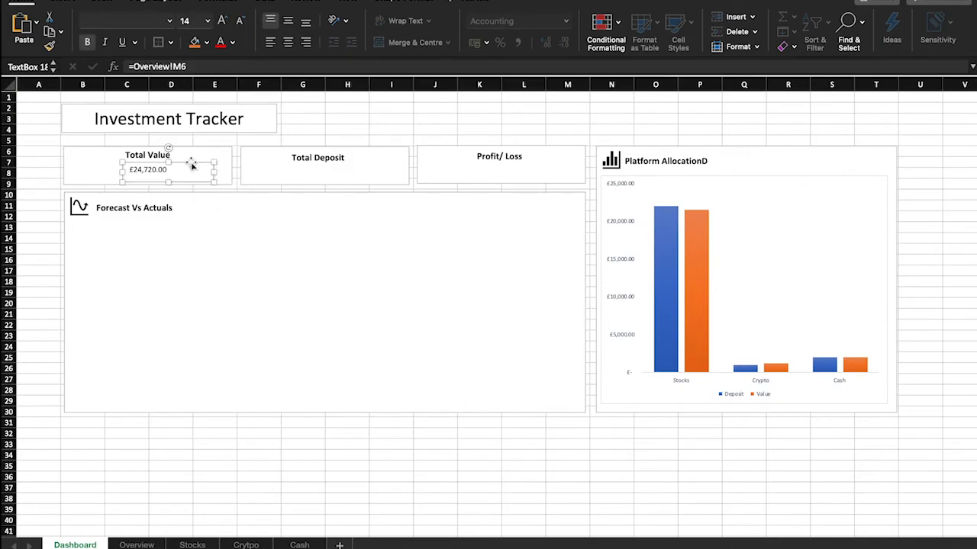
pyautogui.press('super+c')
pyautogui.press('super+v')
pyautogui.moveTo(193, 169); pyautogui.dragTo(353, 165)
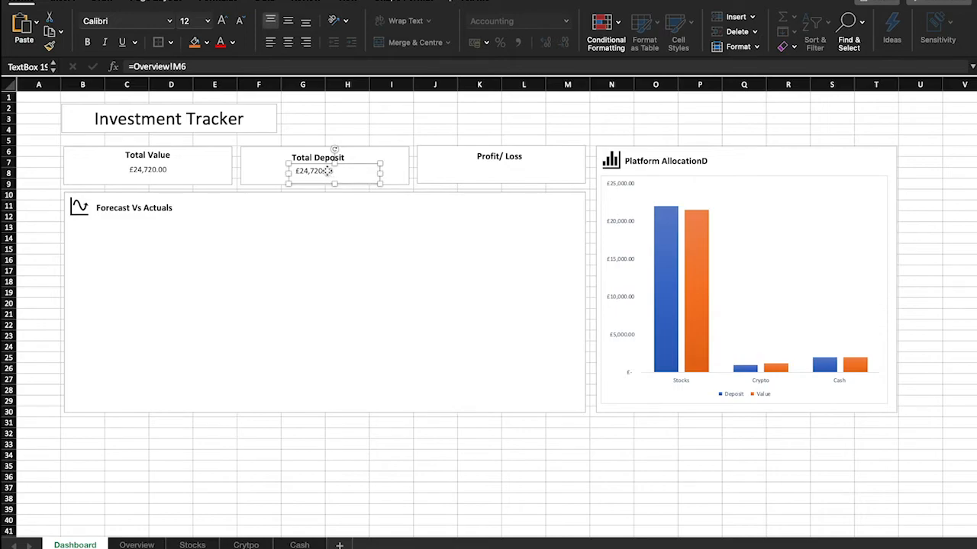
# Link the copied text box beneath "Total Deposit" to the platform deposit total with =Overview!L6
pyautogui.moveTo(117, 70); pyautogui.dragTo(115, 72)
pyautogui.write('=')
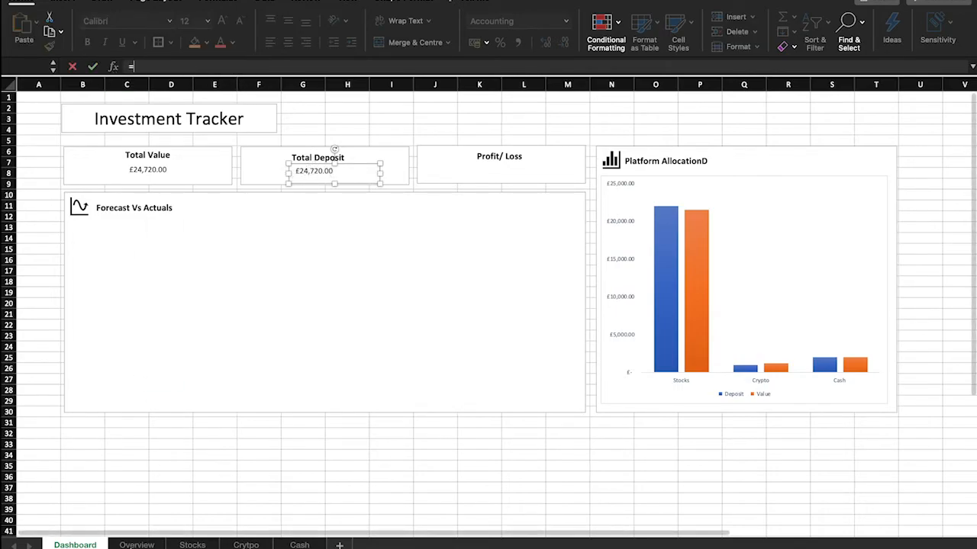
pyautogui.click(137, 545)
pyautogui.click(555, 152)
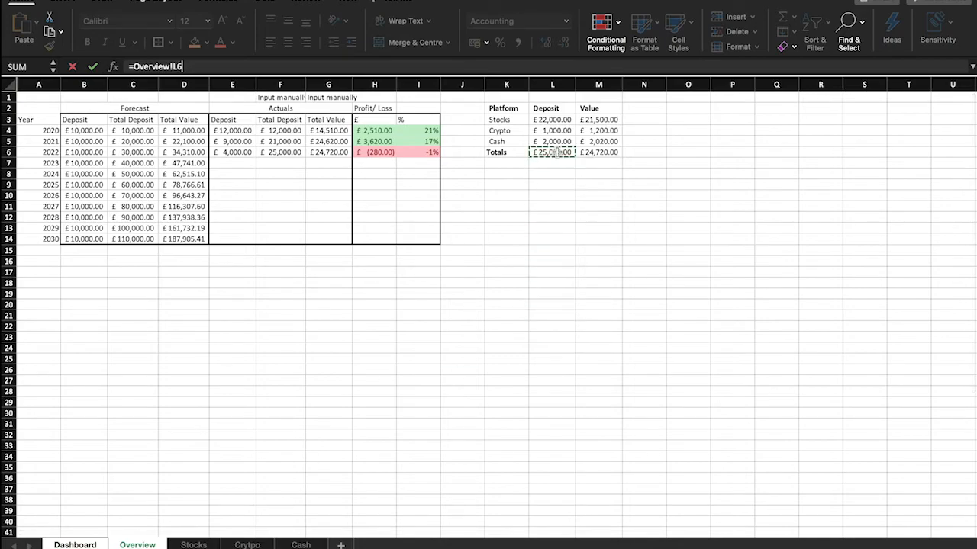
pyautogui.press('Return')
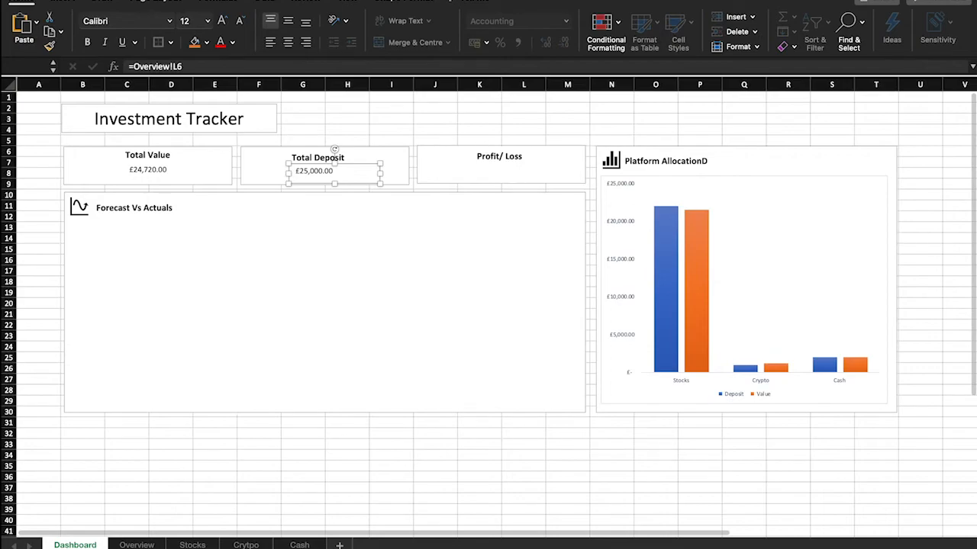
# Duplicate the "Forecast Vs Actuals" heading beneath the "Profit/ Loss" label and clear the copy's text
pyautogui.click(488, 176)
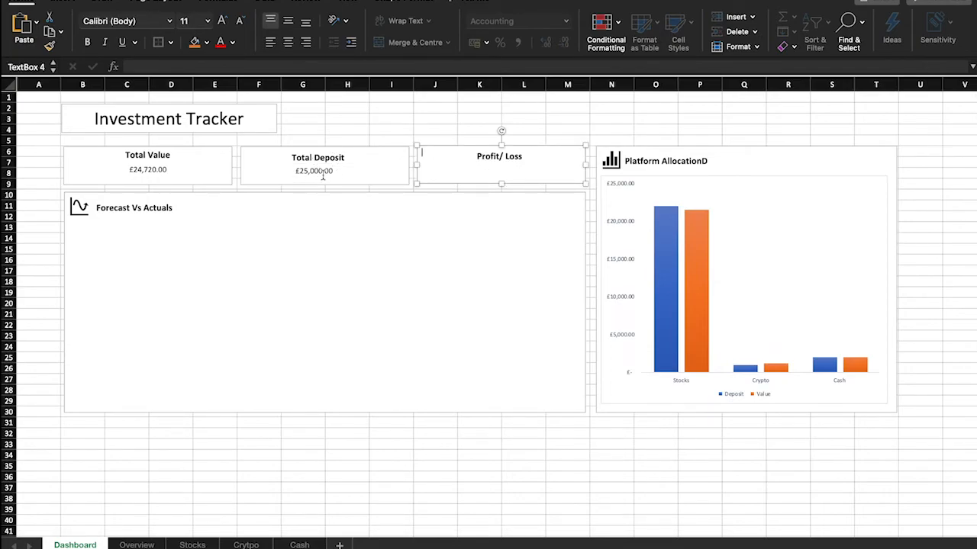
pyautogui.click(155, 209)
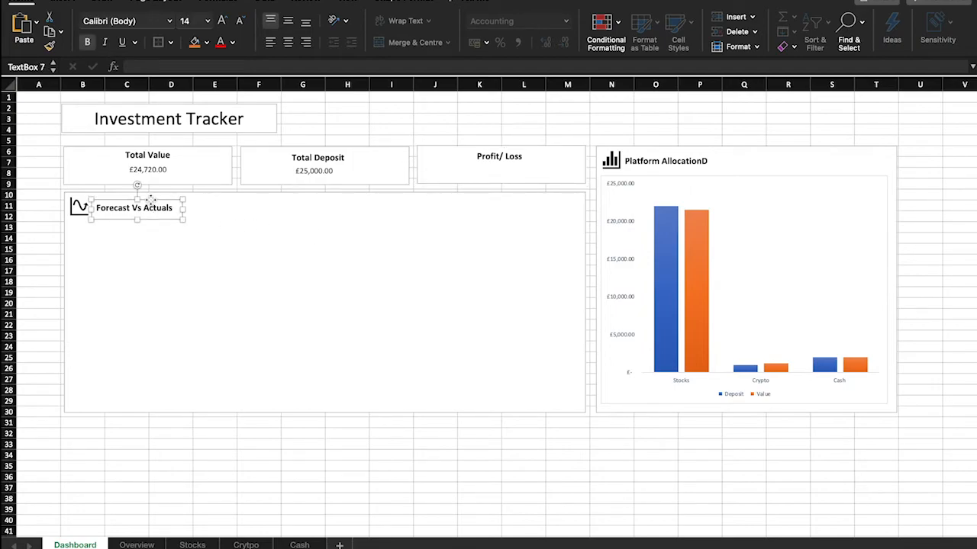
pyautogui.press('super+d')
pyautogui.moveTo(163, 228); pyautogui.dragTo(515, 169)
pyautogui.tripleClick(515, 168)
pyautogui.doubleClick(515, 168)
pyautogui.click(515, 168)
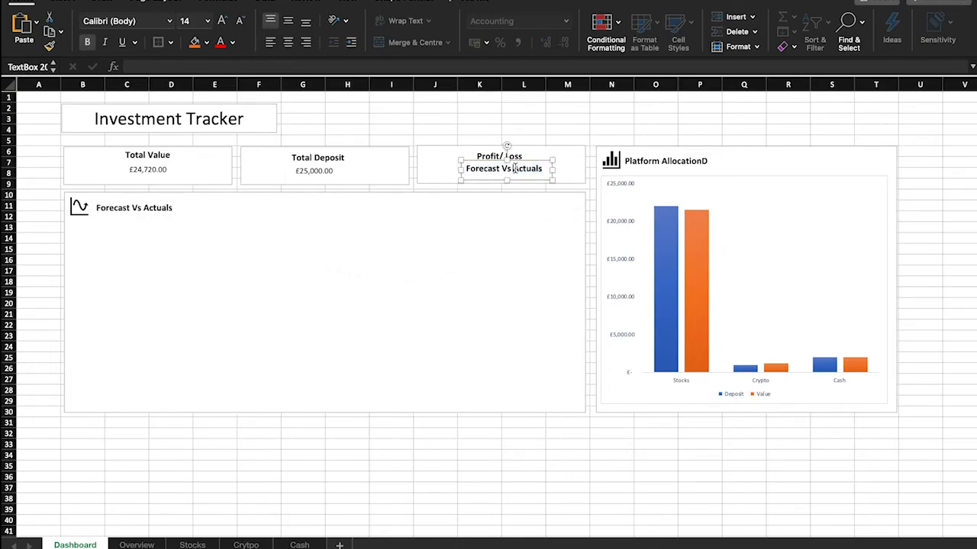
pyautogui.tripleClick(515, 168)
pyautogui.write('=')
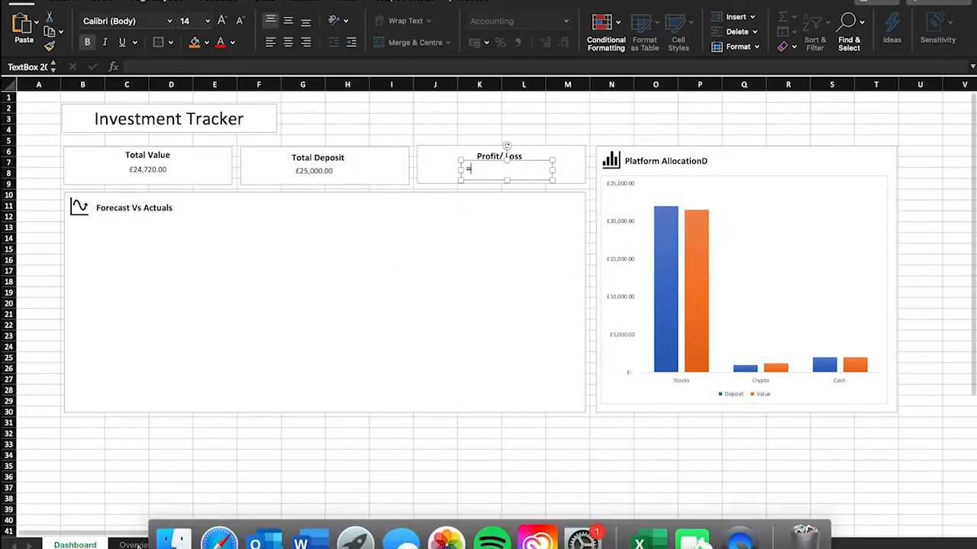
pyautogui.press('BackSpace')
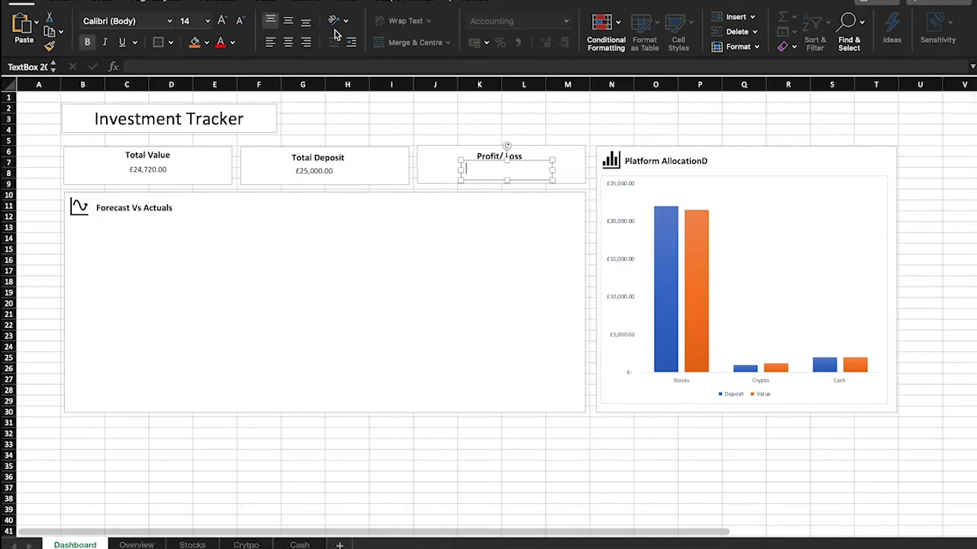
# Link the empty text box beneath "Profit/ Loss" to the 2022 profit with =Overview!H6 and adjust its position under the label
pyautogui.click(172, 68)
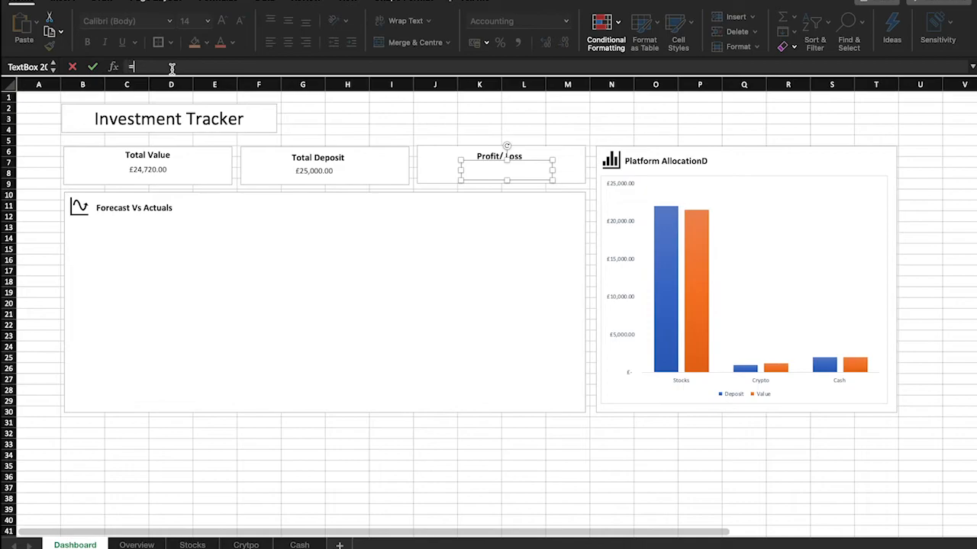
pyautogui.click(137, 544)
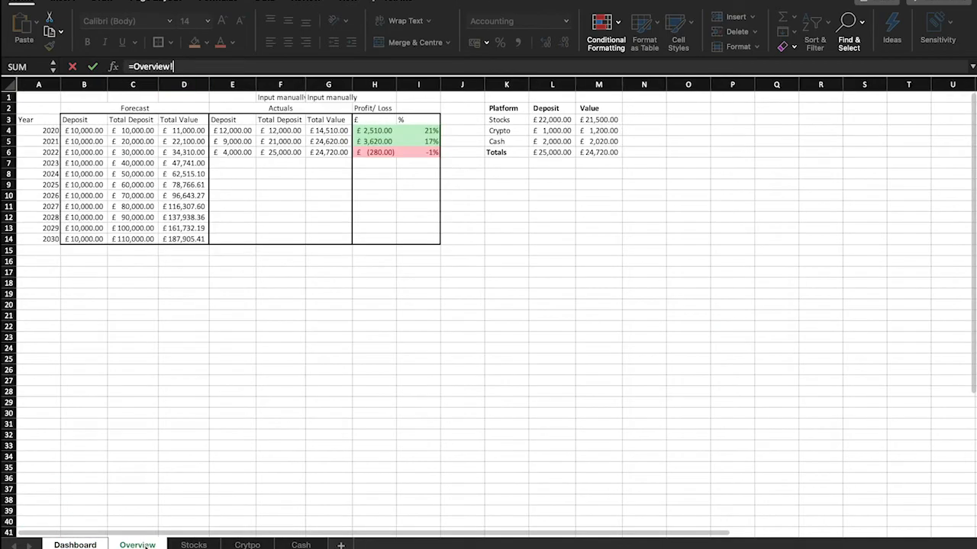
pyautogui.click(379, 152)
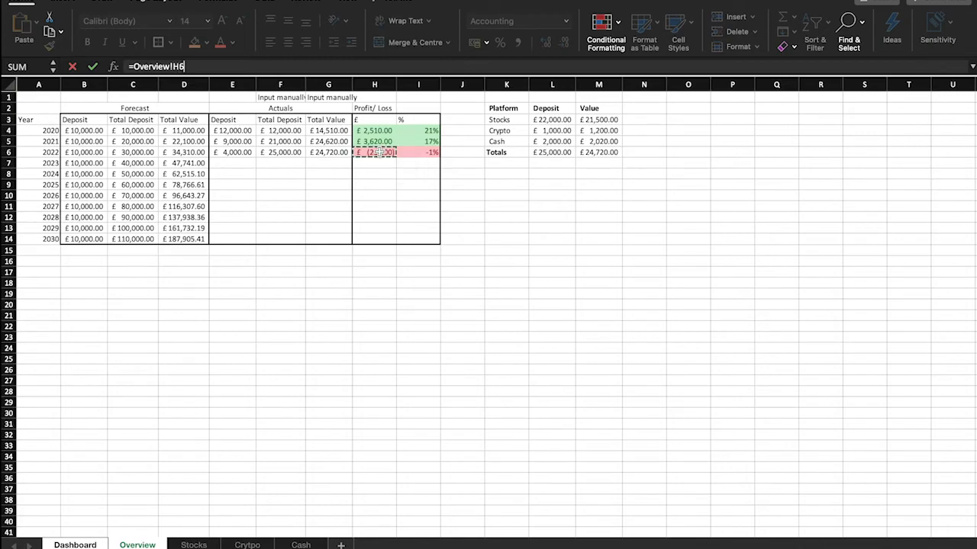
pyautogui.press('Return')
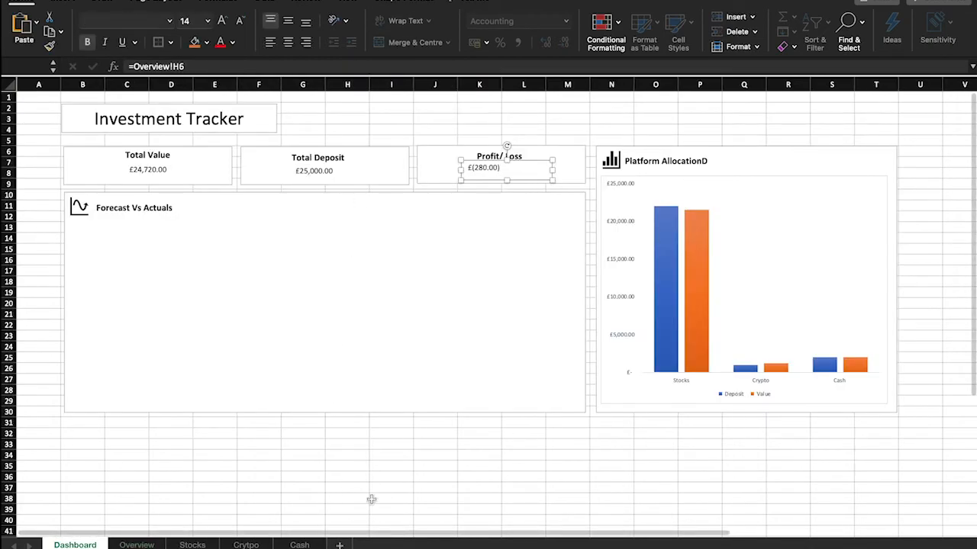
pyautogui.moveTo(539, 163); pyautogui.dragTo(550, 159)
pyautogui.click(402, 501)
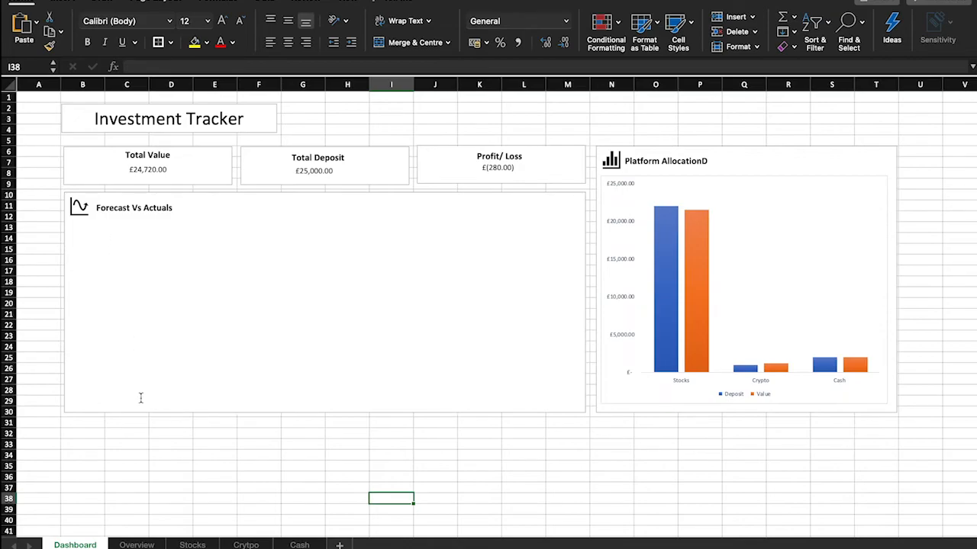
# On the Overview sheet, insert a 2-D line chart with markers from A3:A14, C3:D14 and F3:G6
pyautogui.click(122, 545)
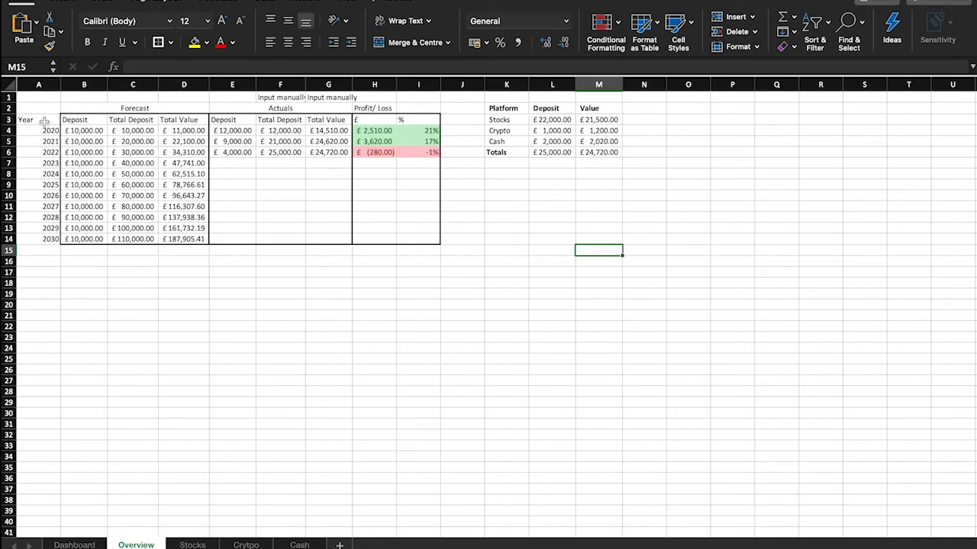
pyautogui.moveTo(45, 121); pyautogui.dragTo(38, 238)
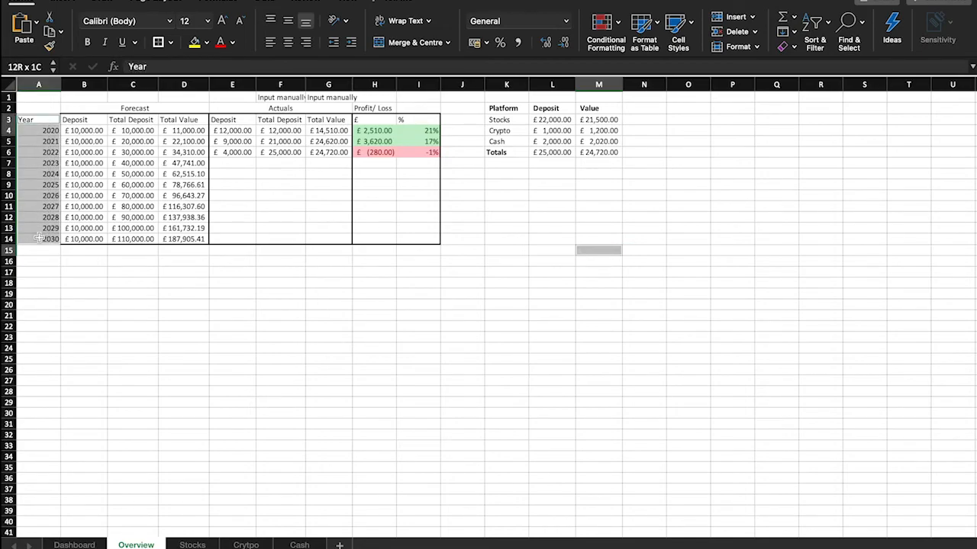
pyautogui.keyDown('super'); pyautogui.click(131, 118); pyautogui.keyUp('super')
pyautogui.moveTo(131, 118); pyautogui.dragTo(132, 239)
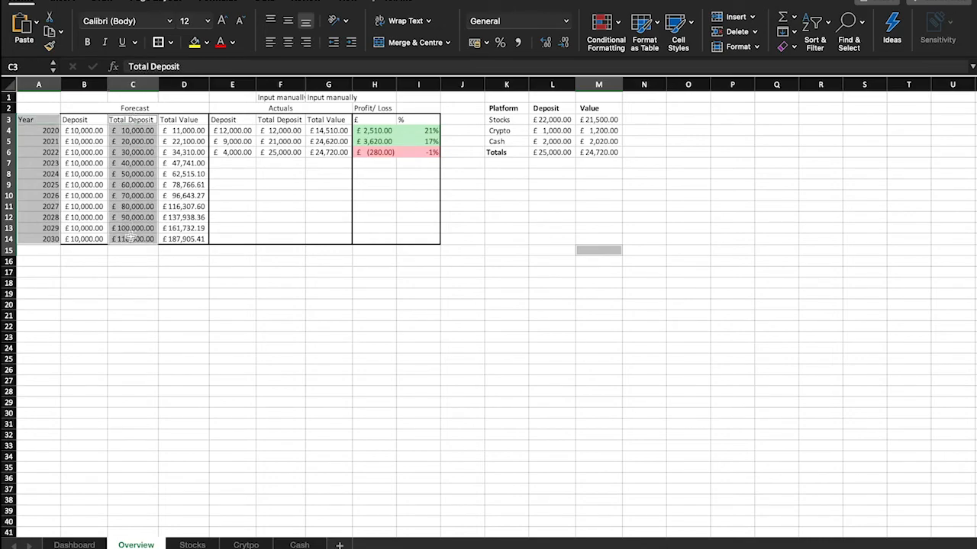
pyautogui.moveTo(184, 120); pyautogui.dragTo(183, 239)
pyautogui.moveTo(282, 119); pyautogui.dragTo(340, 152)
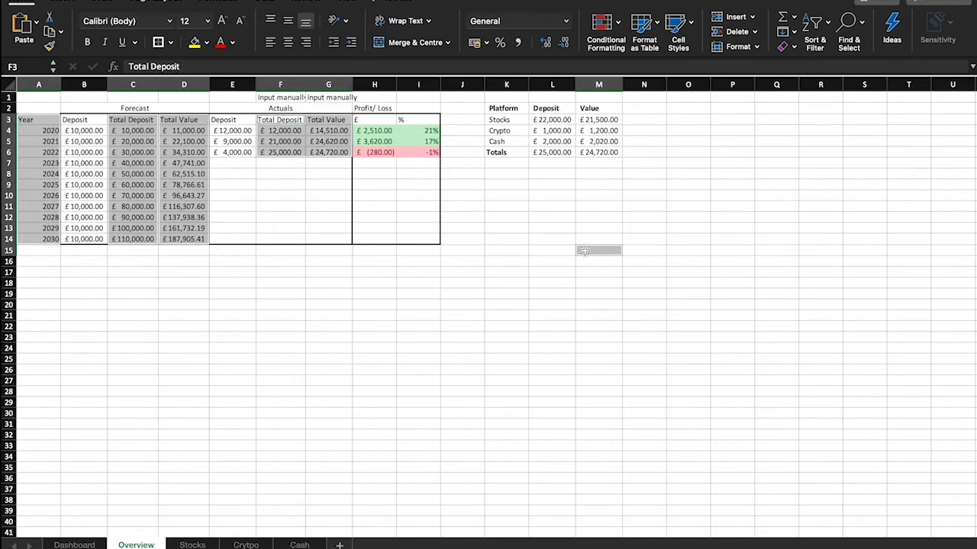
pyautogui.click(388, 2)
pyautogui.moveTo(495, 38)
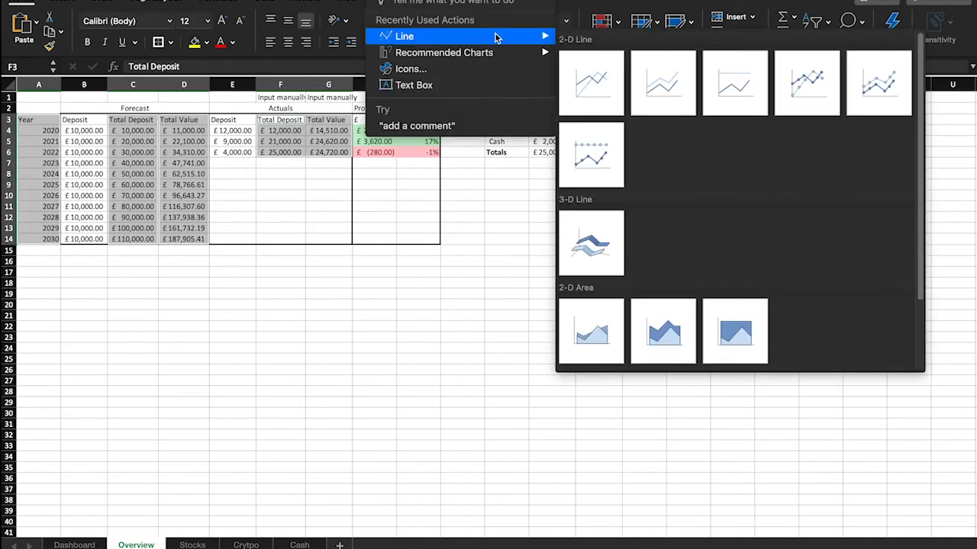
pyautogui.click(807, 86)
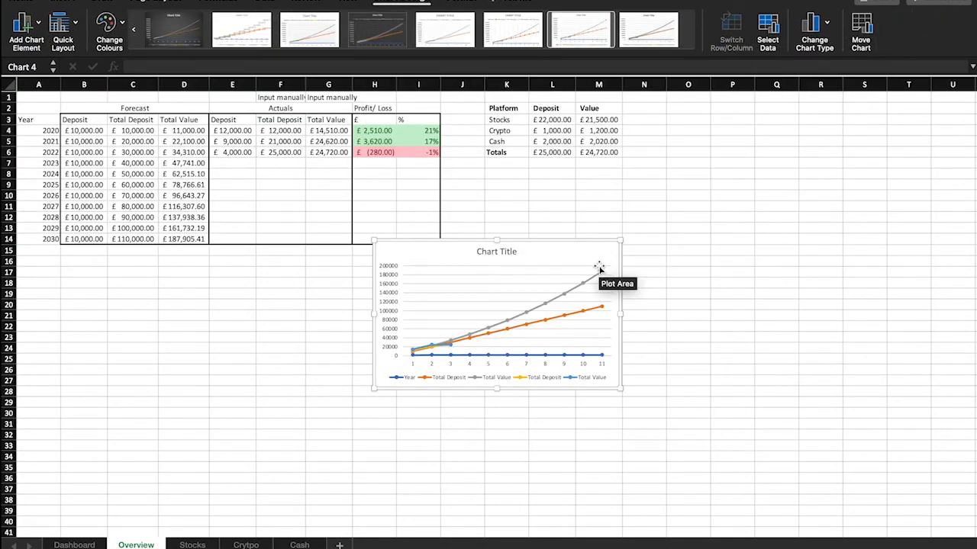
# Enlarge the new line chart and delete its Year series
pyautogui.moveTo(621, 239); pyautogui.dragTo(763, 146)
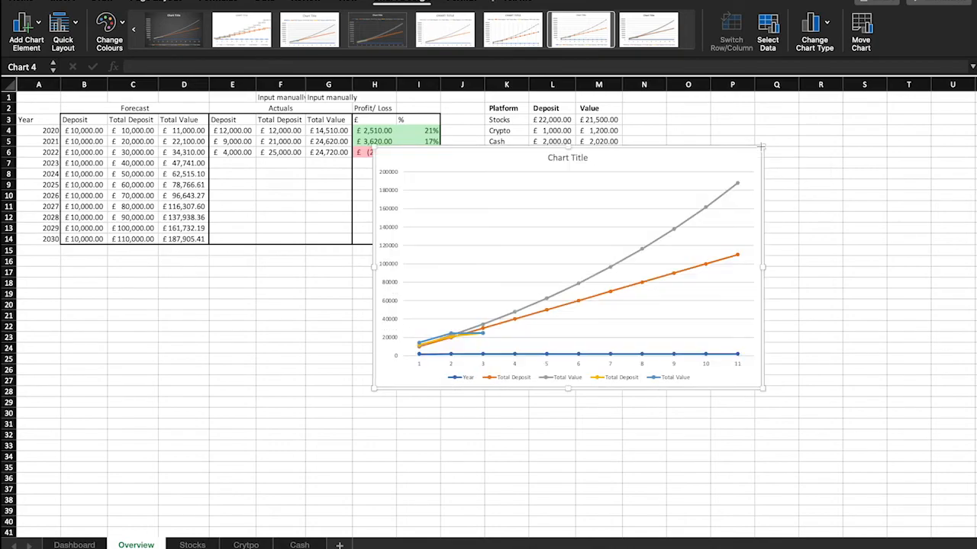
pyautogui.click(579, 355)
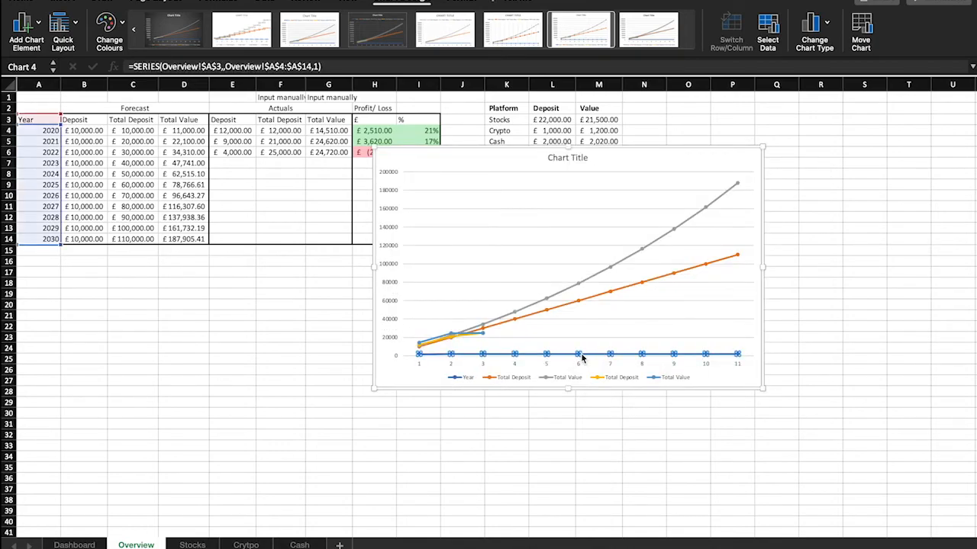
pyautogui.press('Delete')
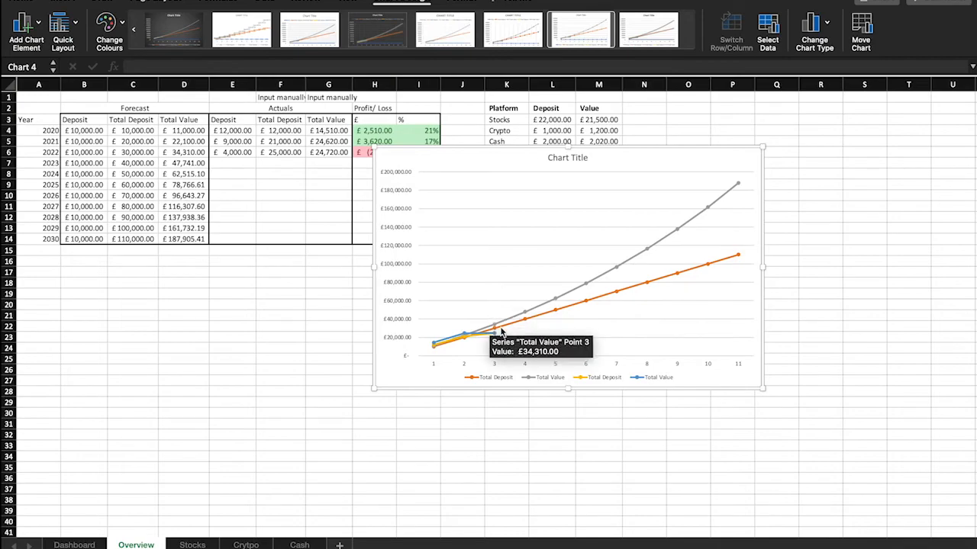
pyautogui.moveTo(373, 389); pyautogui.dragTo(303, 432)
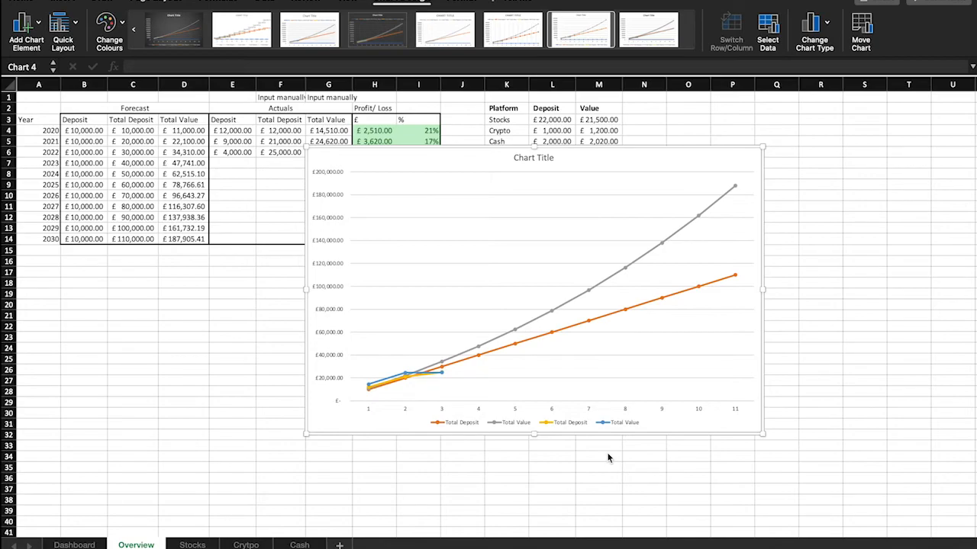
# Format the forecast Total Deposit series in the chart as a solid line with a dashed pattern
pyautogui.moveTo(594, 290)
pyautogui.moveTo(555, 337)
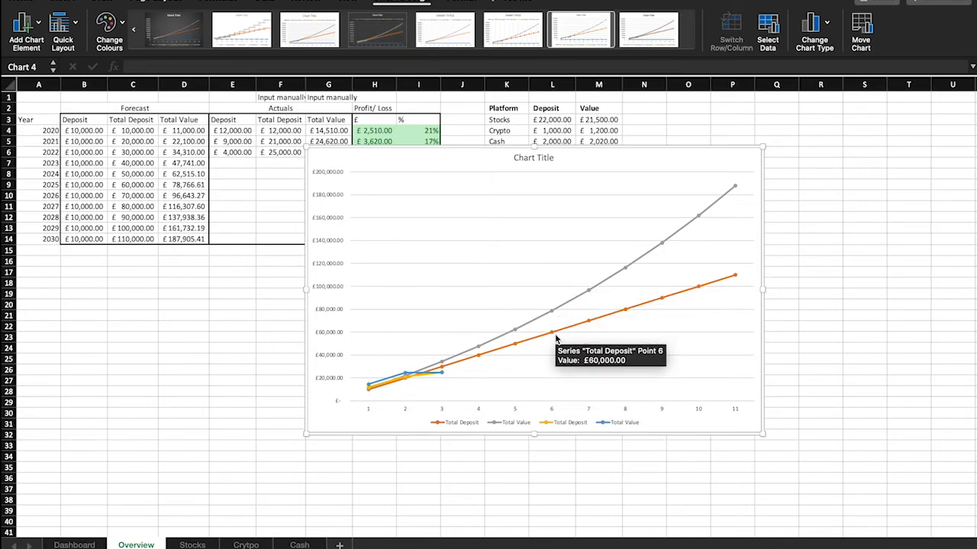
pyautogui.moveTo(586, 325)
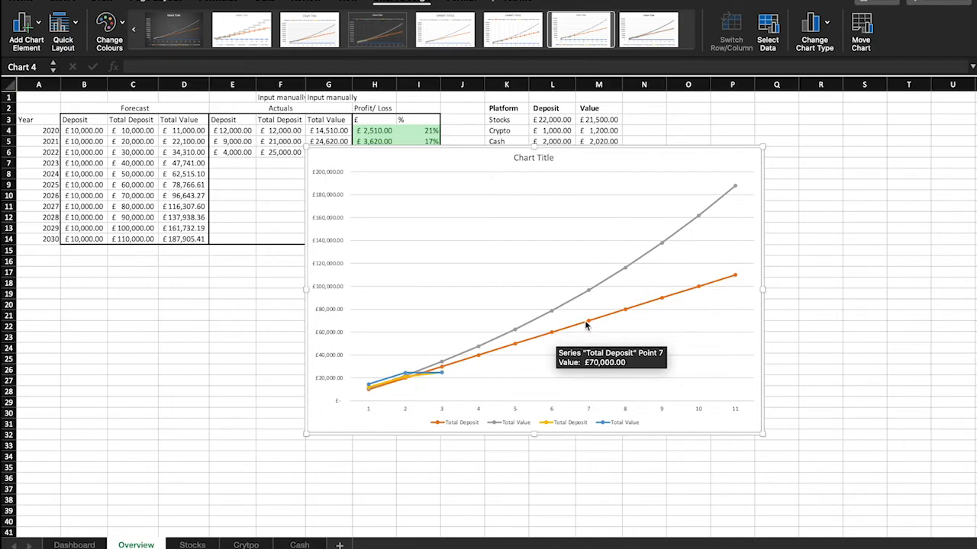
pyautogui.click(459, 428)
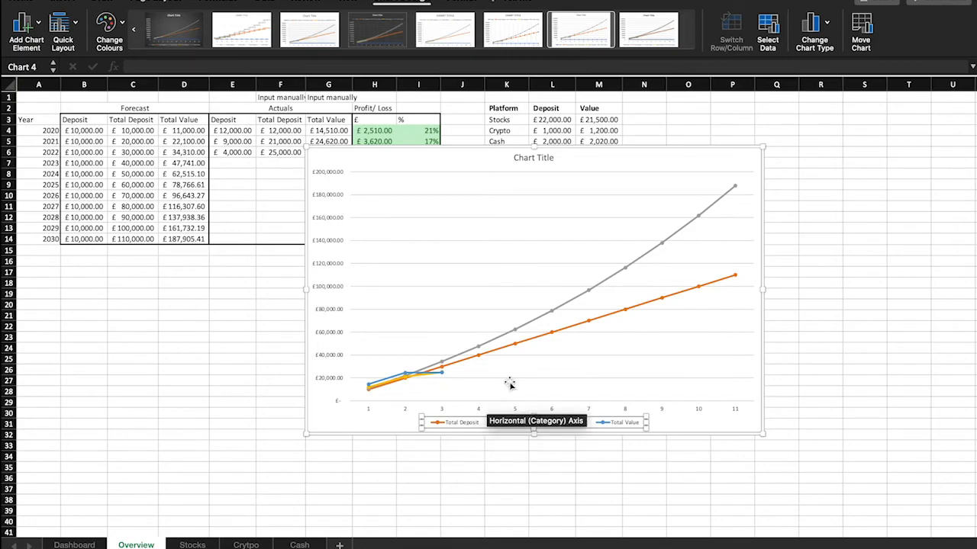
pyautogui.rightClick(565, 330)
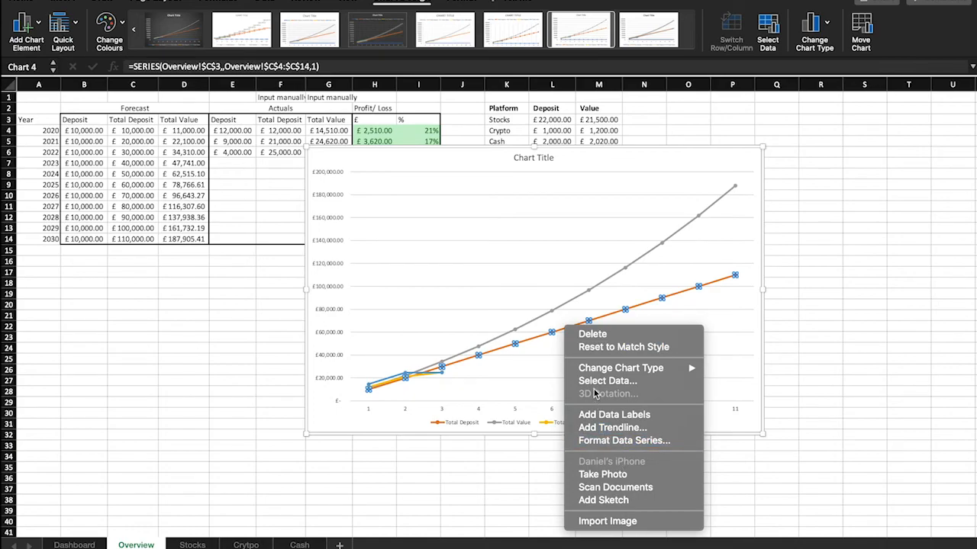
pyautogui.click(615, 441)
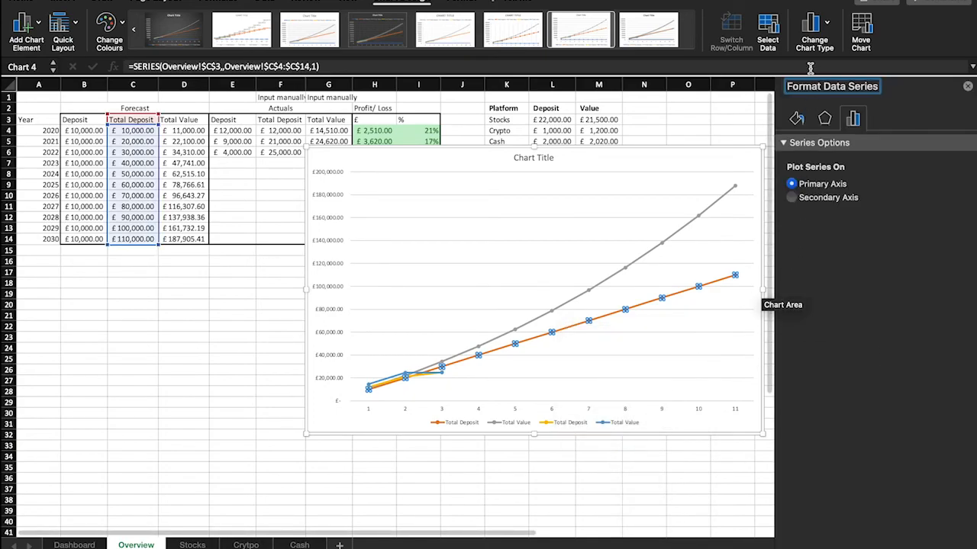
pyautogui.click(797, 119)
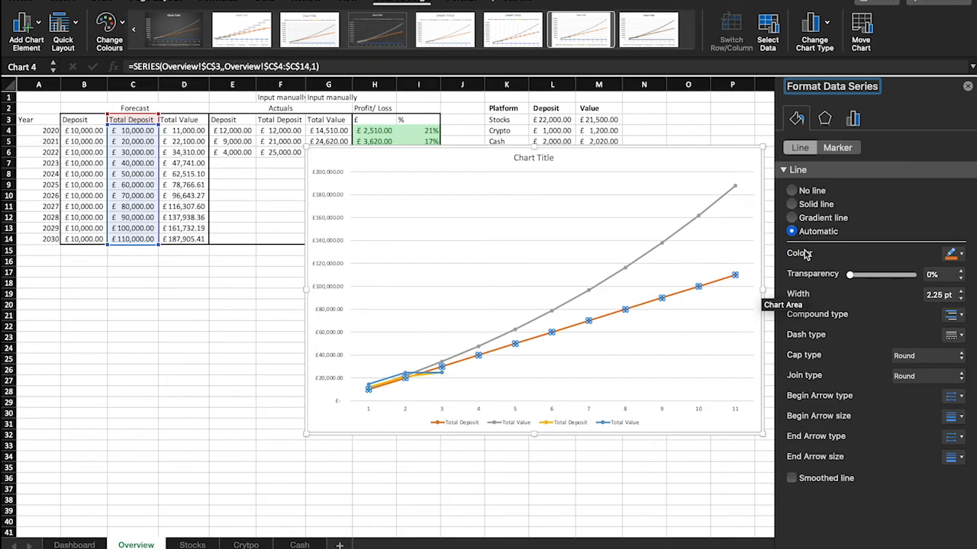
pyautogui.click(792, 204)
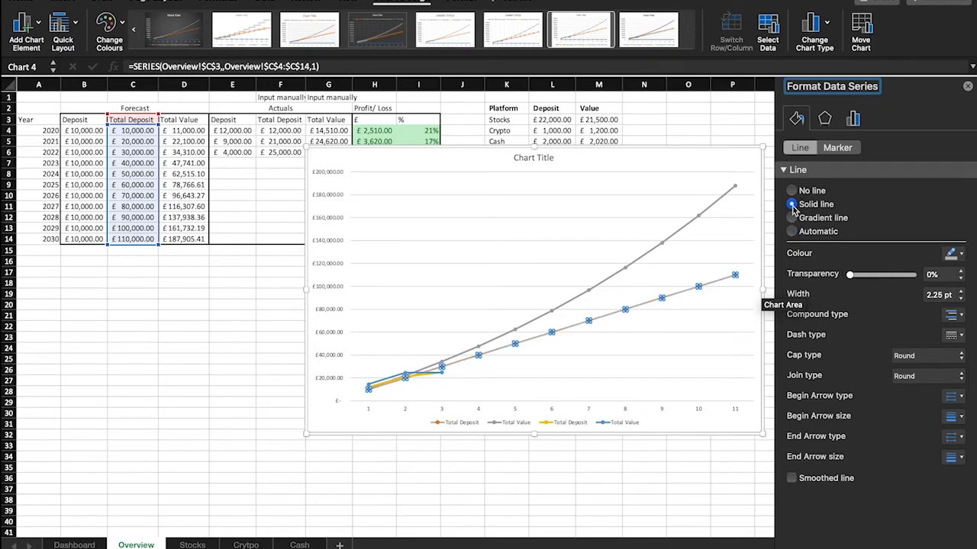
pyautogui.click(792, 218)
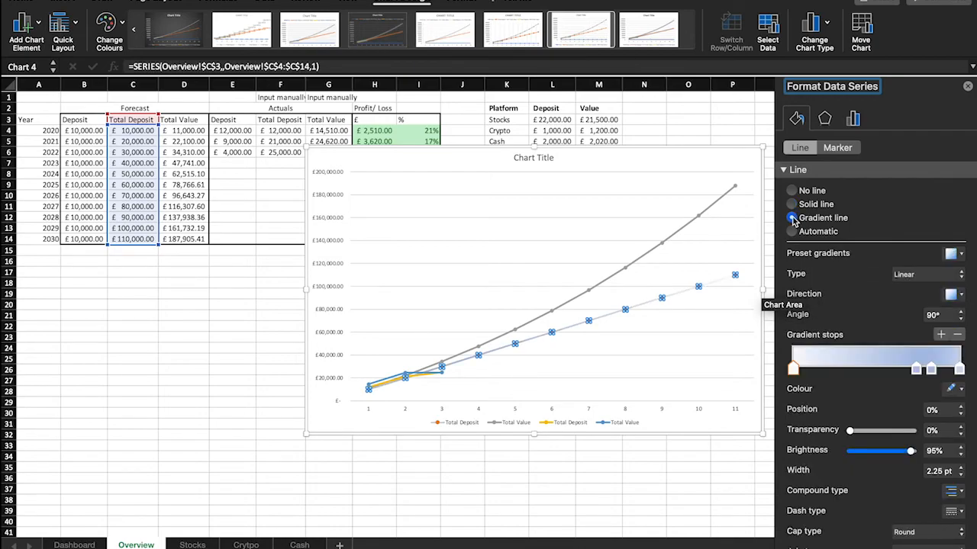
pyautogui.click(792, 203)
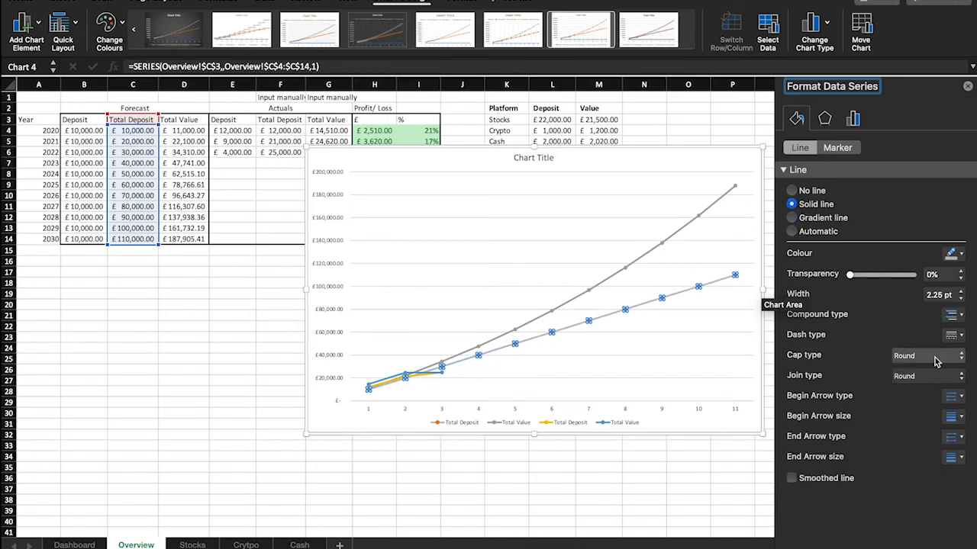
pyautogui.click(951, 335)
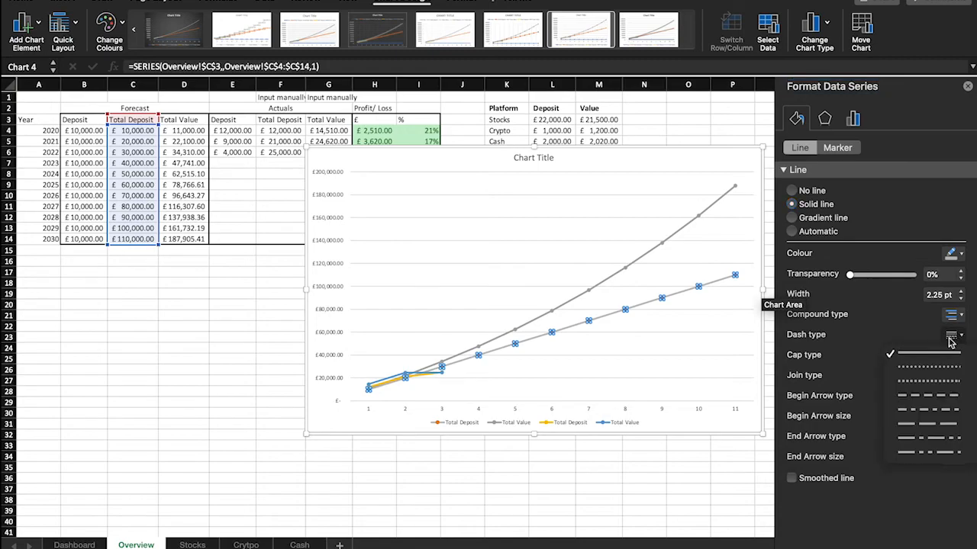
pyautogui.click(923, 396)
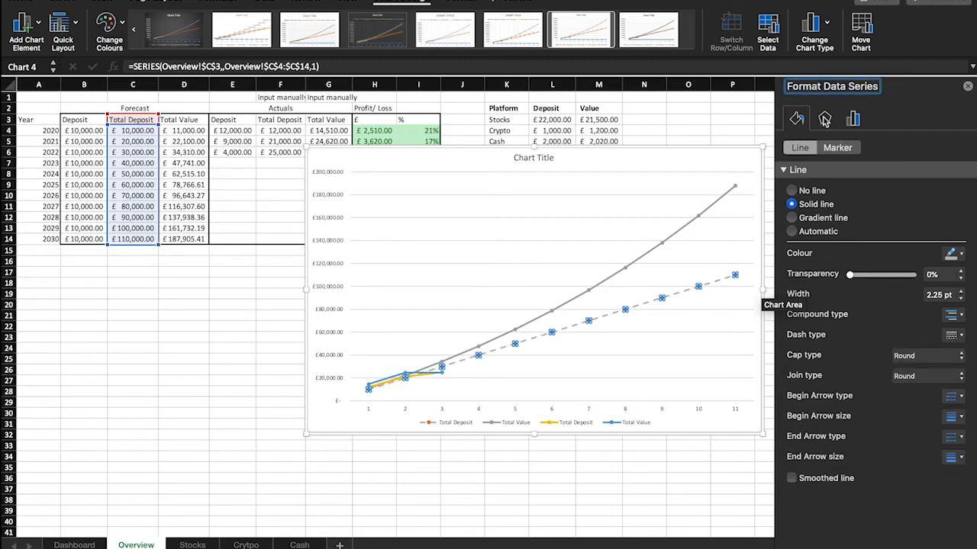
# Colour the dashed forecast Total Deposit line with the standard blue
pyautogui.click(824, 120)
pyautogui.click(797, 122)
pyautogui.click(954, 258)
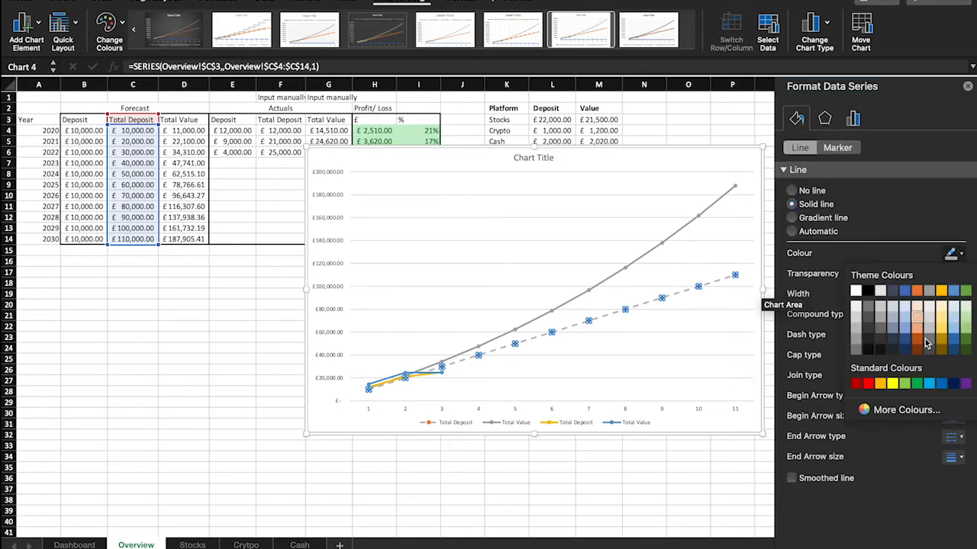
pyautogui.click(940, 384)
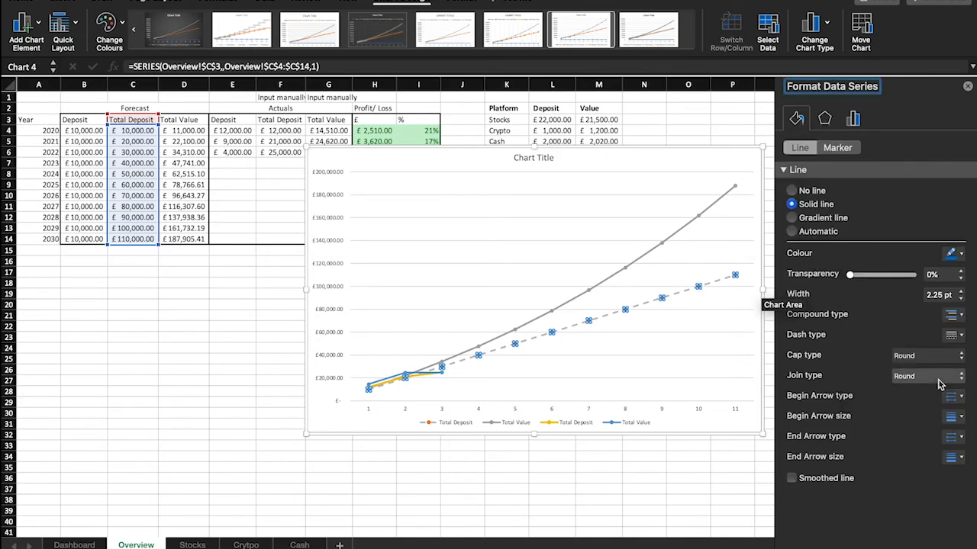
# Make the forecast Total Value line dashed and colour it orange
pyautogui.click(597, 282)
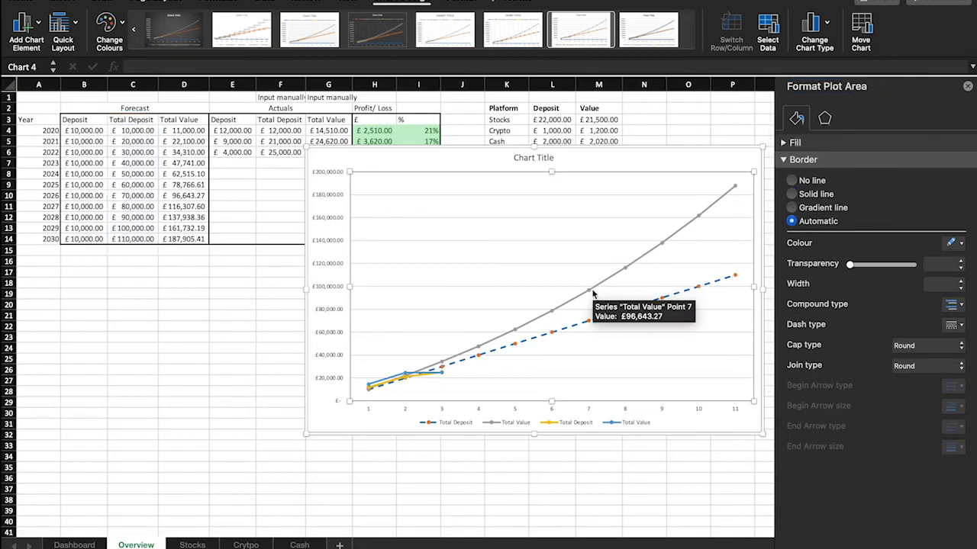
pyautogui.click(592, 288)
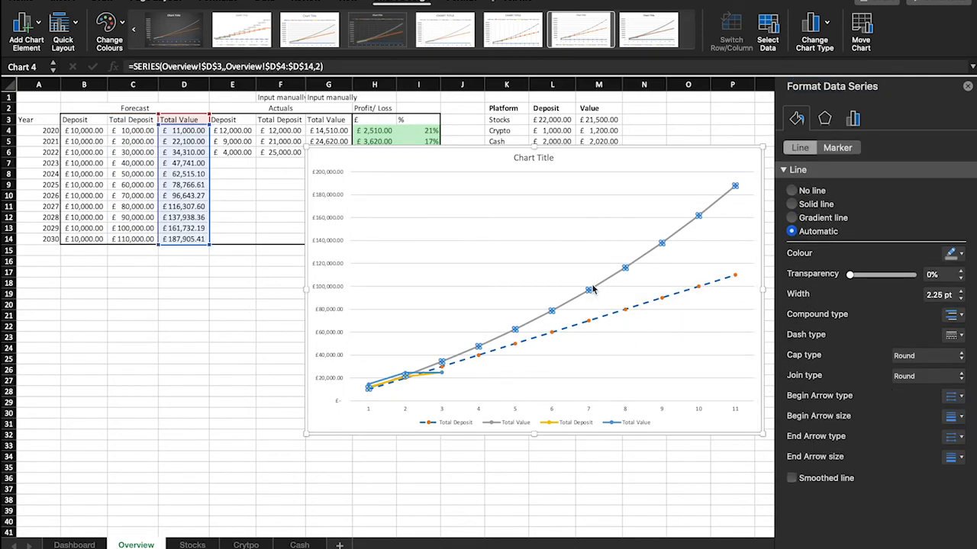
pyautogui.click(953, 336)
pyautogui.click(931, 396)
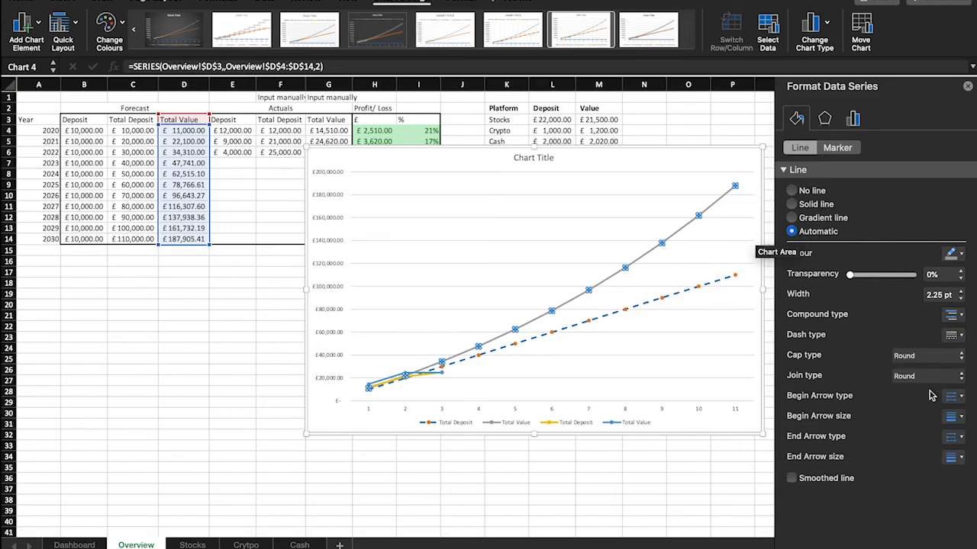
pyautogui.click(955, 257)
pyautogui.click(918, 291)
# Colour the actuals Total Value line orange, keeping it undashed
pyautogui.click(386, 381)
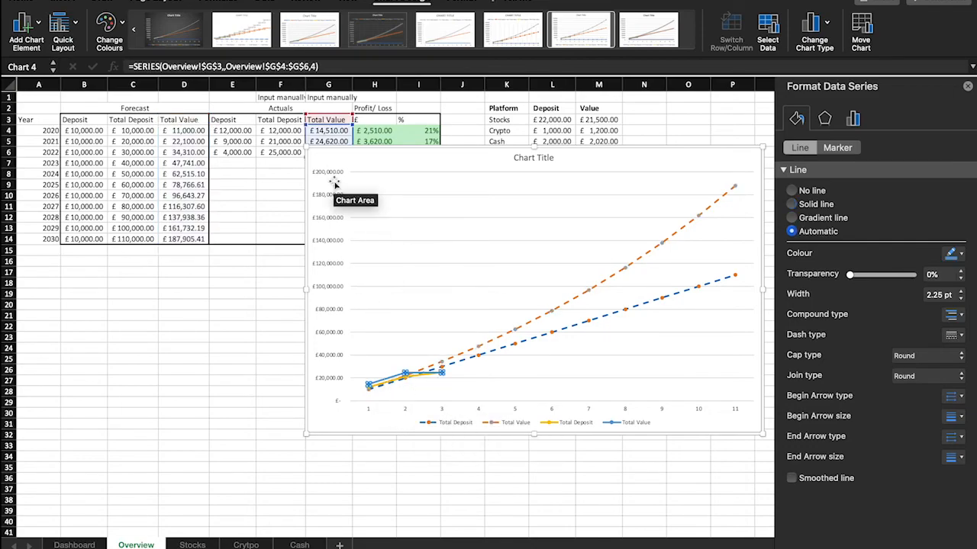
pyautogui.click(951, 254)
pyautogui.press('Escape')
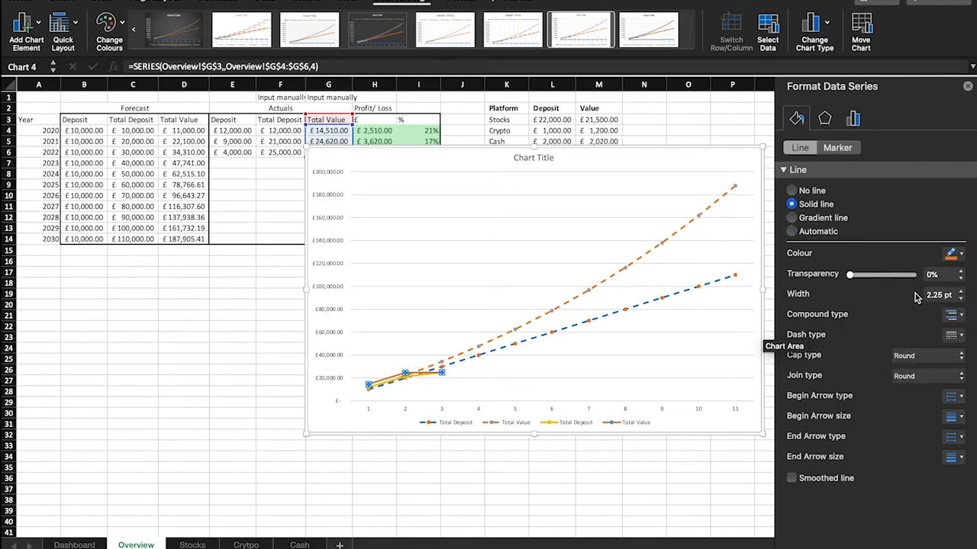
# Colour the actuals Total Deposit line in the chart with the standard blue
pyautogui.click(405, 373)
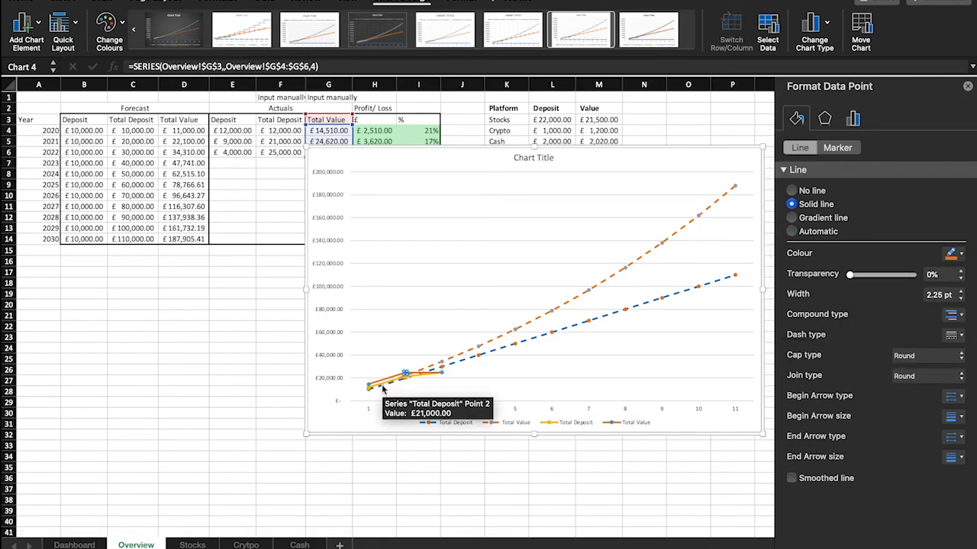
pyautogui.click(383, 387)
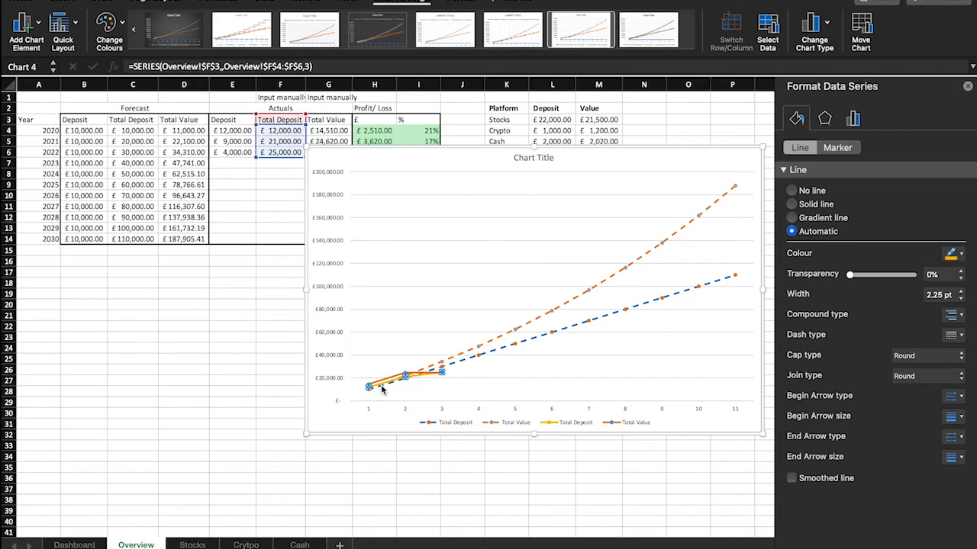
pyautogui.click(952, 259)
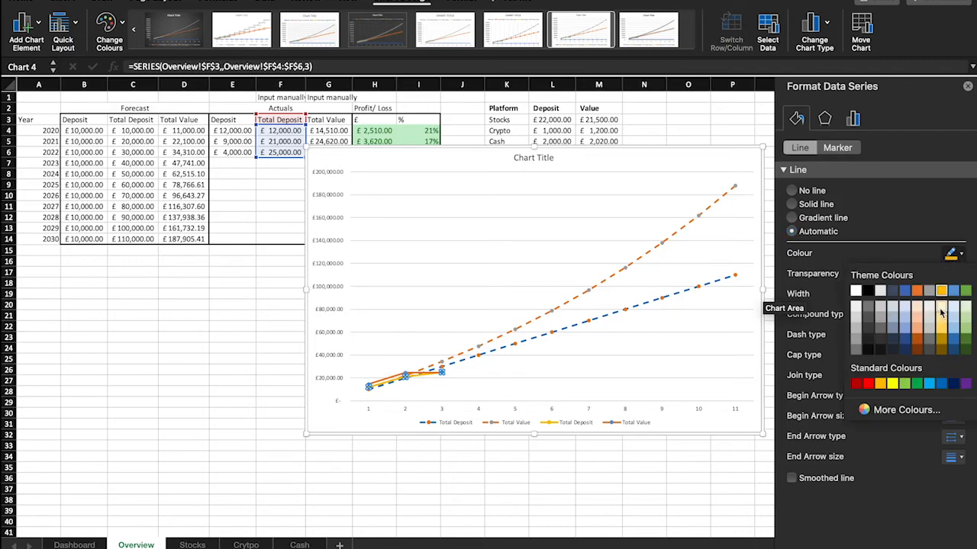
pyautogui.click(942, 383)
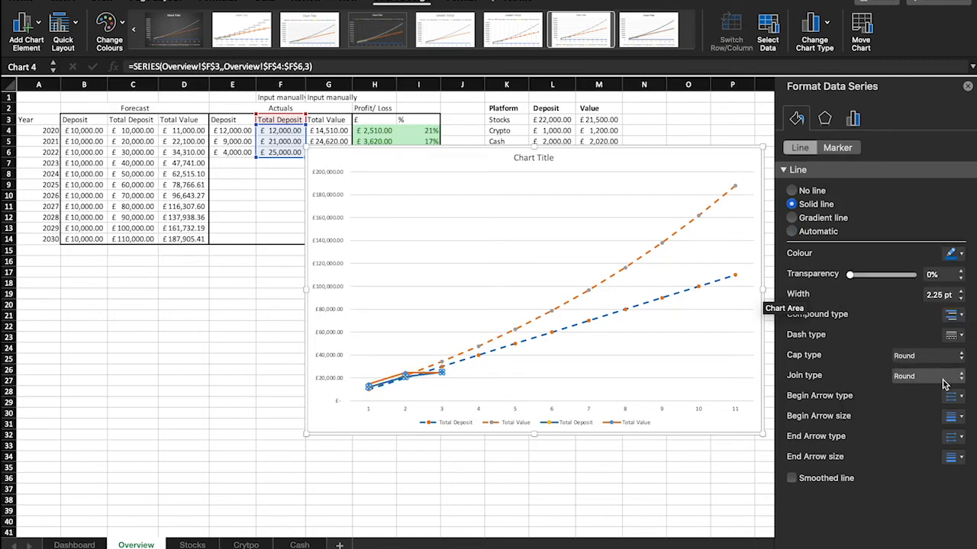
pyautogui.click(967, 86)
# Remove the title from the line chart and cut the whole chart from the Overview sheet
pyautogui.click(550, 158)
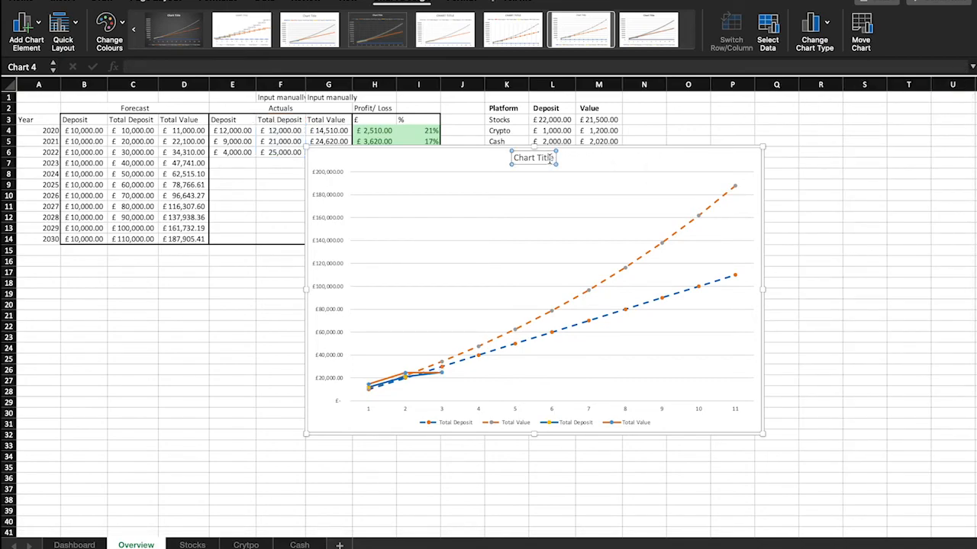
pyautogui.press('Delete')
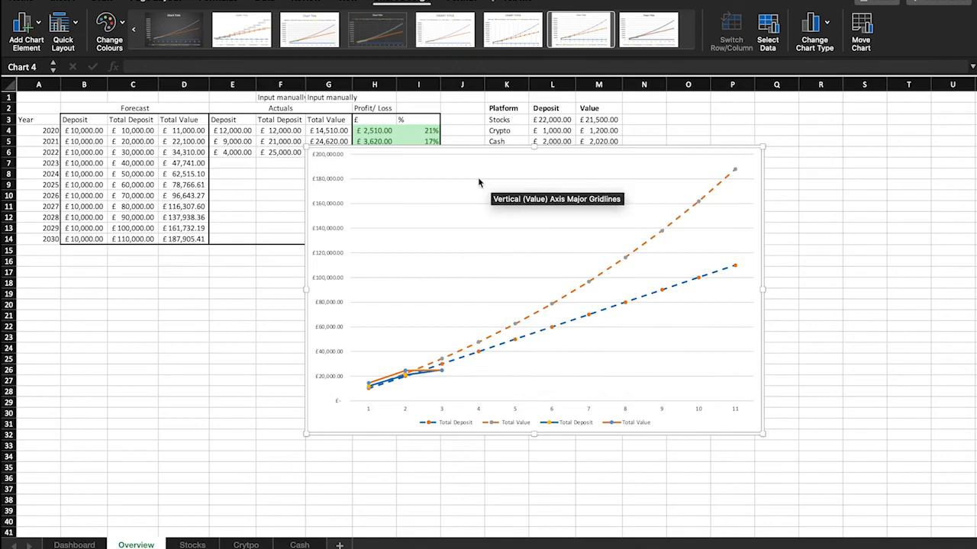
pyautogui.rightClick(680, 164)
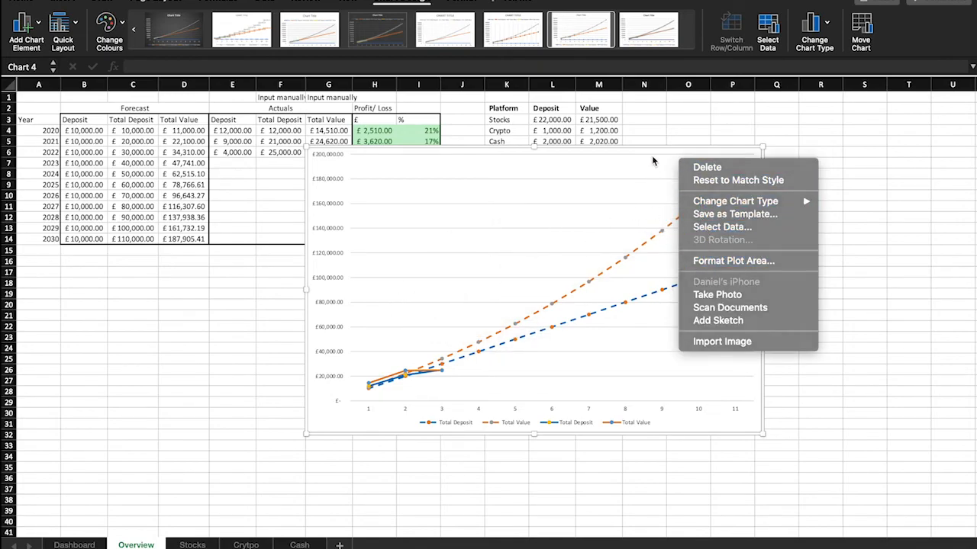
pyautogui.click(652, 161)
pyautogui.rightClick(657, 148)
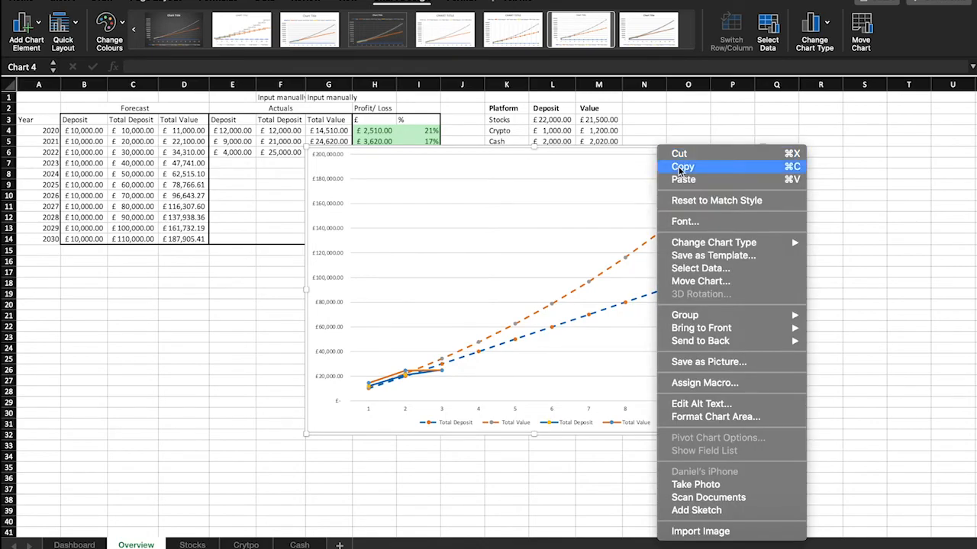
pyautogui.click(679, 154)
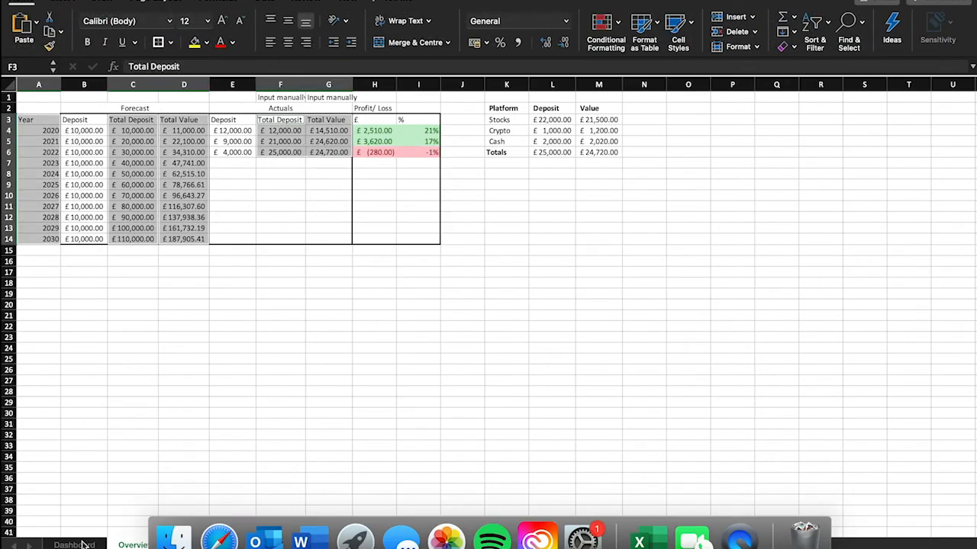
# Paste the cut line chart onto the Dashboard sheet, below the Forecast Vs Actuals box
pyautogui.click(84, 544)
pyautogui.click(179, 330)
pyautogui.press('super+v')
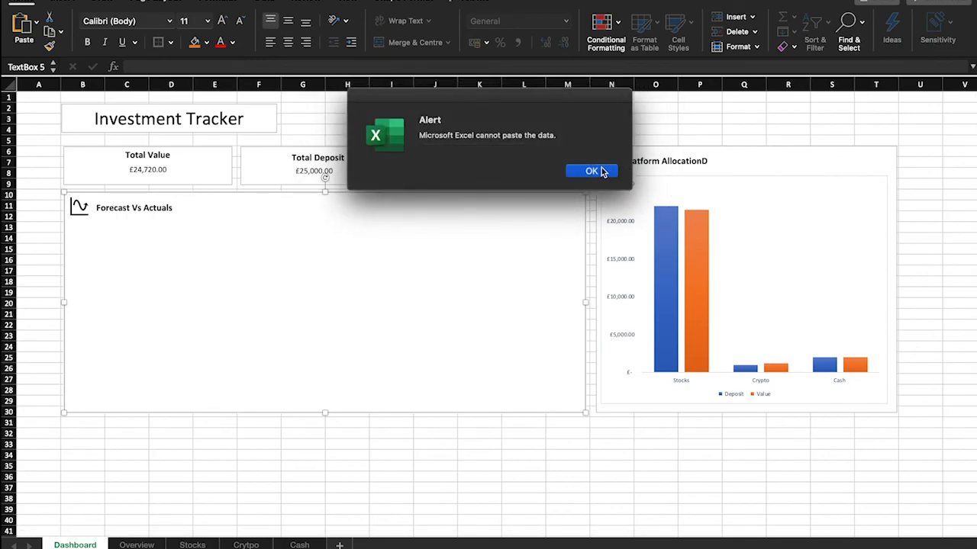
pyautogui.click(592, 171)
pyautogui.click(287, 450)
pyautogui.press('super+v')
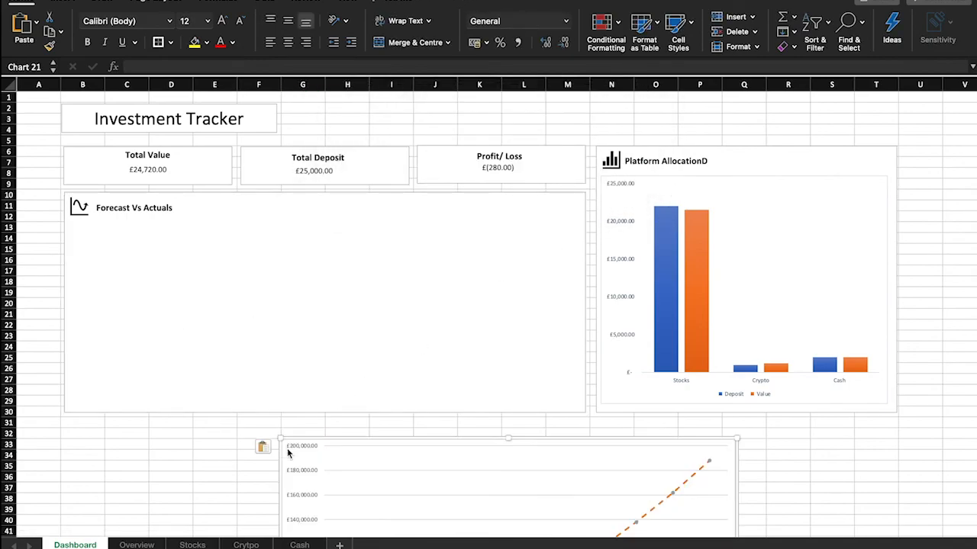
# Move the pasted chart into the Forecast Vs Actuals box and resize it to fill the space under the heading
pyautogui.moveTo(342, 439); pyautogui.dragTo(138, 214)
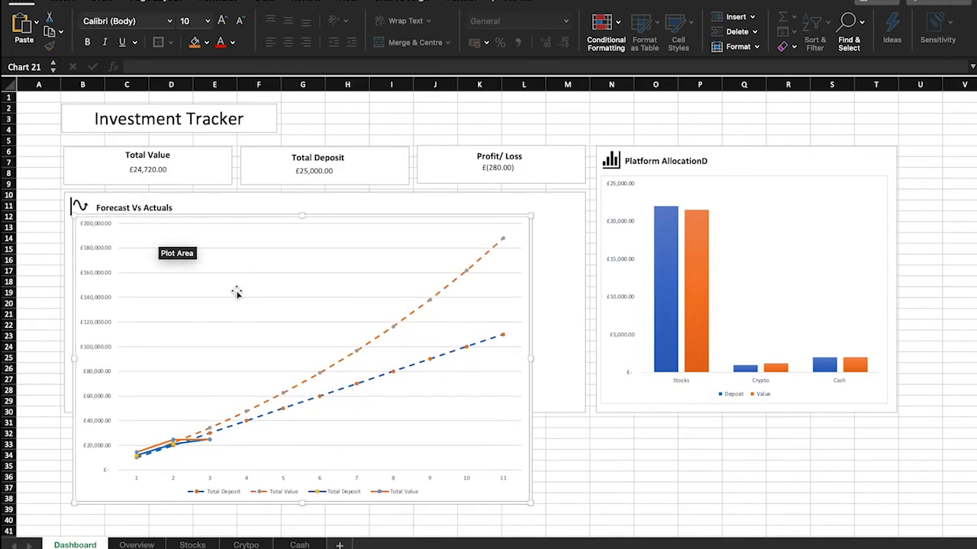
pyautogui.moveTo(532, 503); pyautogui.dragTo(569, 400)
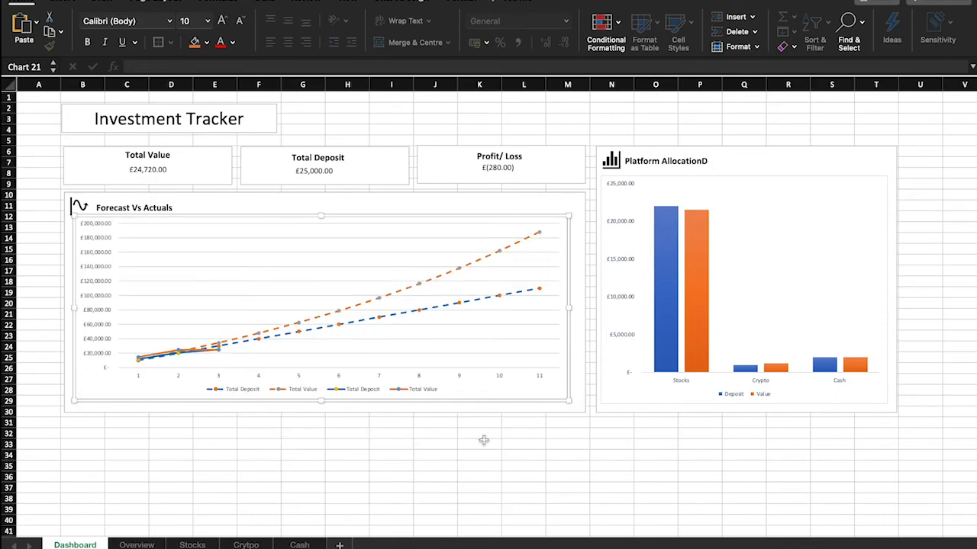
pyautogui.moveTo(569, 307); pyautogui.dragTo(578, 307)
# Remove the horizontal gridlines from the Forecast Vs Actuals chart and deselect it
pyautogui.click(388, 251)
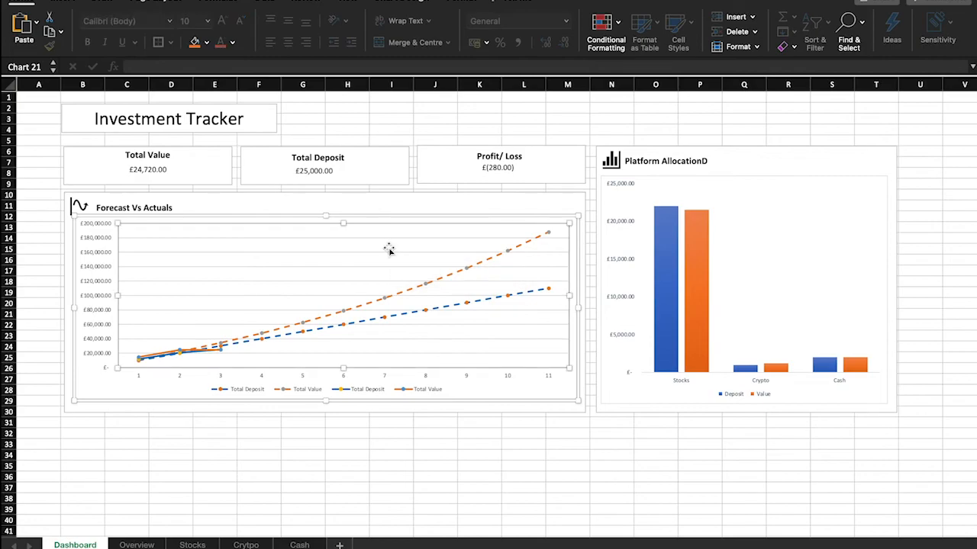
pyautogui.click(385, 243)
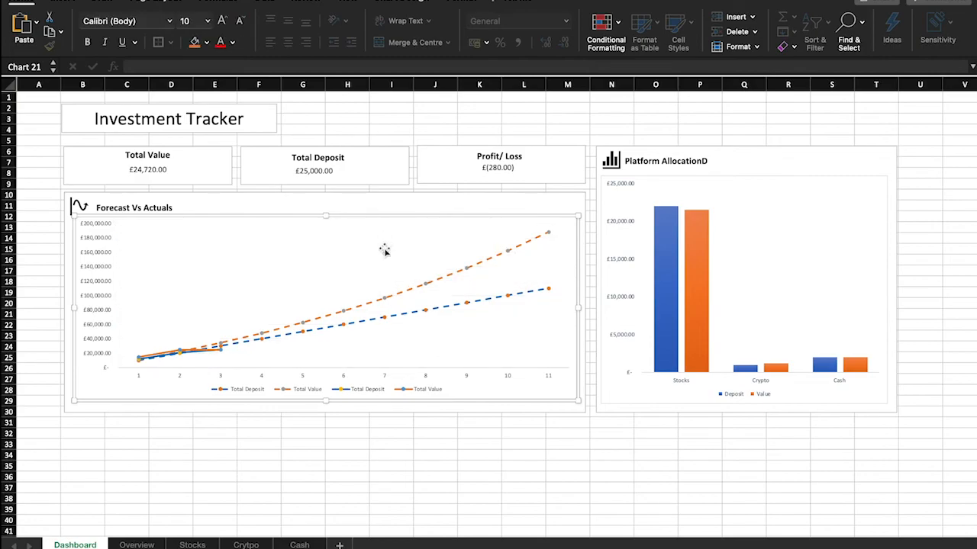
pyautogui.click(347, 444)
pyautogui.scroll(2, 221, 363)
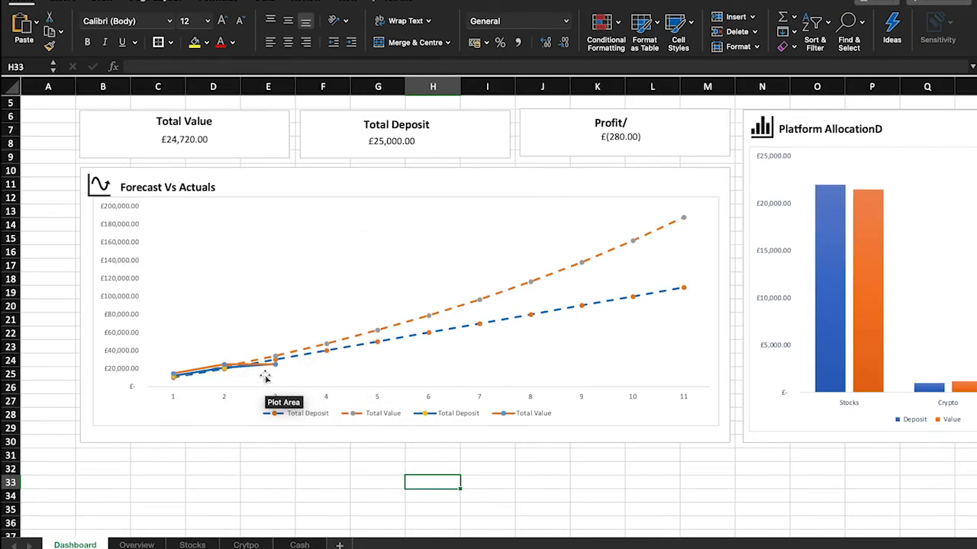
pyautogui.moveTo(276, 371)
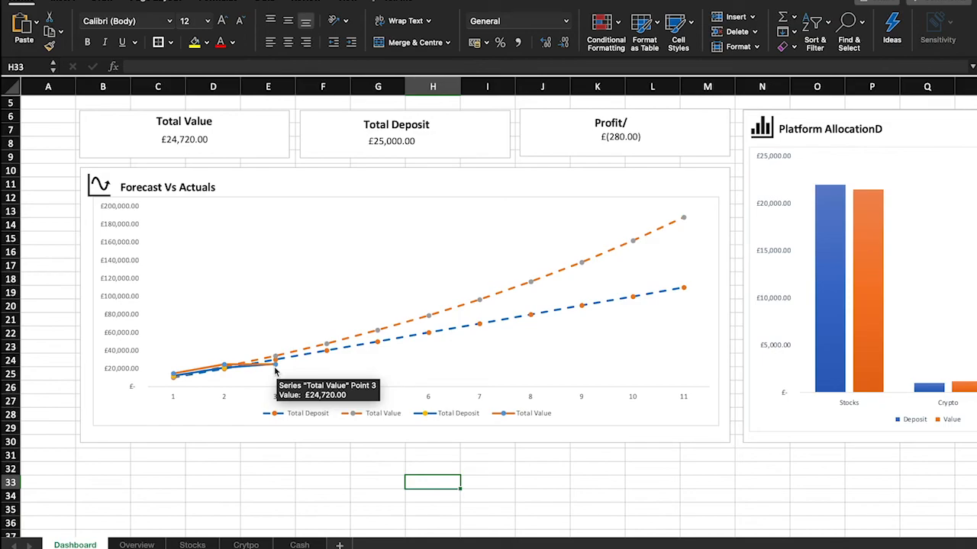
pyautogui.click(475, 504)
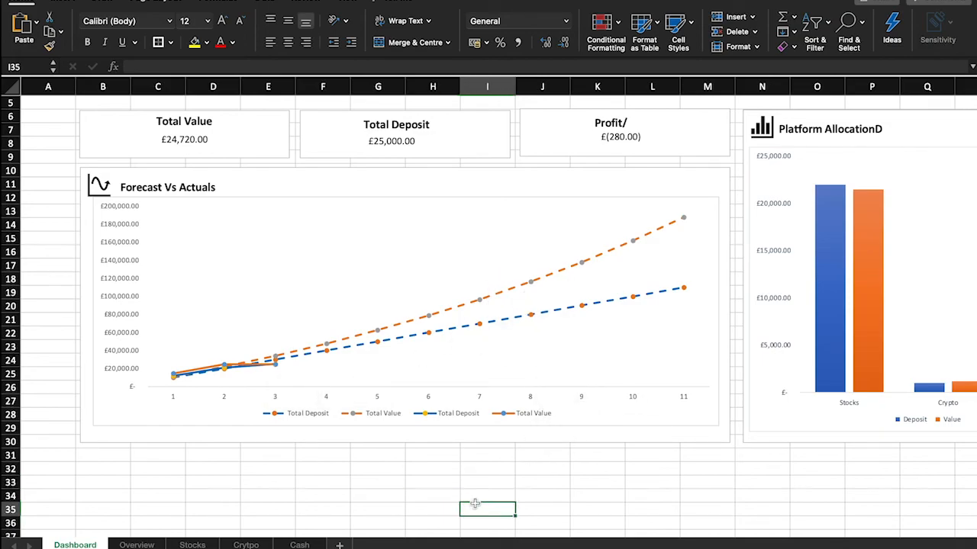
pyautogui.scroll(-3, 475, 504)
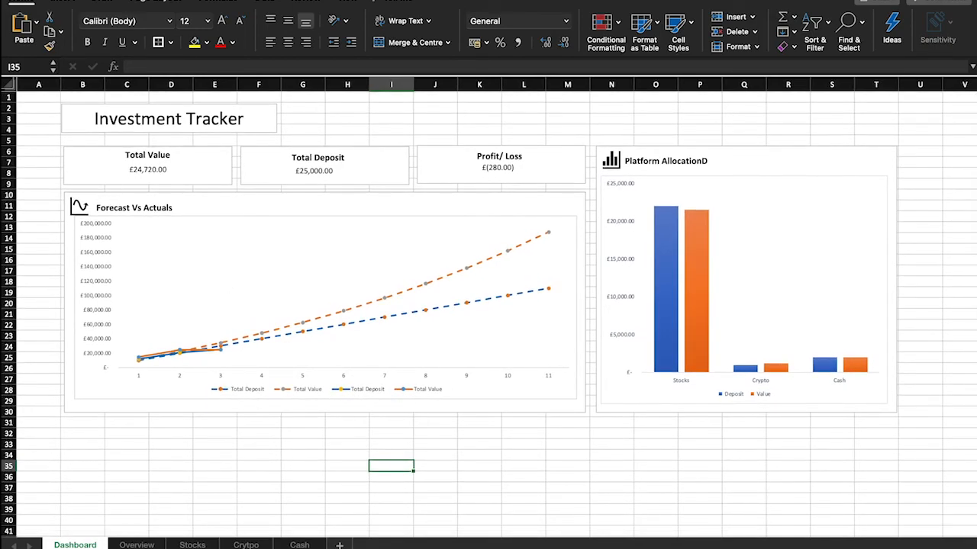
# Hide the cell gridlines on the Dashboard sheet
pyautogui.click(147, 2)
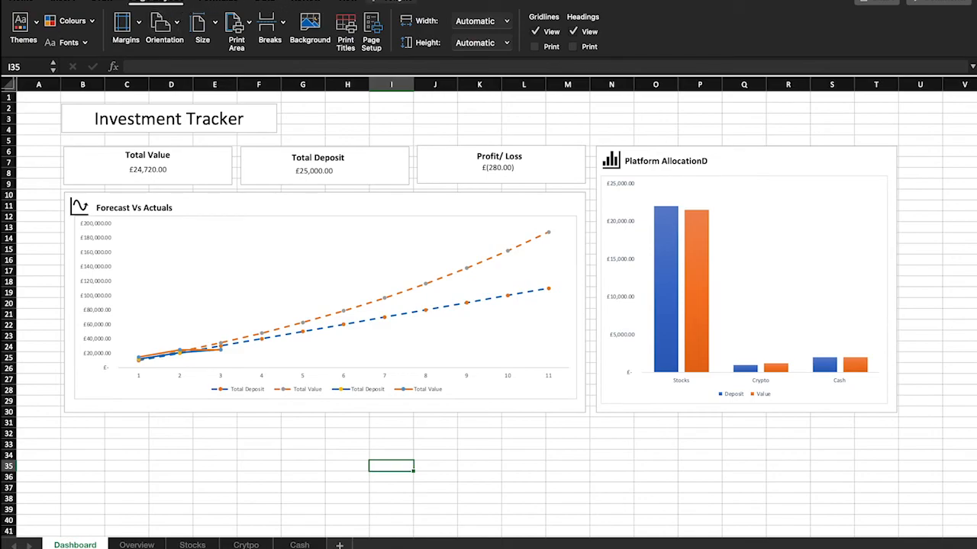
pyautogui.click(399, 3)
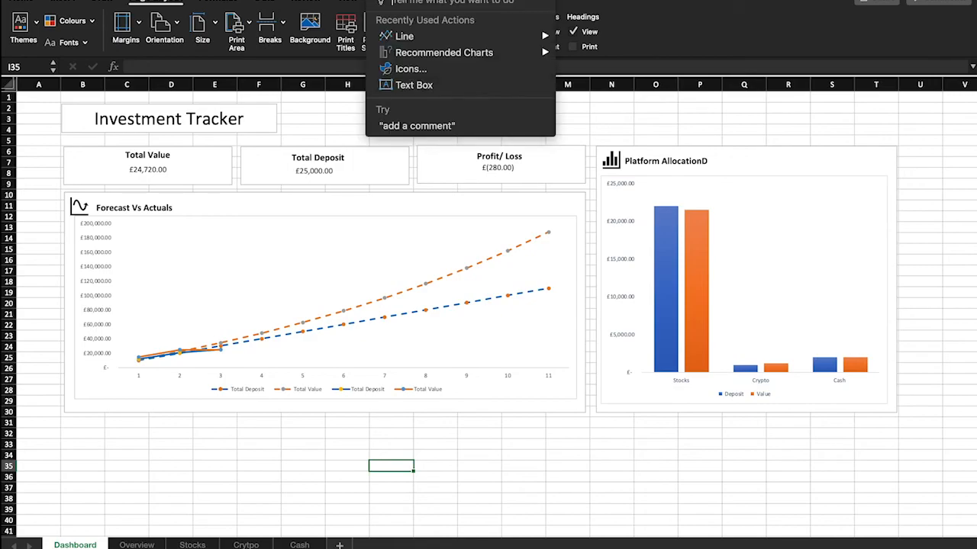
pyautogui.click(350, 3)
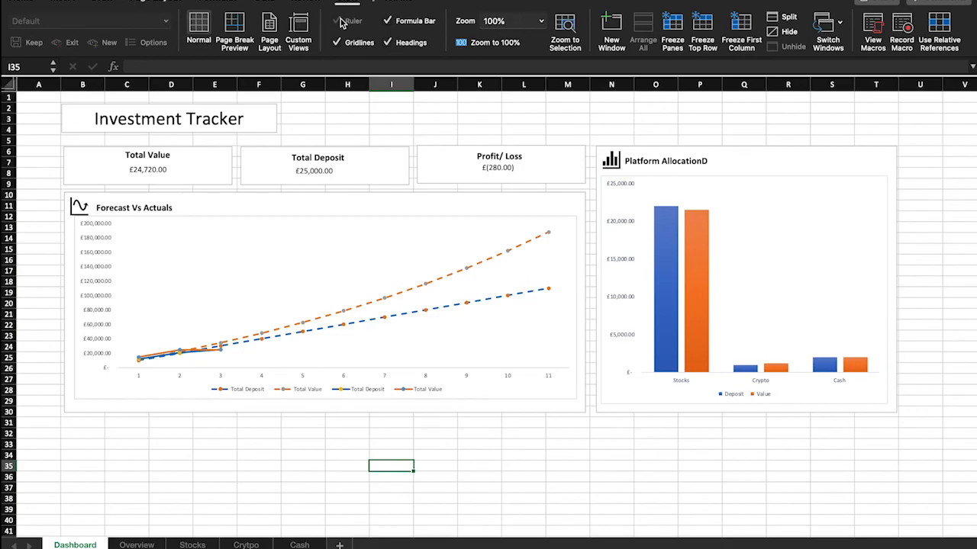
pyautogui.click(337, 43)
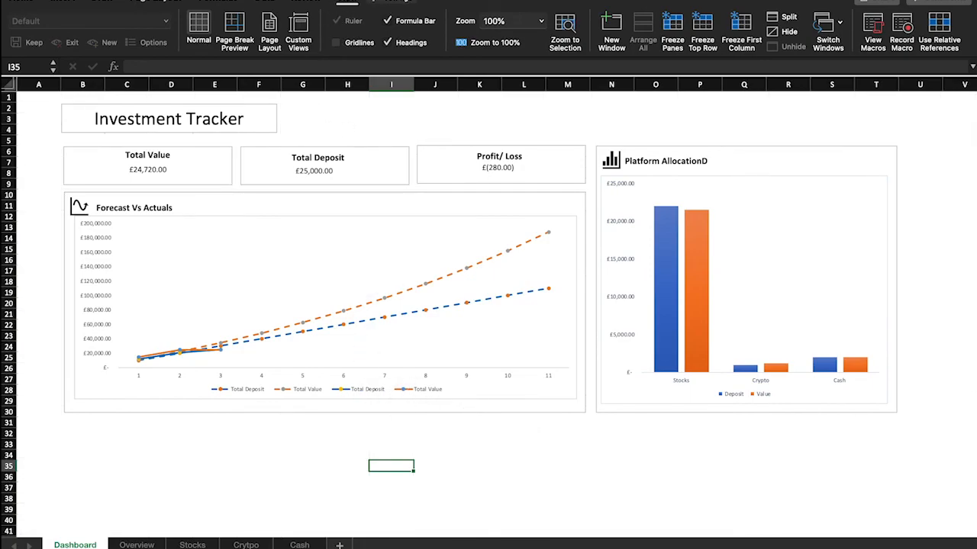
pyautogui.click(405, 1)
pyautogui.write('back')
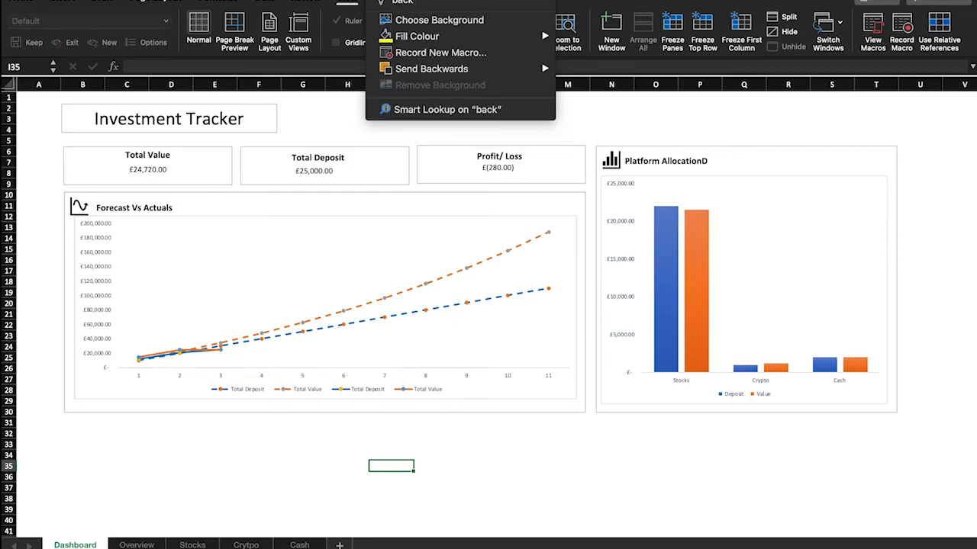
pyautogui.click(440, 21)
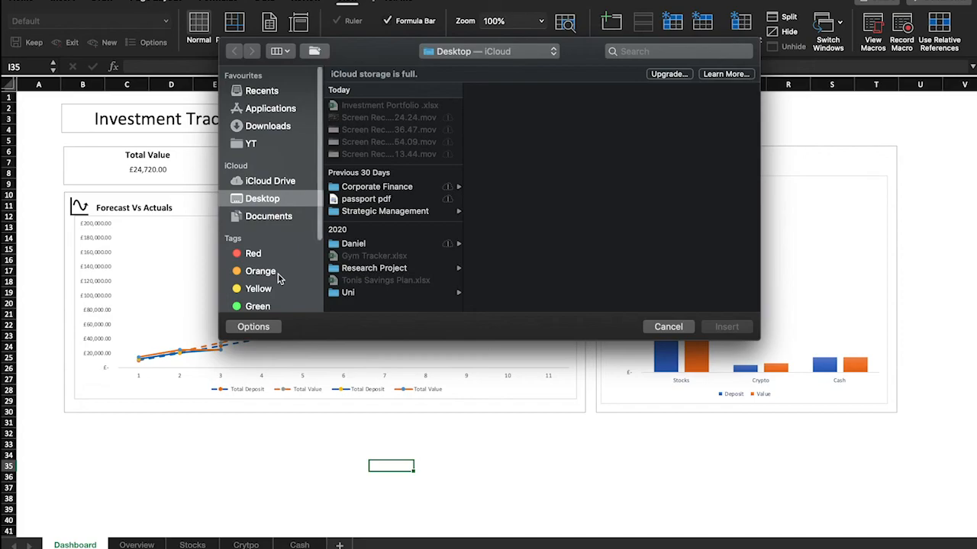
pyautogui.scroll(-3, 279, 279)
pyautogui.scroll(4, 279, 279)
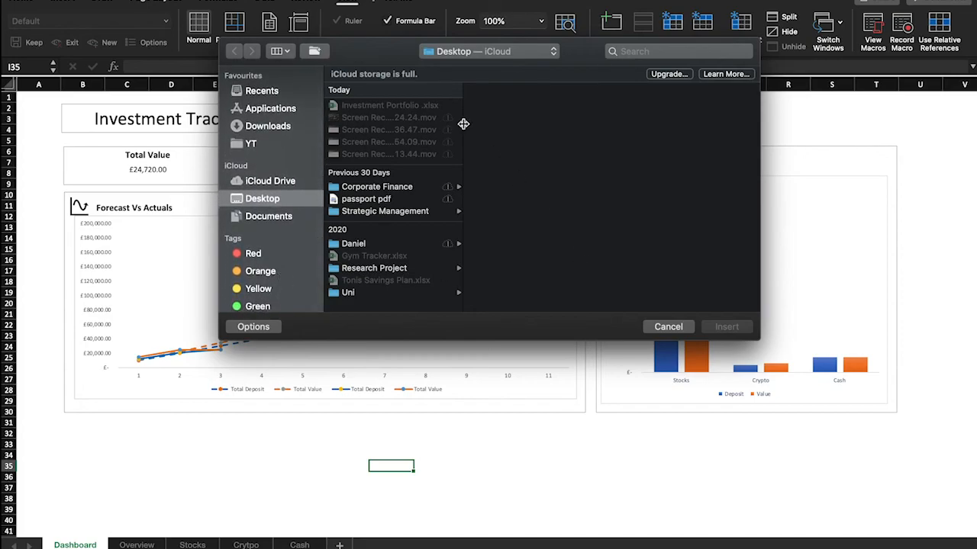
pyautogui.click(678, 328)
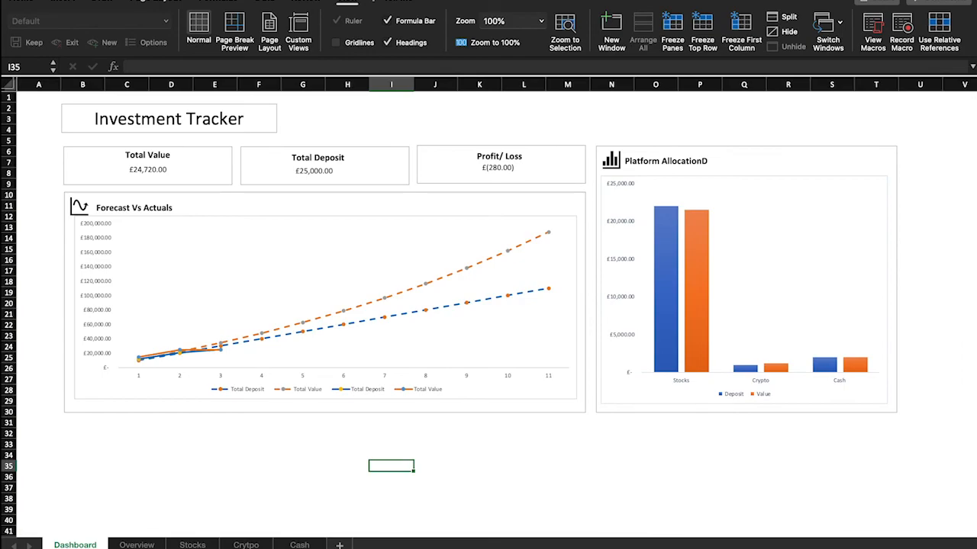
# Review the Crytpo sheet's yearly figures and the Overview sheet's linked Stocks deposit, ending back on the Dashboard
pyautogui.click(136, 545)
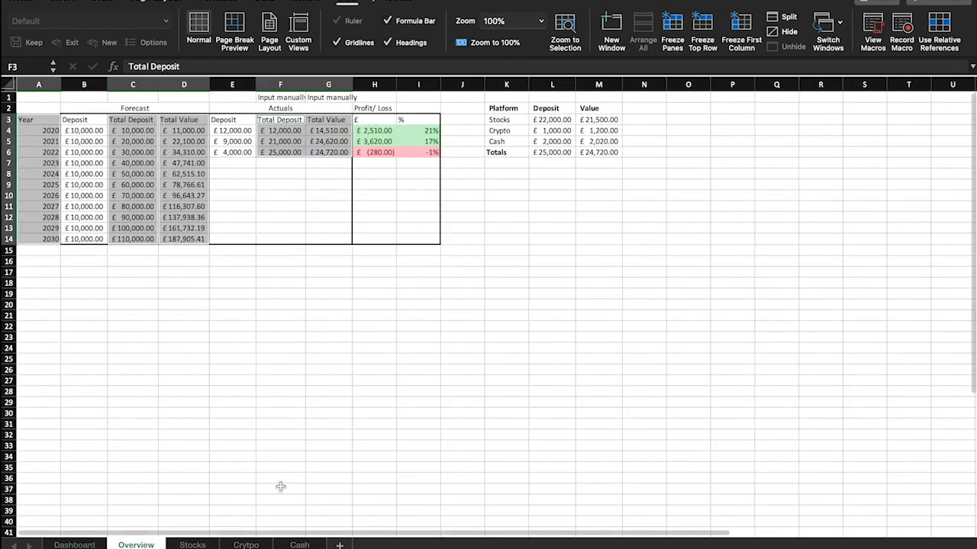
pyautogui.click(245, 544)
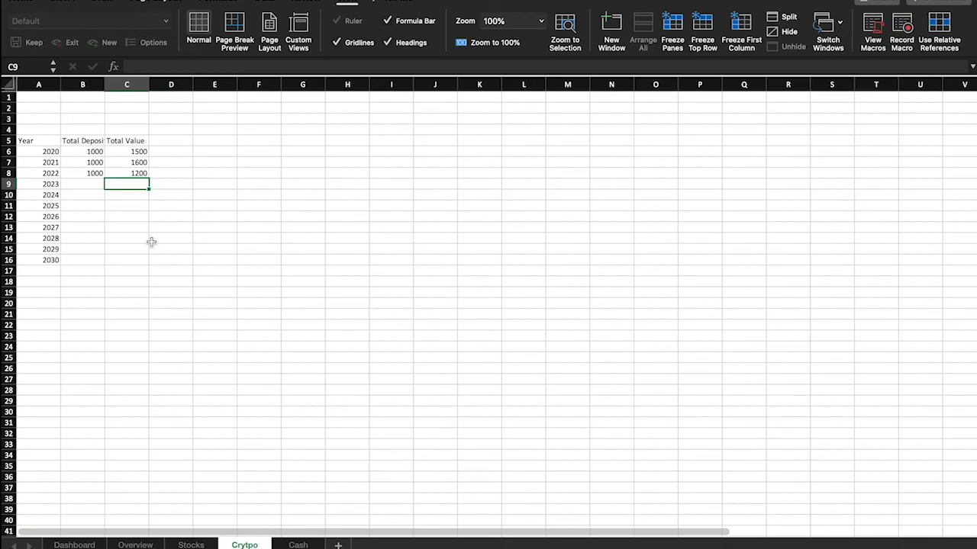
pyautogui.moveTo(84, 142); pyautogui.dragTo(83, 178)
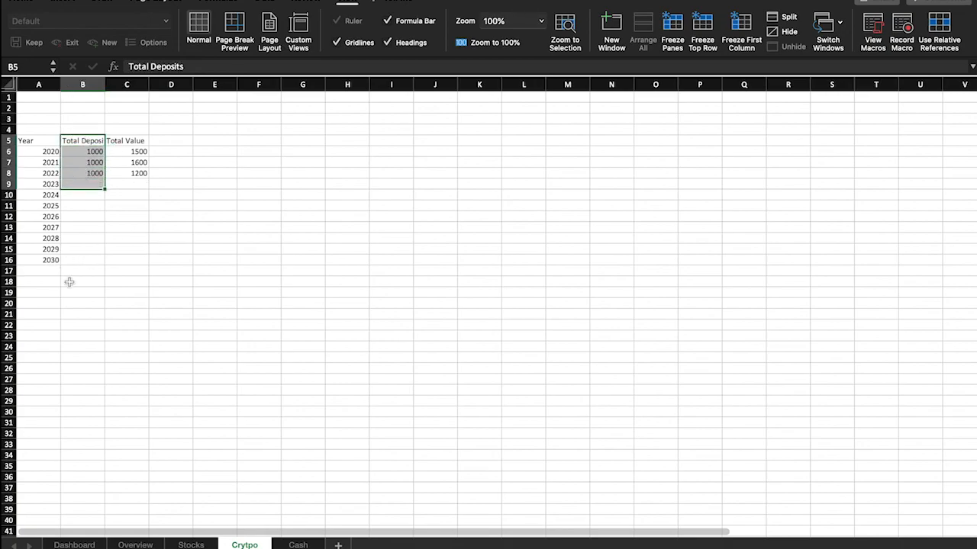
pyautogui.click(128, 186)
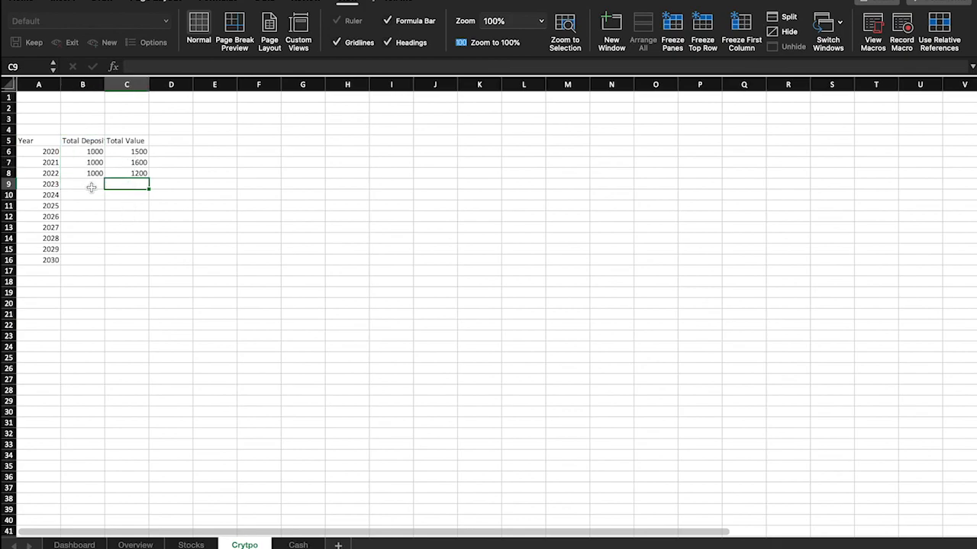
pyautogui.click(145, 544)
pyautogui.click(569, 121)
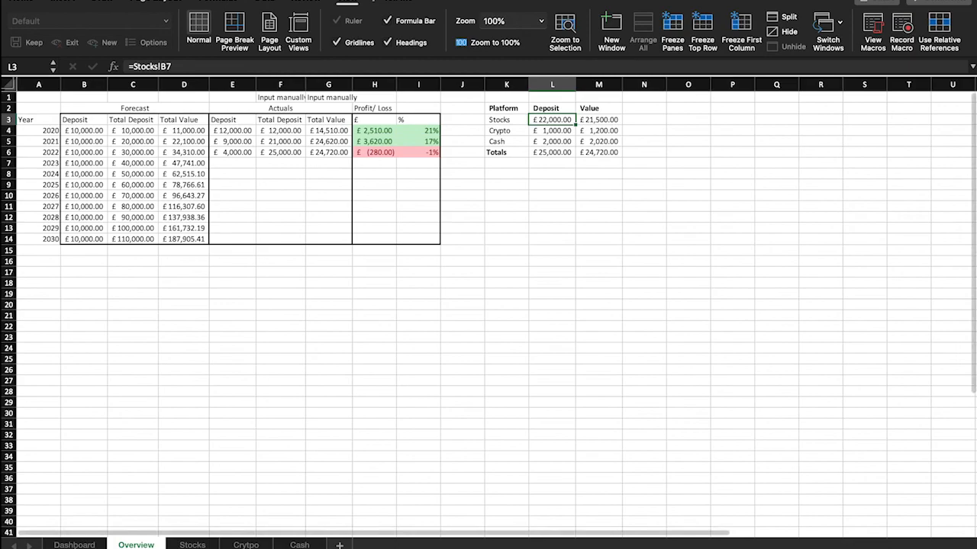
pyautogui.click(75, 545)
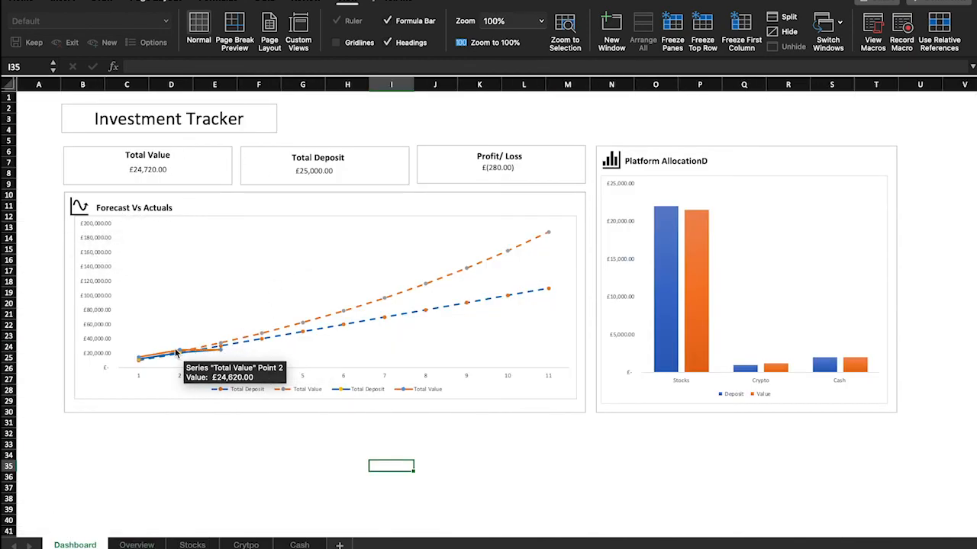